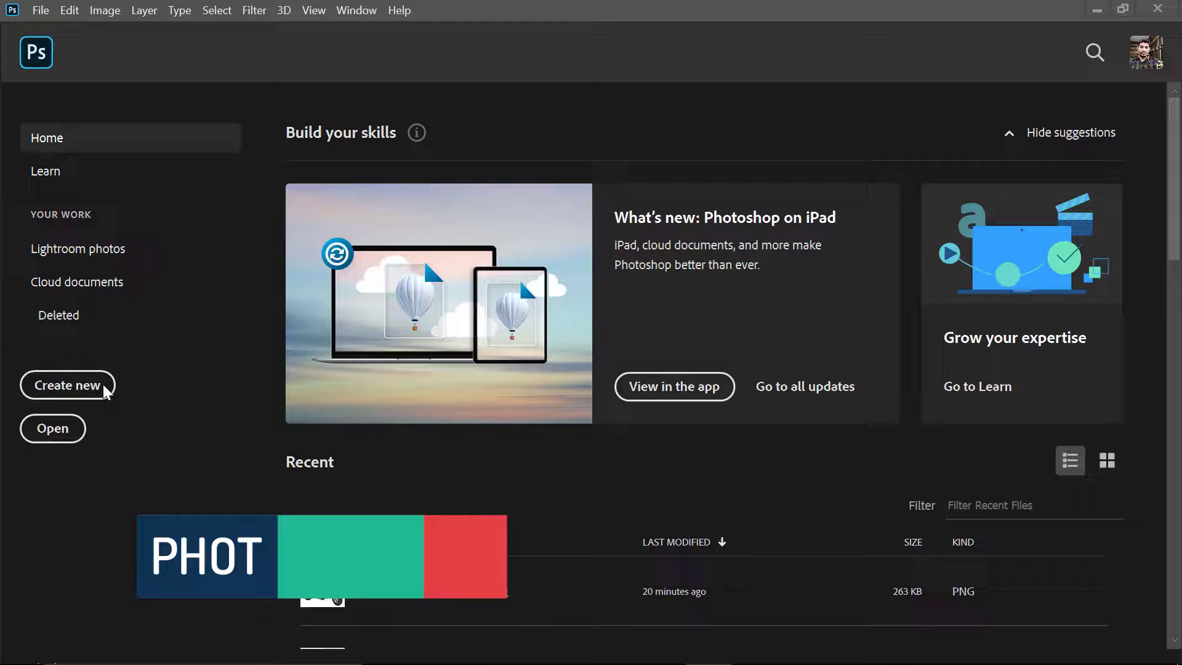
- Create a 1080 × 1080 px, 300 ppi document named 'Social Media Post Design'
{"action": "left_click", "coordinate": [105, 384]}
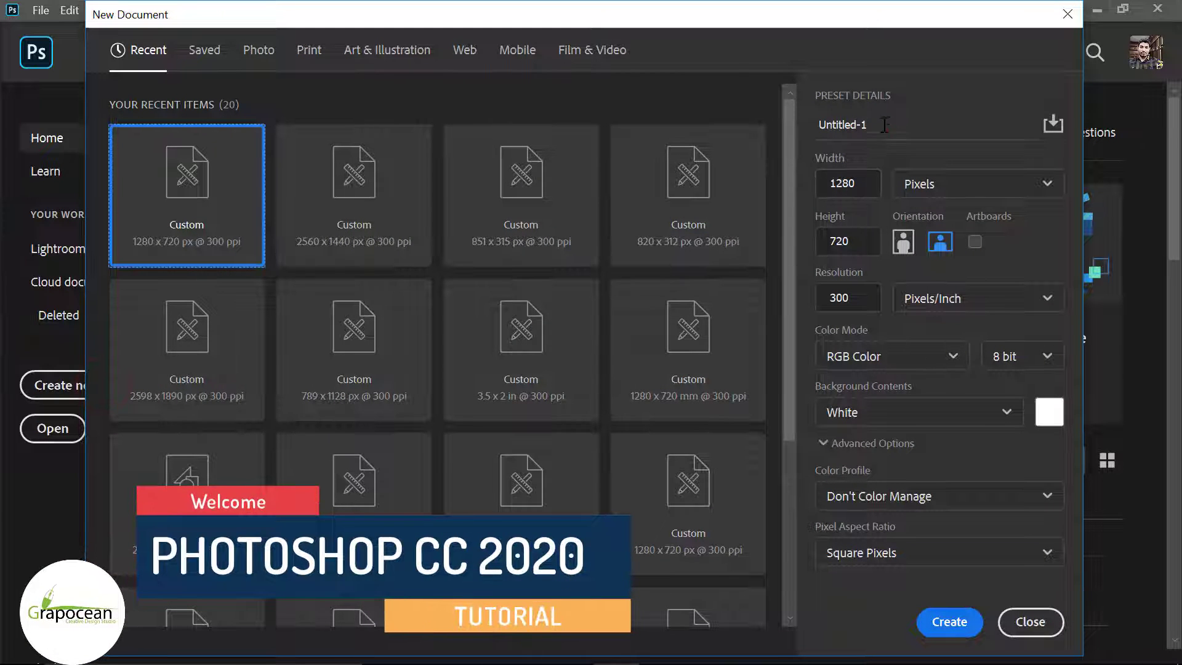
{"action": "double_click", "coordinate": [884, 125]}
{"action": "key", "text": "BackSpace"}
{"action": "type", "text": "So"}
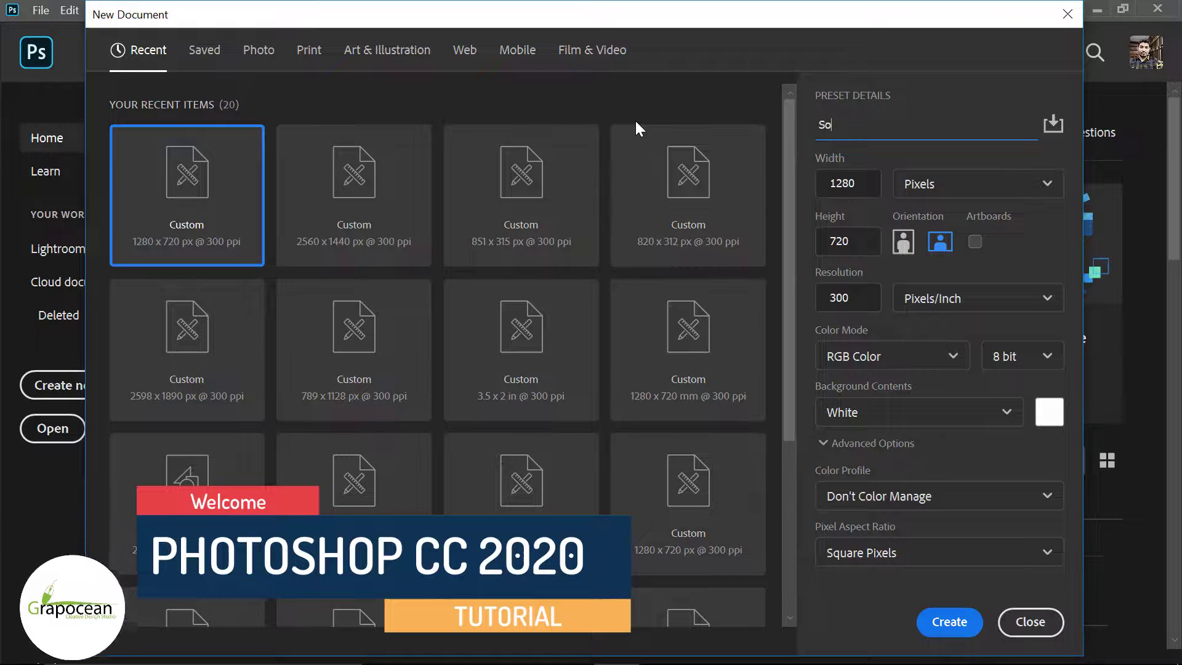
{"action": "type", "text": "cial Media P"}
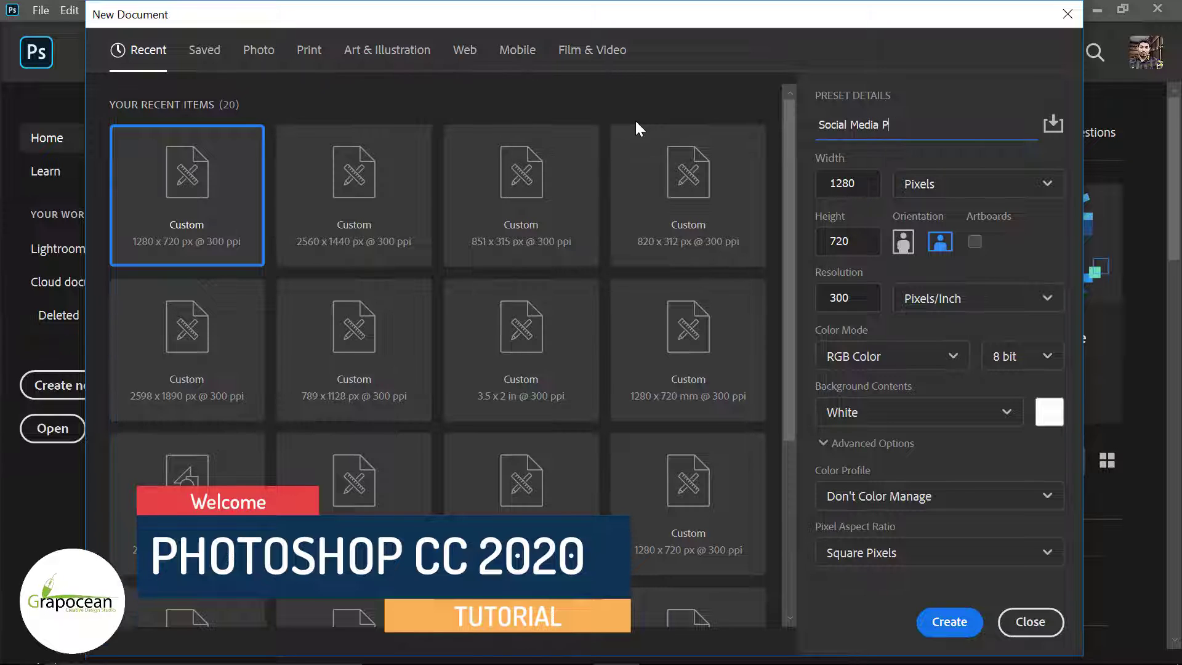
{"action": "type", "text": "ost Design"}
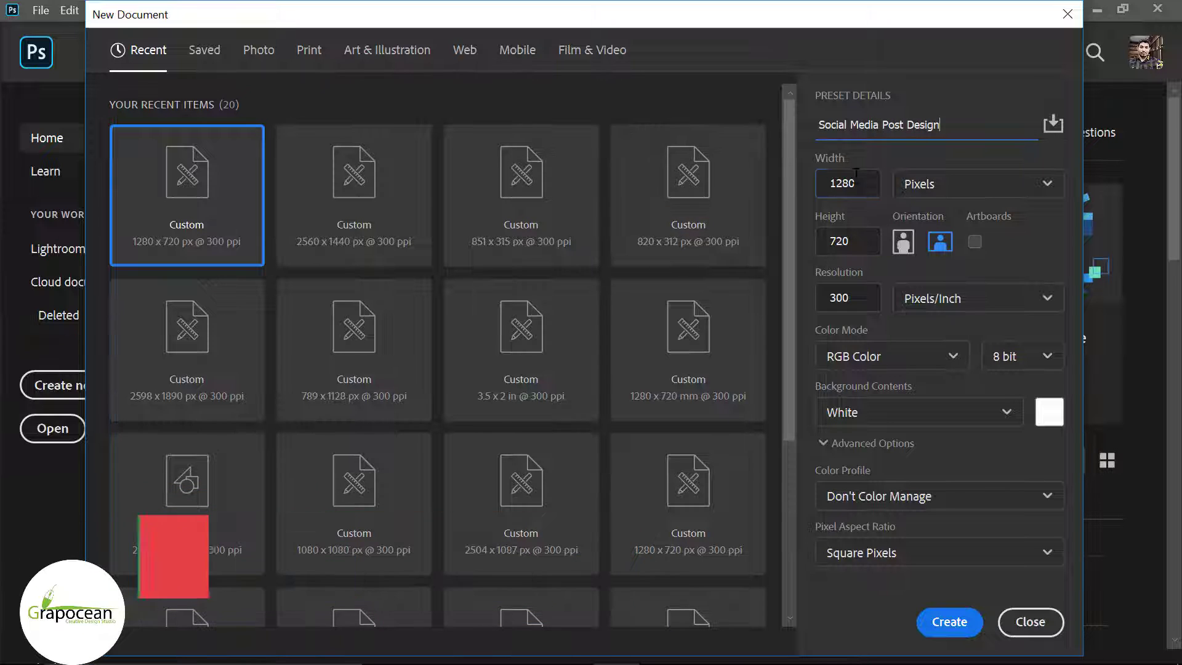
{"action": "double_click", "coordinate": [862, 183]}
{"action": "type", "text": "10"}
{"action": "key", "text": "Tab"}
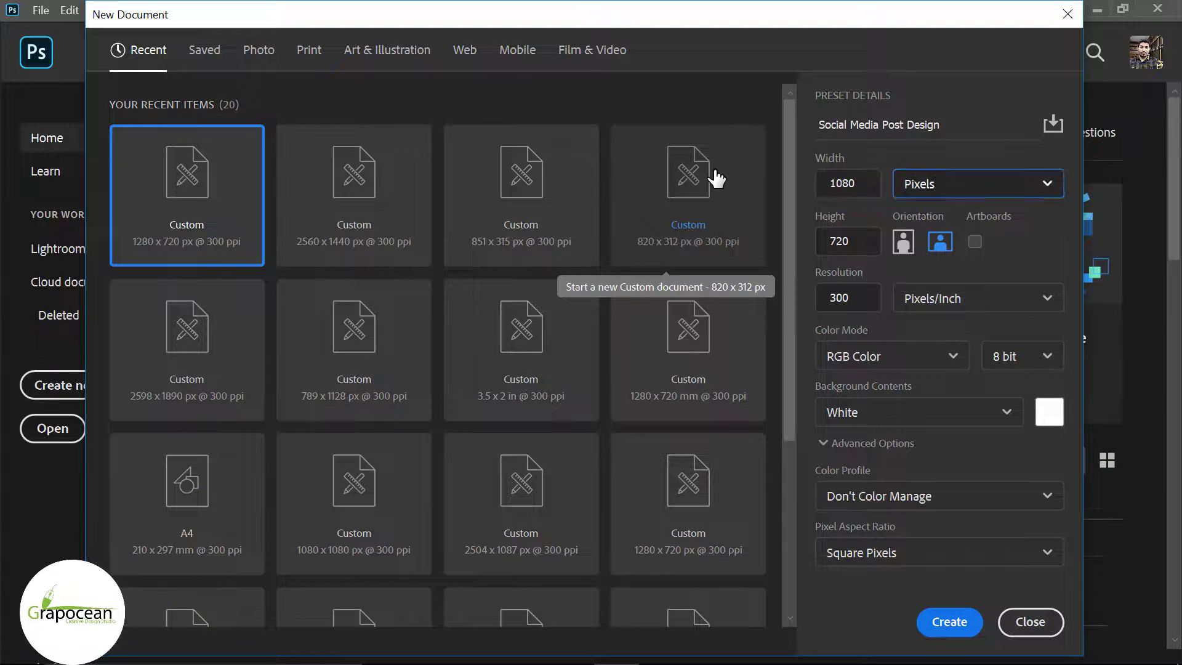
{"action": "type", "text": "1080"}
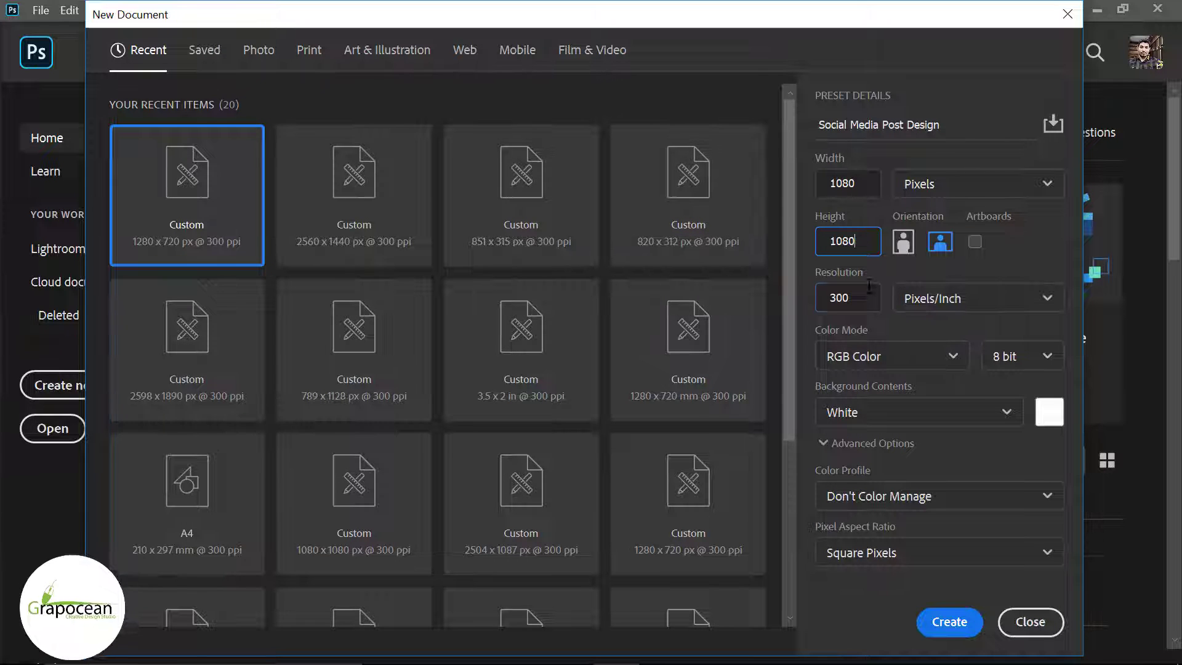
{"action": "left_click", "coordinate": [950, 622]}
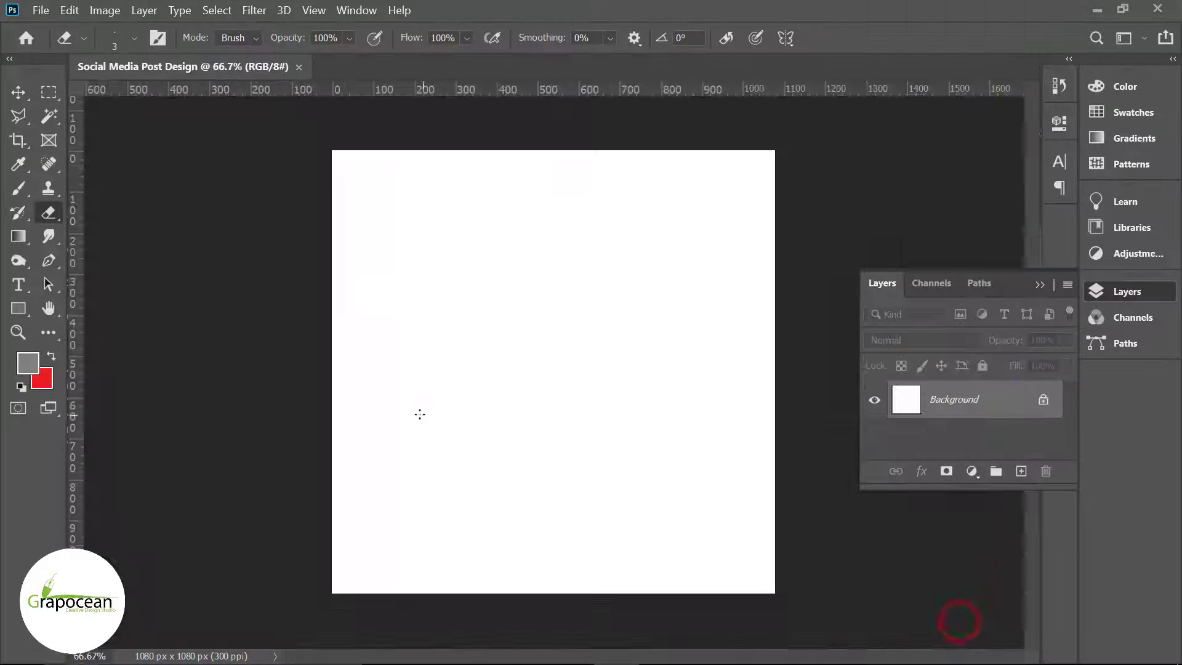
- Open the motorcycle and red texture images together via File > Open
{"action": "left_click", "coordinate": [38, 10]}
{"action": "left_click", "coordinate": [49, 42]}
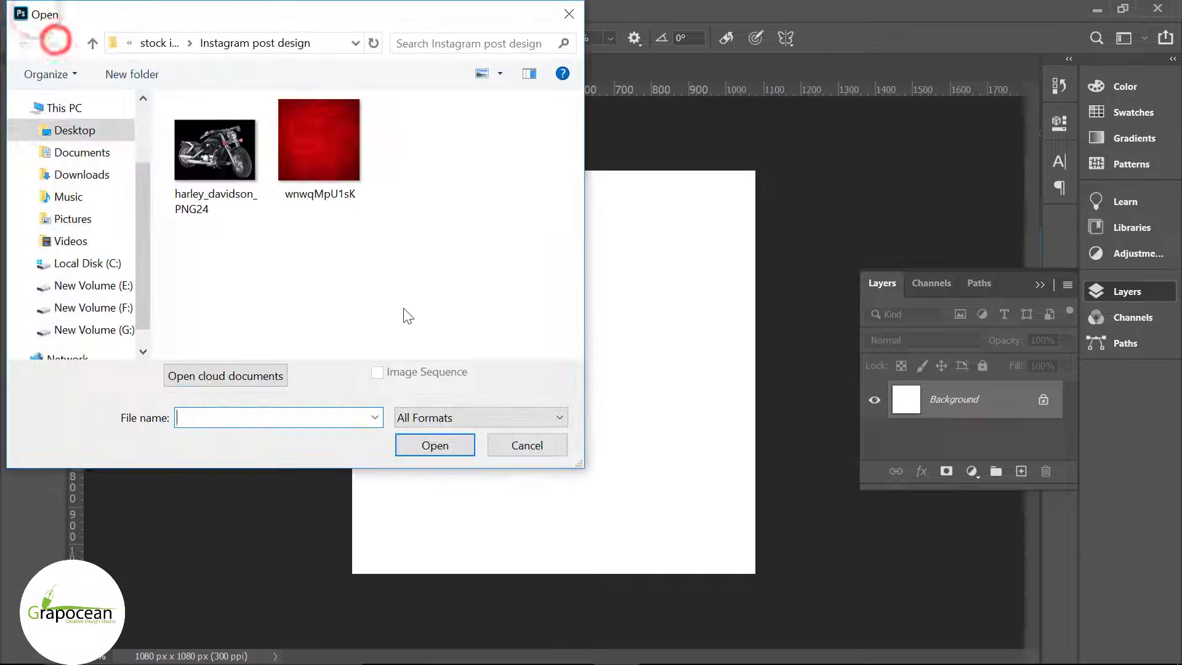
{"action": "left_click_drag", "start_coordinate": [167, 96], "coordinate": [411, 287]}
{"action": "left_click", "coordinate": [435, 445]}
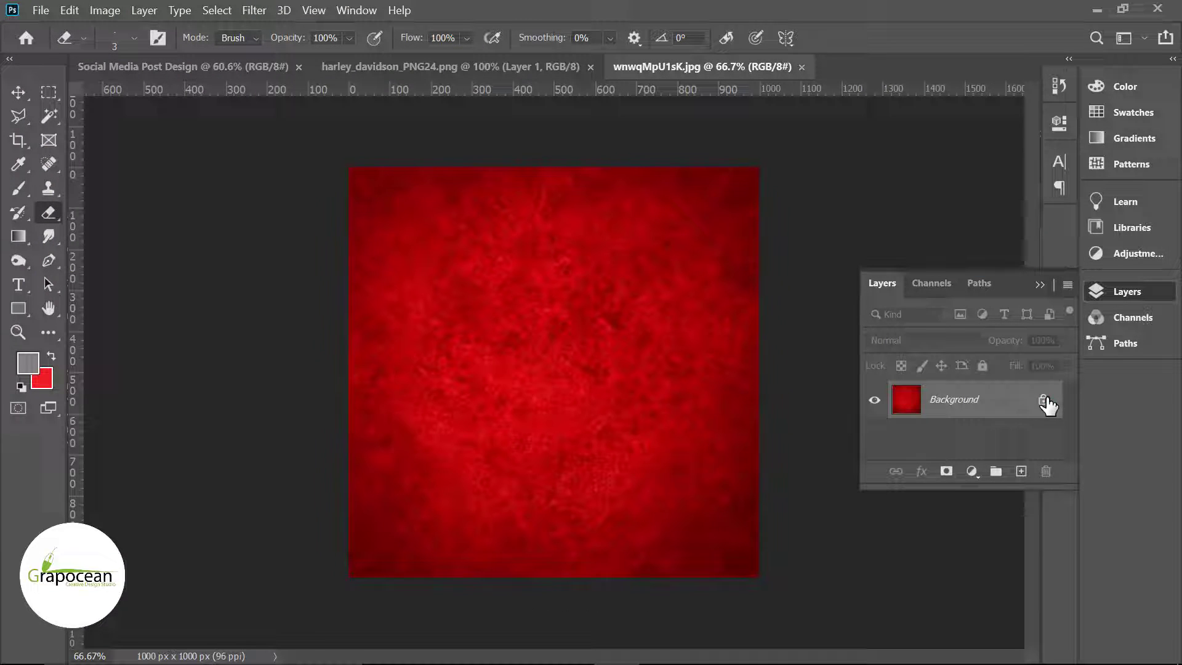
- Unlock the red texture, move it into the post document and enlarge it to about 111%
{"action": "left_click", "coordinate": [1043, 400]}
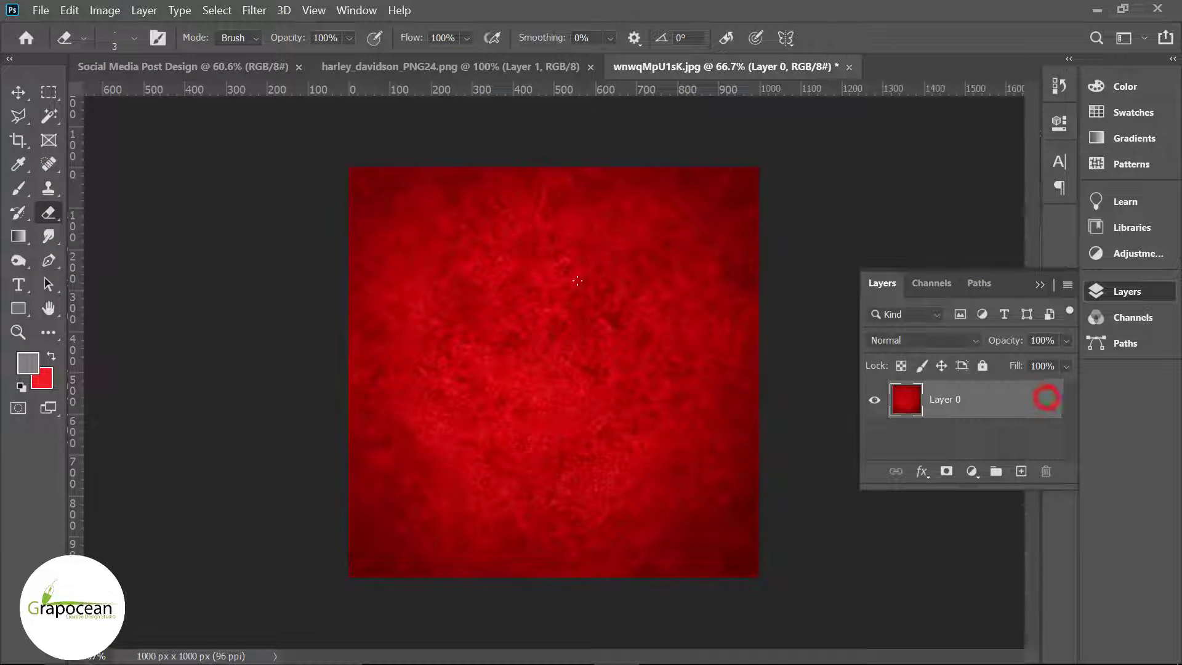
{"action": "left_click", "coordinate": [17, 91]}
{"action": "mouse_move", "coordinate": [629, 277]}
{"action": "left_mouse_down"}
{"action": "mouse_move", "coordinate": [139, 68]}
{"action": "mouse_move", "coordinate": [652, 401]}
{"action": "left_mouse_up"}
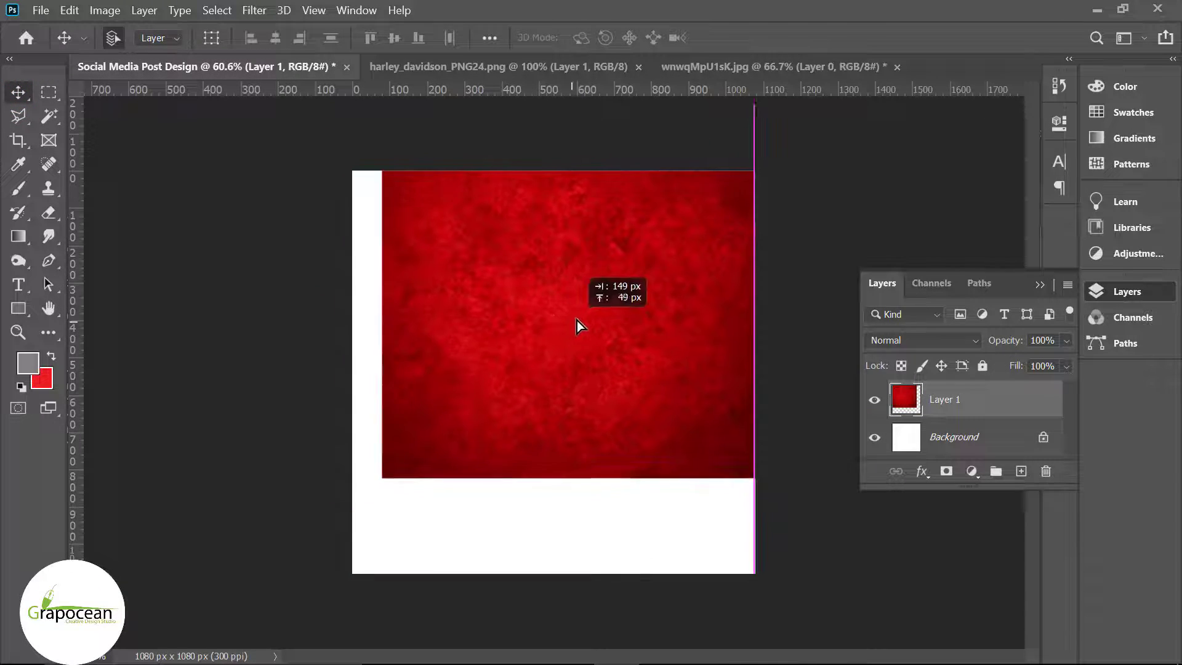
{"action": "key", "text": "ctrl+t"}
{"action": "left_click_drag", "start_coordinate": [741, 460], "coordinate": [761, 481]}
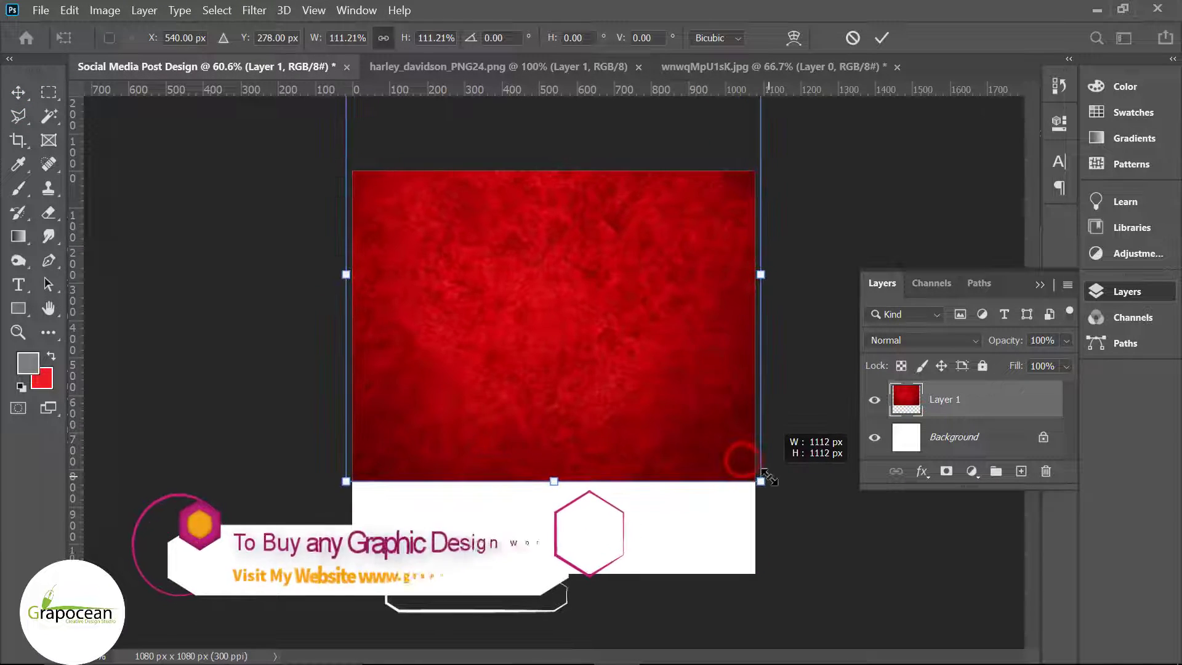
{"action": "left_click", "coordinate": [882, 37]}
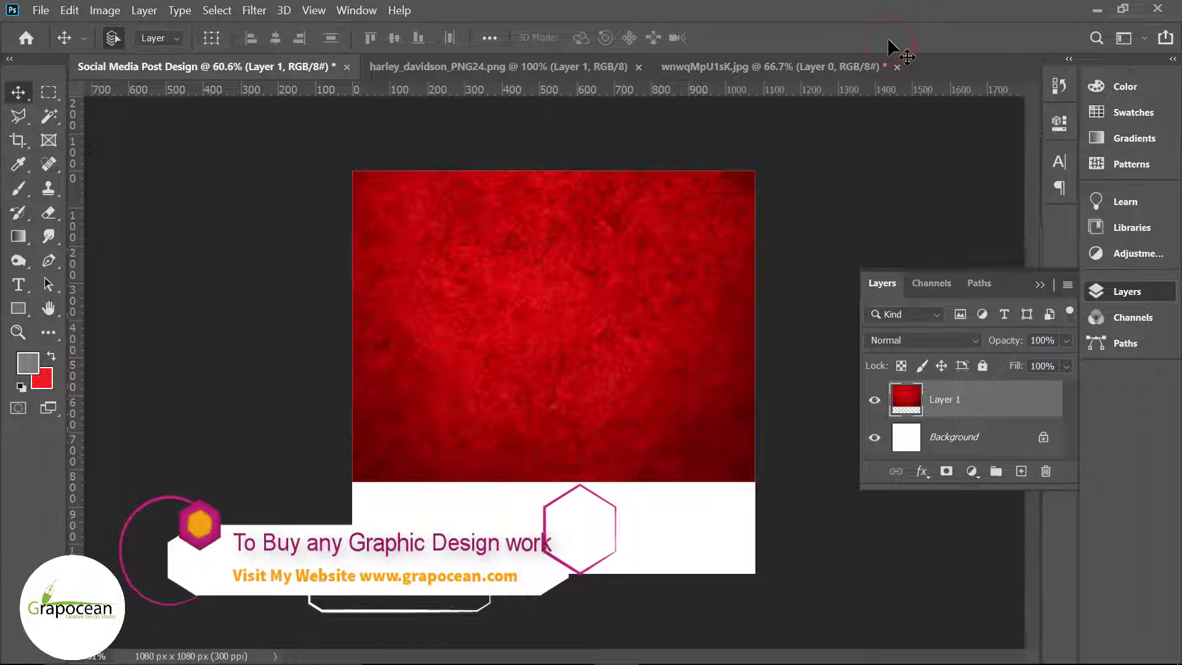
- Add a #090909 Solid Color fill layer at 70% opacity and select its mask
{"action": "left_click", "coordinate": [971, 471]}
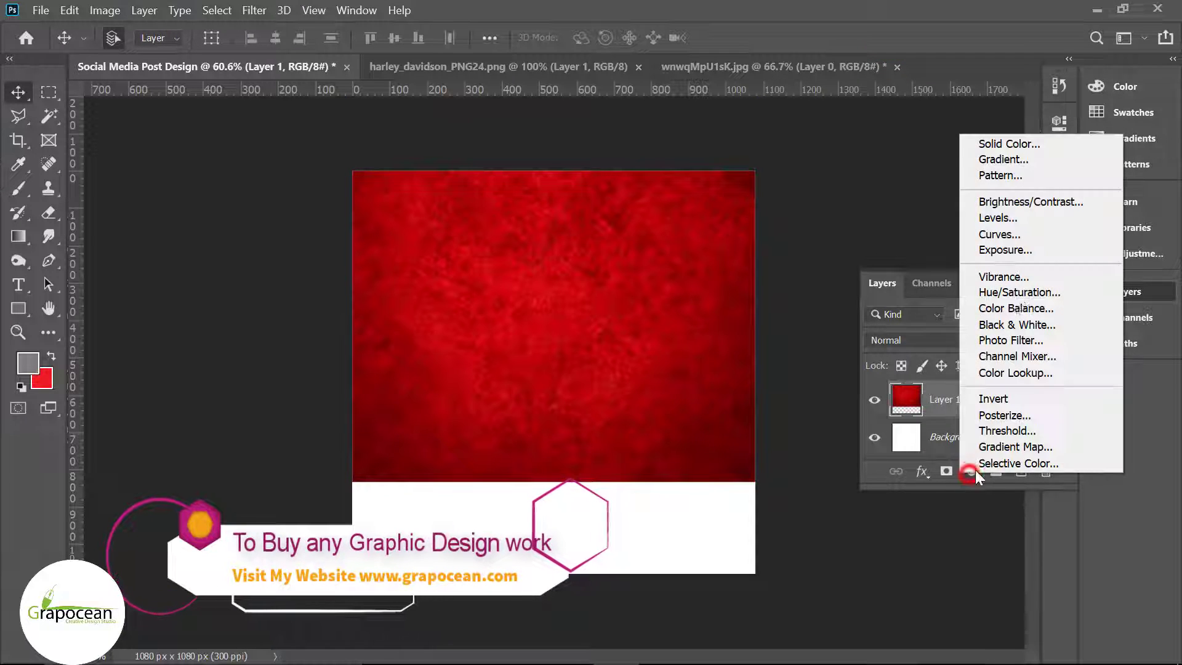
{"action": "left_click", "coordinate": [1038, 139]}
{"action": "left_click_drag", "start_coordinate": [695, 471], "coordinate": [391, 606]}
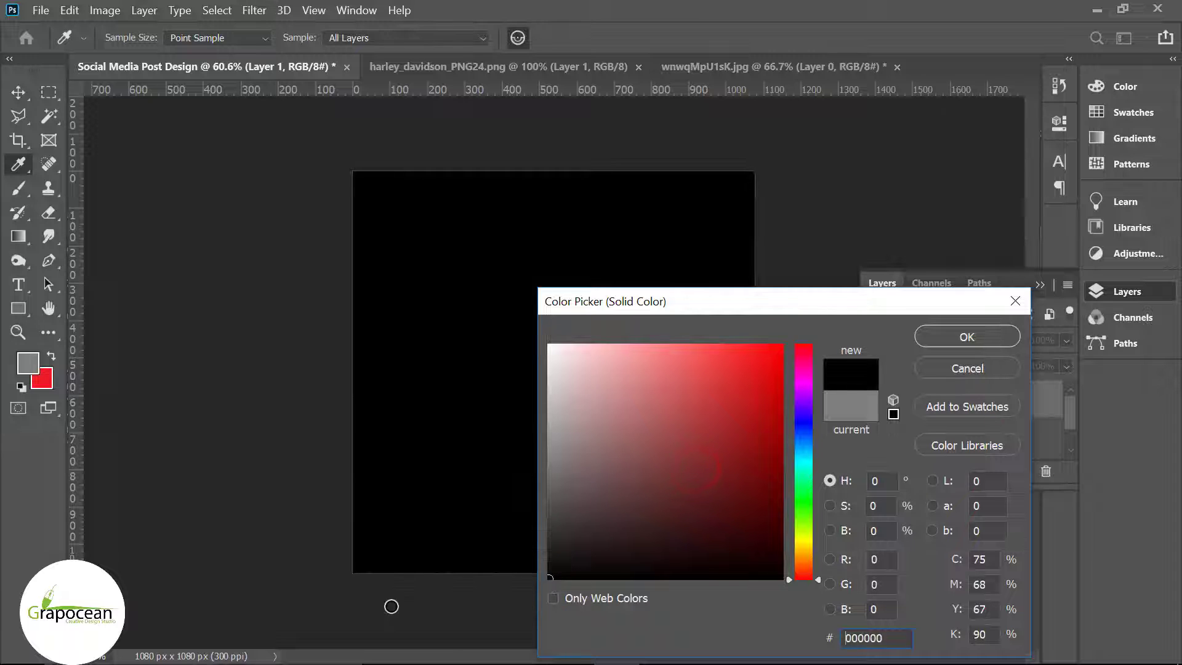
{"action": "left_click_drag", "start_coordinate": [570, 534], "coordinate": [504, 572]}
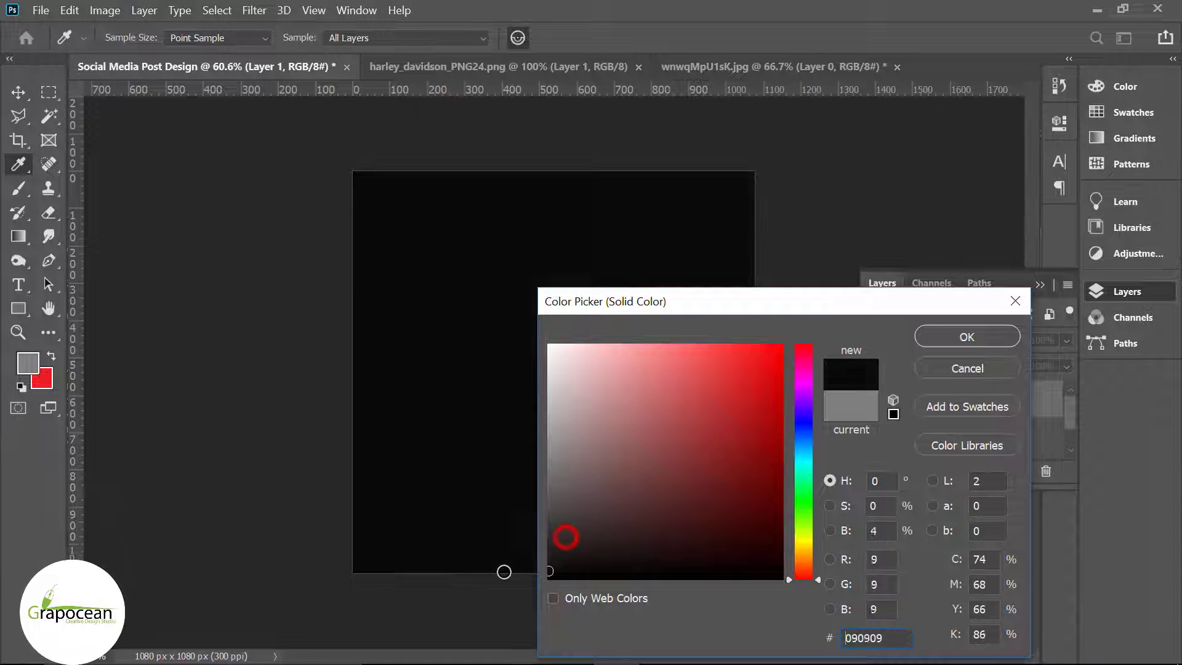
{"action": "left_click", "coordinate": [1016, 301]}
{"action": "left_click", "coordinate": [1066, 340]}
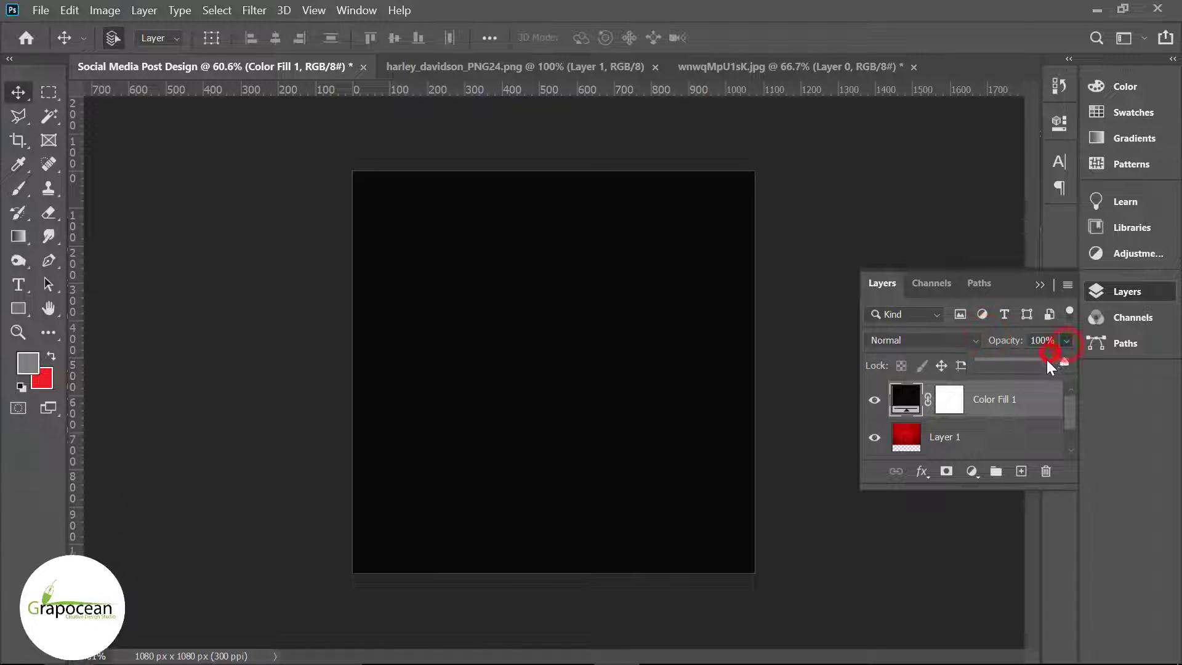
{"action": "left_click_drag", "start_coordinate": [1065, 361], "coordinate": [1031, 364]}
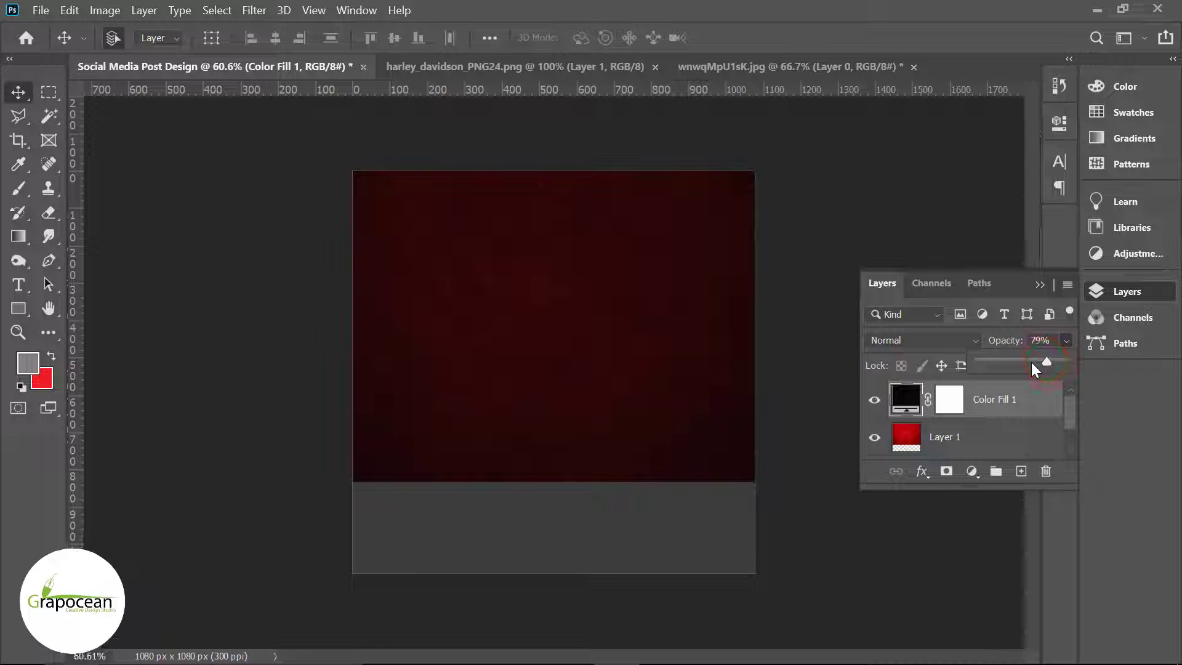
{"action": "left_click_drag", "start_coordinate": [1032, 364], "coordinate": [1039, 360]}
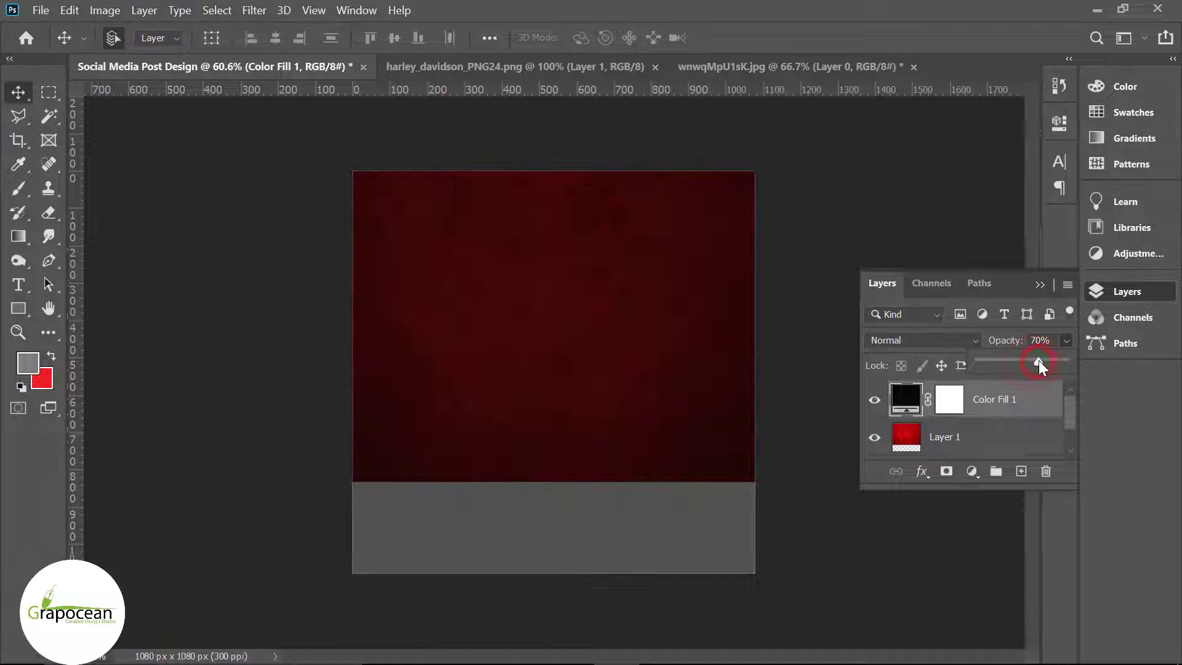
{"action": "left_click", "coordinate": [953, 403]}
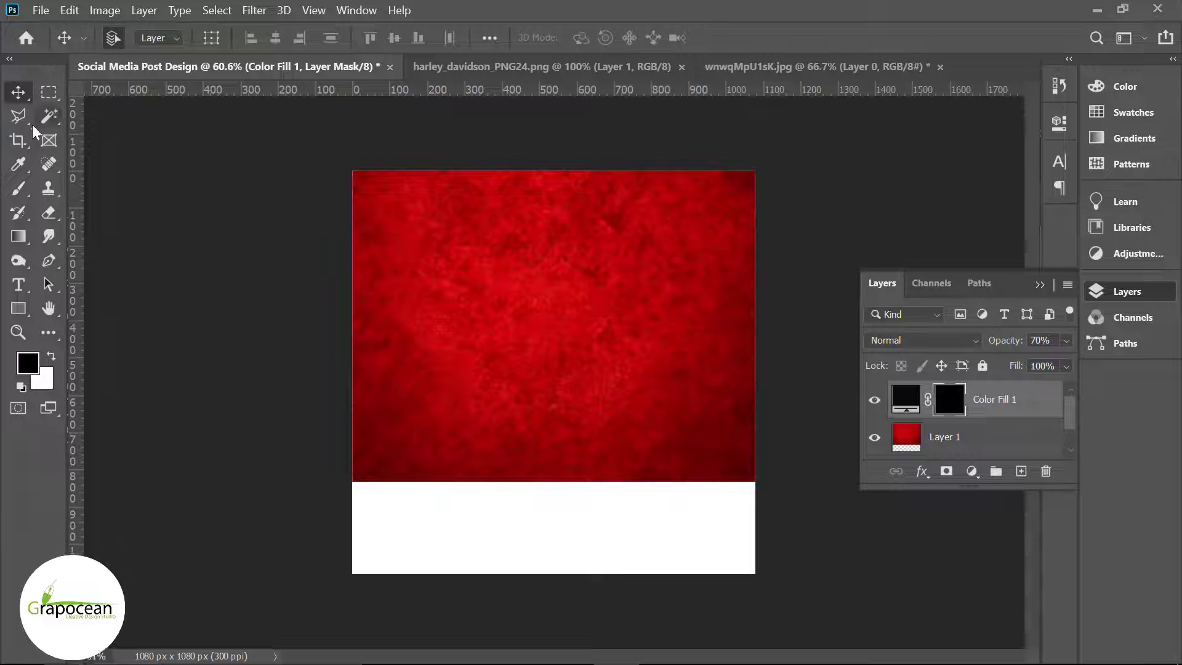
- Switch to a soft 700 px brush with white as the foreground colour
{"action": "right_click", "coordinate": [27, 191]}
{"action": "left_click", "coordinate": [103, 179]}
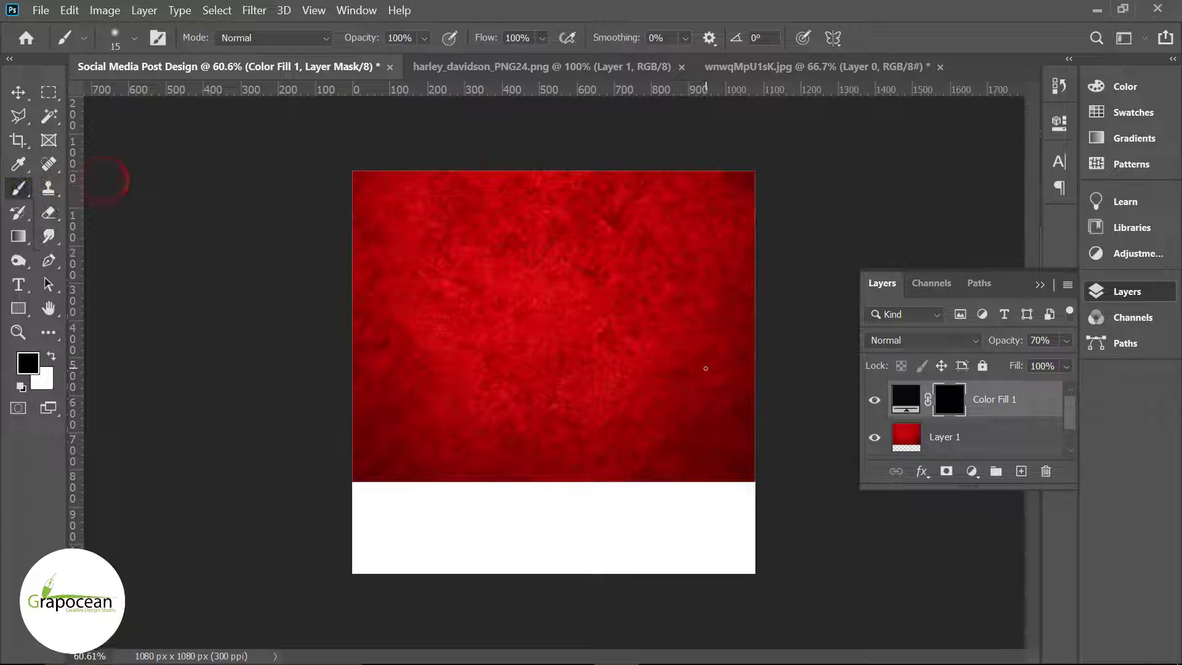
{"action": "key", "text": "bracketright"}
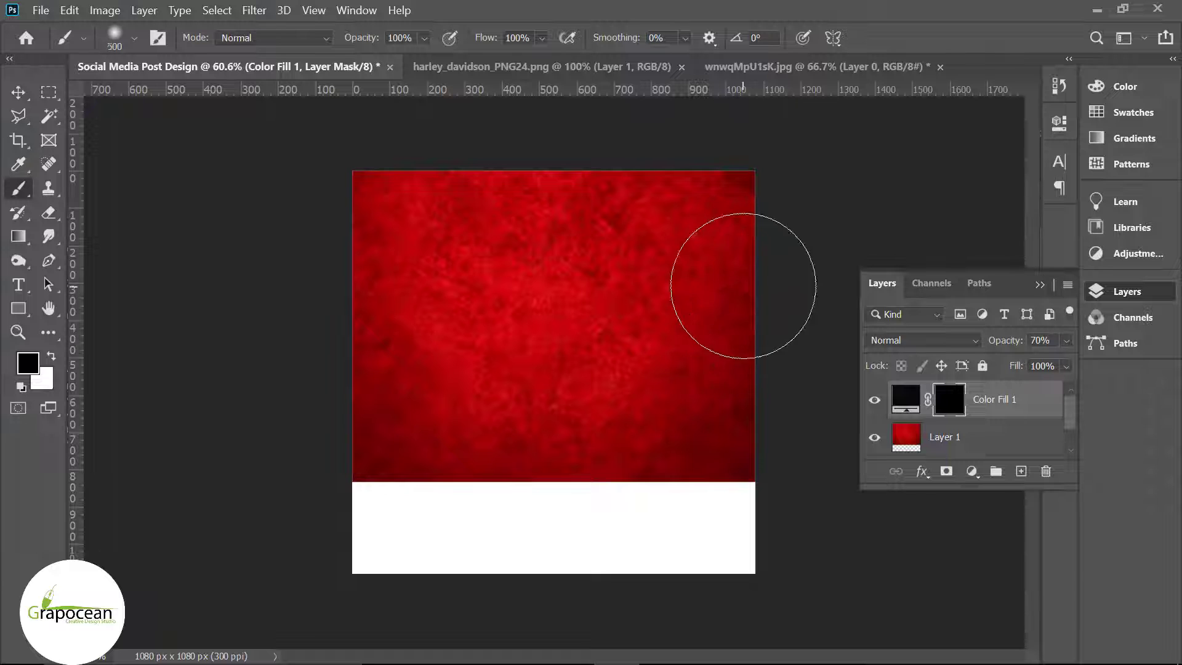
{"action": "key", "text": "bracketright"}
{"action": "key", "text": "bracketright"}
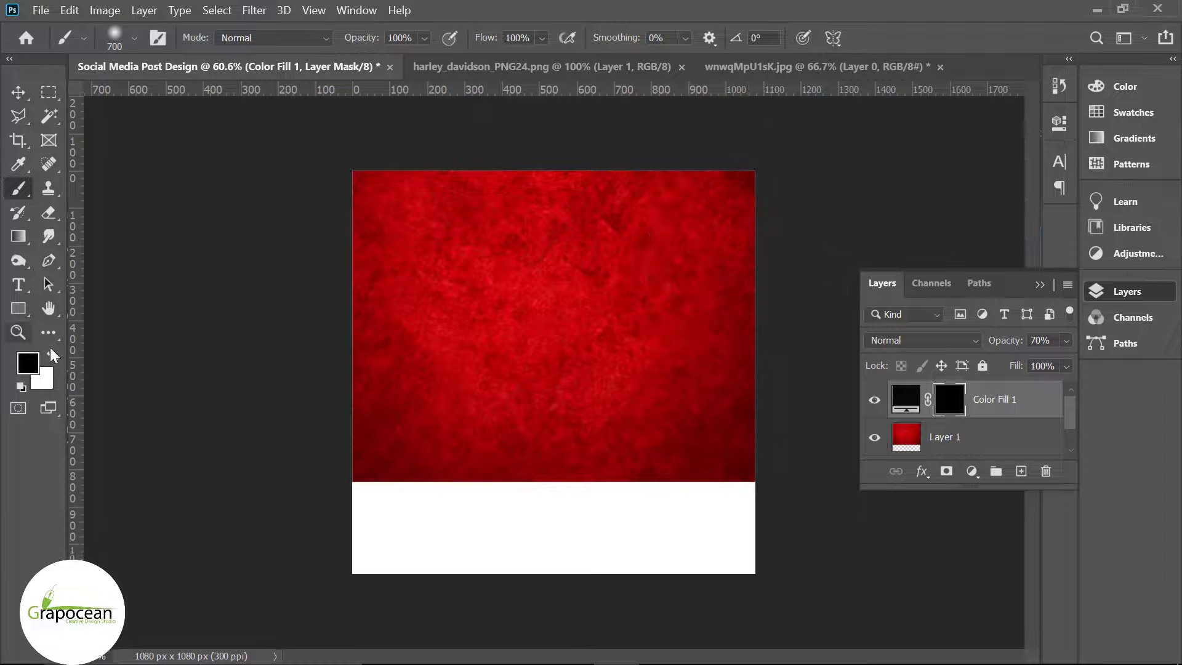
{"action": "left_click", "coordinate": [52, 355]}
- Paint the Color Fill 1 mask to darken the edges and let the centre glow red
{"action": "left_click", "coordinate": [756, 386]}
{"action": "key", "text": "ctrl+z"}
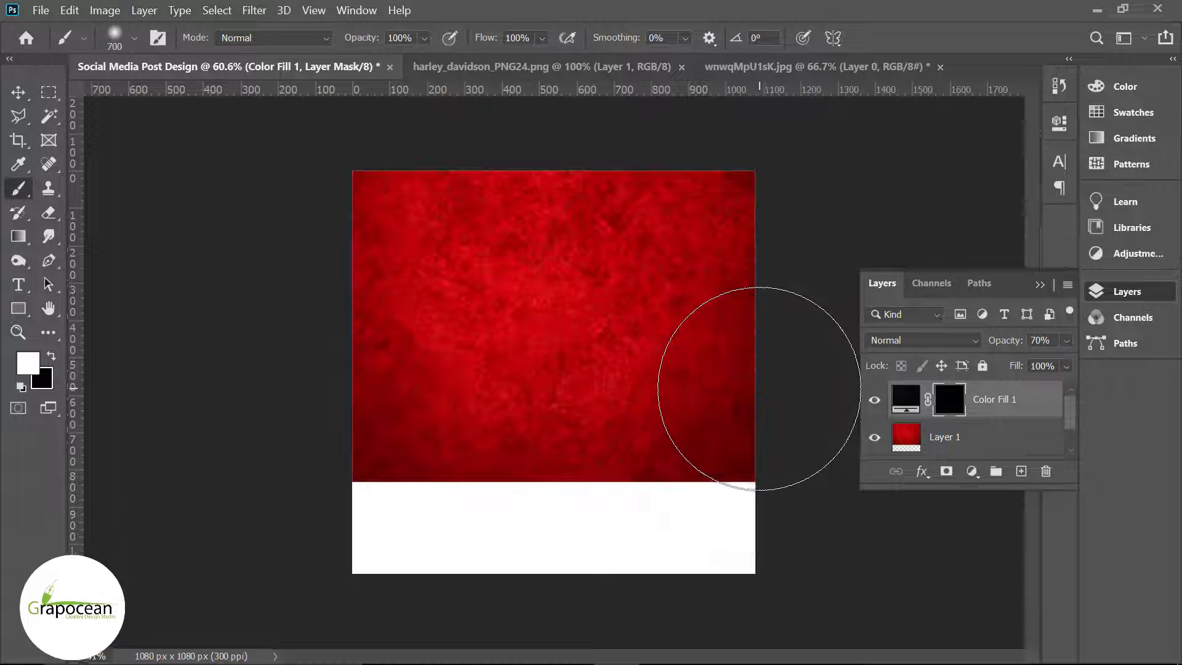
{"action": "left_click_drag", "start_coordinate": [759, 388], "coordinate": [779, 189]}
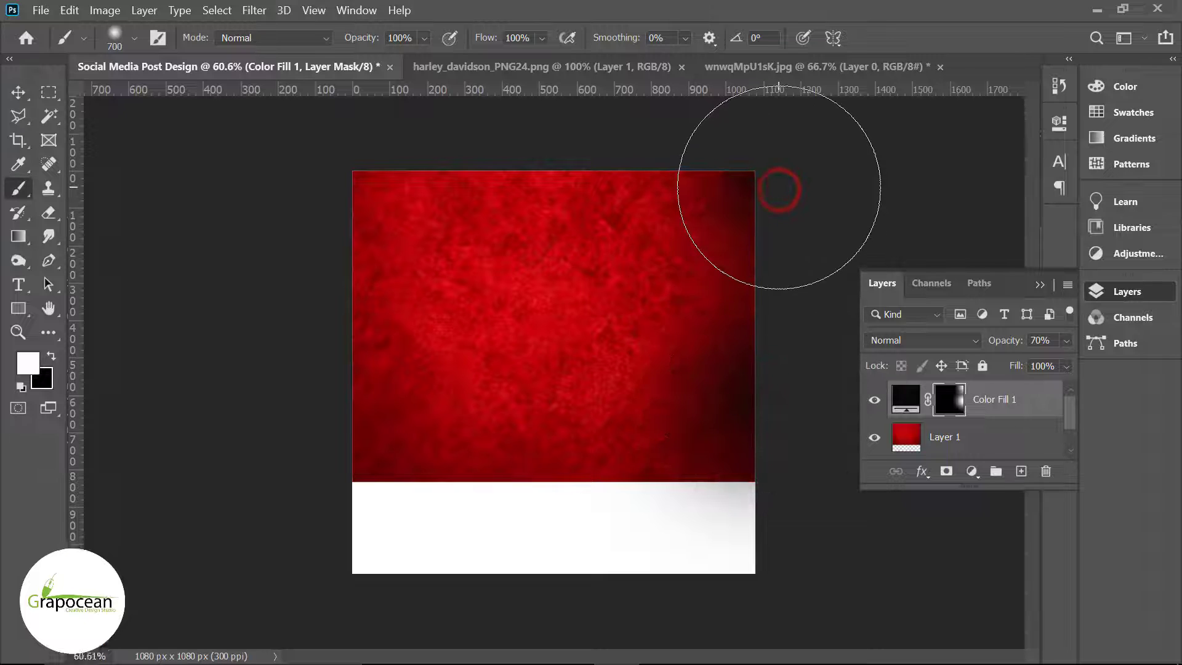
{"action": "left_click", "coordinate": [389, 181]}
{"action": "key", "text": "ctrl+z"}
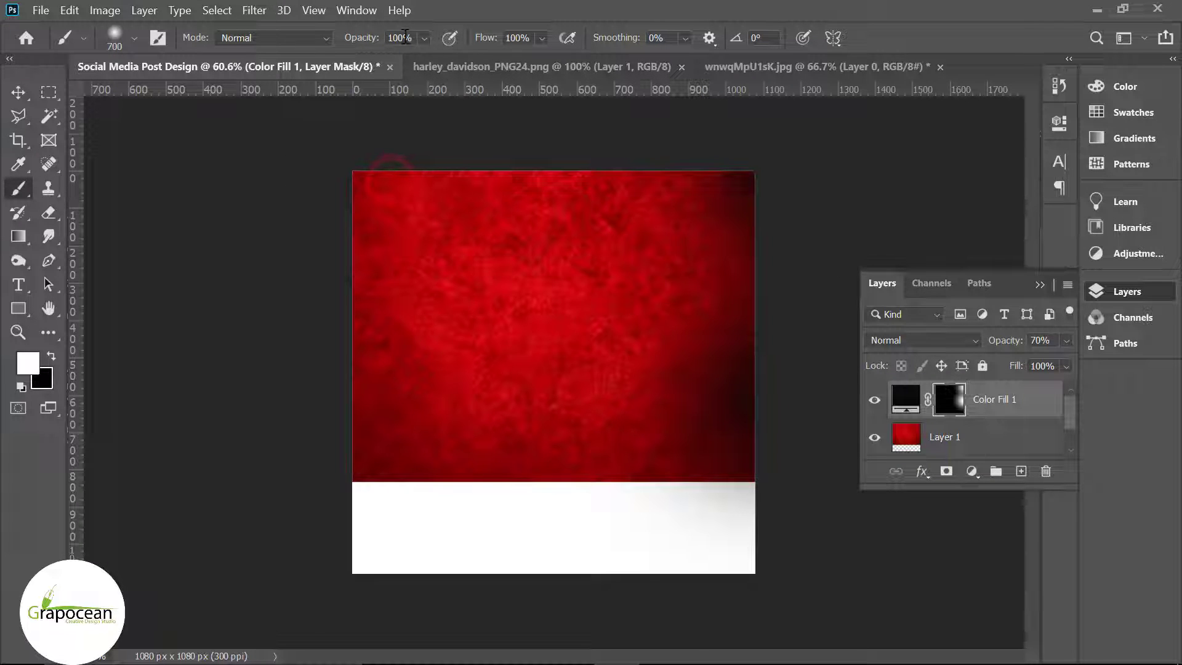
{"action": "left_click", "coordinate": [385, 188]}
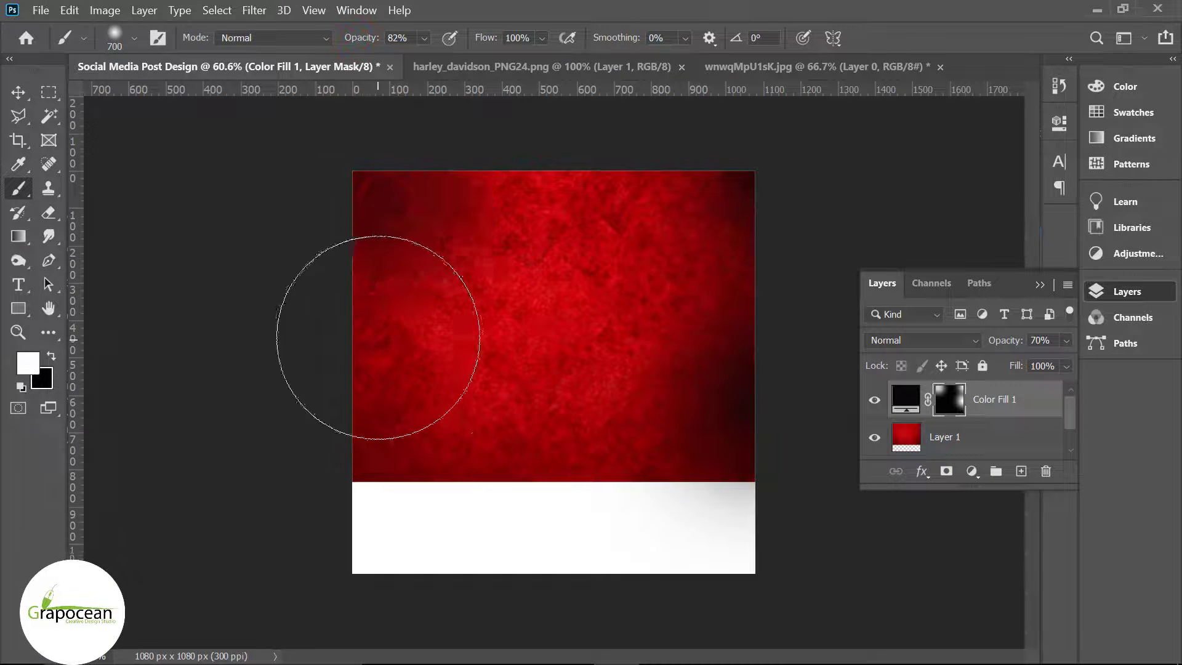
{"action": "left_click", "coordinate": [414, 390]}
{"action": "left_click", "coordinate": [377, 389]}
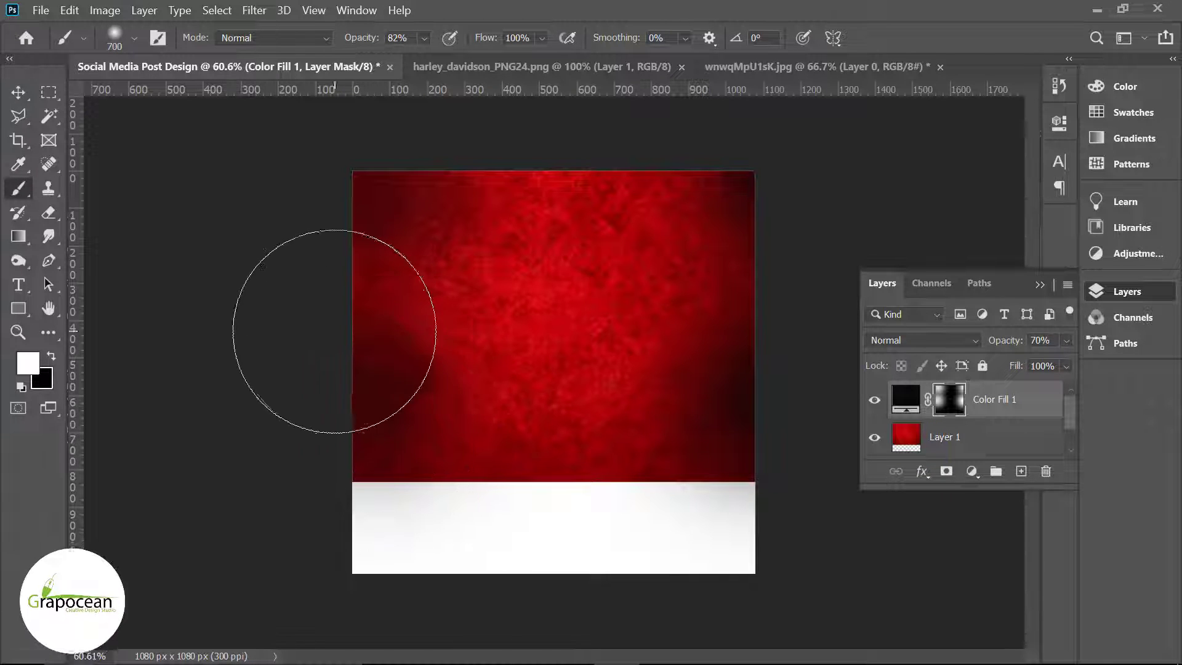
{"action": "left_click", "coordinate": [297, 302]}
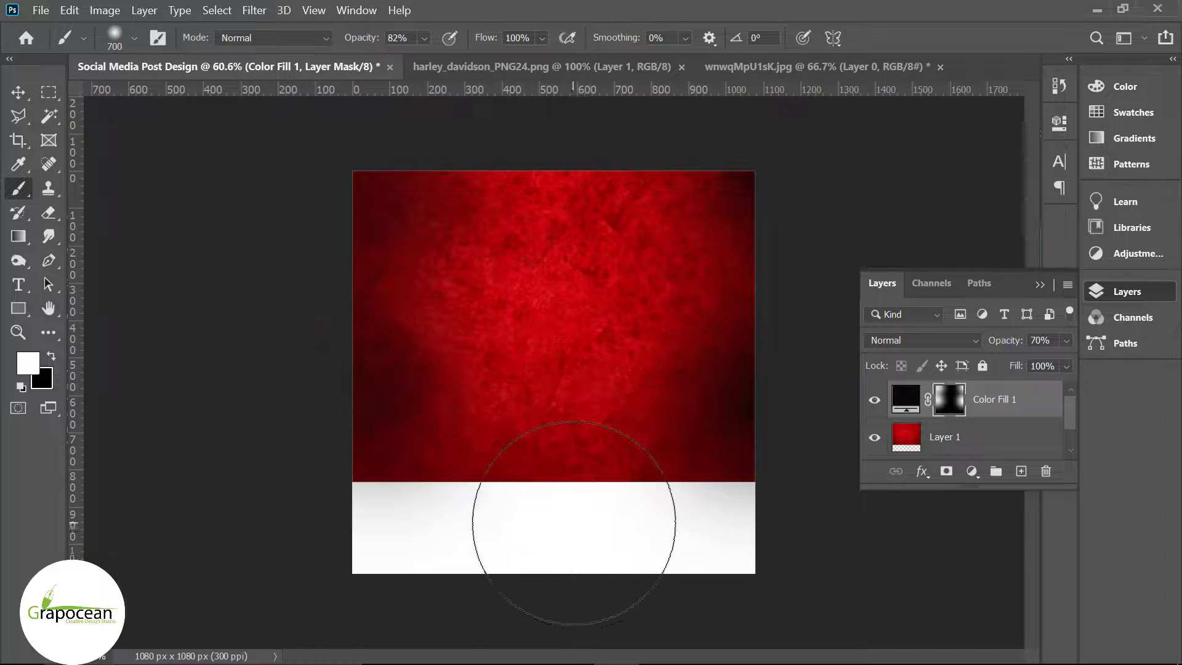
{"action": "left_click", "coordinate": [554, 410]}
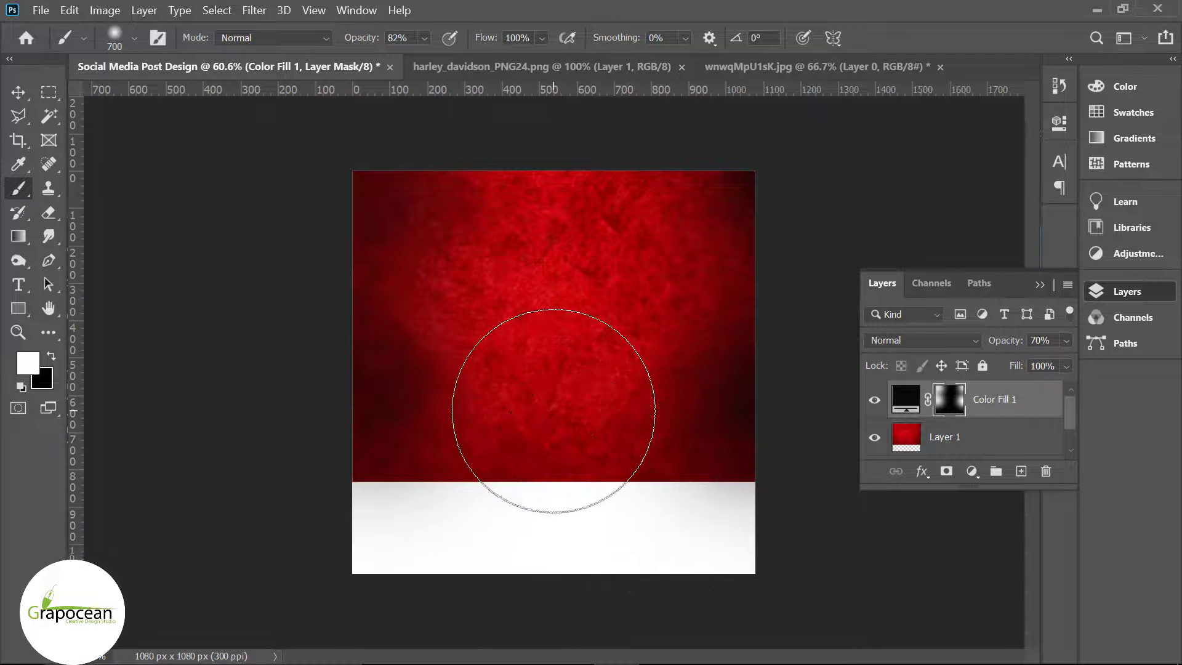
{"action": "left_click", "coordinate": [23, 91]}
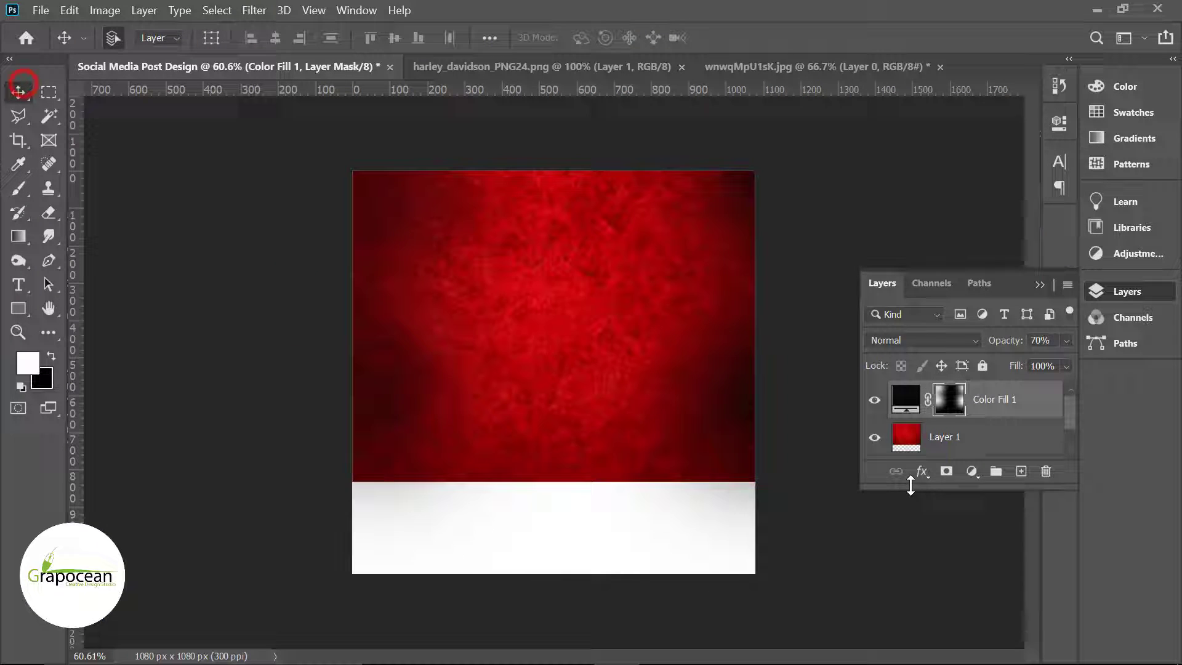
- Nudge Layer 1 upward slightly with the arrow keys
{"action": "left_click", "coordinate": [973, 435]}
{"action": "key", "text": "shift+Up"}
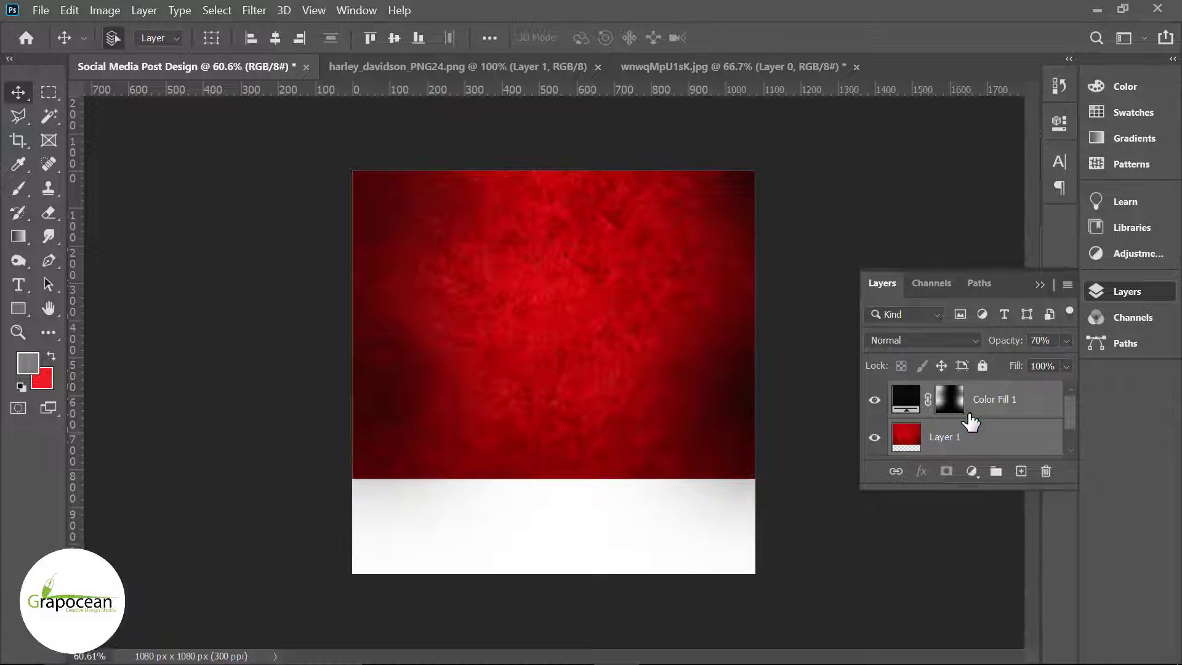
{"action": "key", "text": "shift+Up"}
{"action": "key", "text": "shift+Up"}
{"action": "key", "text": "shift+Up"}
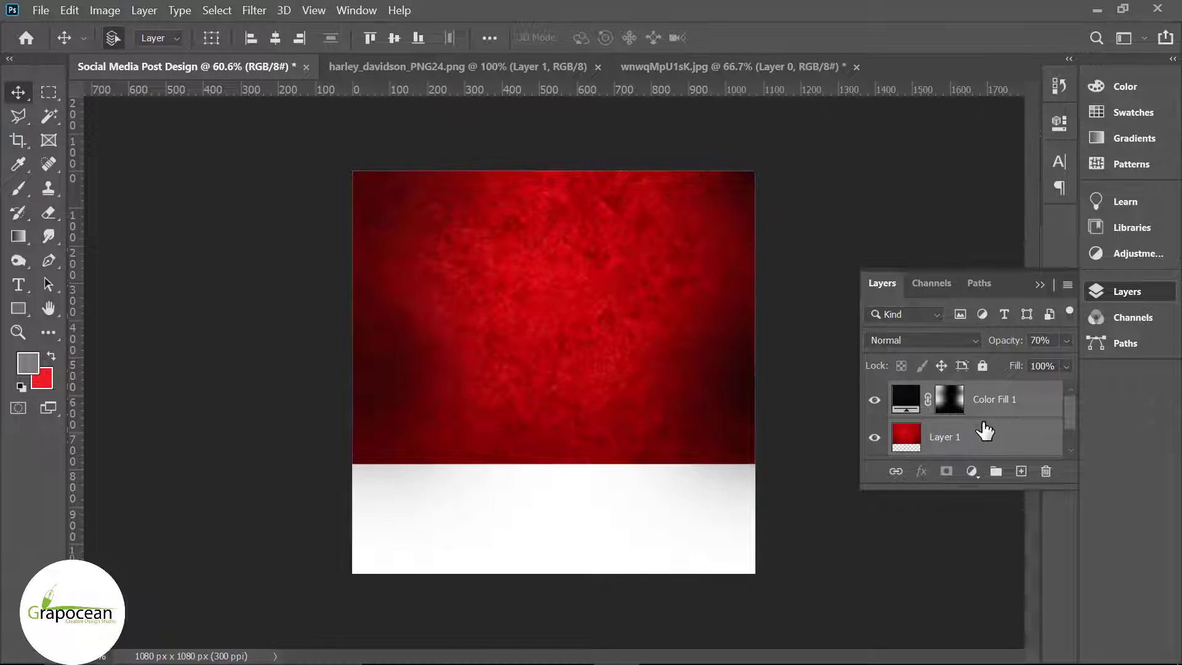
{"action": "key", "text": "Up"}
{"action": "key", "text": "Up"}
{"action": "key", "text": "Up"}
- Duplicate Layer 1 and place Layer 1 copy beneath it
{"action": "left_click", "coordinate": [997, 438]}
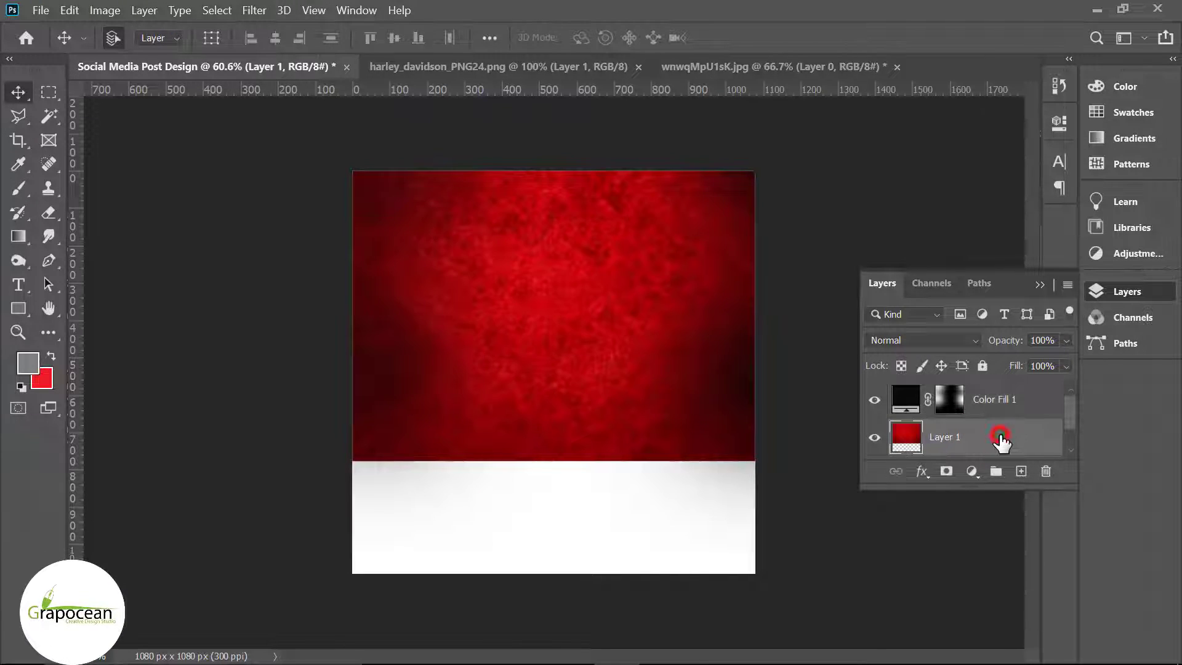
{"action": "left_click_drag", "start_coordinate": [1028, 442], "coordinate": [1018, 471]}
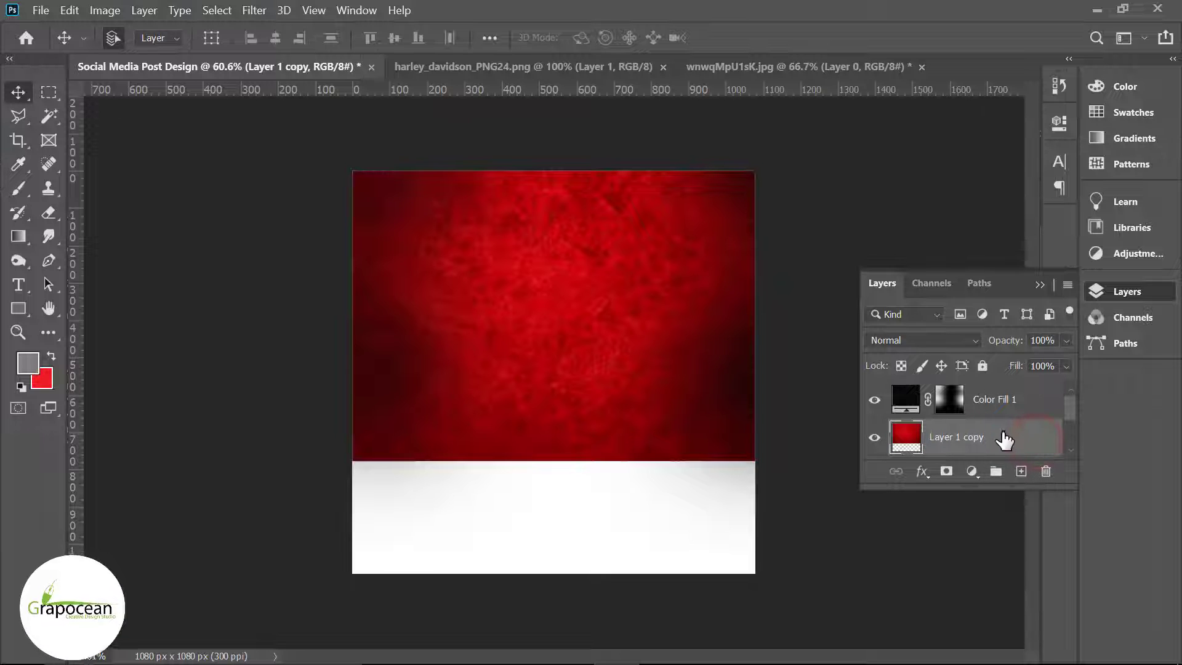
{"action": "left_click_drag", "start_coordinate": [985, 401], "coordinate": [980, 450]}
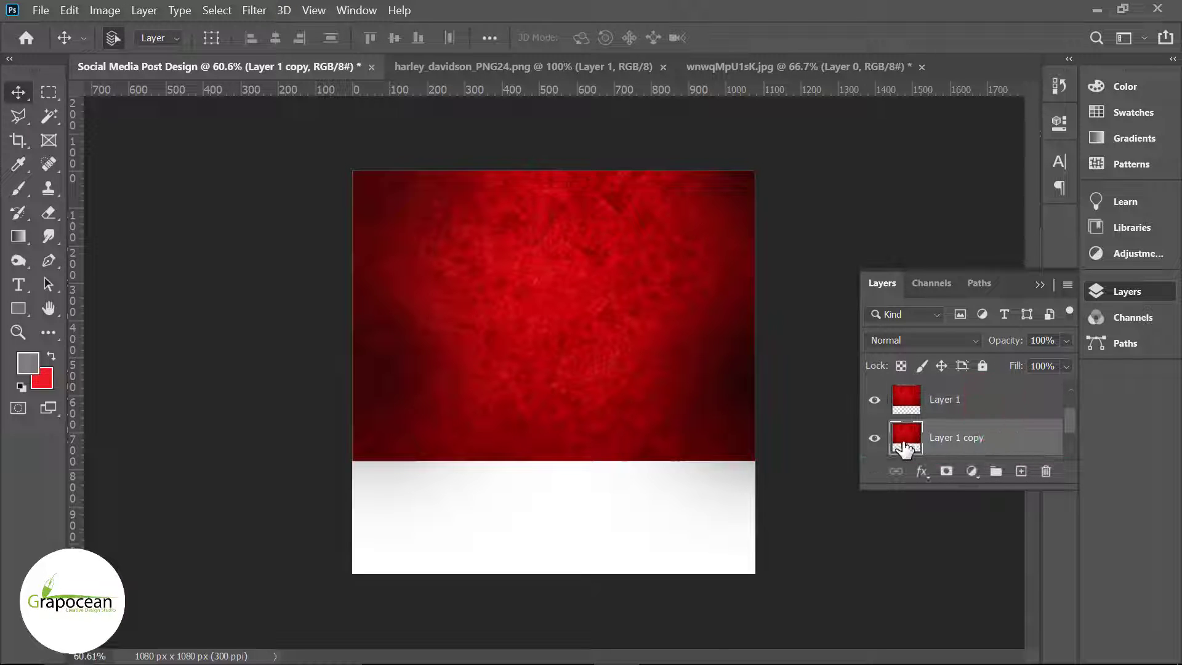
- Move Layer 1 copy down and skew its corners into a flat floor strip
{"action": "key", "text": "ctrl+t"}
{"action": "left_click_drag", "start_coordinate": [599, 377], "coordinate": [601, 493]}
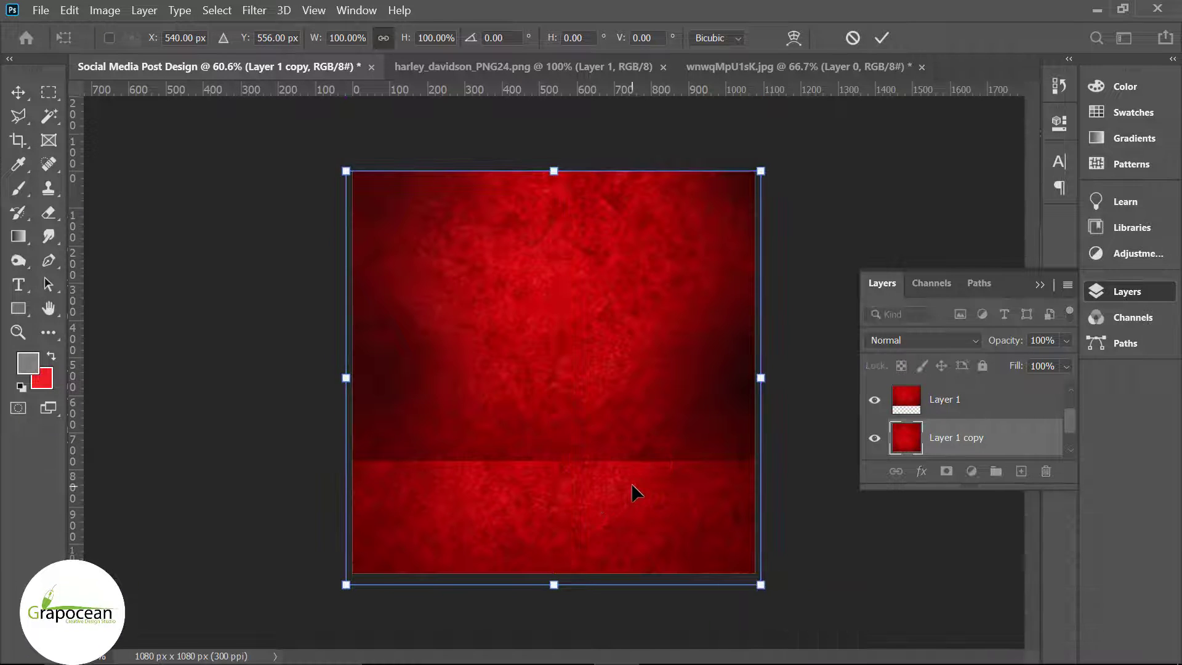
{"action": "left_click_drag", "start_coordinate": [346, 171], "coordinate": [356, 464]}
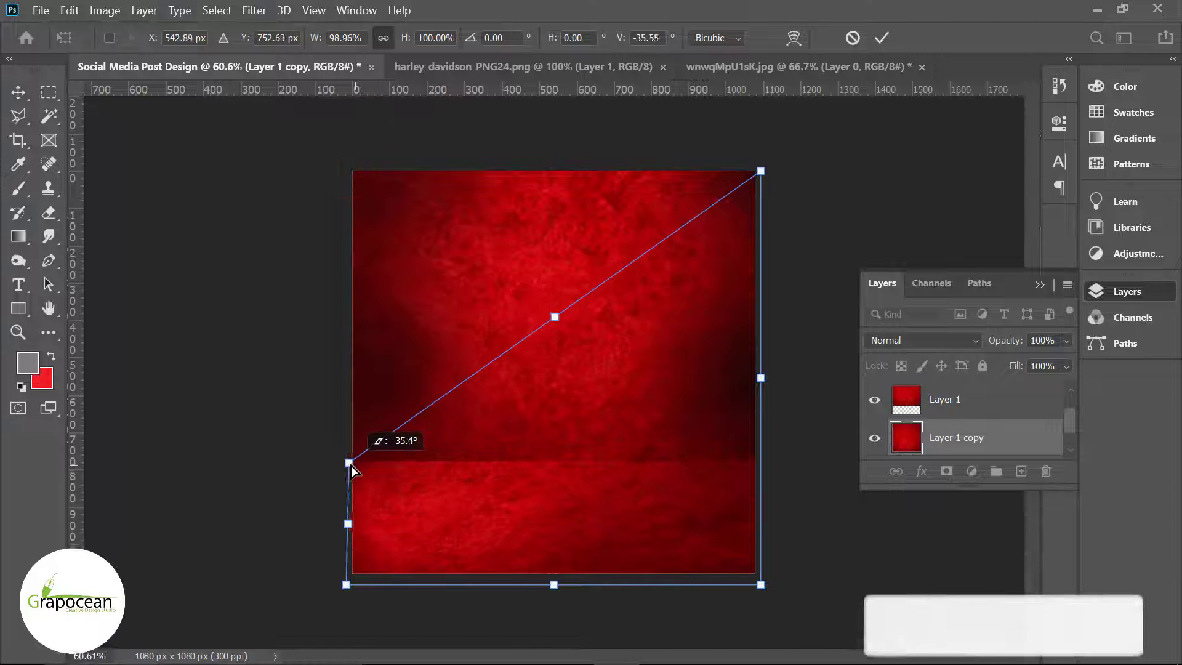
{"action": "left_click_drag", "start_coordinate": [358, 466], "coordinate": [356, 465]}
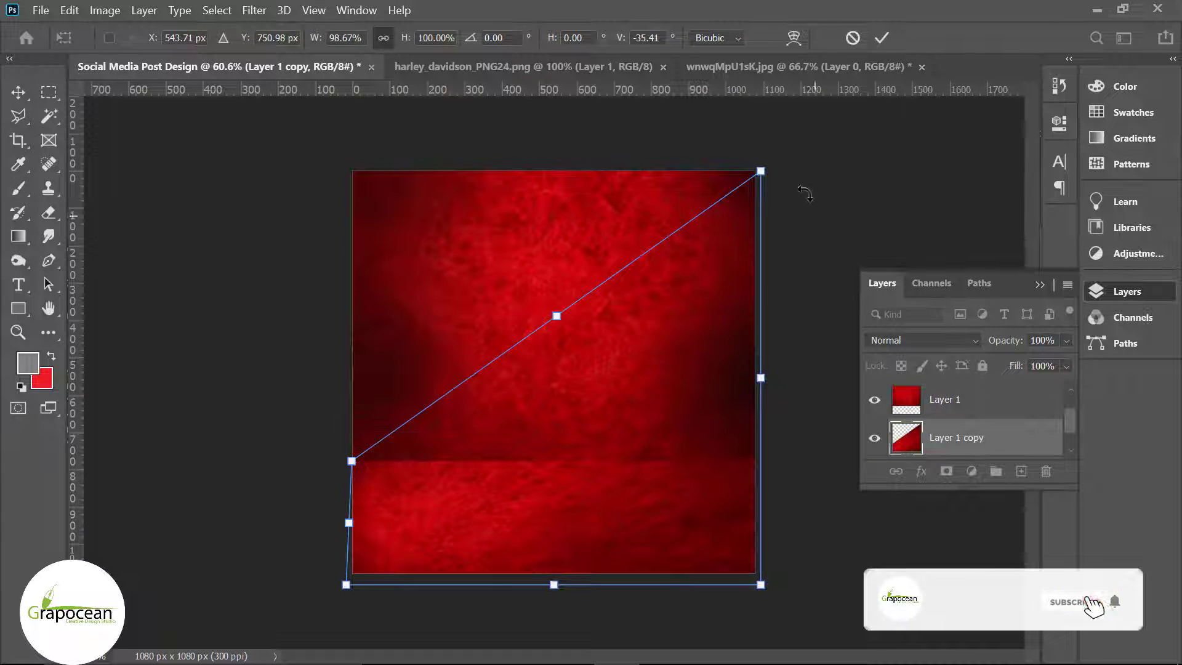
{"action": "left_click_drag", "start_coordinate": [762, 172], "coordinate": [759, 461]}
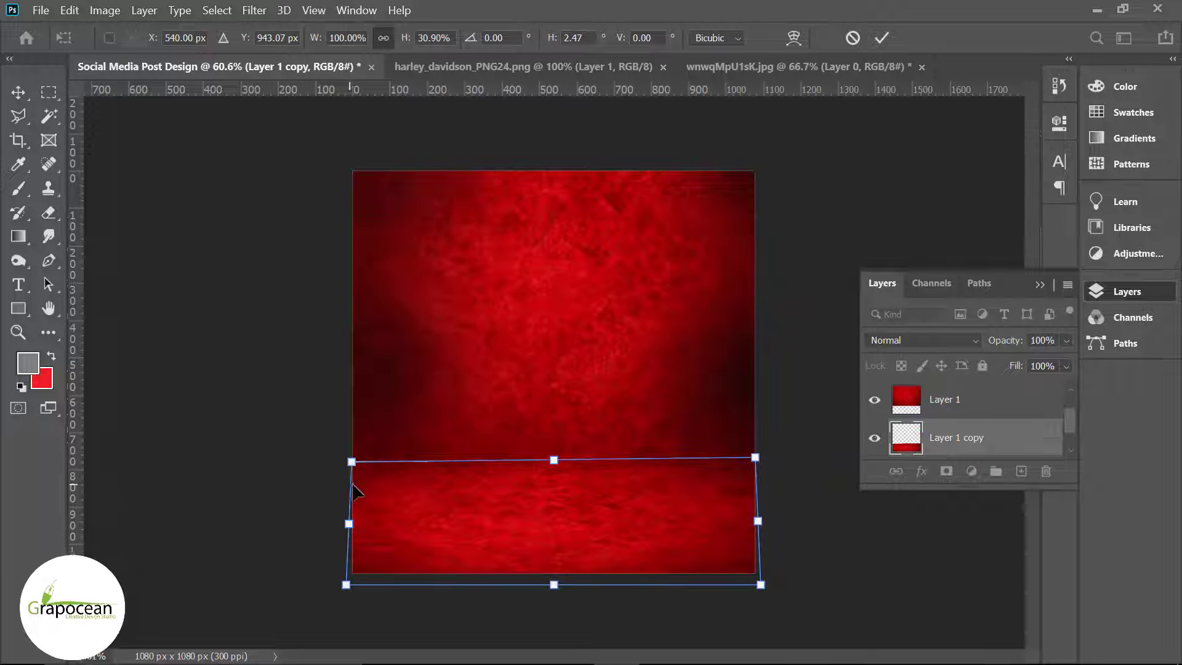
{"action": "left_click_drag", "start_coordinate": [351, 470], "coordinate": [351, 461]}
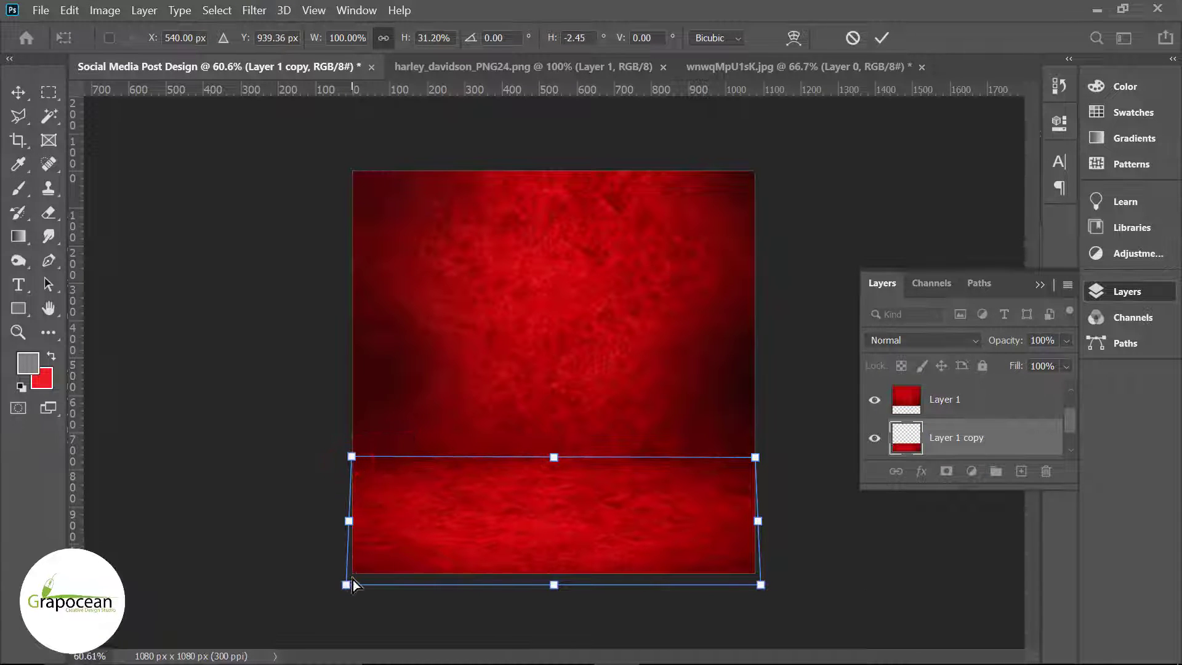
{"action": "left_click_drag", "start_coordinate": [350, 584], "coordinate": [354, 575]}
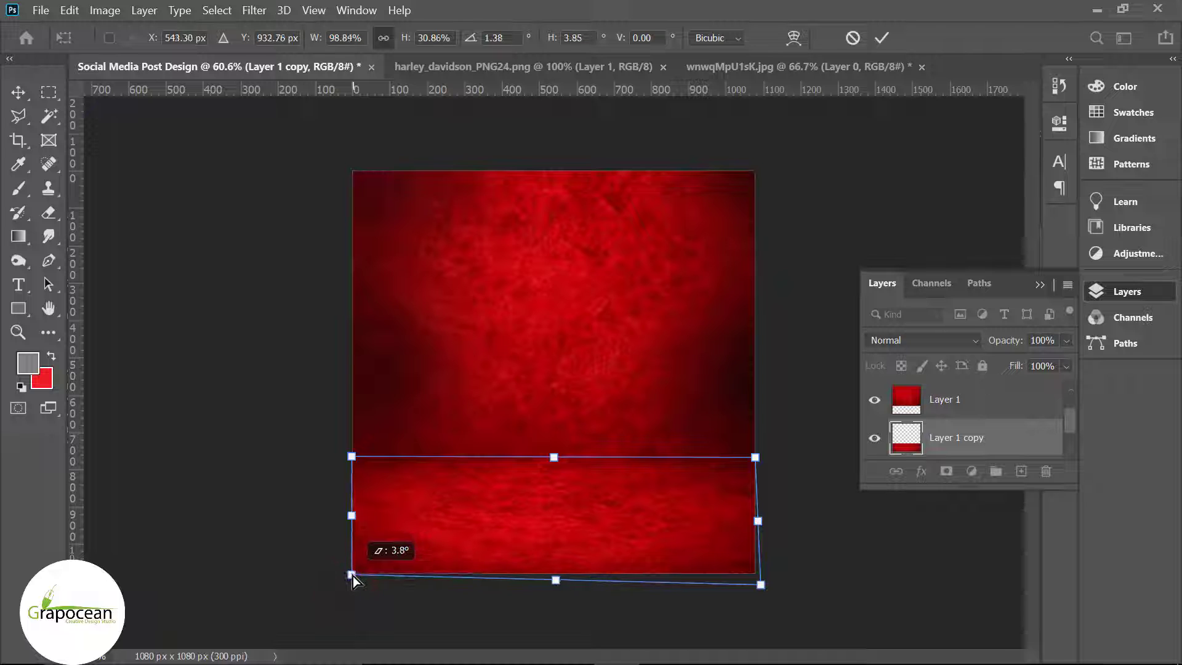
{"action": "left_click_drag", "start_coordinate": [761, 585], "coordinate": [759, 580]}
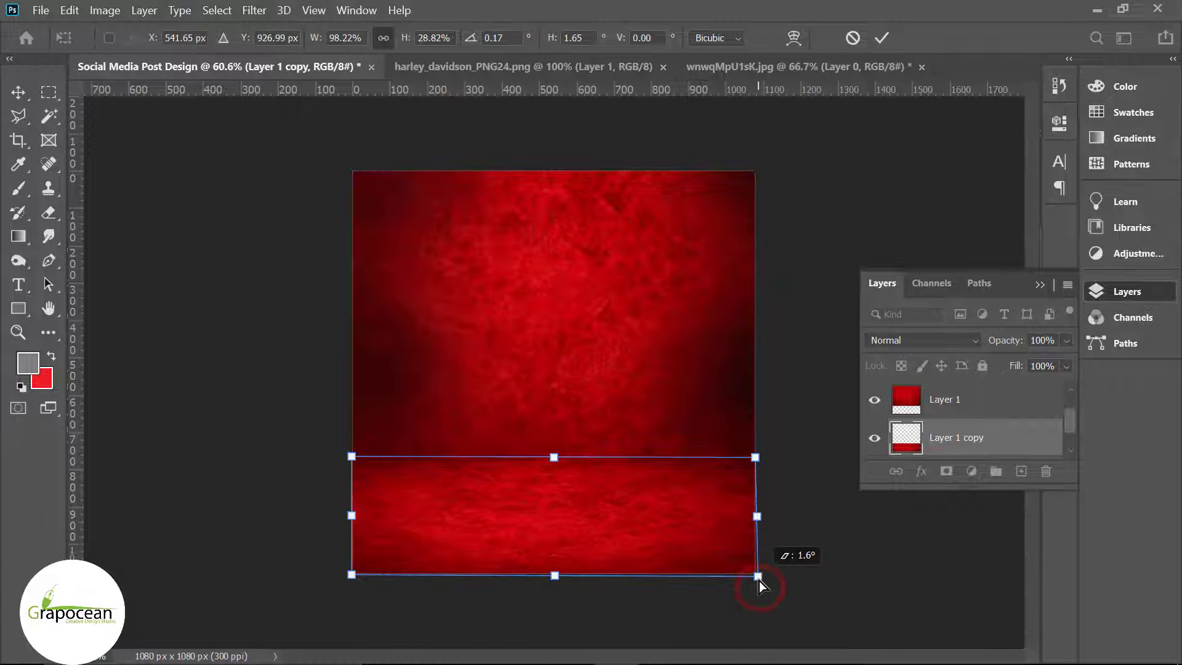
{"action": "left_click", "coordinate": [882, 38]}
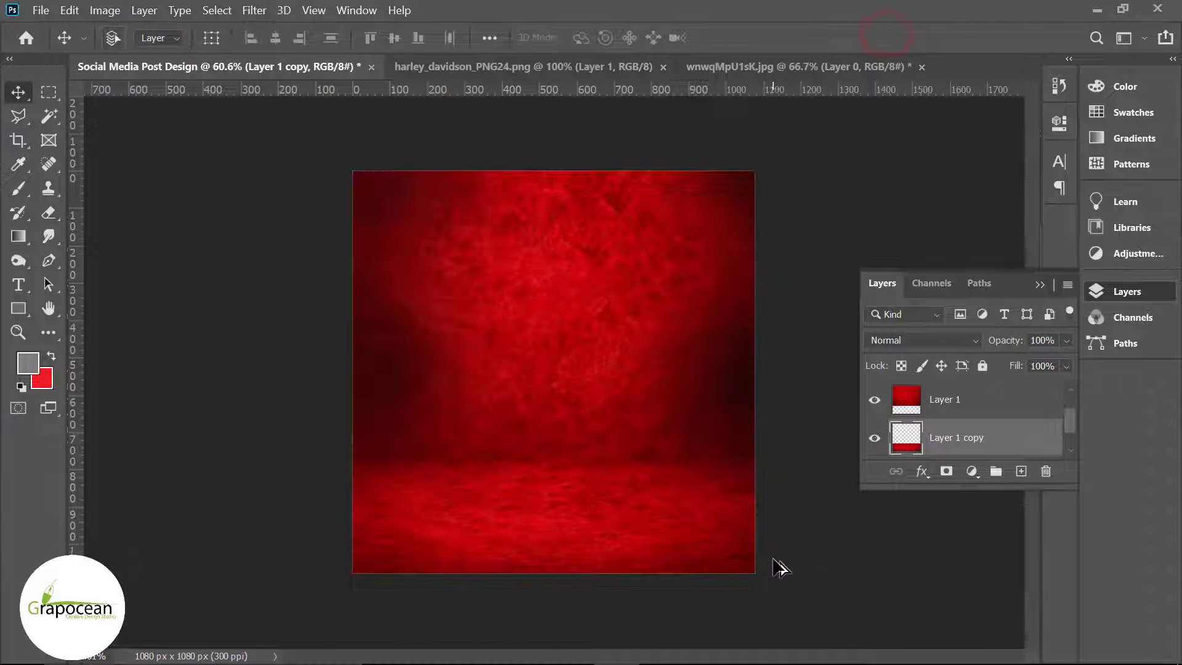
- Select the Color Fill 1 layer in the Layers panel
{"action": "scroll", "coordinate": [683, 554], "scroll_direction": "down", "scroll_amount": 1}
{"action": "scroll", "coordinate": [924, 431], "scroll_direction": "up", "scroll_amount": 1}
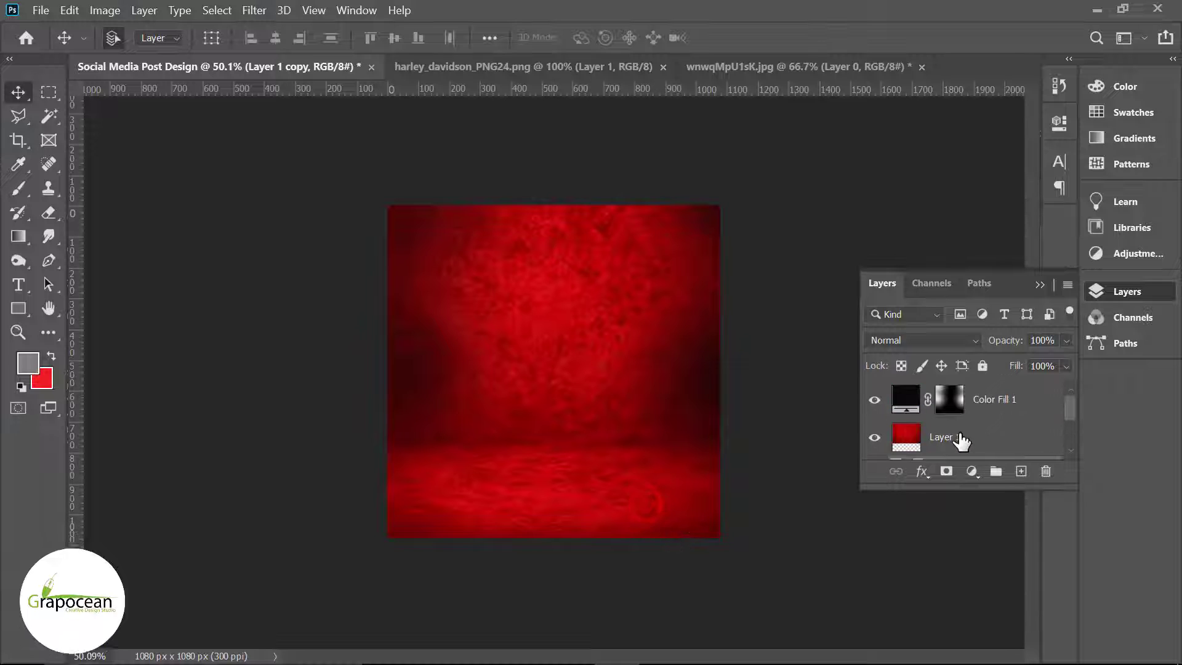
{"action": "left_click", "coordinate": [993, 399]}
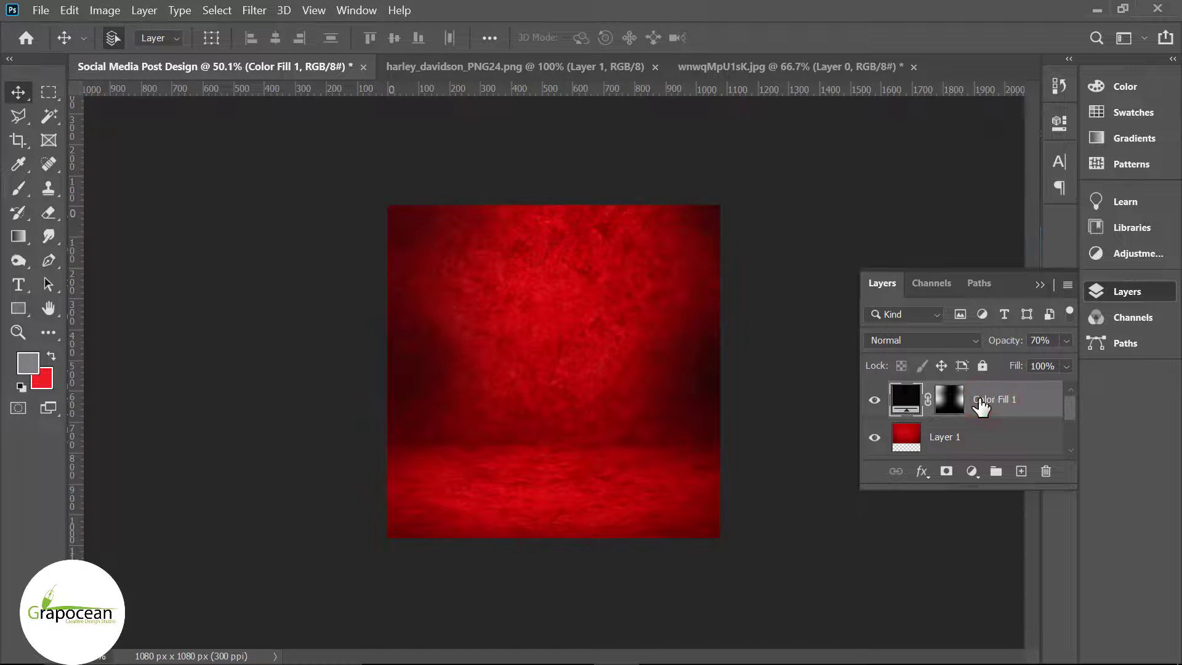
{"action": "scroll", "coordinate": [963, 416], "scroll_direction": "down", "scroll_amount": 1}
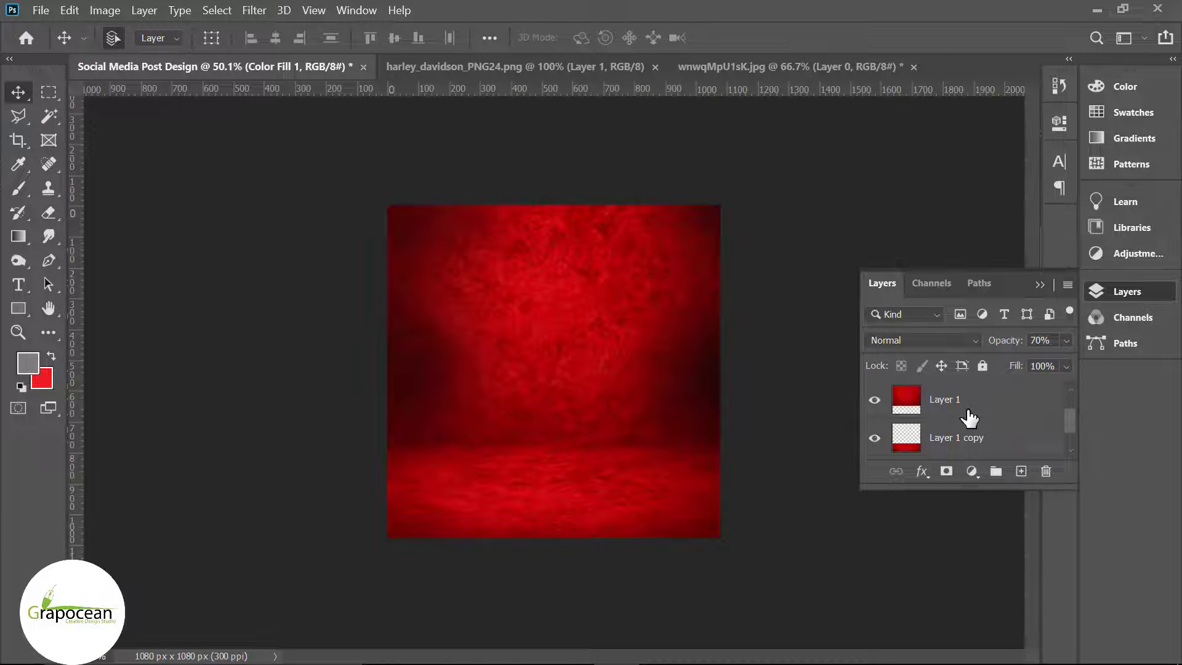
- Add a black Color Fill 2 layer above Layer 1 copy with an inverted, hidden mask
{"action": "left_click", "coordinate": [970, 440]}
{"action": "left_click", "coordinate": [971, 471]}
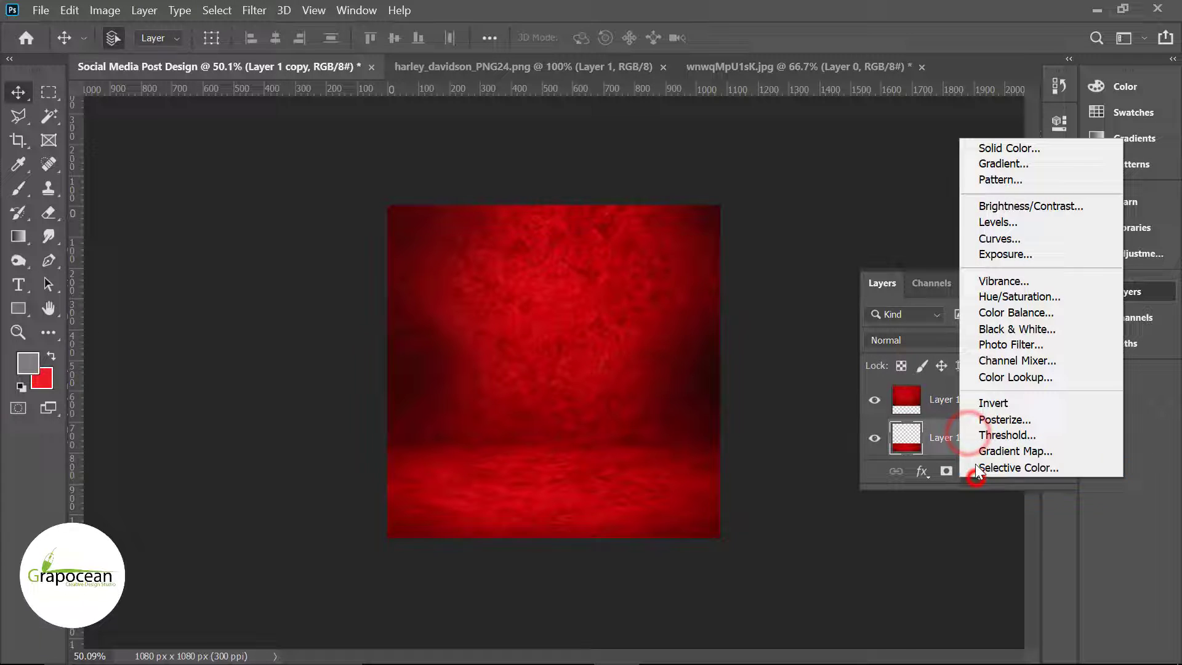
{"action": "left_click", "coordinate": [1025, 147]}
{"action": "left_click_drag", "start_coordinate": [556, 426], "coordinate": [549, 579]}
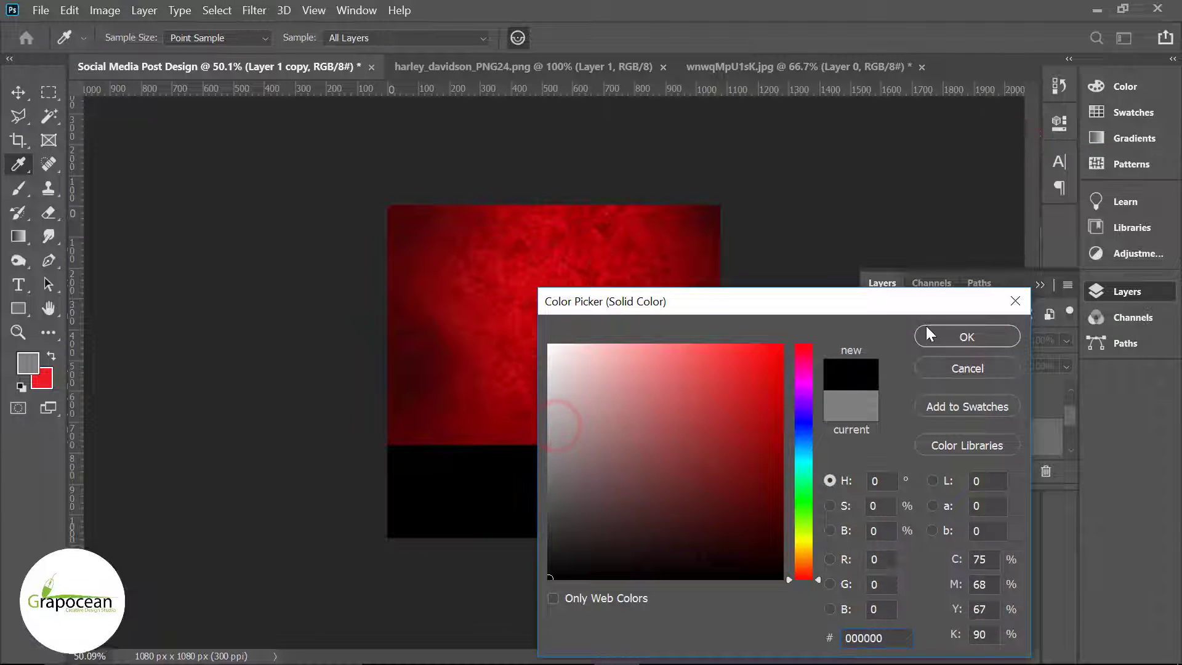
{"action": "left_click", "coordinate": [948, 340]}
{"action": "left_click", "coordinate": [954, 440]}
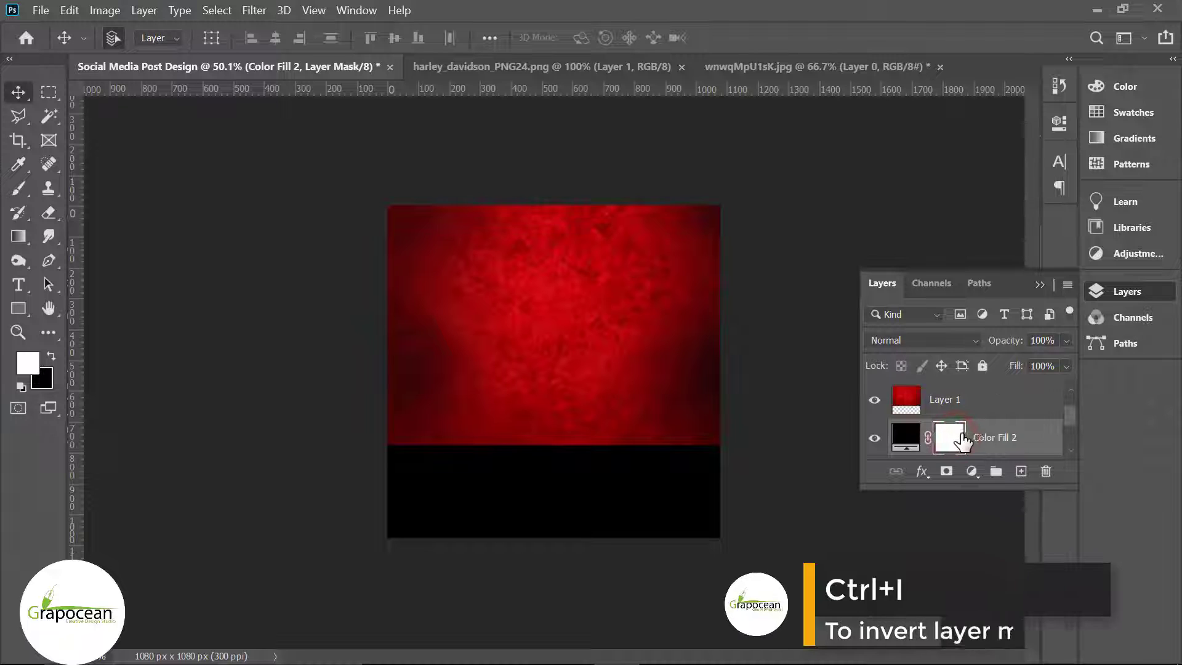
{"action": "key", "text": "ctrl+i"}
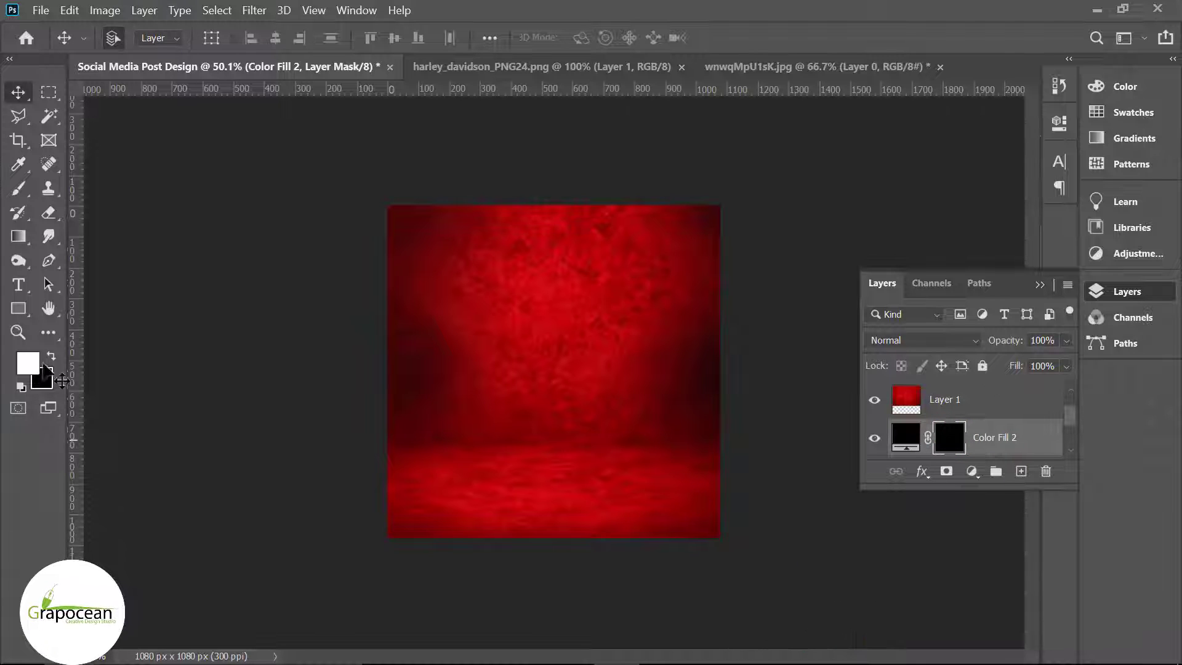
- Brush a shadow band along the line where the wall meets the floor
{"action": "right_click", "coordinate": [18, 188]}
{"action": "left_click", "coordinate": [111, 185]}
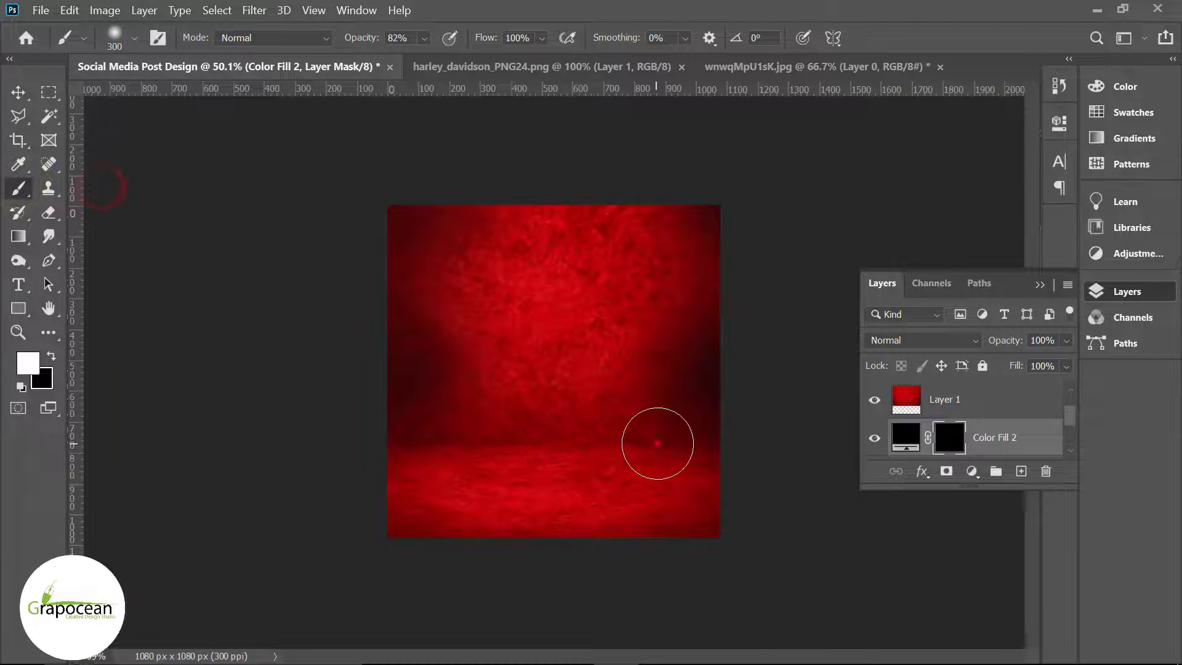
{"action": "left_click", "coordinate": [658, 443]}
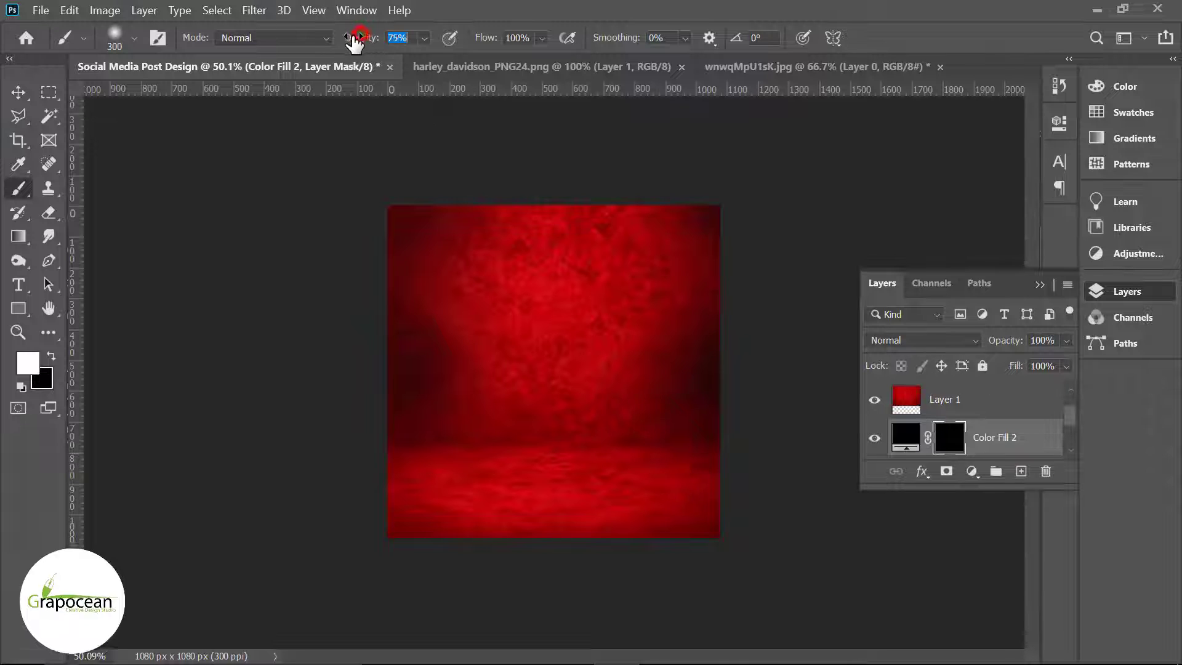
{"action": "left_click_drag", "start_coordinate": [355, 43], "coordinate": [351, 43]}
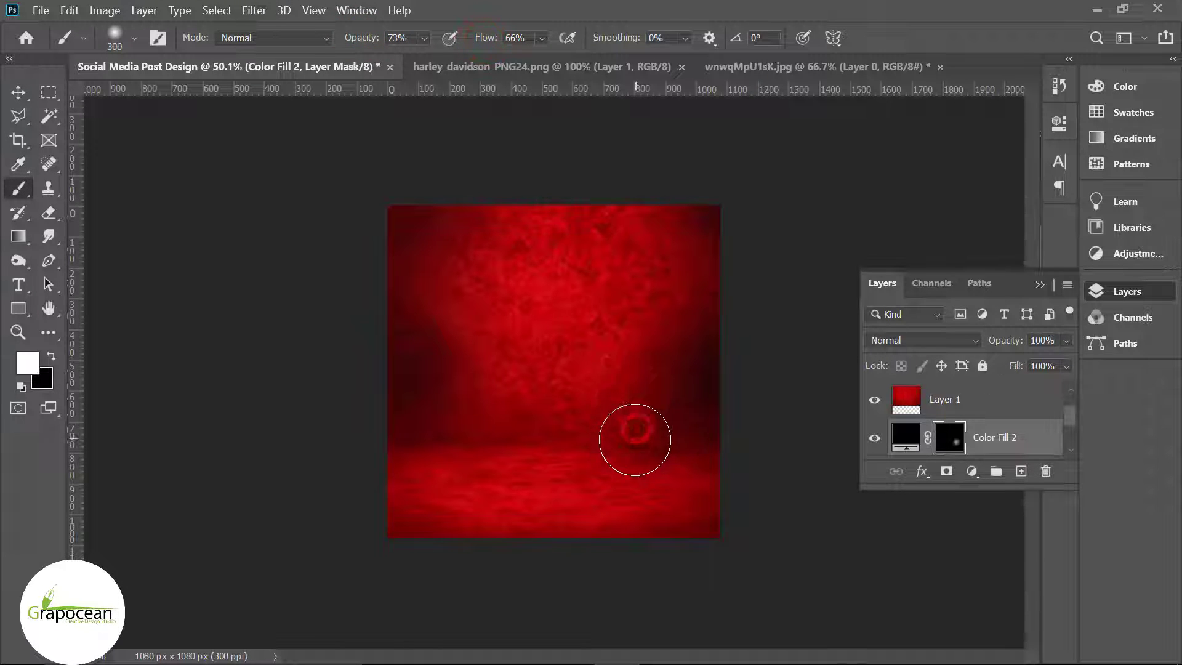
{"action": "left_click", "coordinate": [637, 456]}
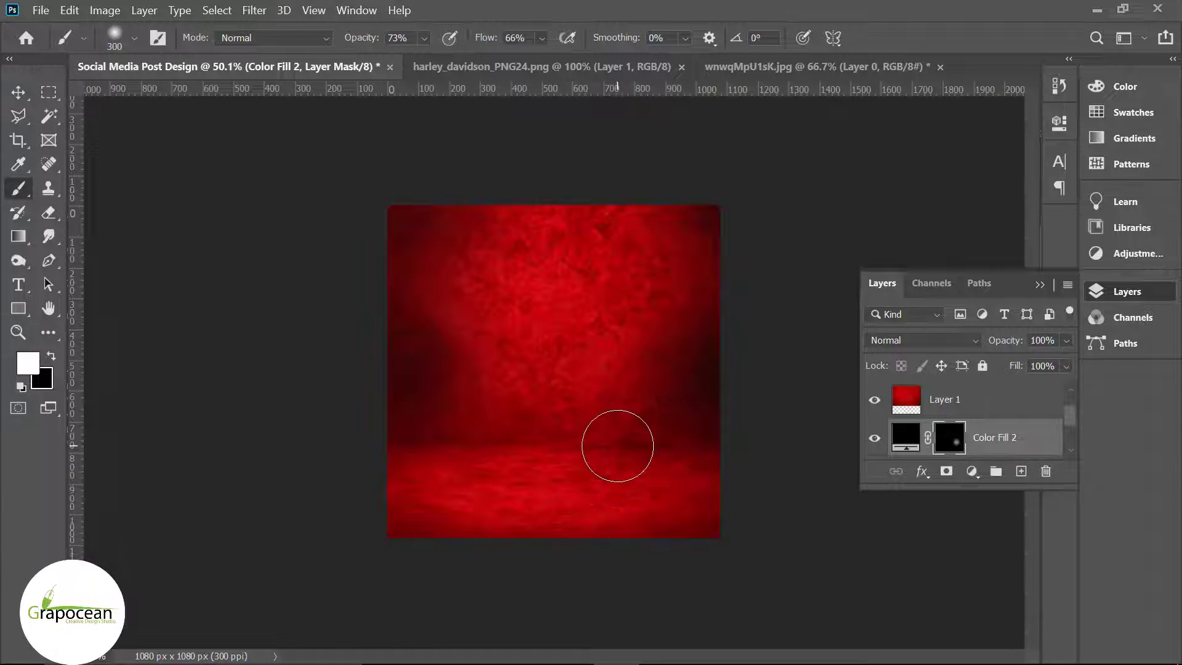
{"action": "key", "text": "bracketright"}
{"action": "left_click", "coordinate": [572, 443]}
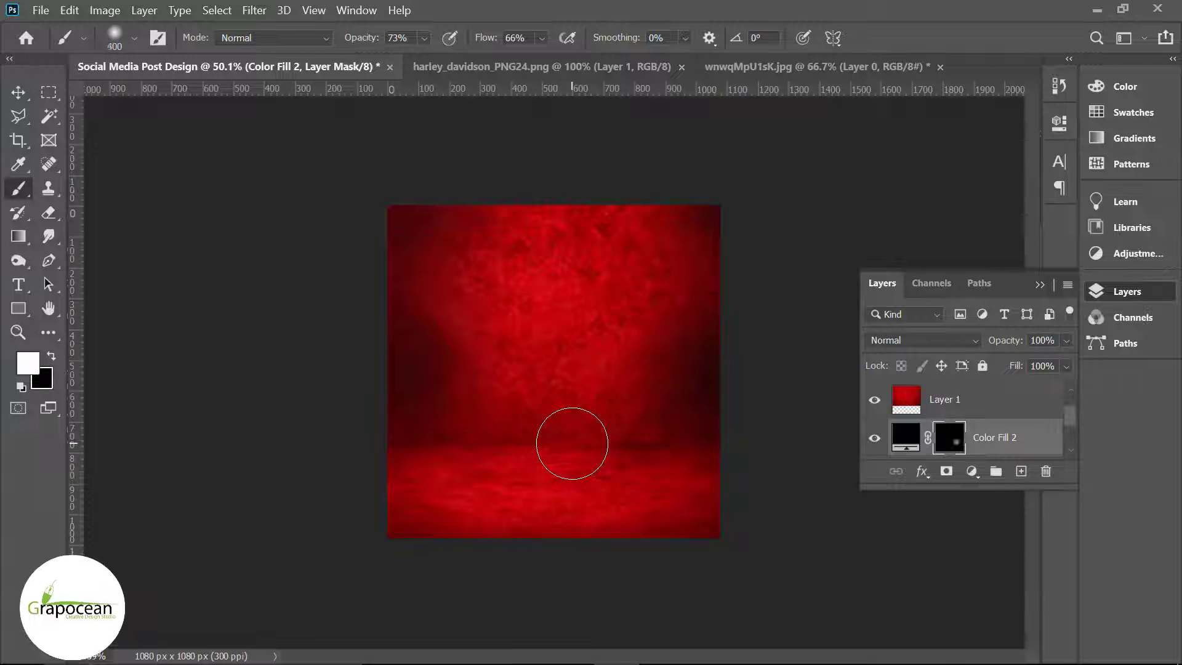
{"action": "left_click", "coordinate": [562, 416]}
{"action": "left_click", "coordinate": [493, 409]}
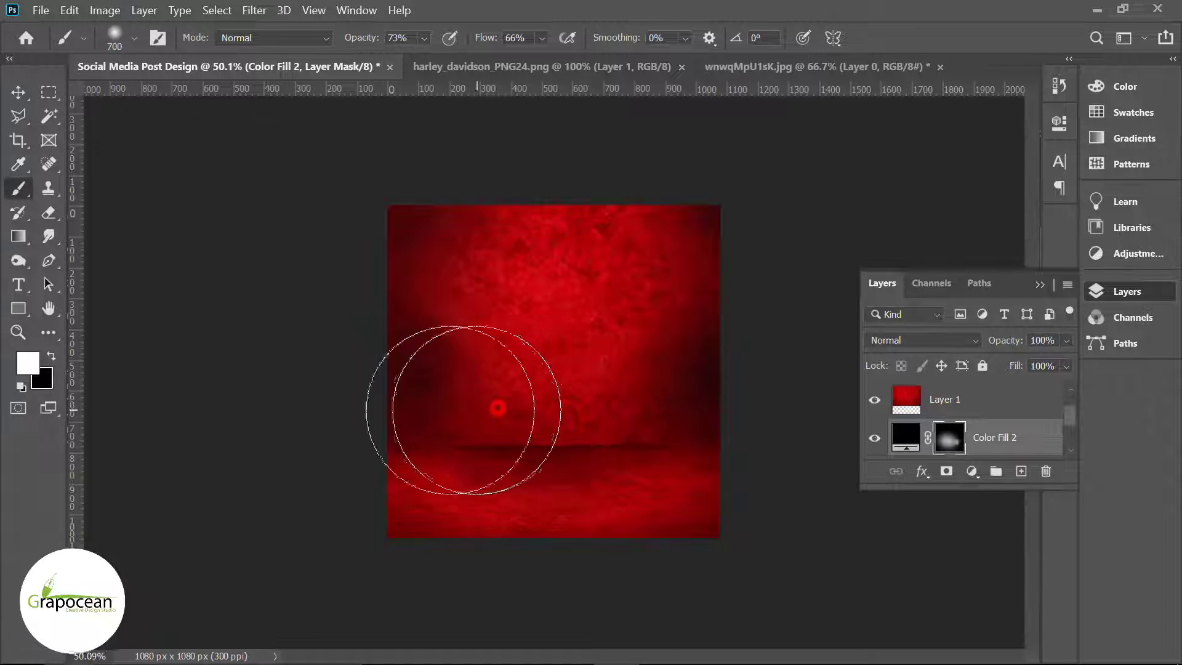
{"action": "left_click", "coordinate": [613, 394]}
{"action": "left_click", "coordinate": [435, 390]}
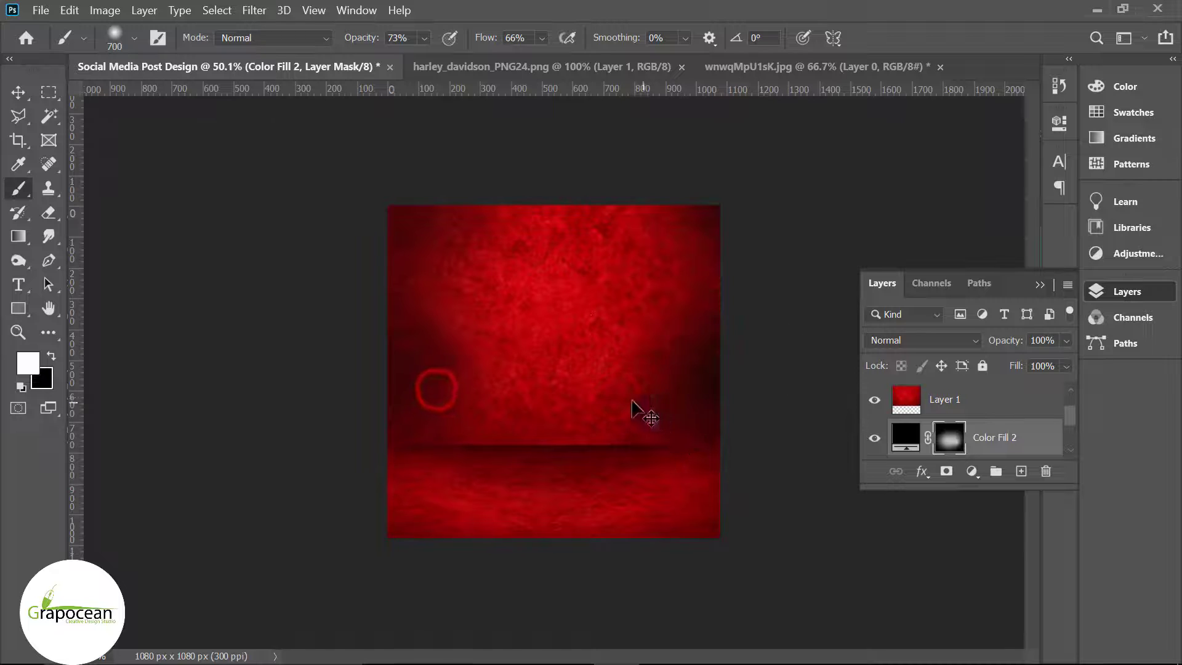
- Darken the middle of the red background by brushing across the canvas centre
{"action": "scroll", "coordinate": [969, 413], "scroll_direction": "up", "scroll_amount": 1}
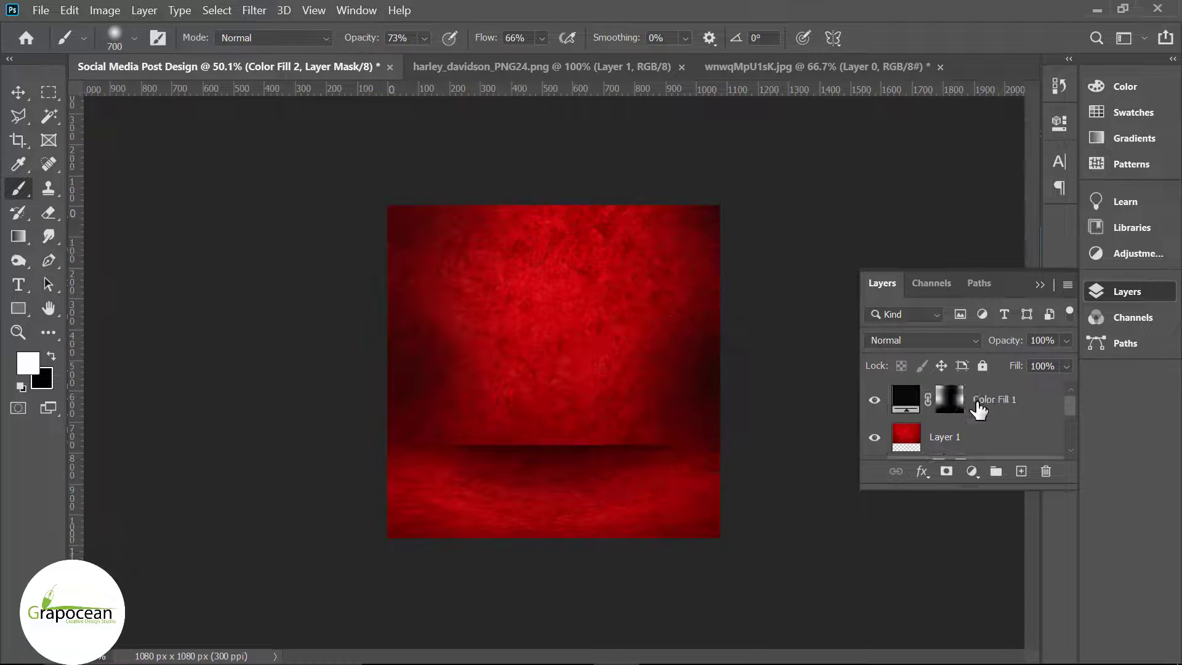
{"action": "left_click", "coordinate": [962, 409]}
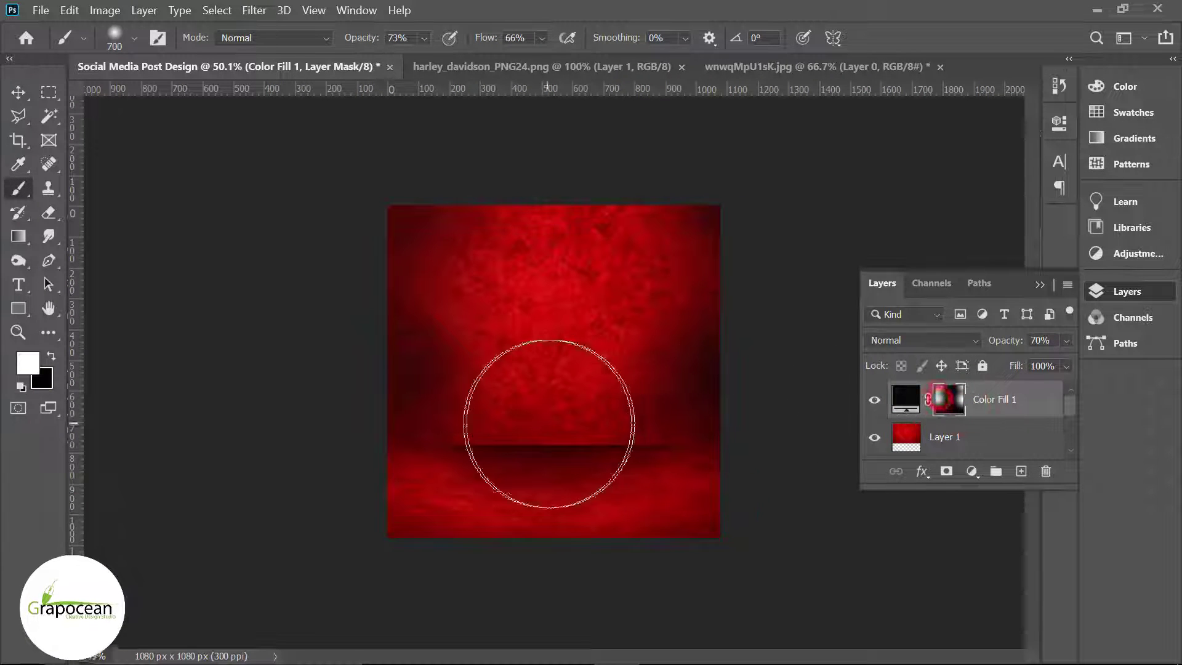
{"action": "left_click", "coordinate": [567, 382]}
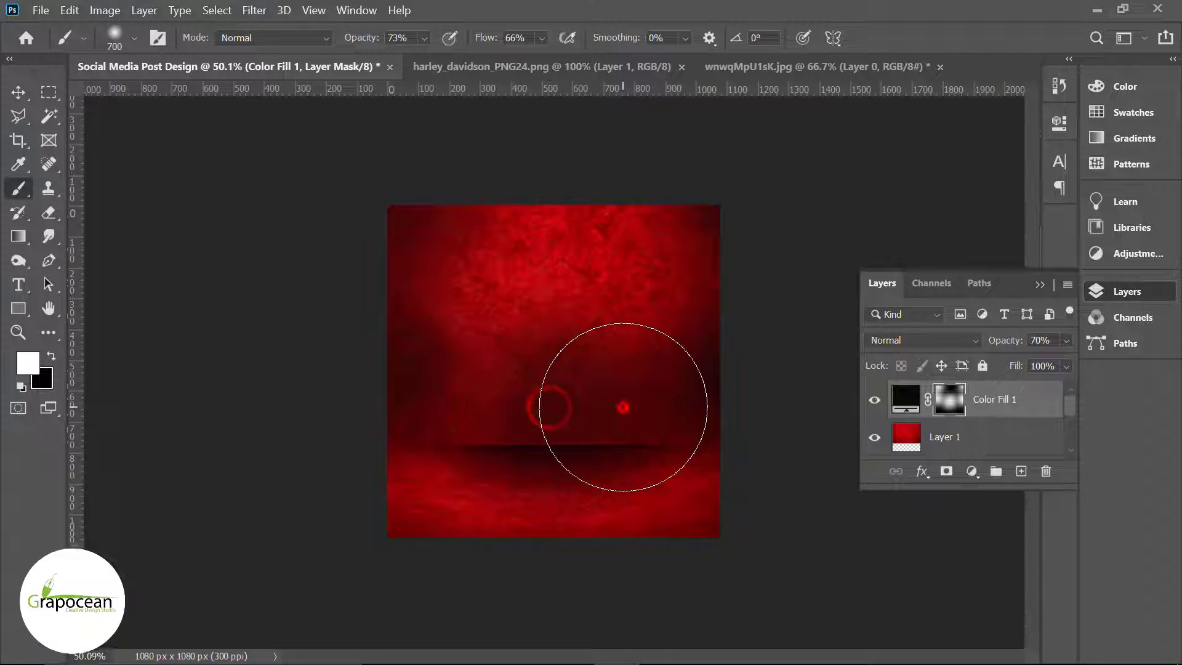
{"action": "left_click_drag", "start_coordinate": [566, 382], "coordinate": [475, 396]}
{"action": "scroll", "coordinate": [810, 573], "scroll_direction": "down", "scroll_amount": 2}
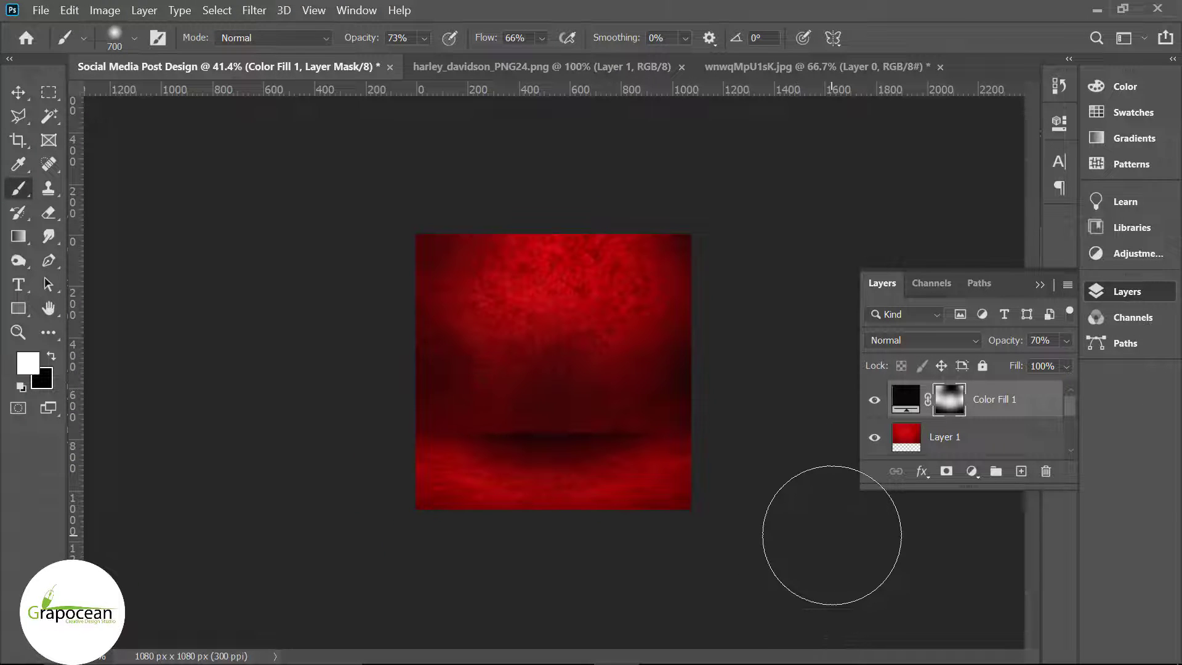
{"action": "left_click", "coordinate": [18, 92]}
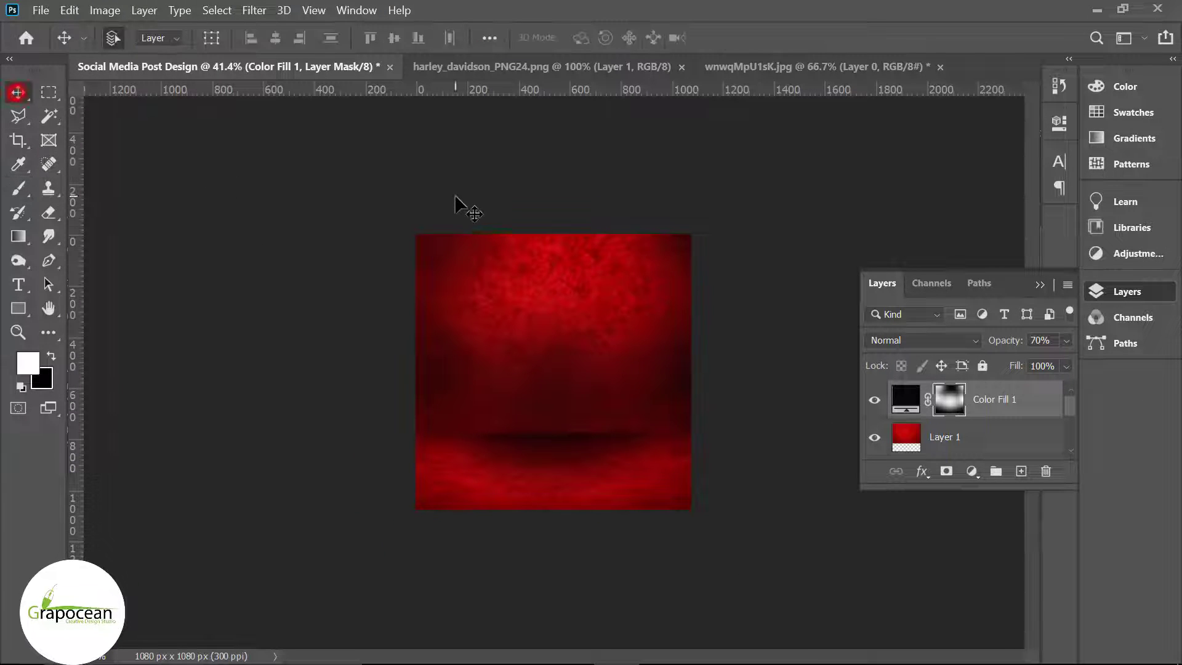
- Drag the motorcycle from harley_davidson_PNG24.png into the post as Layer 2
{"action": "left_click", "coordinate": [577, 67]}
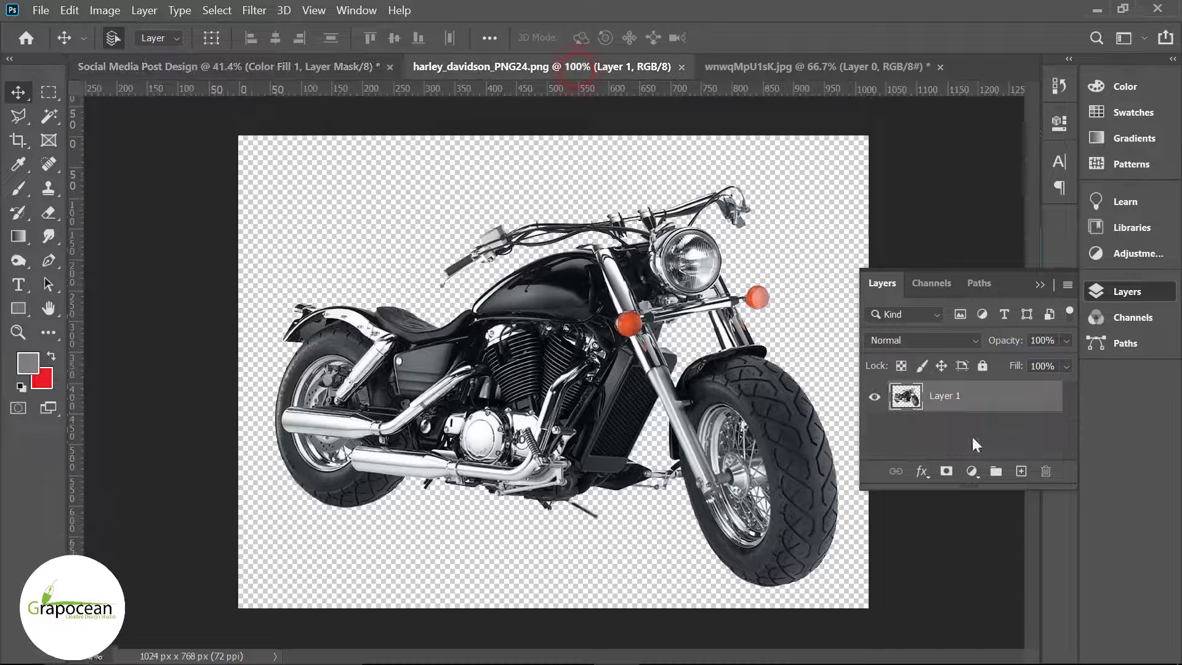
{"action": "mouse_move", "coordinate": [680, 349]}
{"action": "left_mouse_down"}
{"action": "mouse_move", "coordinate": [600, 442]}
{"action": "mouse_move", "coordinate": [609, 469]}
{"action": "mouse_move", "coordinate": [645, 459]}
{"action": "mouse_move", "coordinate": [545, 394]}
{"action": "mouse_move", "coordinate": [545, 405]}
{"action": "left_mouse_up"}
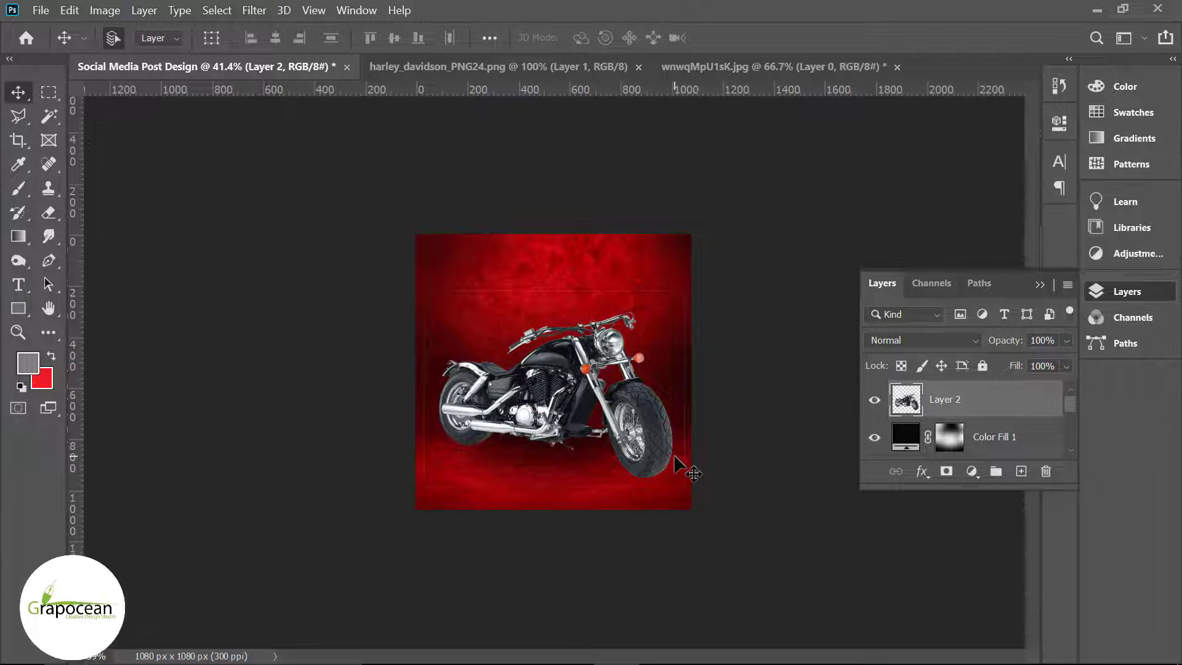
{"action": "scroll", "coordinate": [571, 418], "scroll_direction": "up", "scroll_amount": 3}
{"action": "scroll", "coordinate": [571, 419], "scroll_direction": "up", "scroll_amount": 1}
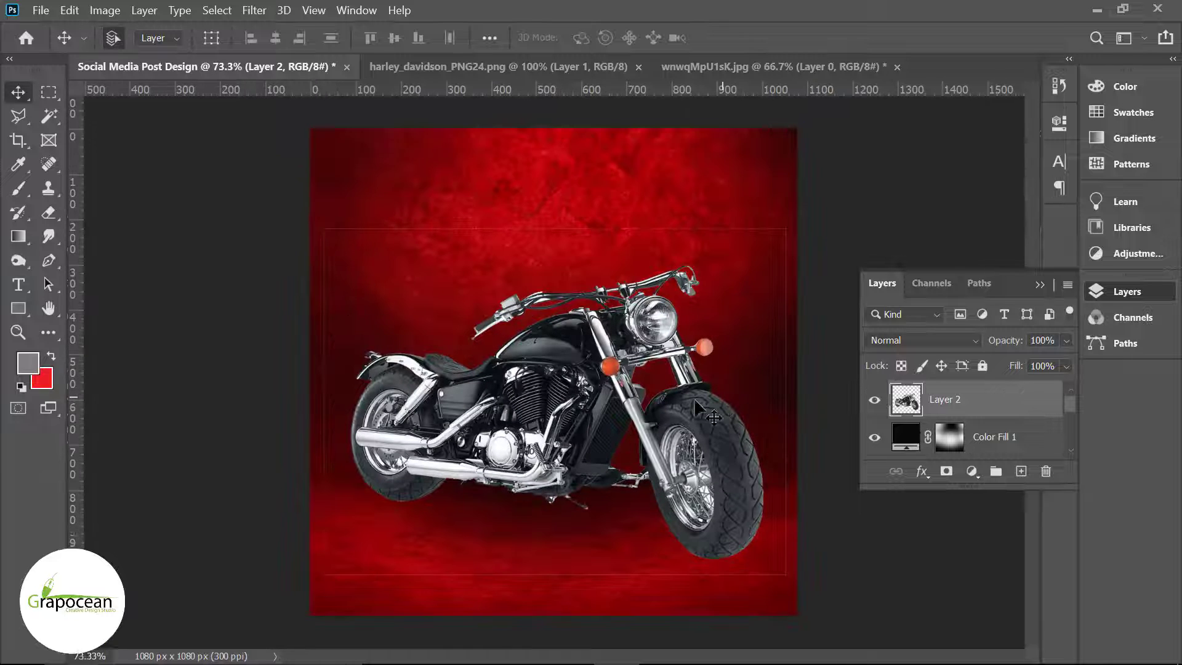
{"action": "scroll", "coordinate": [571, 418], "scroll_direction": "up", "scroll_amount": 1}
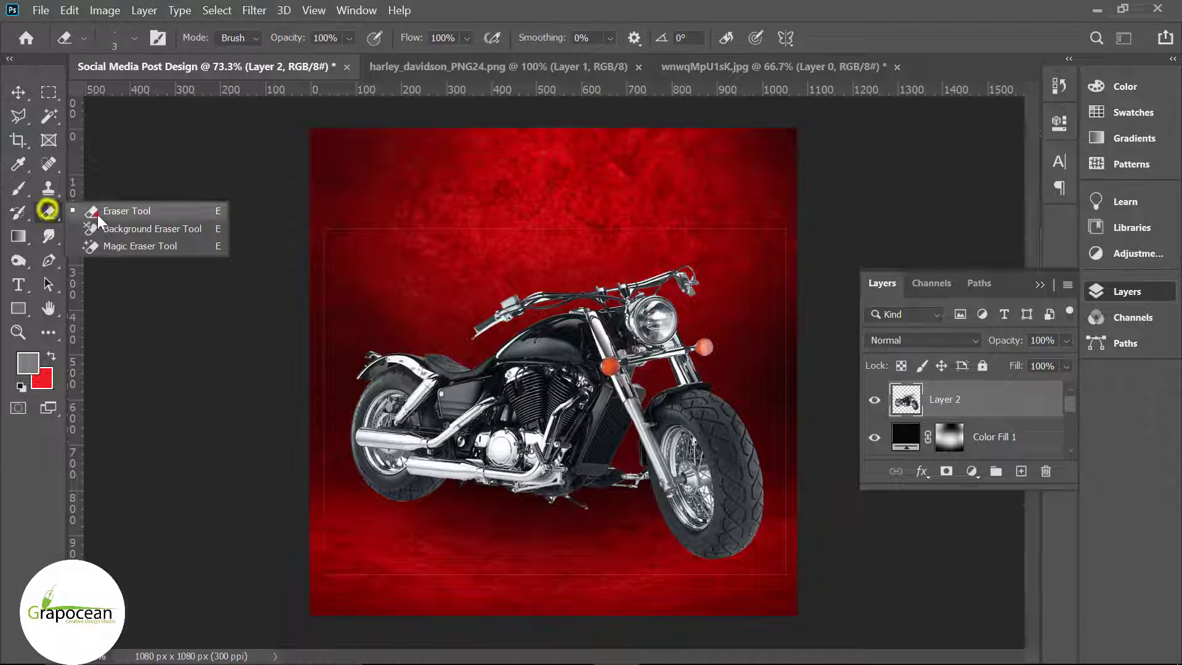
- Erase the faint rectangle edge near the canvas border with an enlarged eraser
{"action": "left_click_drag", "start_coordinate": [49, 214], "coordinate": [98, 214]}
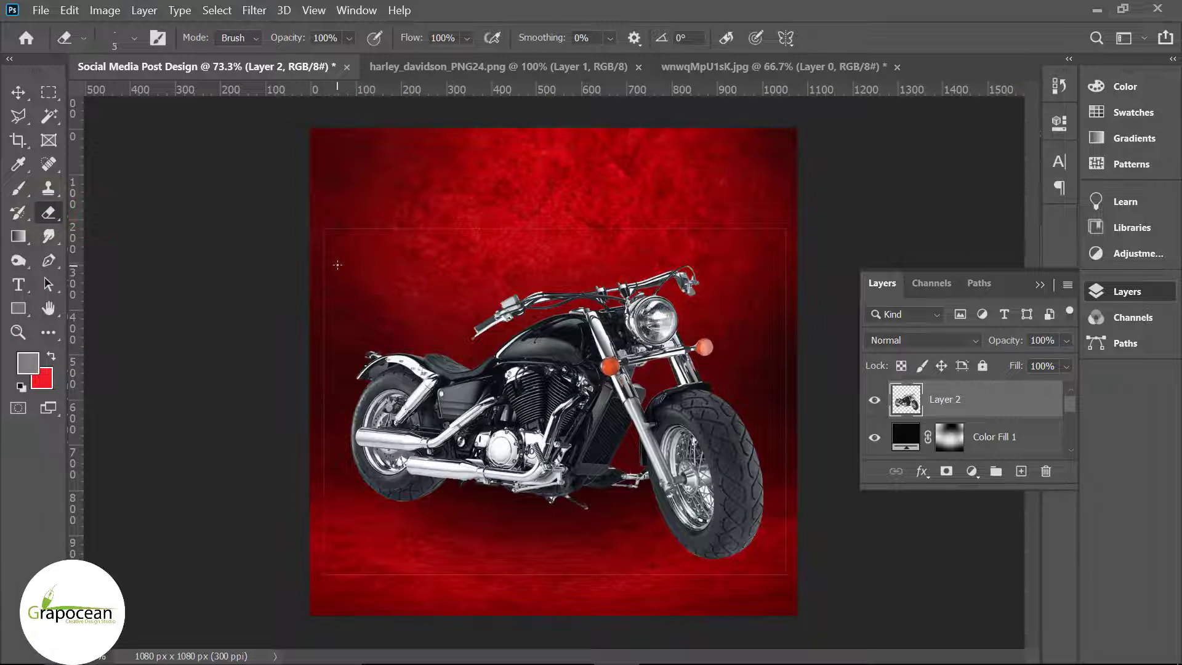
{"action": "key", "text": "]"}
{"action": "left_click", "coordinate": [324, 233]}
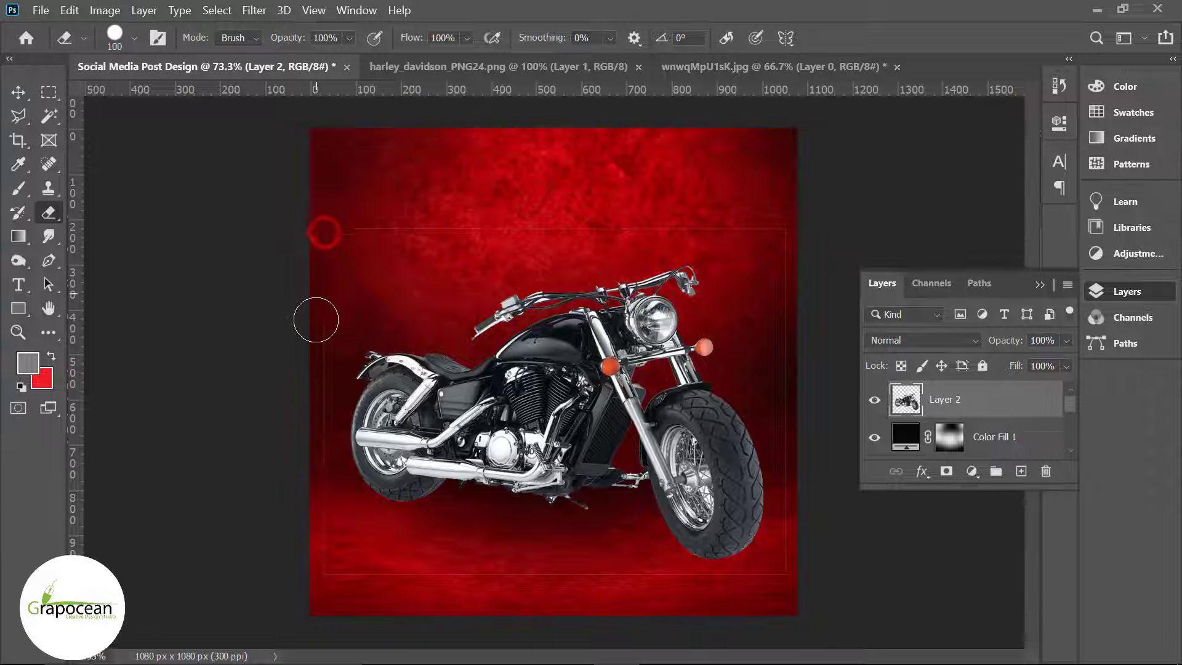
{"action": "left_click_drag", "start_coordinate": [644, 580], "coordinate": [759, 223]}
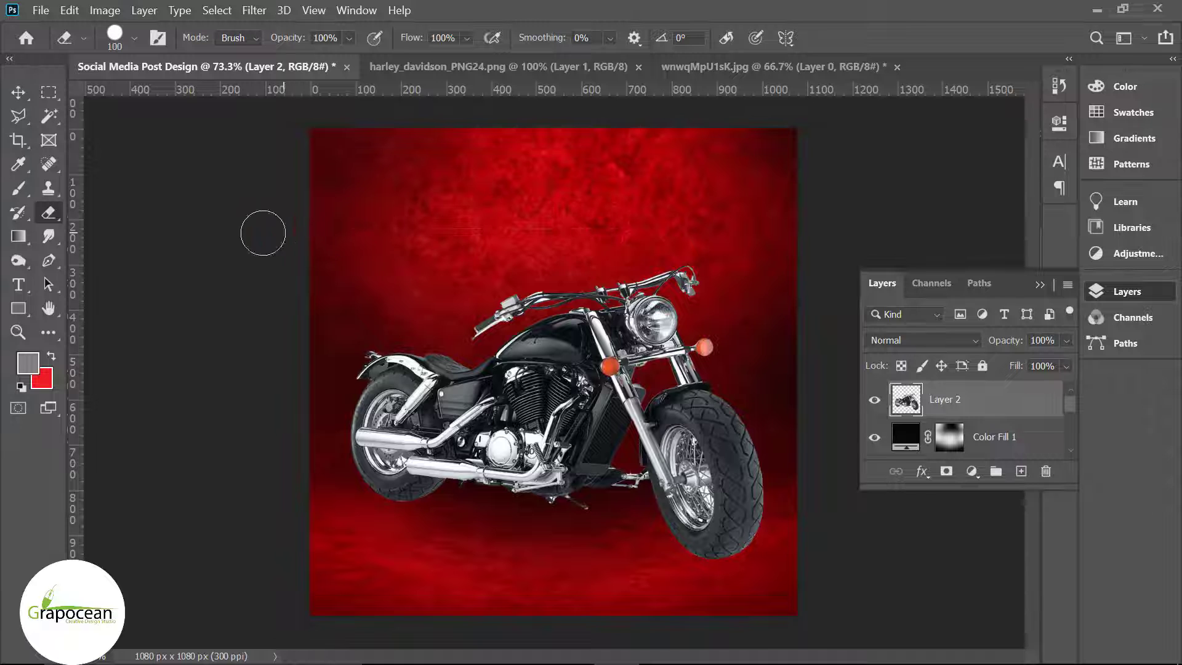
- Select the motorcycle layer and bring up the fill and adjustment layer list
{"action": "left_click", "coordinate": [49, 92]}
{"action": "scroll", "coordinate": [706, 556], "scroll_direction": "up", "scroll_amount": 2}
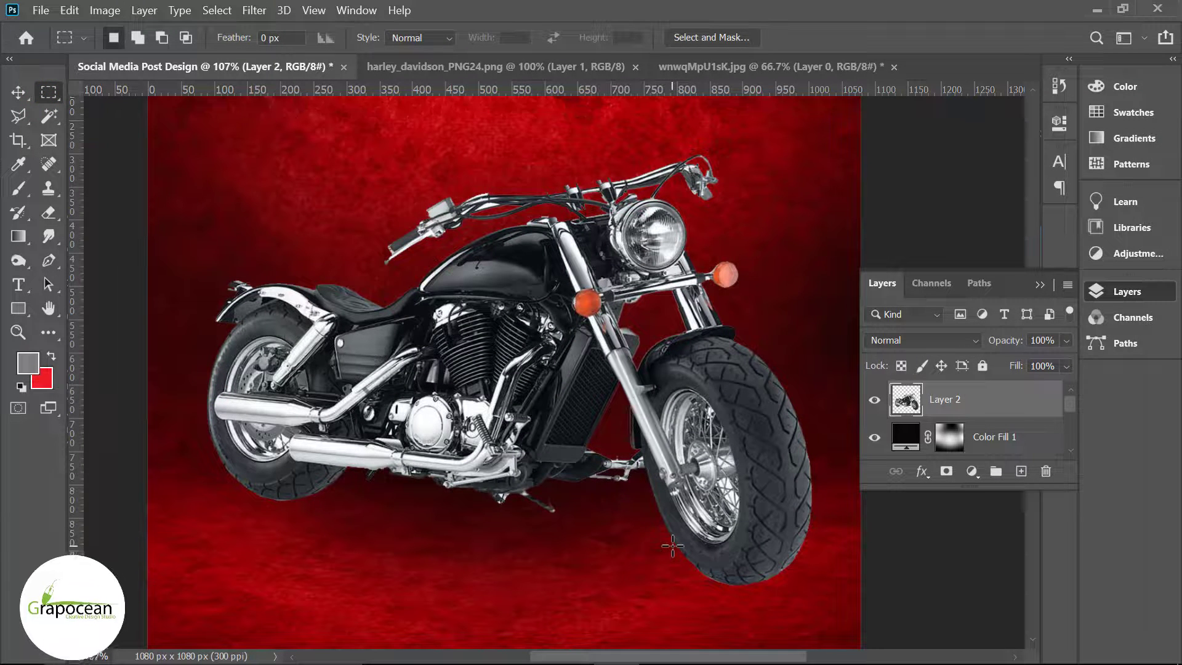
{"action": "left_click", "coordinate": [22, 93]}
{"action": "scroll", "coordinate": [123, 346], "scroll_direction": "down", "scroll_amount": 1}
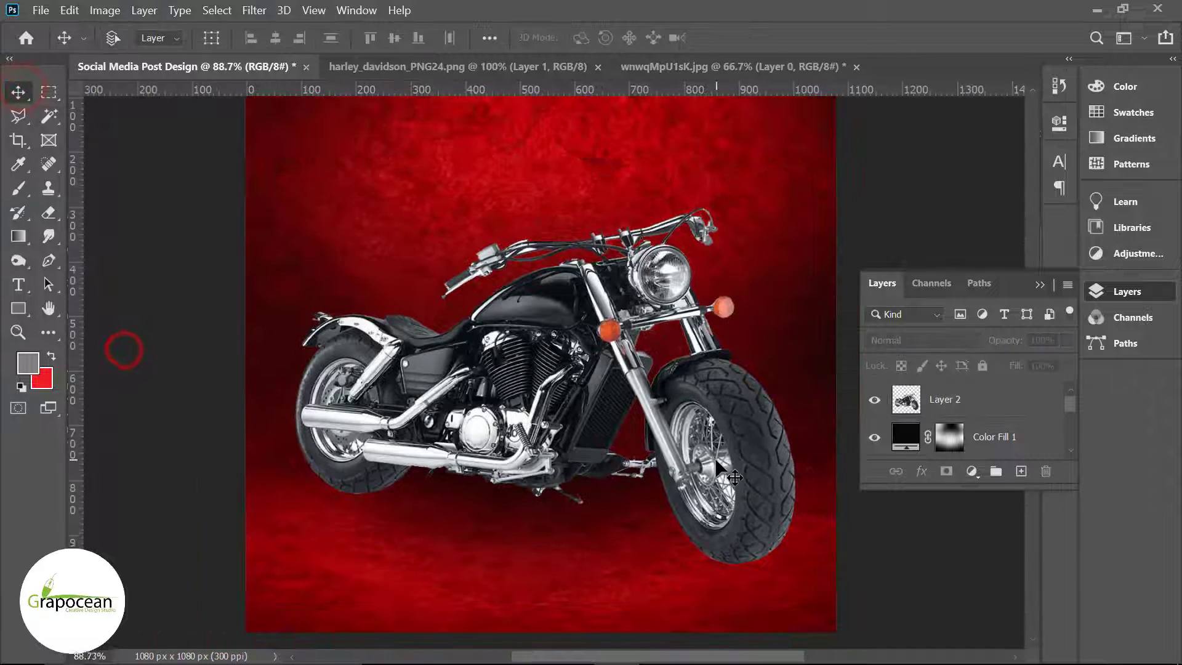
{"action": "scroll", "coordinate": [123, 346], "scroll_direction": "down", "scroll_amount": 1}
{"action": "left_click", "coordinate": [968, 408]}
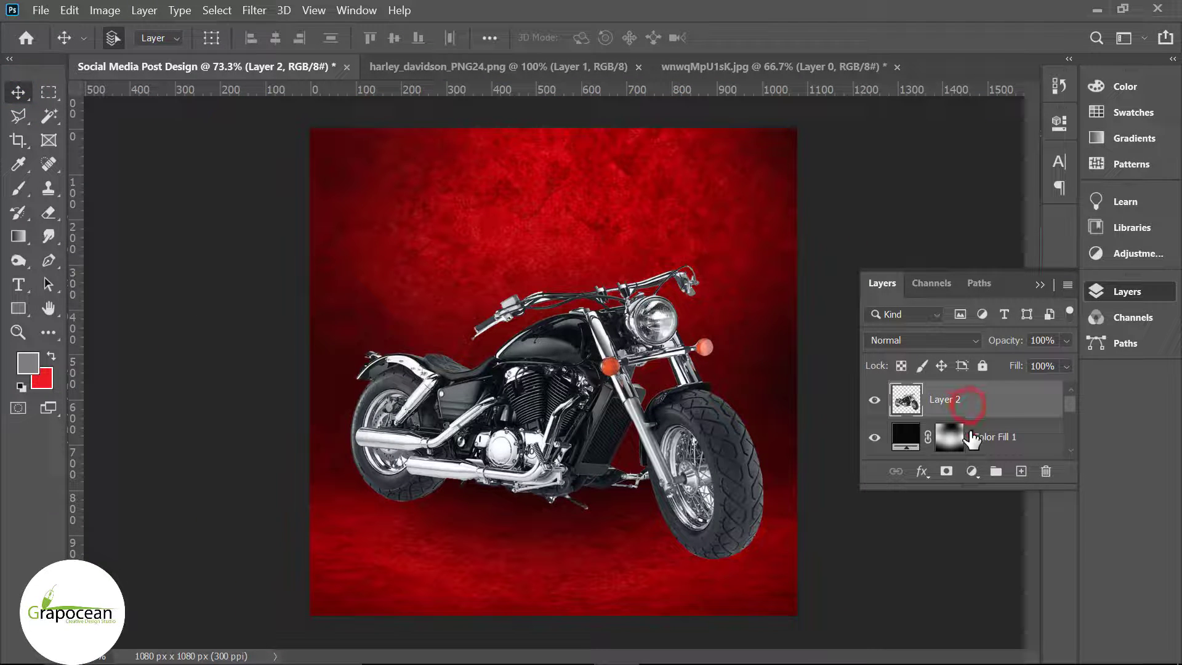
{"action": "left_click", "coordinate": [972, 472]}
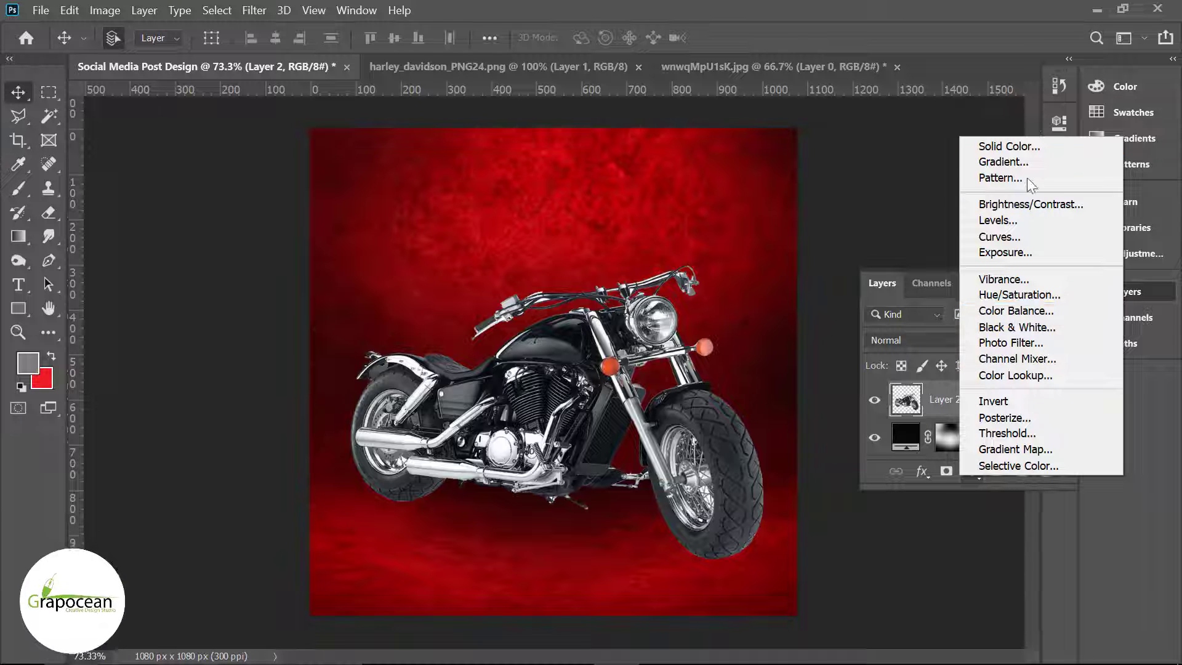
- Add a white #ffffff Solid Color fill layer, Color Fill 3, above the motorcycle
{"action": "left_click", "coordinate": [1031, 145]}
{"action": "type", "text": "ffffff"}
{"action": "left_click", "coordinate": [970, 336]}
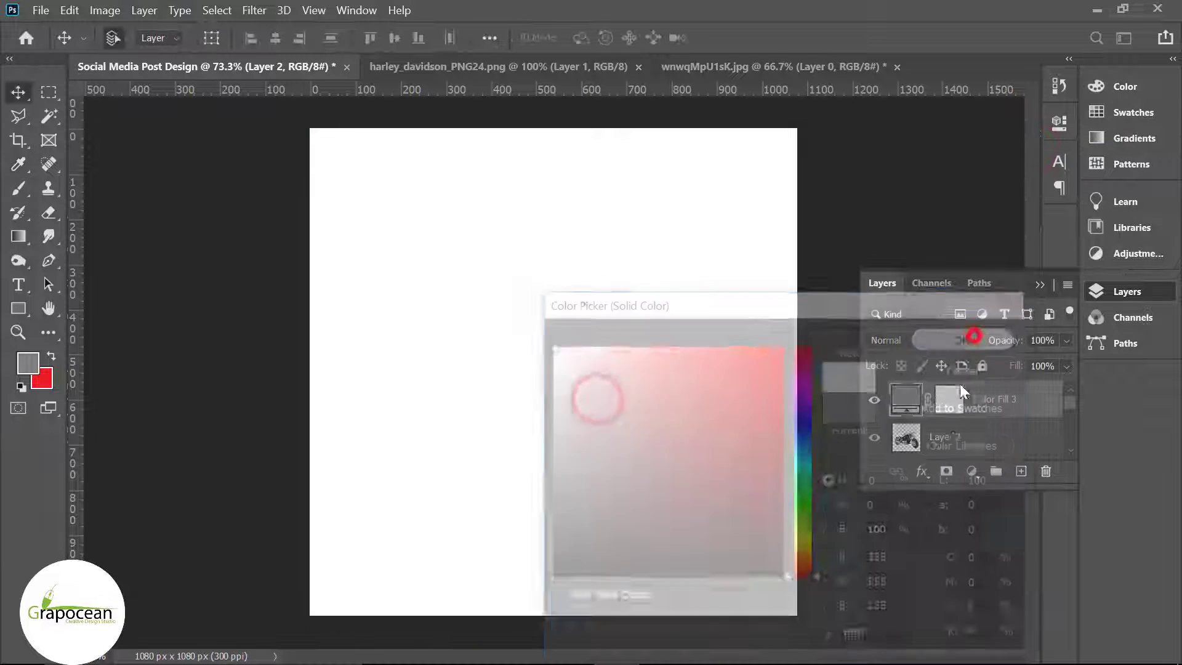
- Bring up Blending Options for the Color Fill 3 layer
{"action": "left_click", "coordinate": [952, 402]}
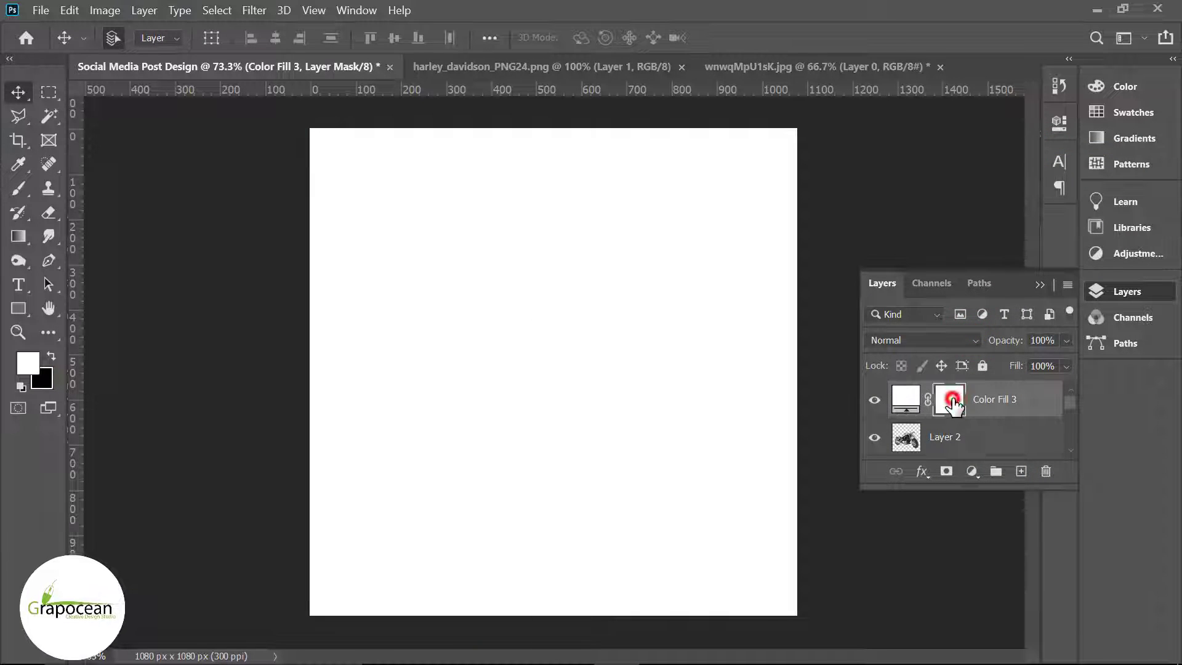
{"action": "left_click", "coordinate": [907, 399]}
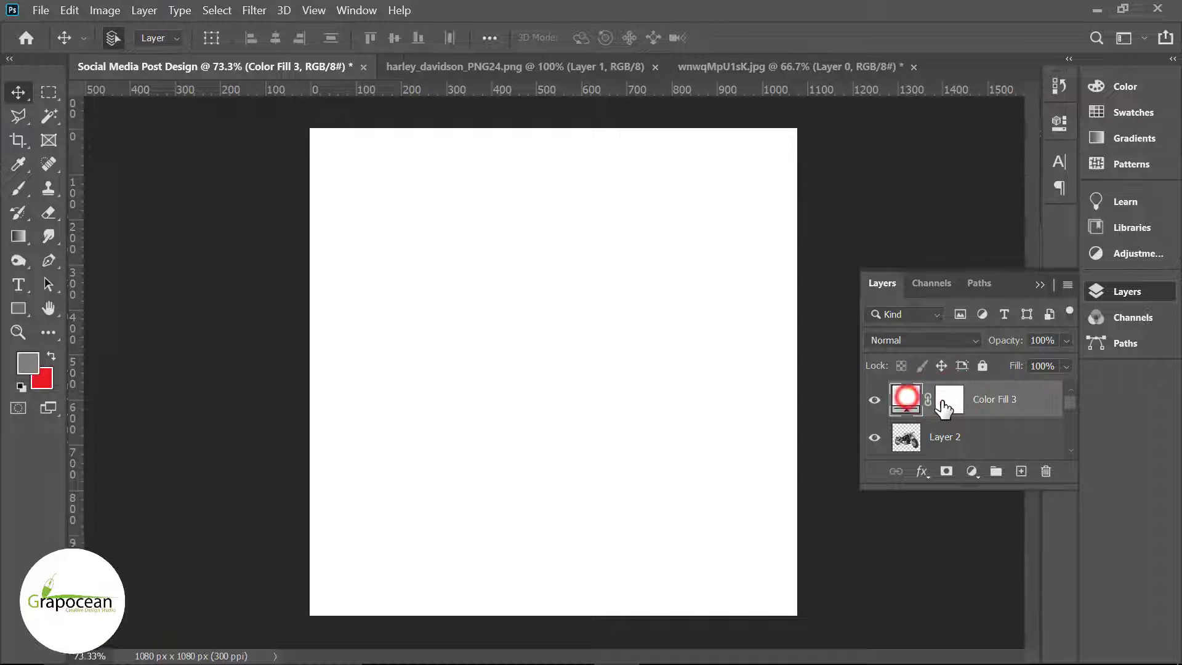
{"action": "left_click", "coordinate": [948, 399]}
{"action": "right_click", "coordinate": [987, 403]}
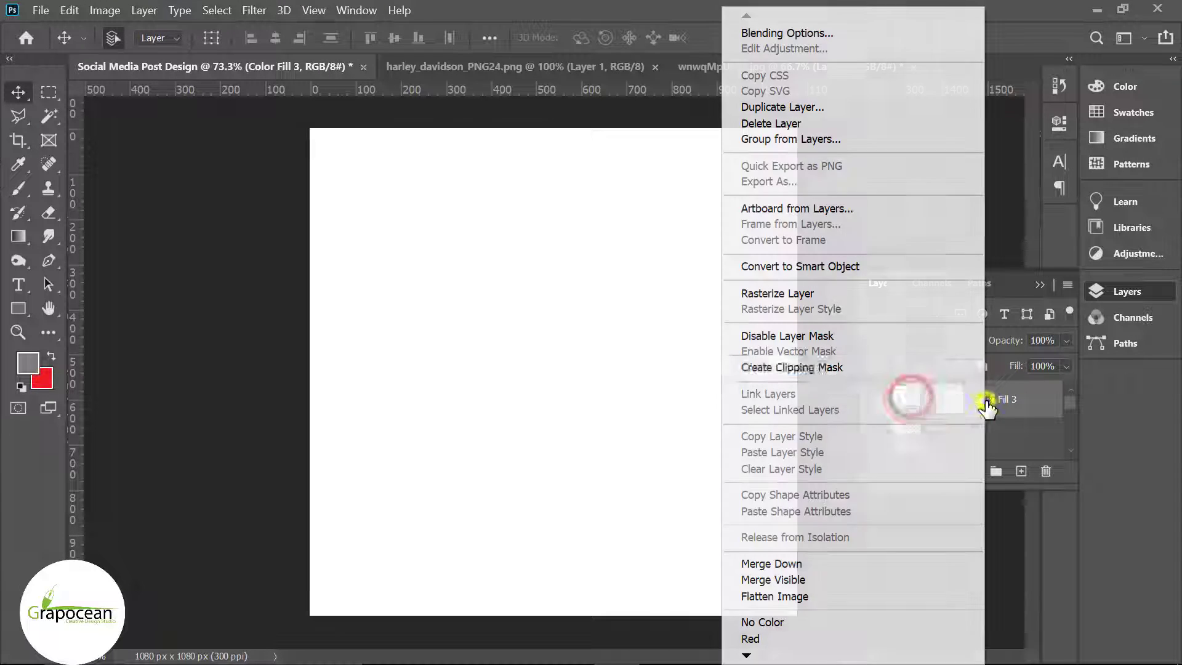
{"action": "left_click", "coordinate": [844, 36]}
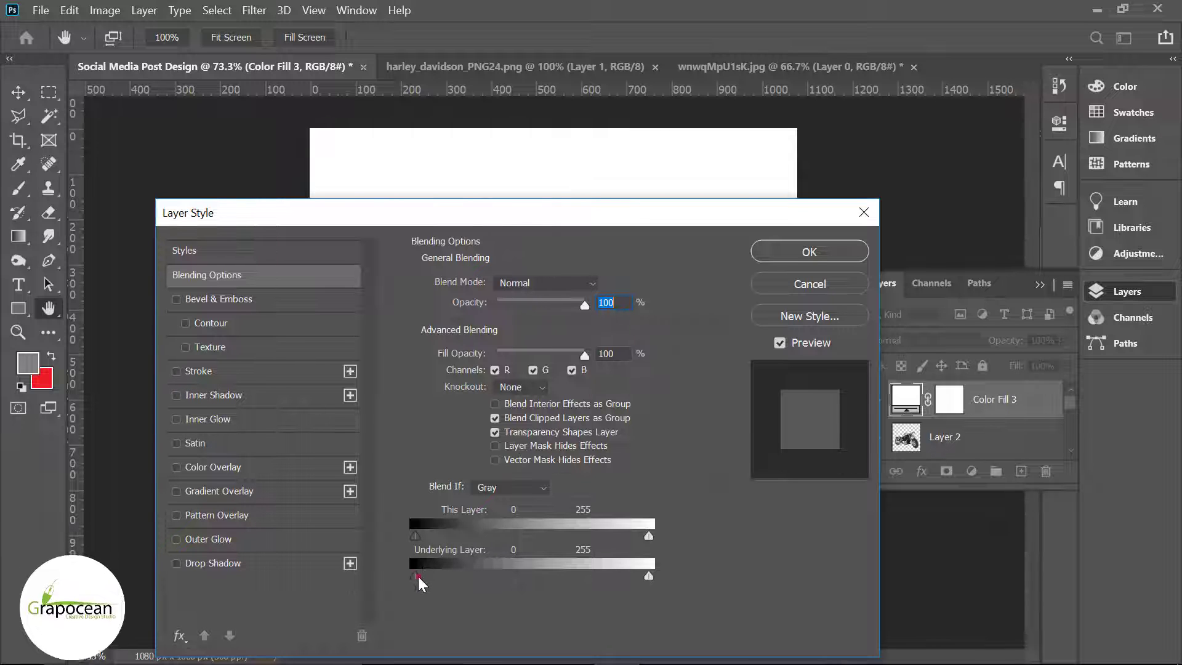
- Split the Blend If Underlying Layer black slider to 53/93 and apply
{"action": "left_click_drag", "start_coordinate": [415, 576], "coordinate": [464, 582]}
{"action": "mouse_move", "coordinate": [561, 208]}
{"action": "left_mouse_down"}
{"action": "mouse_move", "coordinate": [823, 563]}
{"action": "mouse_move", "coordinate": [918, 118]}
{"action": "left_mouse_up"}
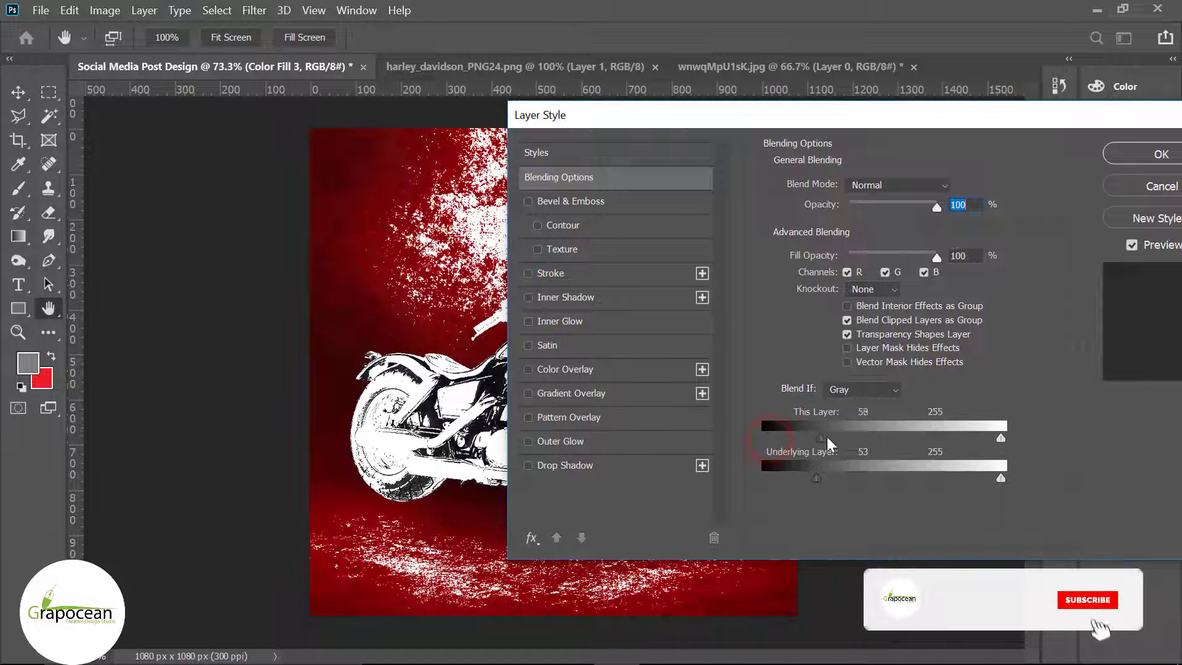
{"action": "left_click_drag", "start_coordinate": [817, 479], "coordinate": [860, 479]}
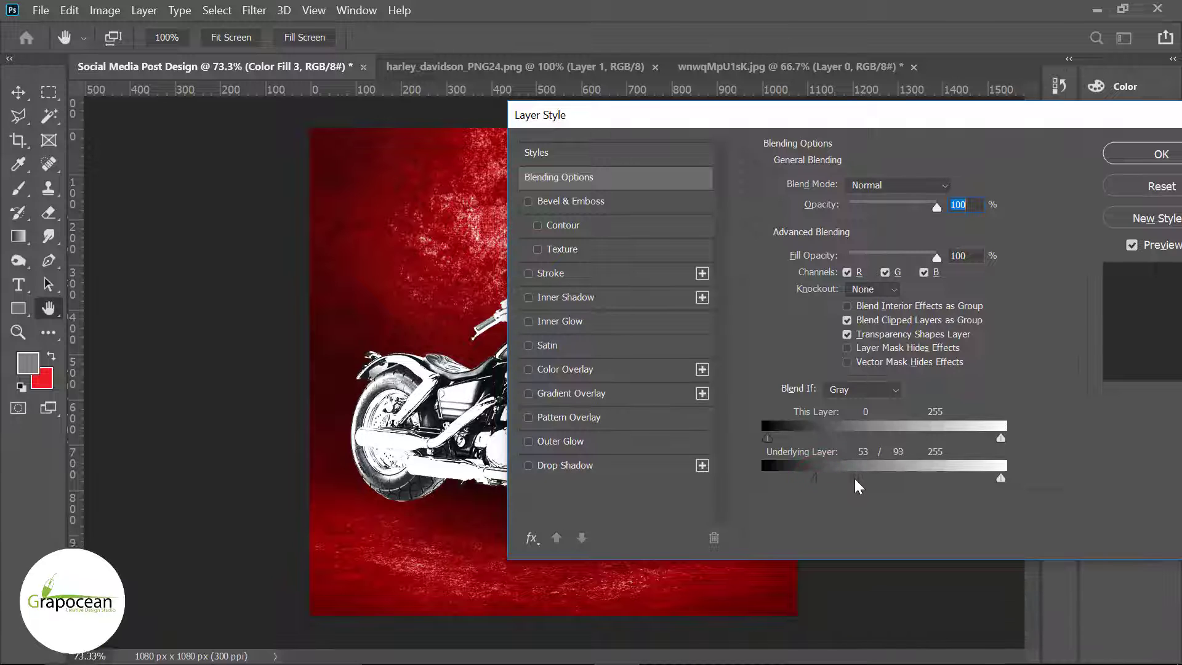
{"action": "left_click_drag", "start_coordinate": [850, 115], "coordinate": [545, 402]}
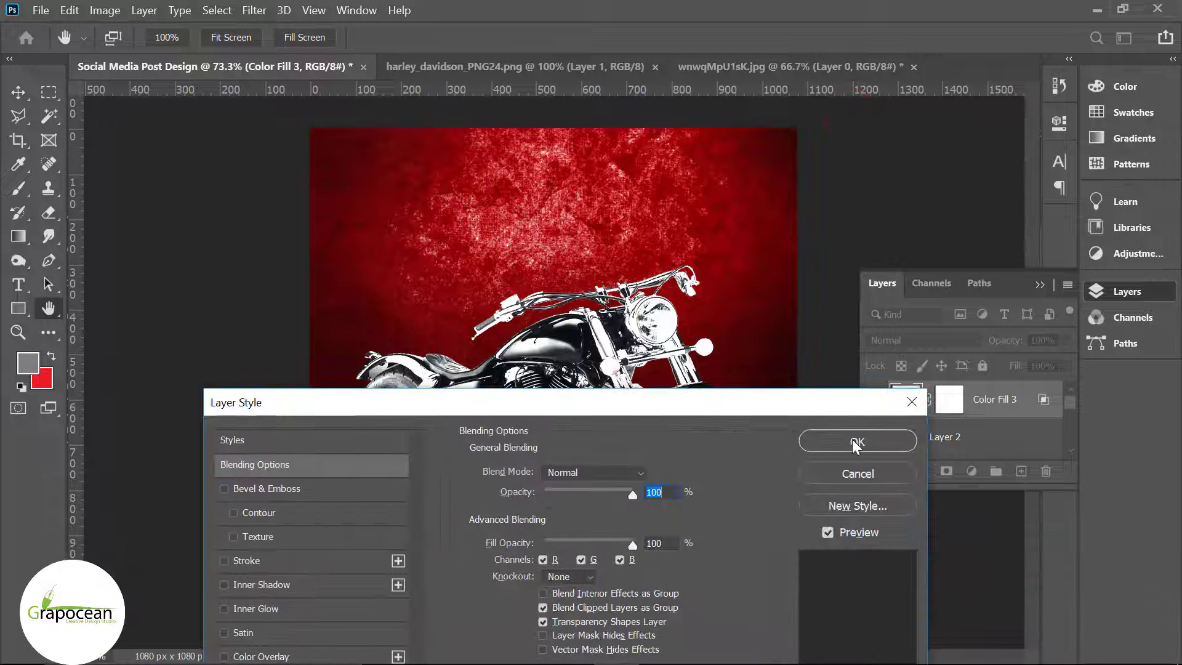
{"action": "left_click", "coordinate": [856, 440]}
- Invert Color Fill 3's mask to black, hiding the white fill entirely
{"action": "left_click", "coordinate": [947, 401]}
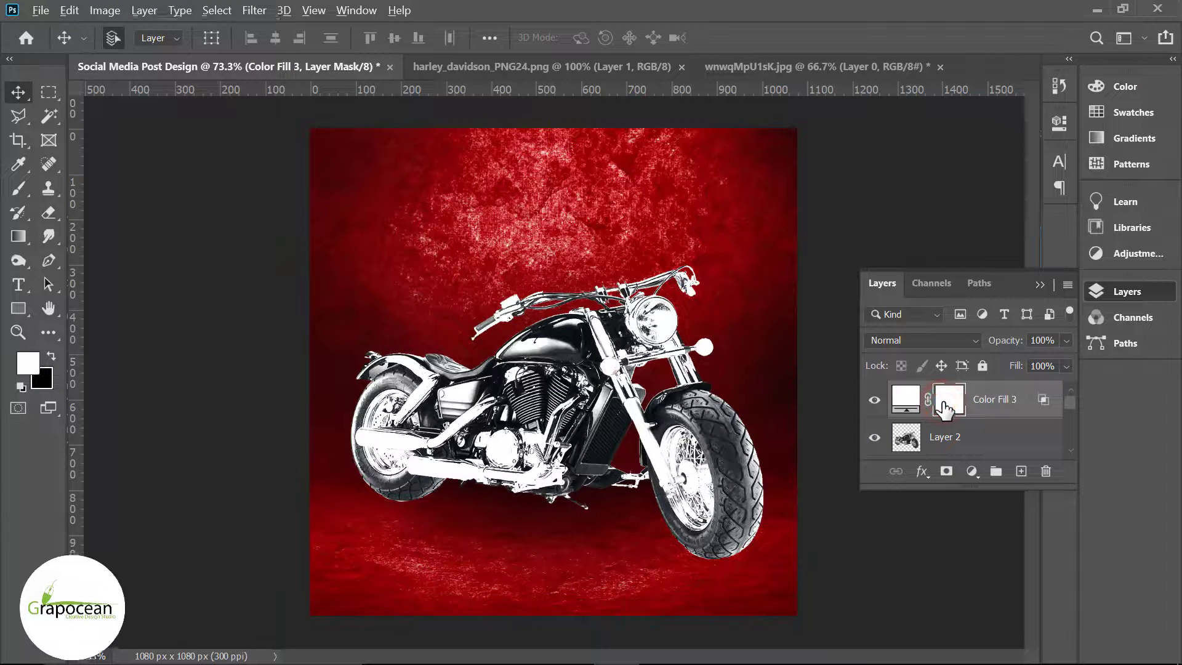
{"action": "key", "text": "alt+i"}
{"action": "left_click", "coordinate": [21, 480]}
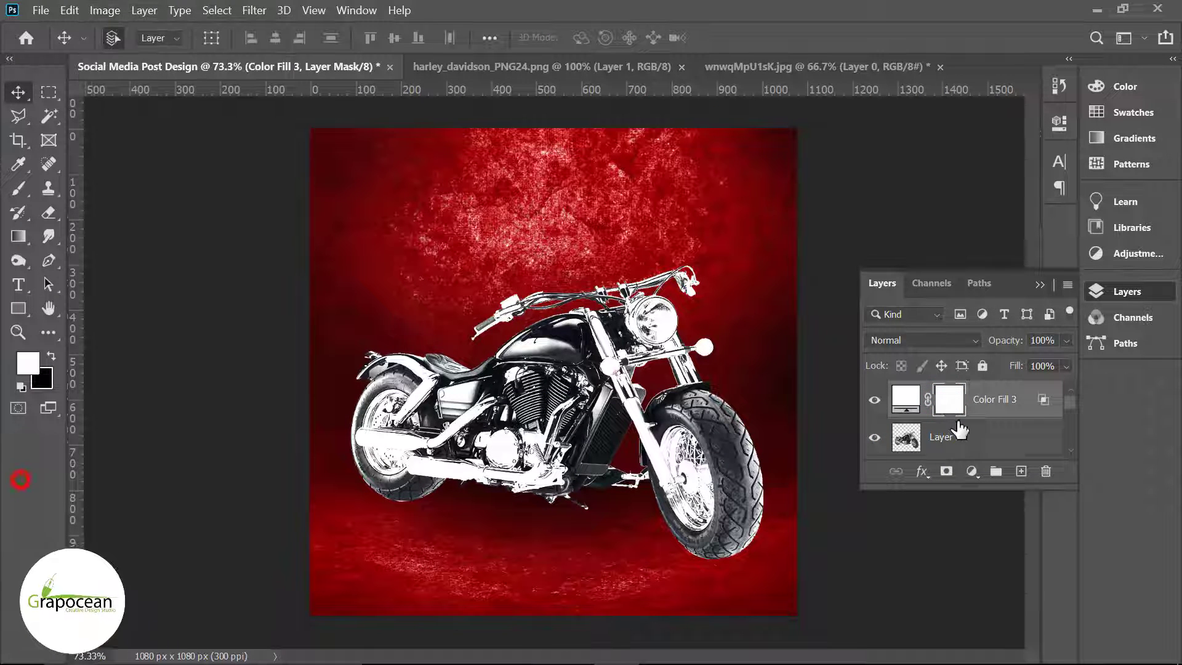
{"action": "left_click", "coordinate": [951, 395]}
{"action": "key", "text": "ctrl+i"}
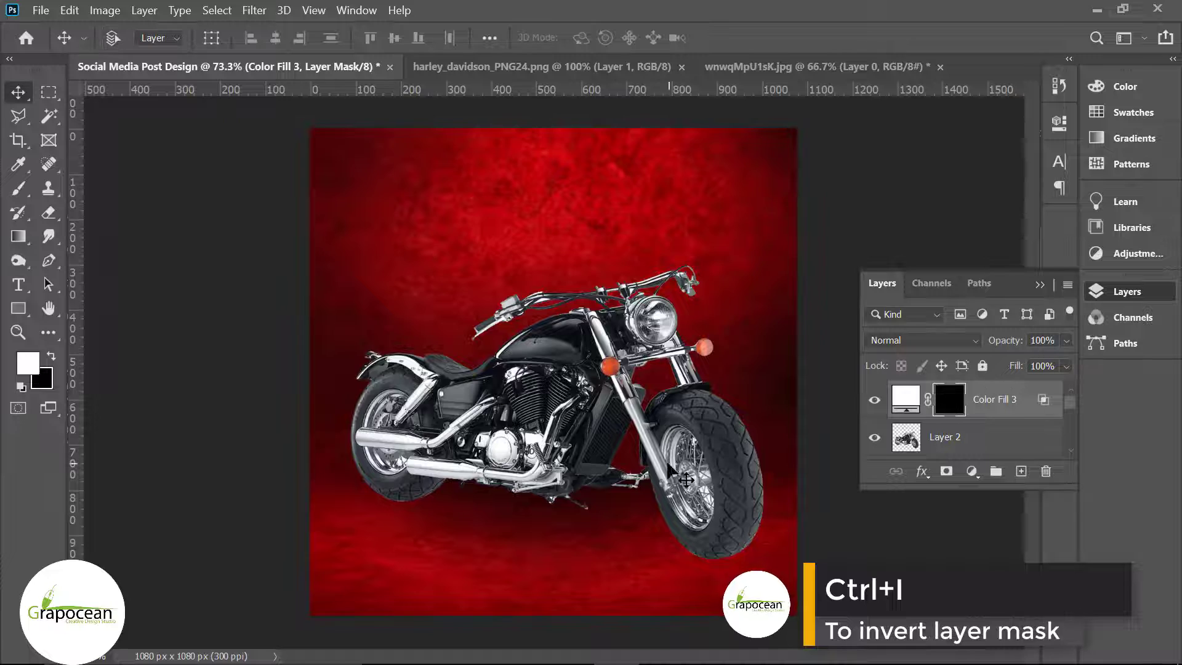
{"action": "left_click_drag", "start_coordinate": [686, 442], "coordinate": [714, 431]}
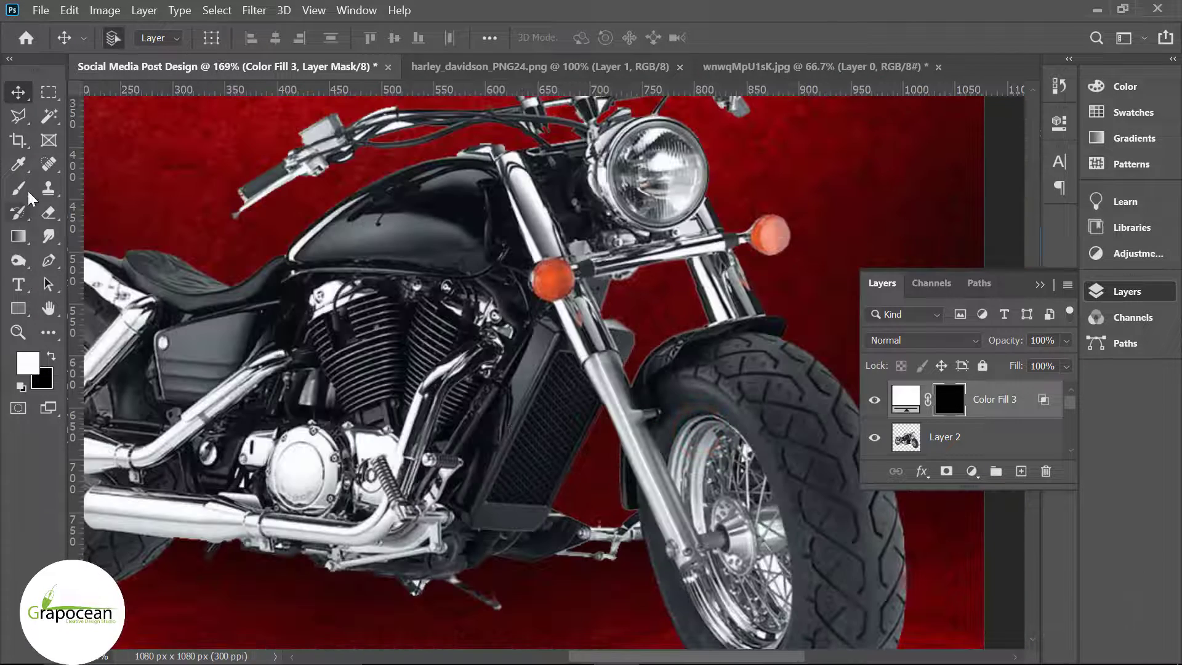
- Set the Brush tool to 53% opacity and shrink it to size 100
{"action": "left_click", "coordinate": [19, 188]}
{"action": "left_click", "coordinate": [357, 38]}
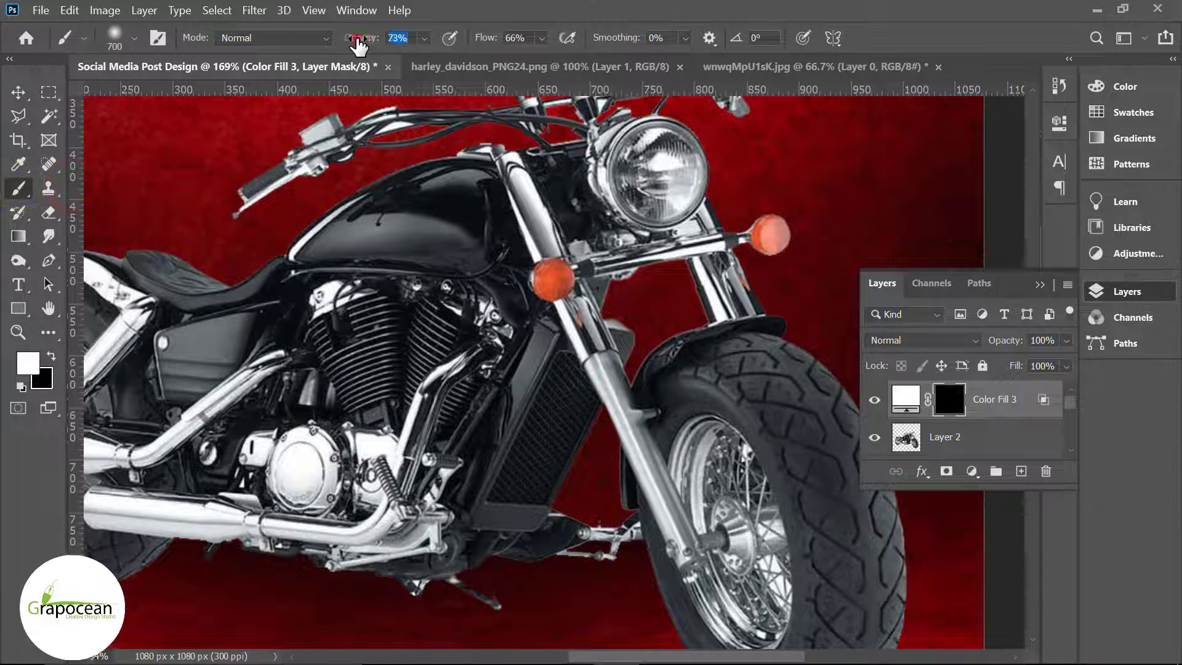
{"action": "left_click_drag", "start_coordinate": [354, 43], "coordinate": [346, 43]}
{"action": "key", "text": "bracketleft"}
{"action": "key", "text": "bracketleft"}
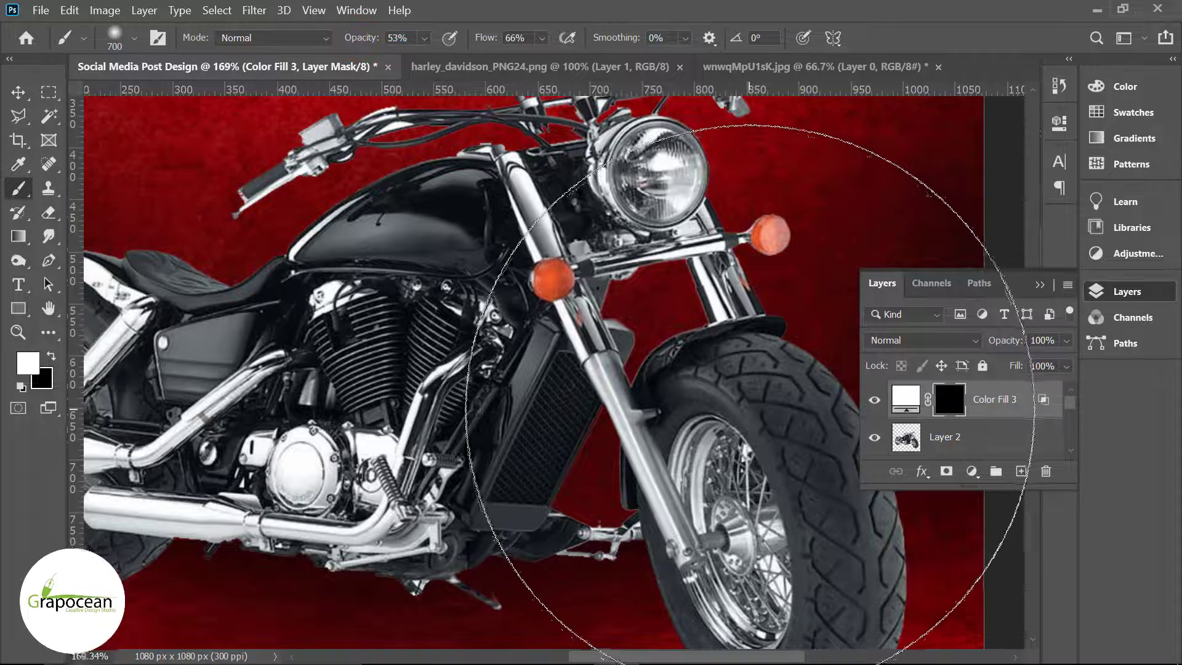
{"action": "key", "text": "bracketleft"}
{"action": "key", "text": "bracketleft"}
{"action": "key", "text": "bracketleft"}
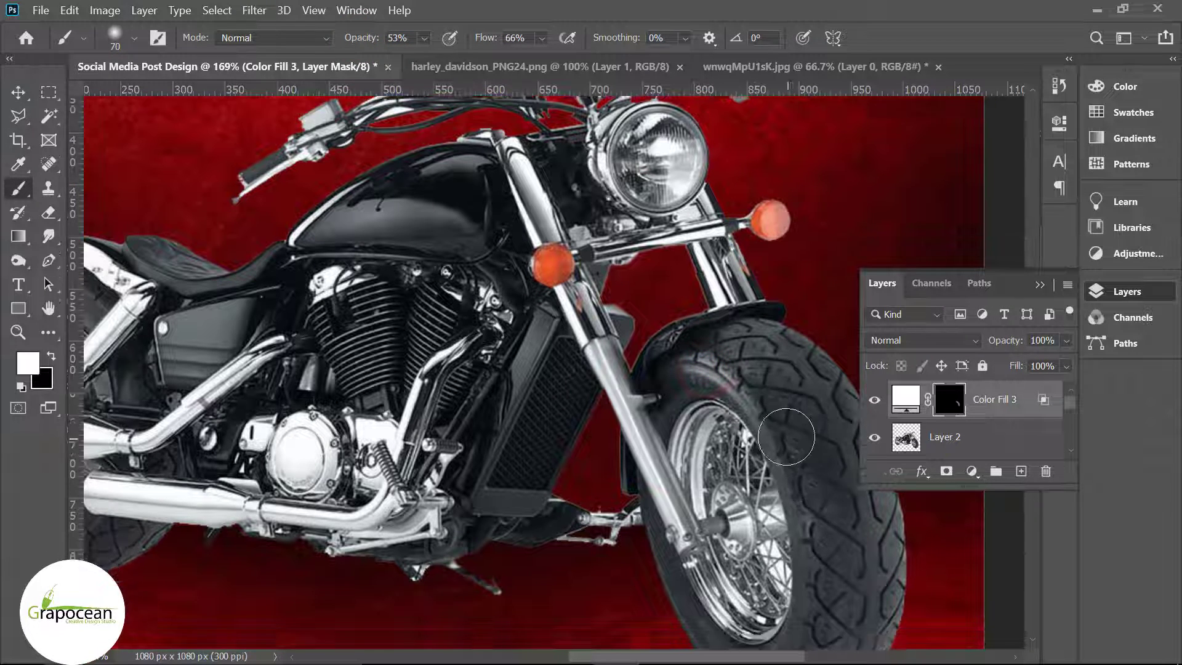
- Paint white on Color Fill 3's mask over the upper and lower front tyre
{"action": "scroll", "coordinate": [808, 523], "scroll_direction": "down", "scroll_amount": 5}
{"action": "left_click_drag", "start_coordinate": [799, 368], "coordinate": [772, 273]}
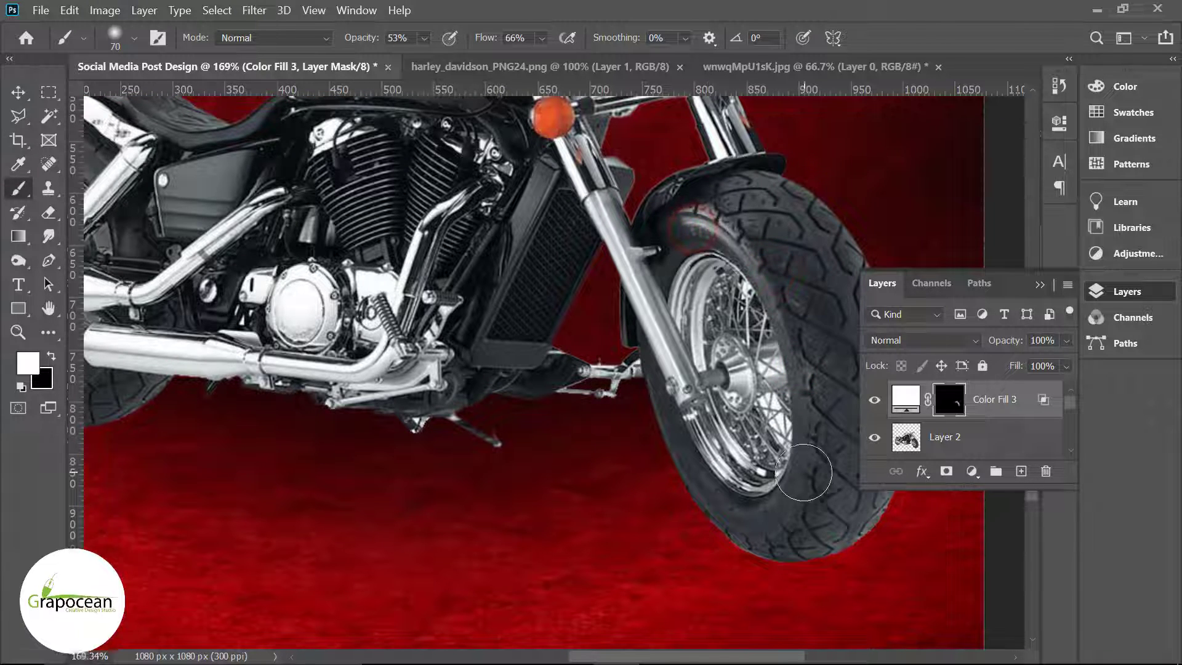
{"action": "mouse_move", "coordinate": [803, 473]}
{"action": "left_mouse_down"}
{"action": "mouse_move", "coordinate": [704, 507]}
{"action": "mouse_move", "coordinate": [773, 499]}
{"action": "mouse_move", "coordinate": [774, 470]}
{"action": "mouse_move", "coordinate": [751, 496]}
{"action": "left_mouse_up"}
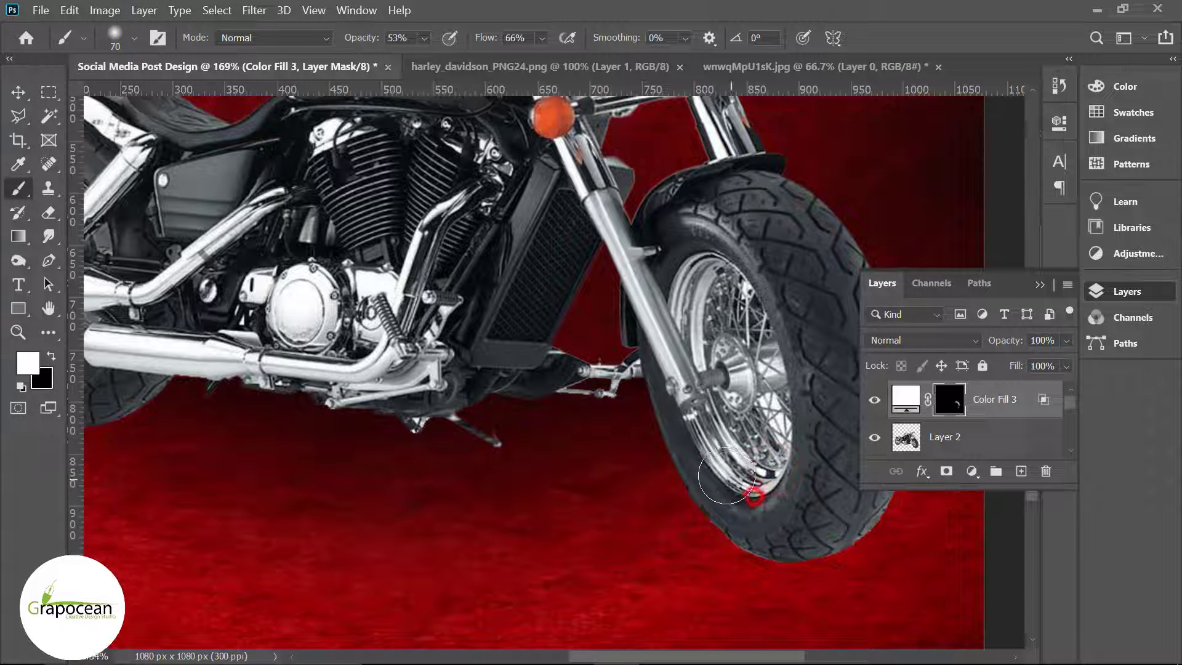
- Brighten a spot on the front fender and the front fork on the mask
{"action": "scroll", "coordinate": [806, 486], "scroll_direction": "down", "scroll_amount": 5}
{"action": "scroll", "coordinate": [677, 345], "scroll_direction": "up", "scroll_amount": 5}
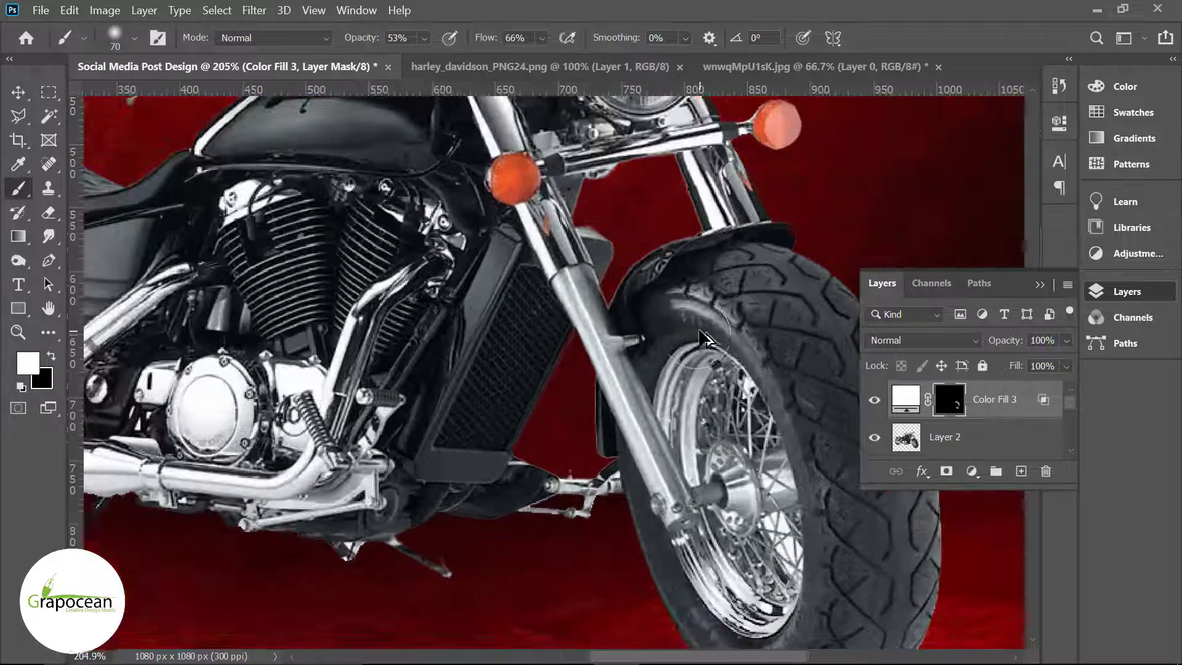
{"action": "left_click", "coordinate": [689, 330]}
{"action": "scroll", "coordinate": [626, 363], "scroll_direction": "down", "scroll_amount": 2}
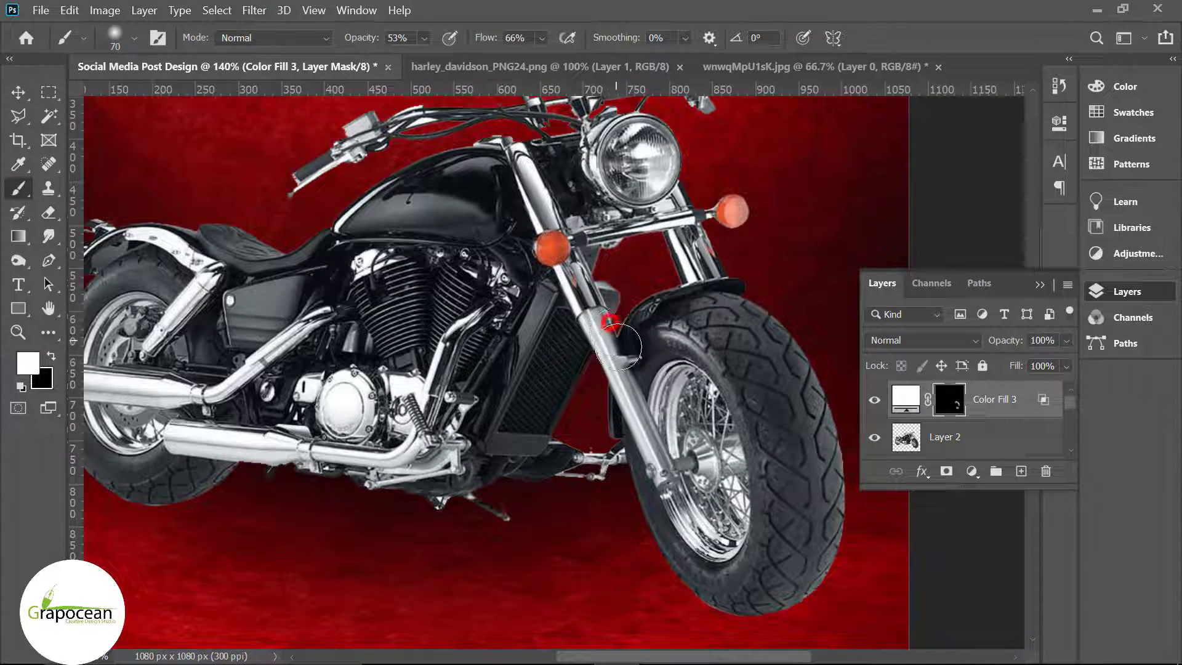
{"action": "left_click_drag", "start_coordinate": [588, 325], "coordinate": [619, 378]}
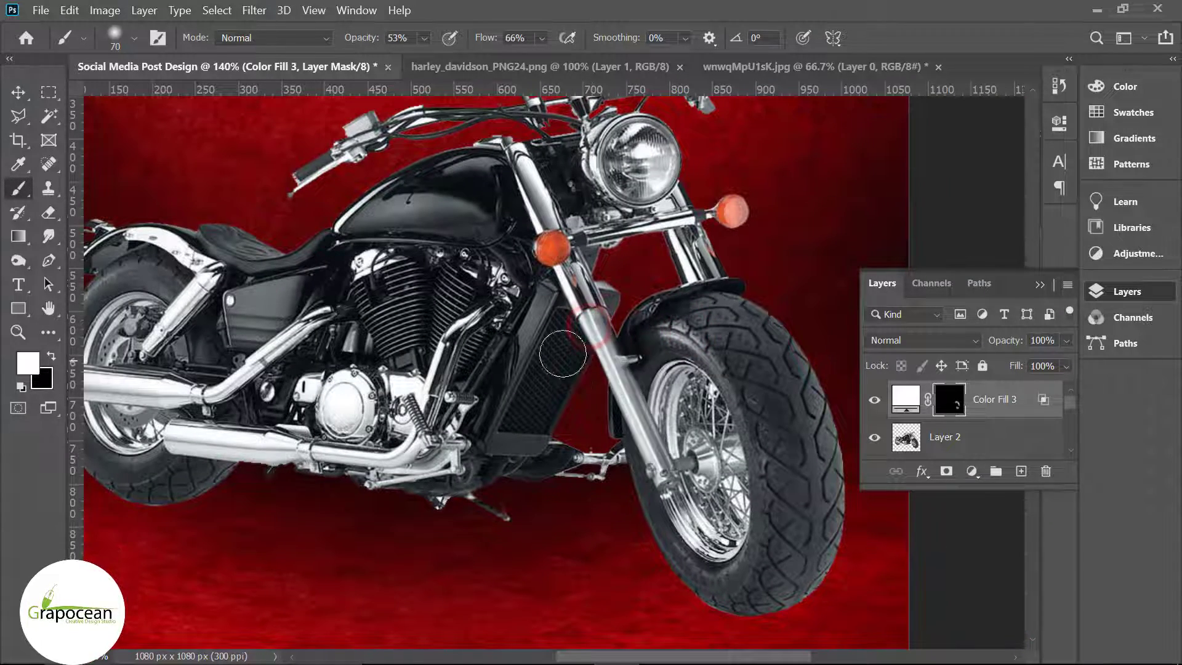
{"action": "scroll", "coordinate": [320, 369], "scroll_direction": "down", "scroll_amount": 1}
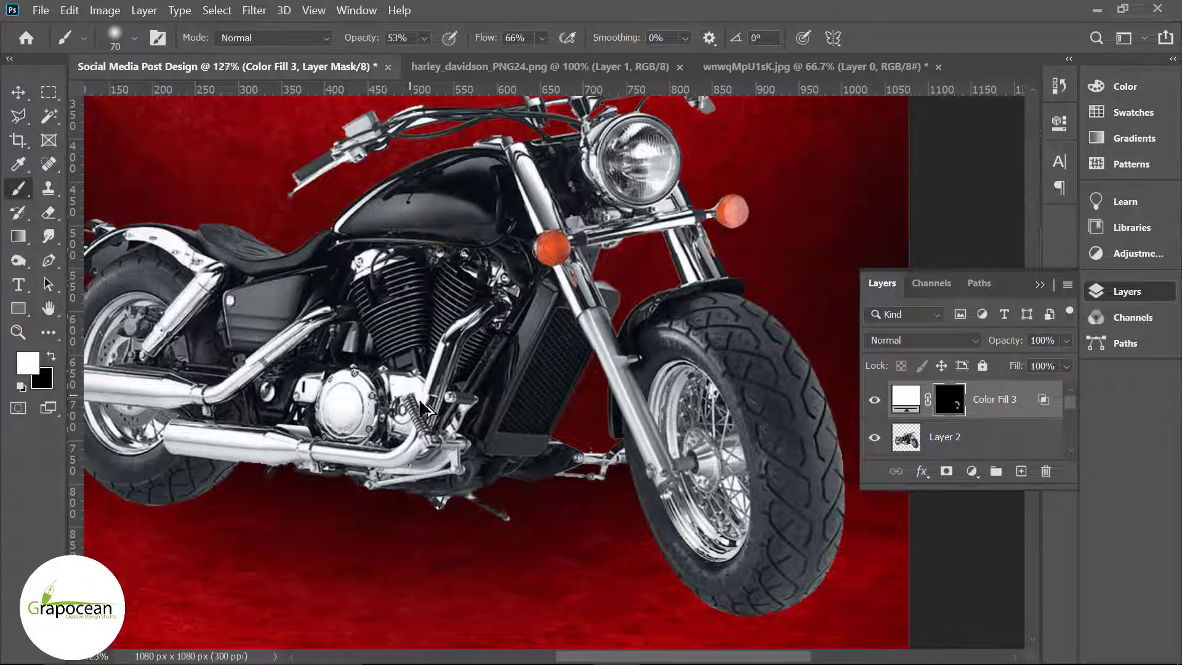
{"action": "scroll", "coordinate": [308, 430], "scroll_direction": "down", "scroll_amount": 2}
{"action": "scroll", "coordinate": [294, 496], "scroll_direction": "up", "scroll_amount": 4}
{"action": "scroll", "coordinate": [295, 496], "scroll_direction": "down", "scroll_amount": 2}
{"action": "scroll", "coordinate": [198, 488], "scroll_direction": "up", "scroll_amount": 1}
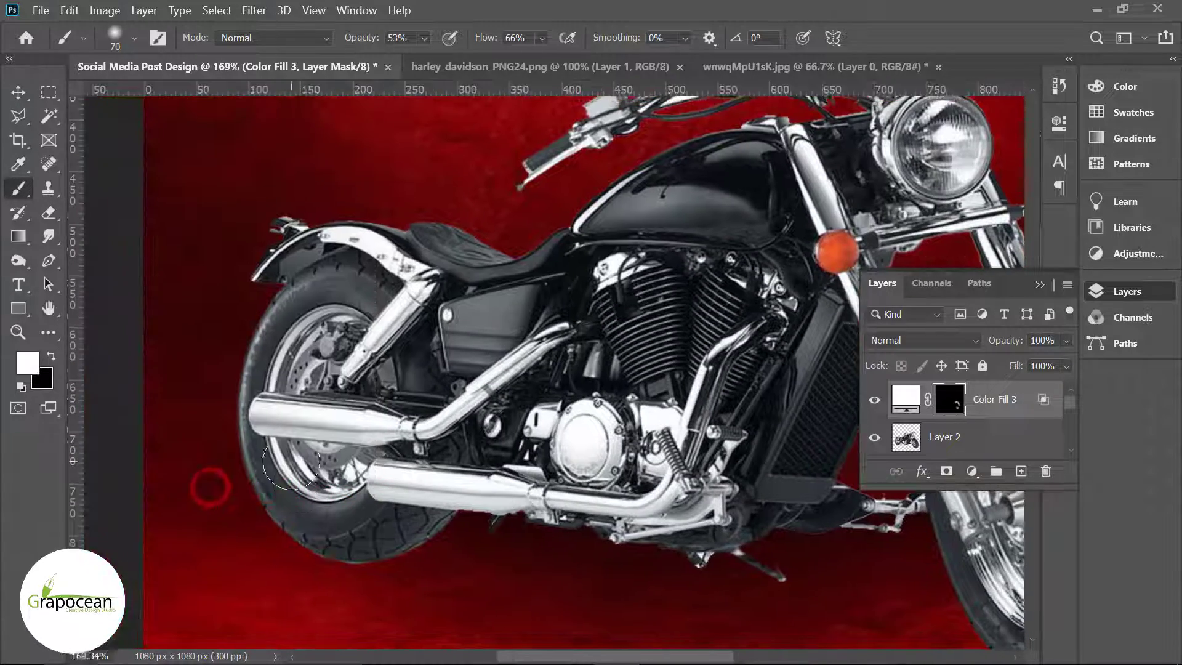
{"action": "scroll", "coordinate": [198, 488], "scroll_direction": "up", "scroll_amount": 2}
- Lighten the rear tyre on the mask, then shrink the brush for its edge
{"action": "scroll", "coordinate": [386, 257], "scroll_direction": "up", "scroll_amount": 1}
{"action": "left_click_drag", "start_coordinate": [386, 257], "coordinate": [313, 289]}
{"action": "key", "text": "bracketleft"}
{"action": "key", "text": "bracketleft"}
{"action": "key", "text": "bracketleft"}
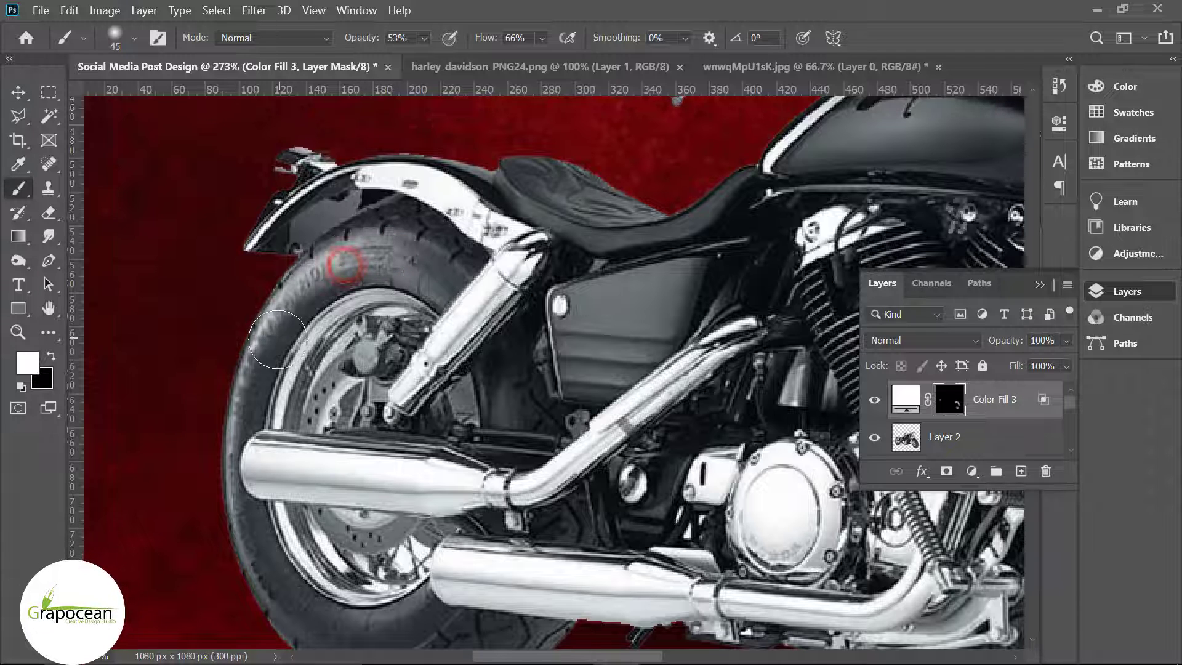
{"action": "key", "text": "bracketleft"}
{"action": "key", "text": "bracketleft"}
{"action": "key", "text": "bracketleft"}
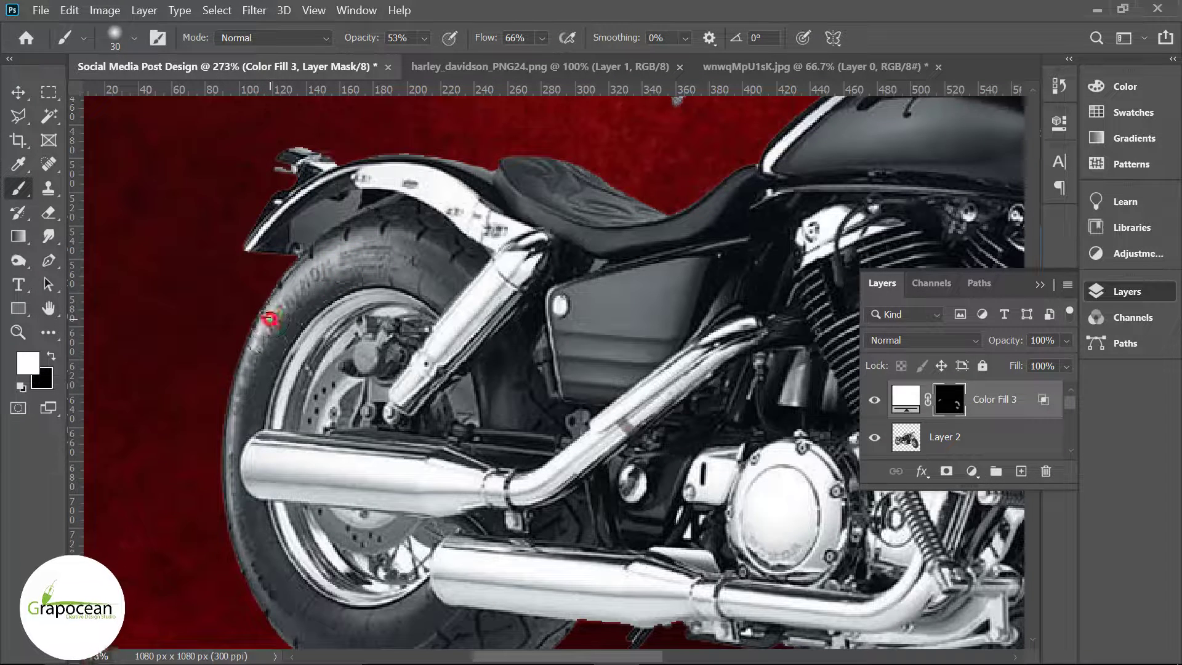
{"action": "scroll", "coordinate": [345, 579], "scroll_direction": "down", "scroll_amount": 2}
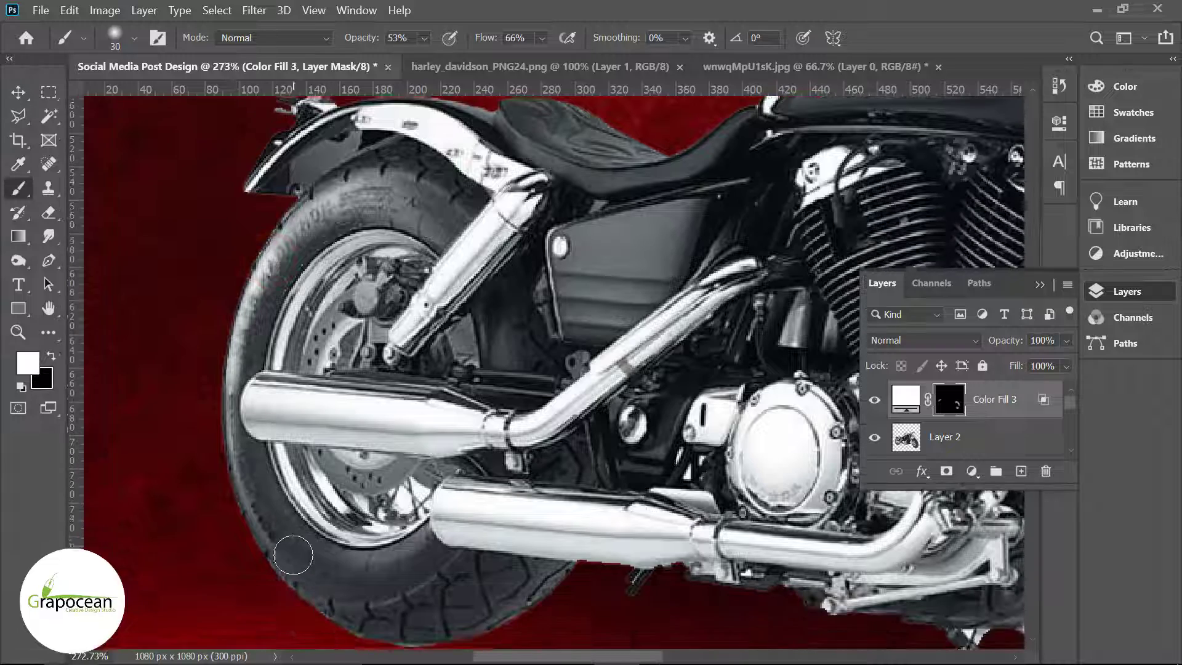
{"action": "scroll", "coordinate": [394, 541], "scroll_direction": "down", "scroll_amount": 2}
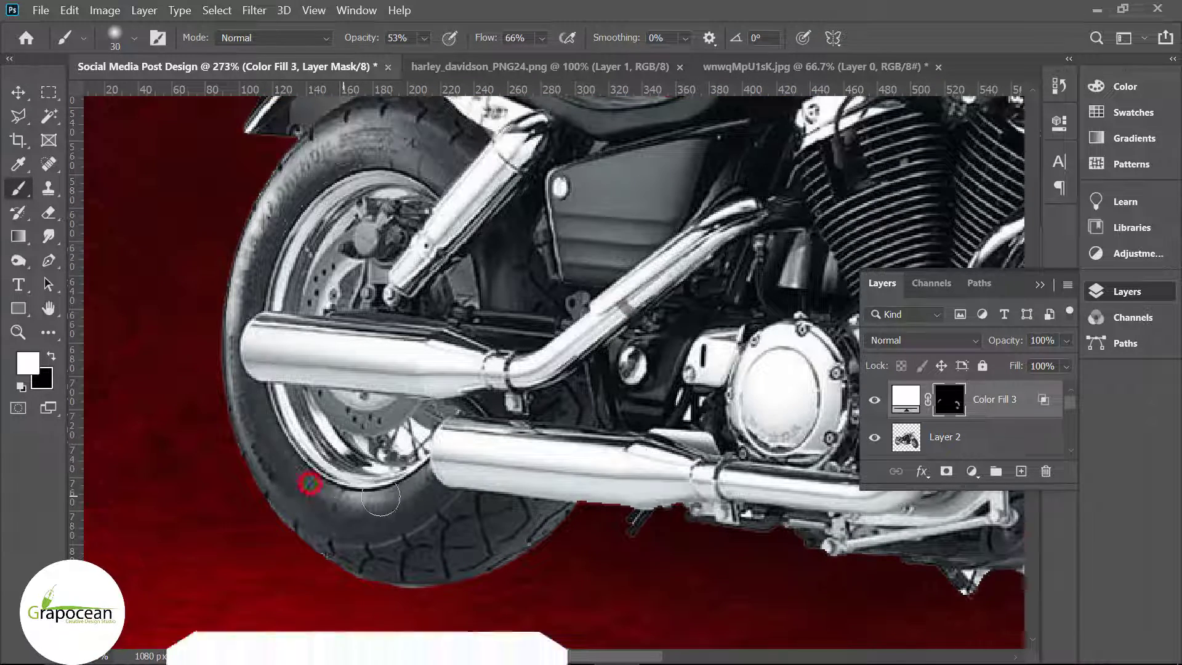
{"action": "scroll", "coordinate": [529, 433], "scroll_direction": "down", "scroll_amount": 5}
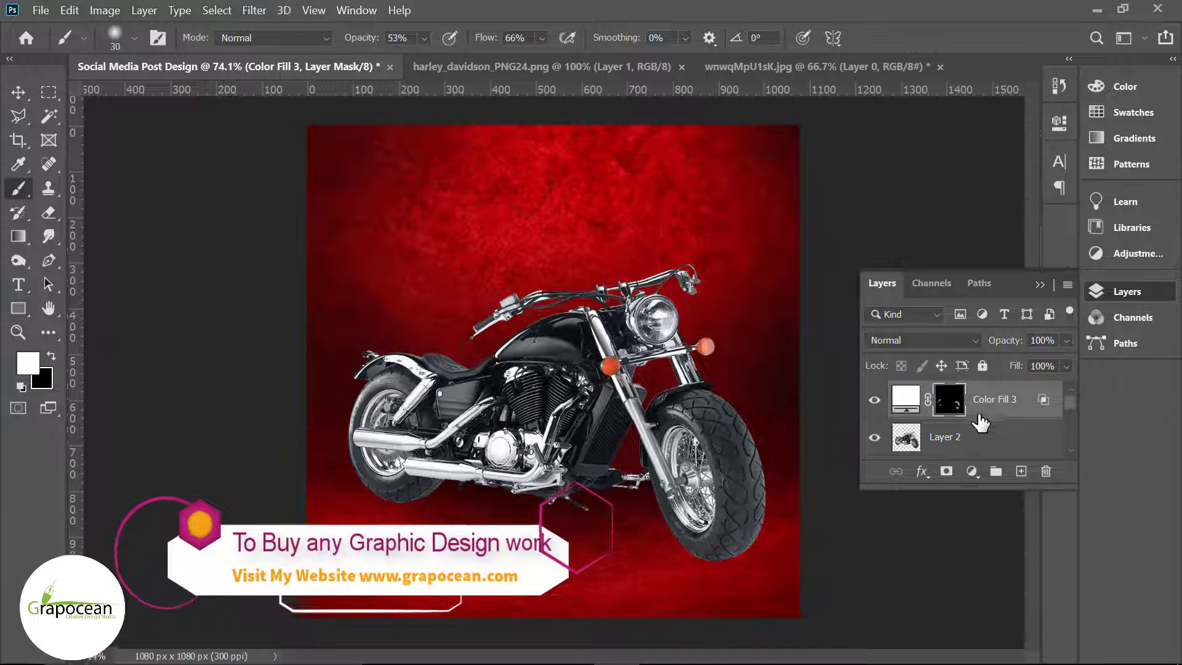
{"action": "scroll", "coordinate": [653, 384], "scroll_direction": "up", "scroll_amount": 1}
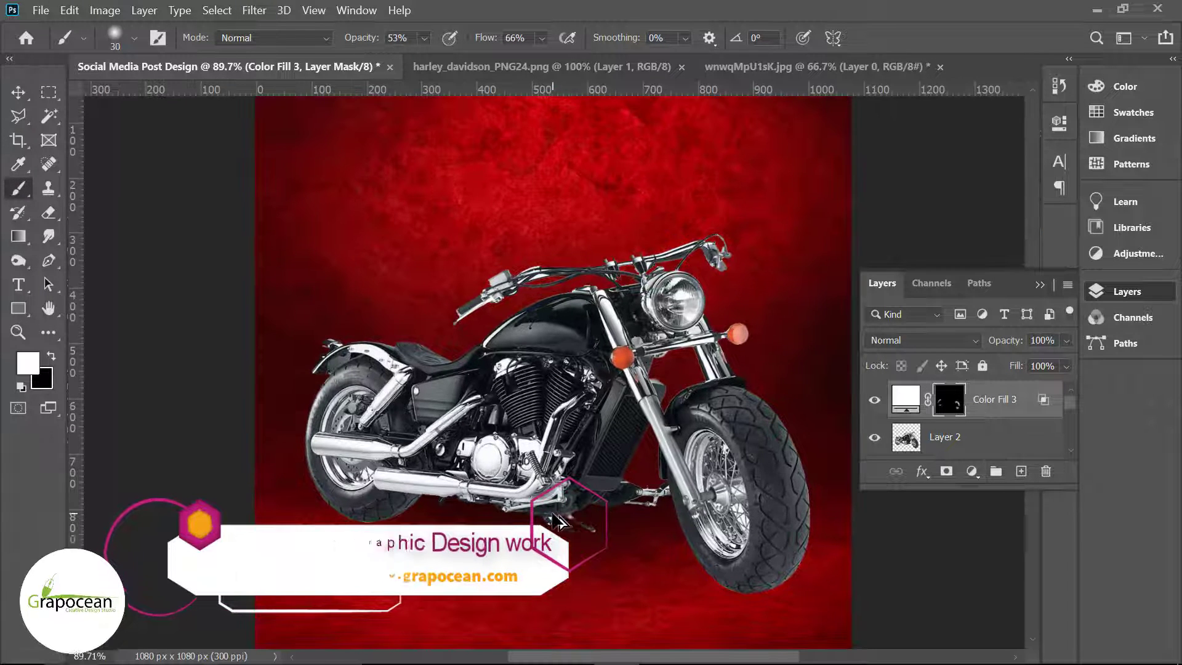
{"action": "scroll", "coordinate": [634, 559], "scroll_direction": "down", "scroll_amount": 1}
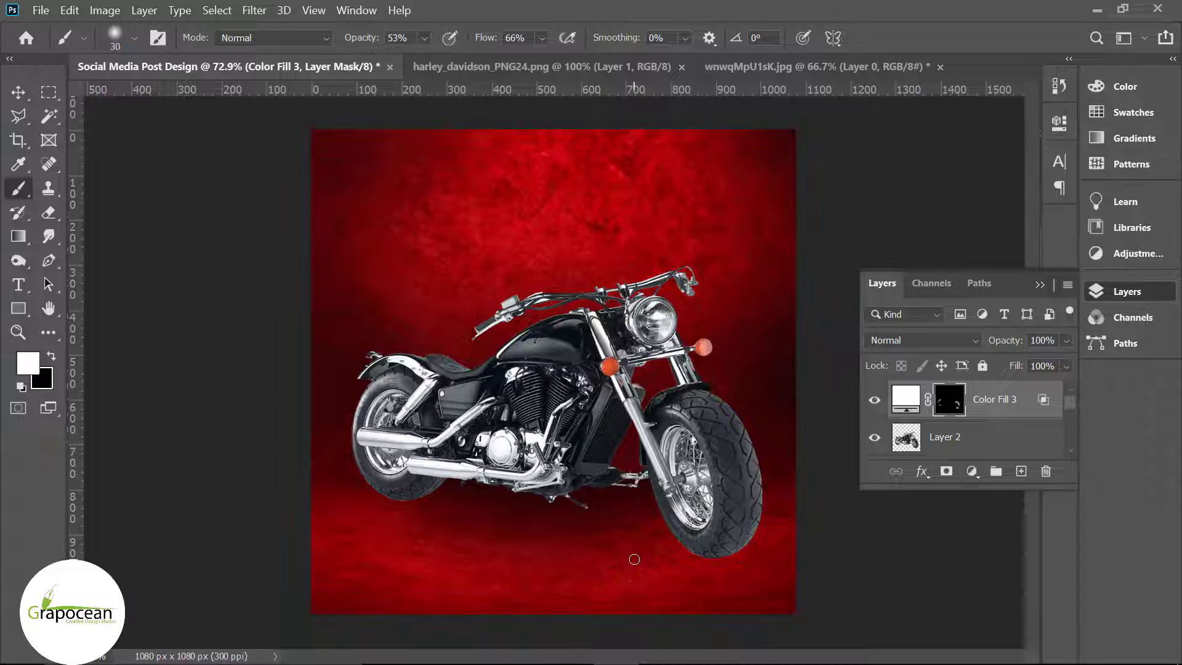
{"action": "scroll", "coordinate": [461, 499], "scroll_direction": "up", "scroll_amount": 3}
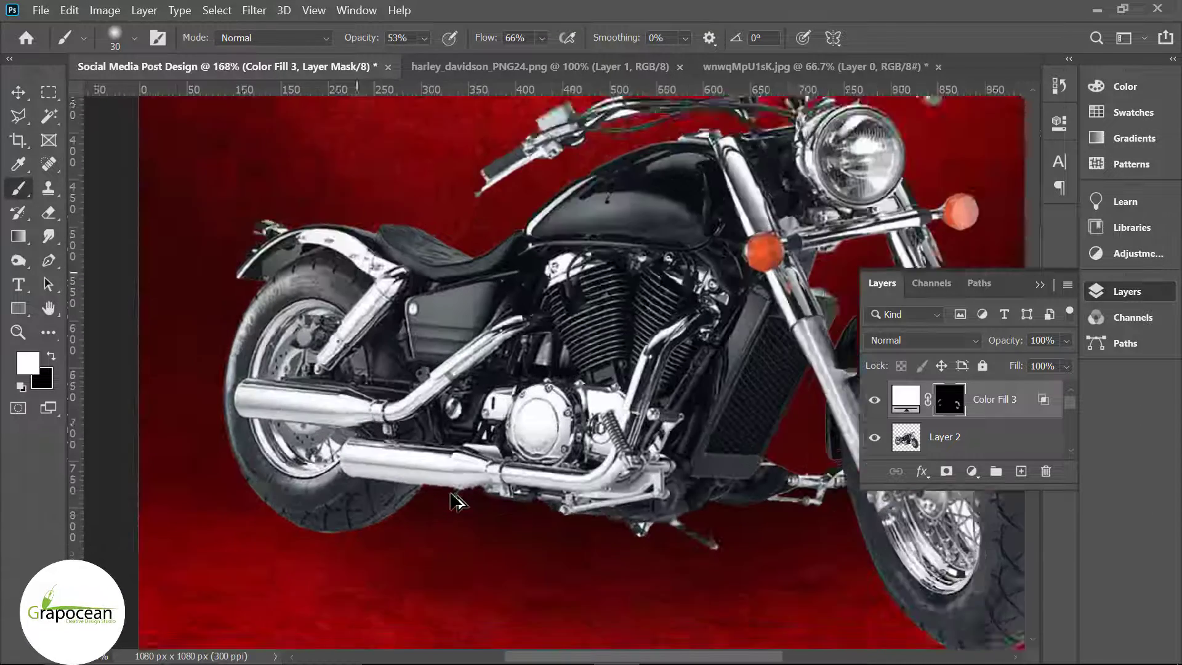
{"action": "scroll", "coordinate": [482, 466], "scroll_direction": "up", "scroll_amount": 2}
- Try brightening the exhaust pipe and rear shock, undoing both strokes to keep their shading
{"action": "left_click_drag", "start_coordinate": [402, 453], "coordinate": [410, 435]}
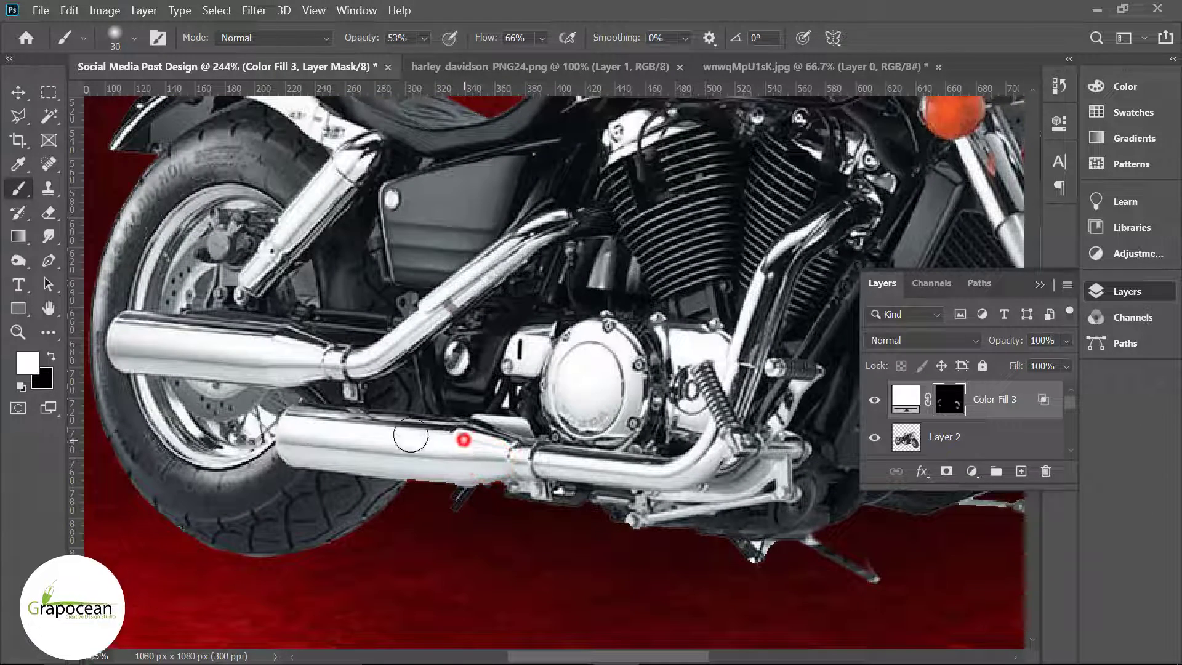
{"action": "scroll", "coordinate": [548, 477], "scroll_direction": "down", "scroll_amount": 3}
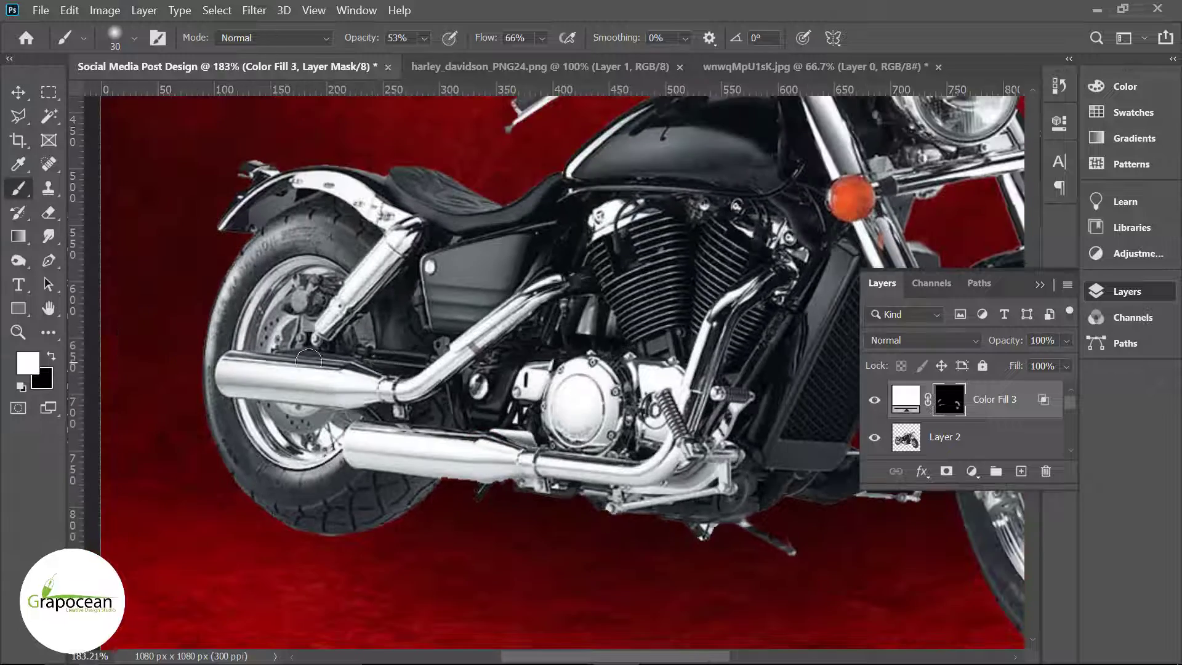
{"action": "scroll", "coordinate": [404, 396], "scroll_direction": "up", "scroll_amount": 3}
{"action": "key", "text": "ctrl+z"}
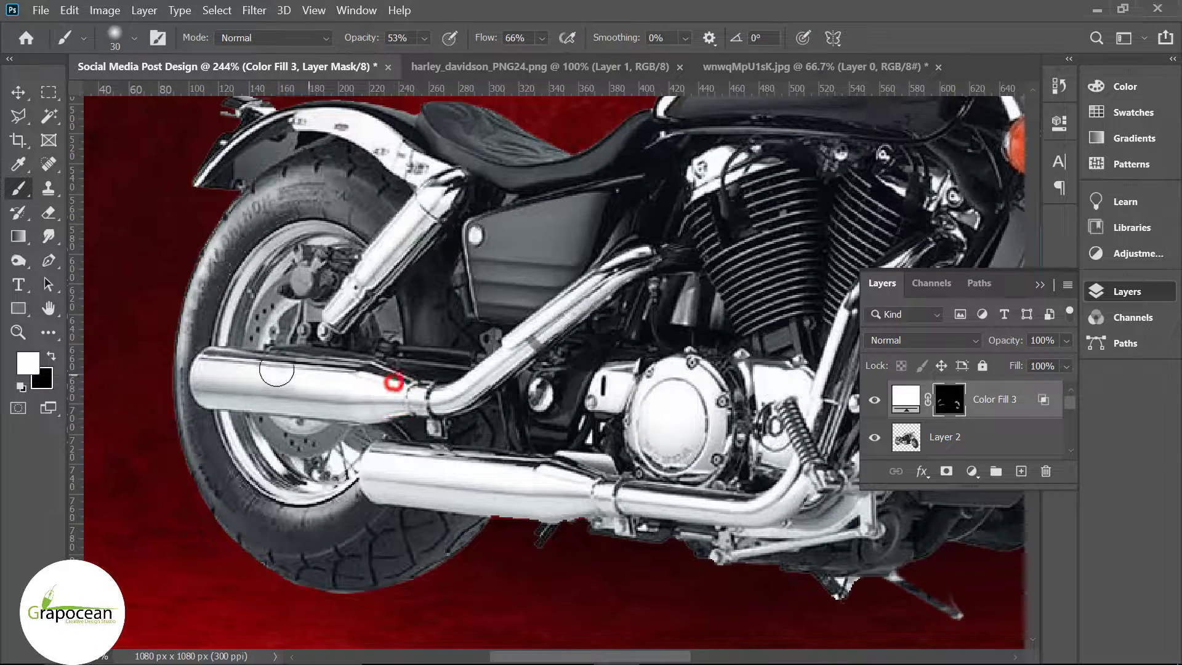
{"action": "mouse_move", "coordinate": [422, 195]}
{"action": "left_mouse_down"}
{"action": "mouse_move", "coordinate": [344, 283]}
{"action": "mouse_move", "coordinate": [351, 275]}
{"action": "left_mouse_up"}
{"action": "key", "text": "ctrl+z"}
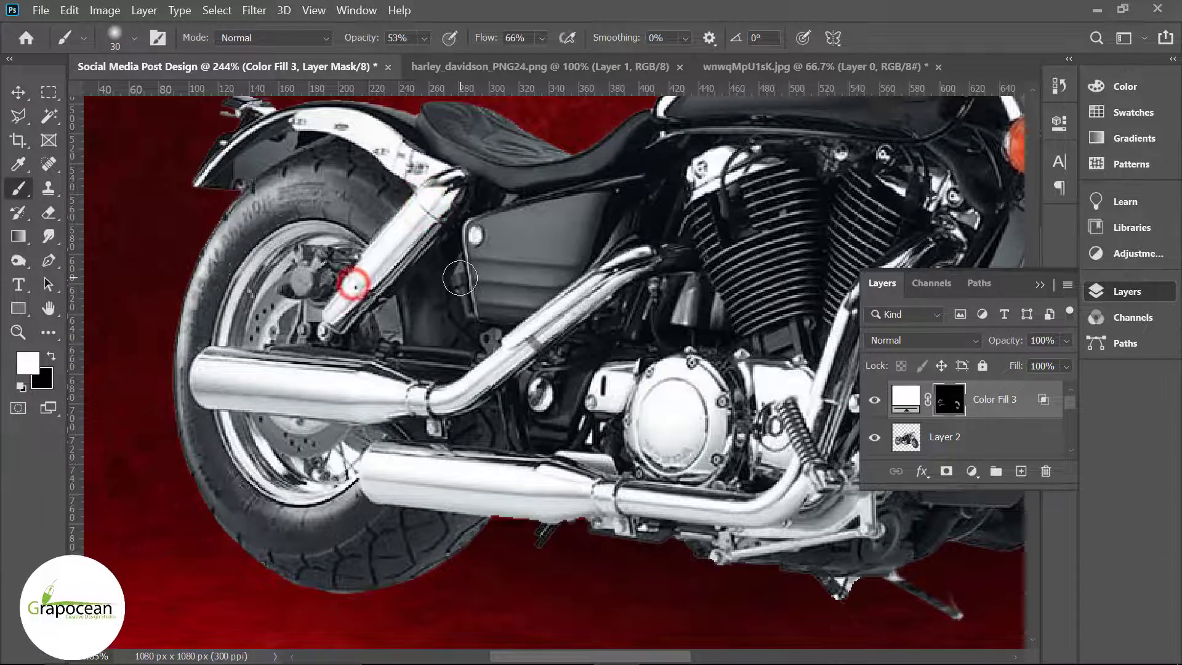
{"action": "scroll", "coordinate": [465, 209], "scroll_direction": "up", "scroll_amount": 2}
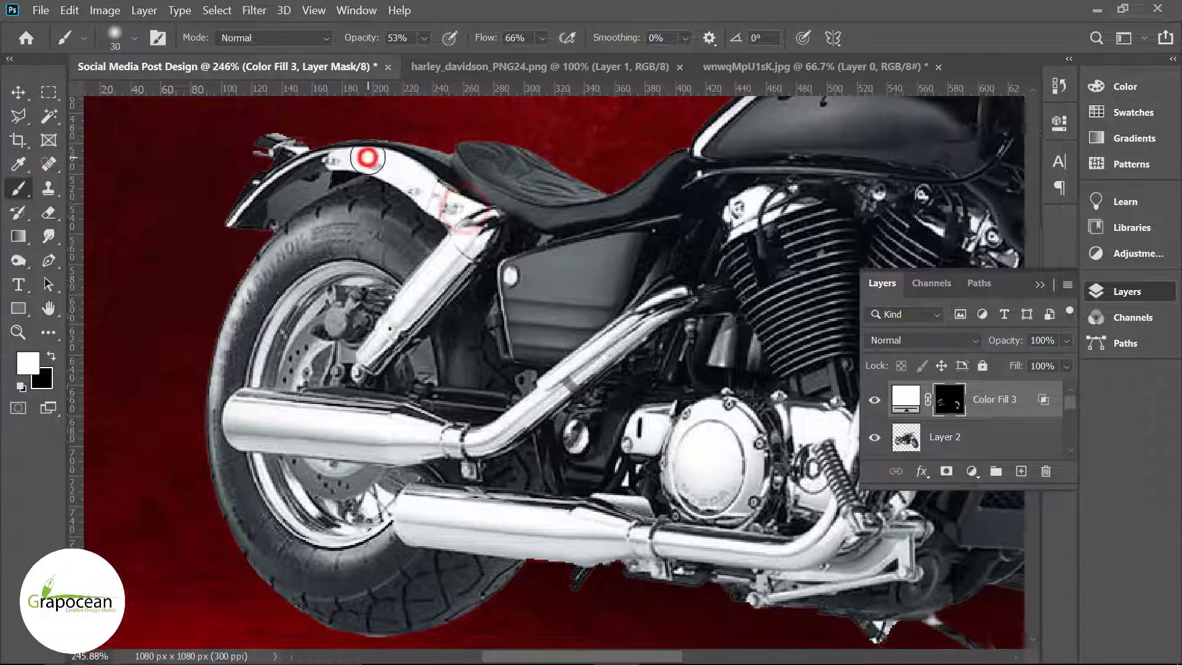
{"action": "scroll", "coordinate": [345, 151], "scroll_direction": "down", "scroll_amount": 5}
{"action": "scroll", "coordinate": [613, 138], "scroll_direction": "up", "scroll_amount": 2}
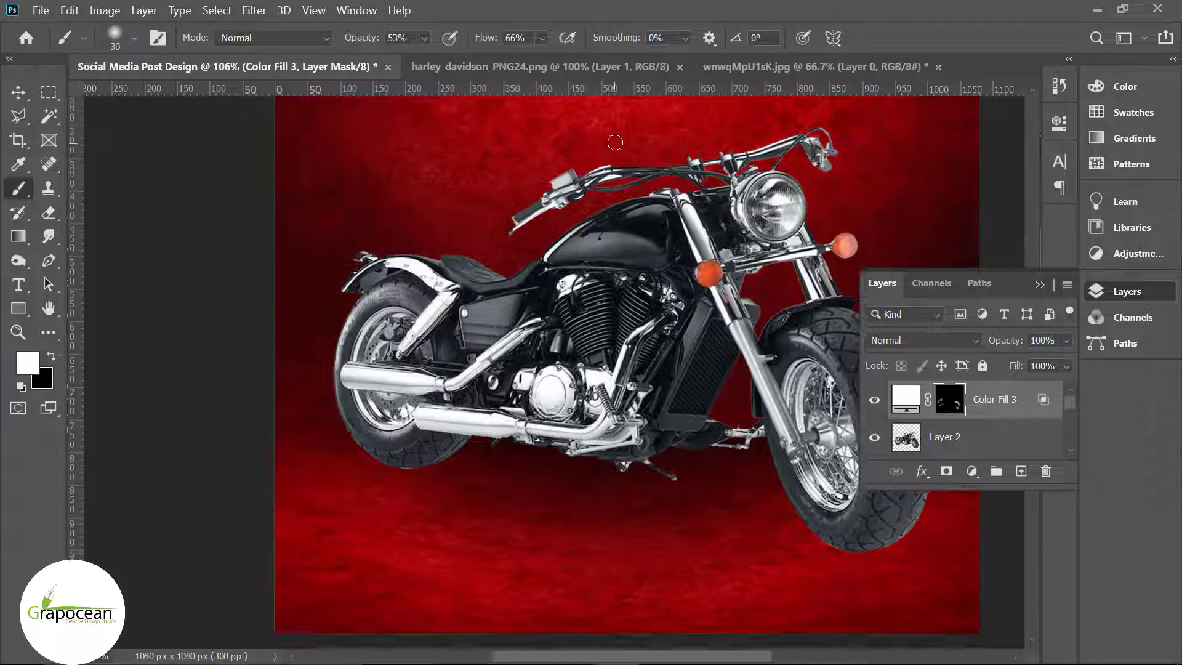
{"action": "scroll", "coordinate": [591, 199], "scroll_direction": "up", "scroll_amount": 3}
{"action": "scroll", "coordinate": [588, 197], "scroll_direction": "up", "scroll_amount": 2}
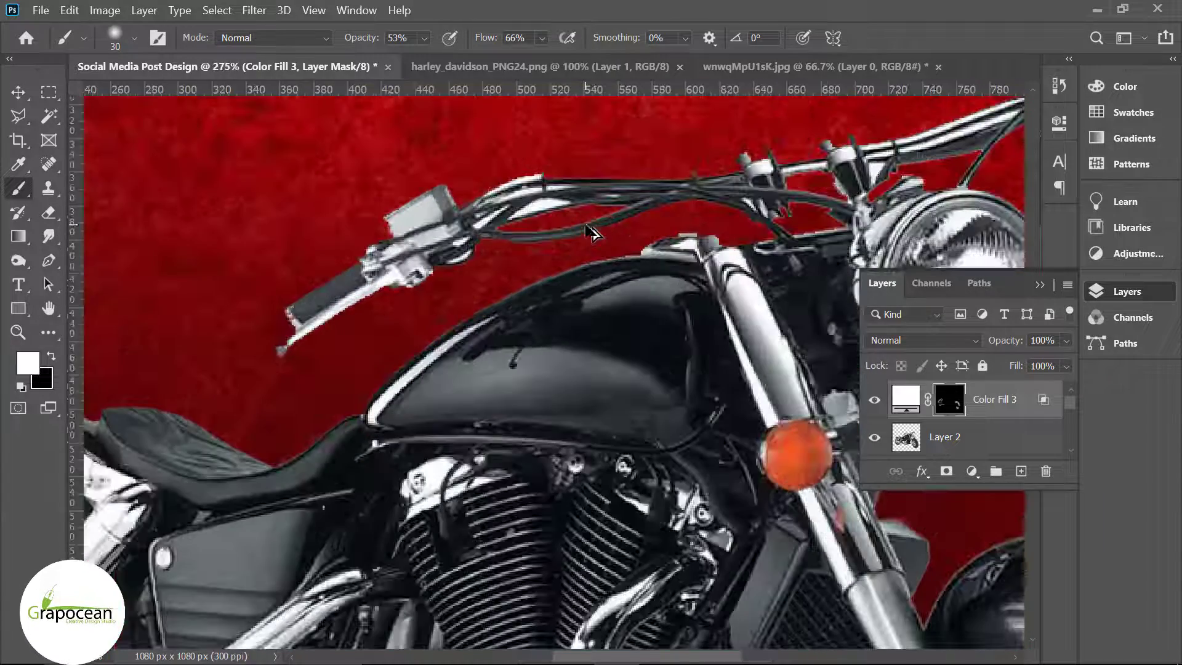
{"action": "scroll", "coordinate": [588, 197], "scroll_direction": "down", "scroll_amount": 2}
{"action": "scroll", "coordinate": [588, 197], "scroll_direction": "down", "scroll_amount": 3}
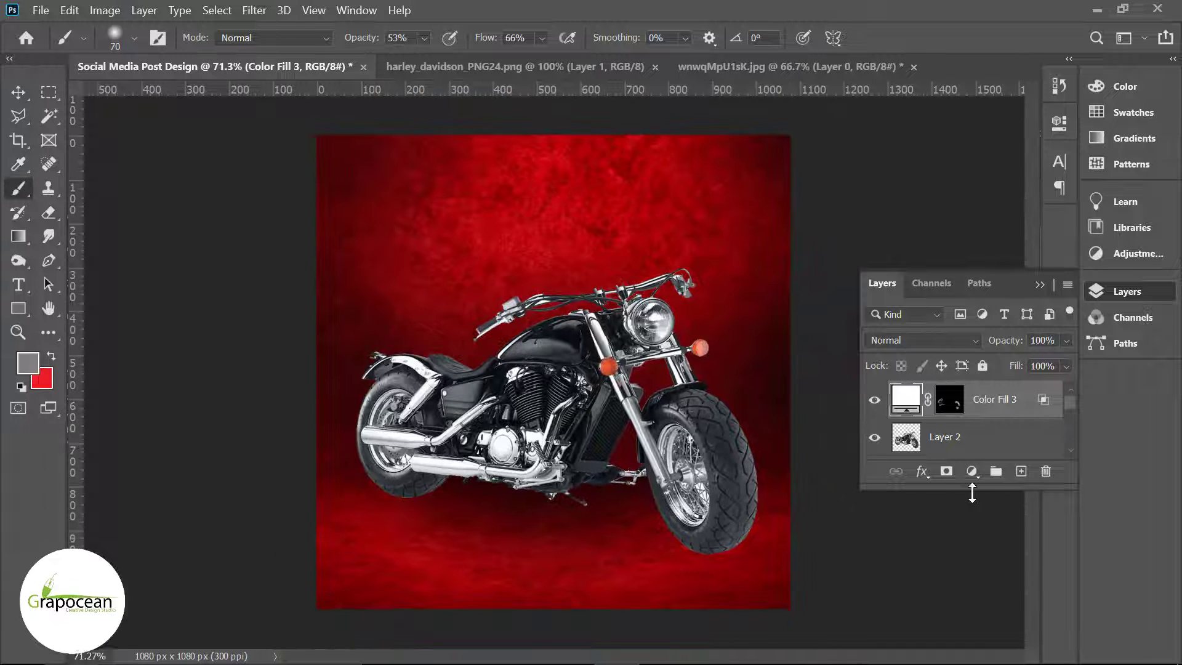
- Add a black (000000) Solid Color fill layer set to Overlay blend mode
{"action": "left_click", "coordinate": [972, 471]}
{"action": "left_click", "coordinate": [1024, 145]}
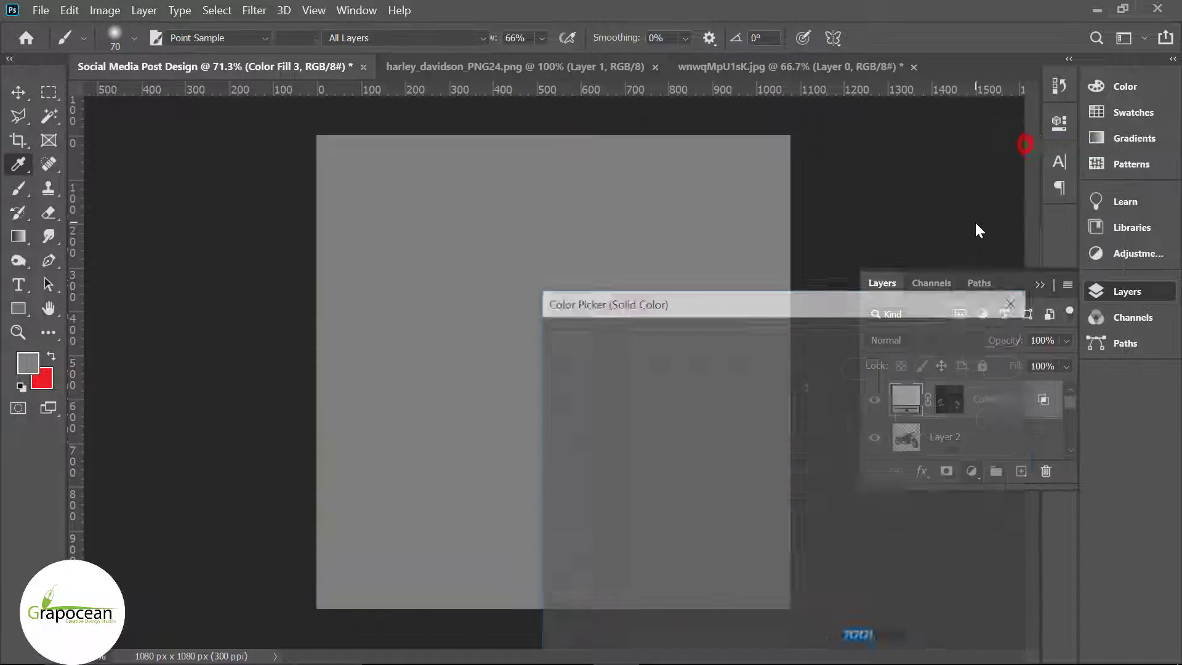
{"action": "type", "text": "000000"}
{"action": "left_click", "coordinate": [971, 336]}
{"action": "left_click", "coordinate": [974, 341]}
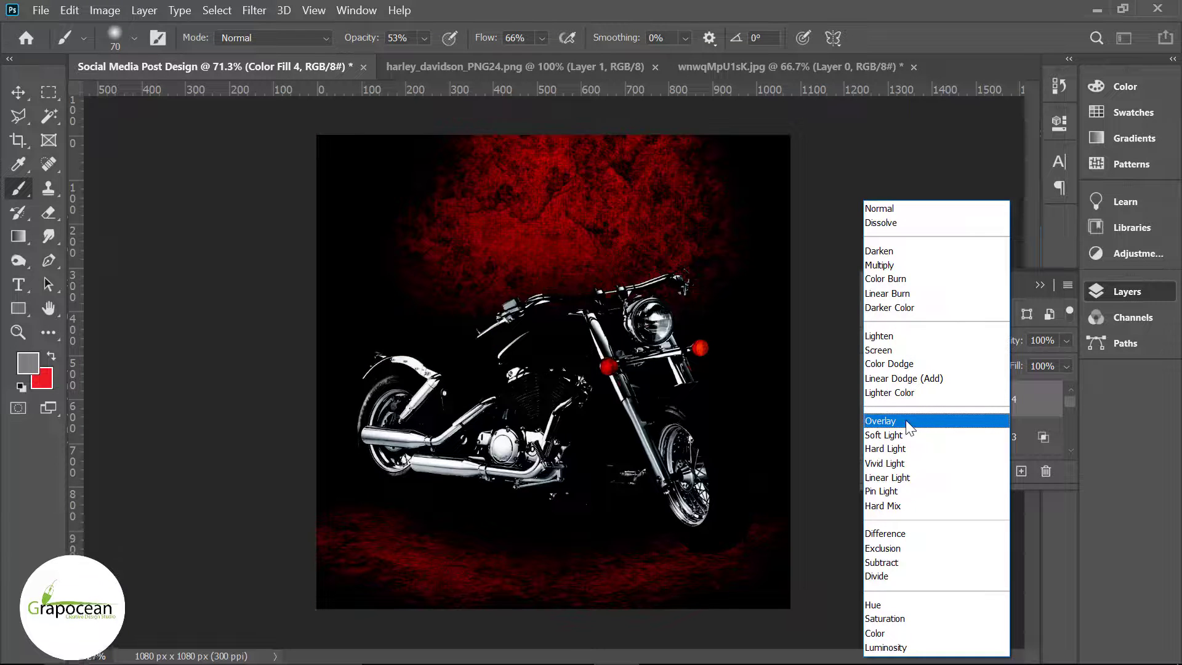
{"action": "left_click", "coordinate": [910, 423]}
- Split the Underlying Layer black Blend If slider to 0/122 in Color Fill 4's Blending Options
{"action": "right_click", "coordinate": [1001, 400]}
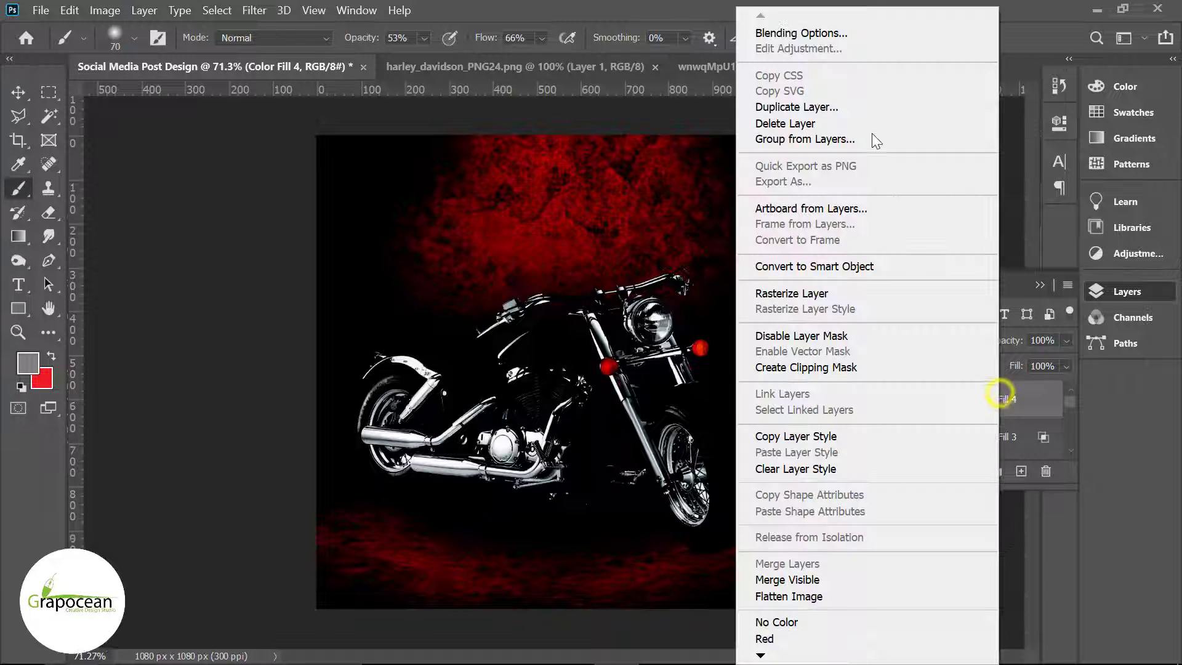
{"action": "left_click", "coordinate": [800, 30]}
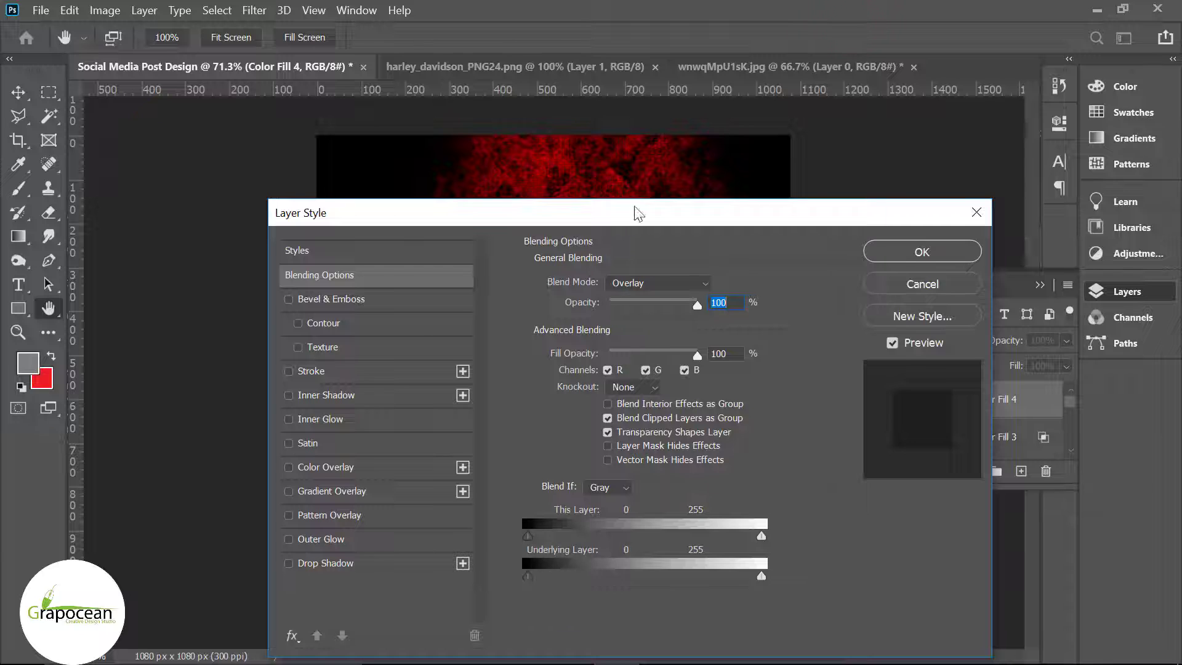
{"action": "left_click_drag", "start_coordinate": [636, 208], "coordinate": [1169, 125]}
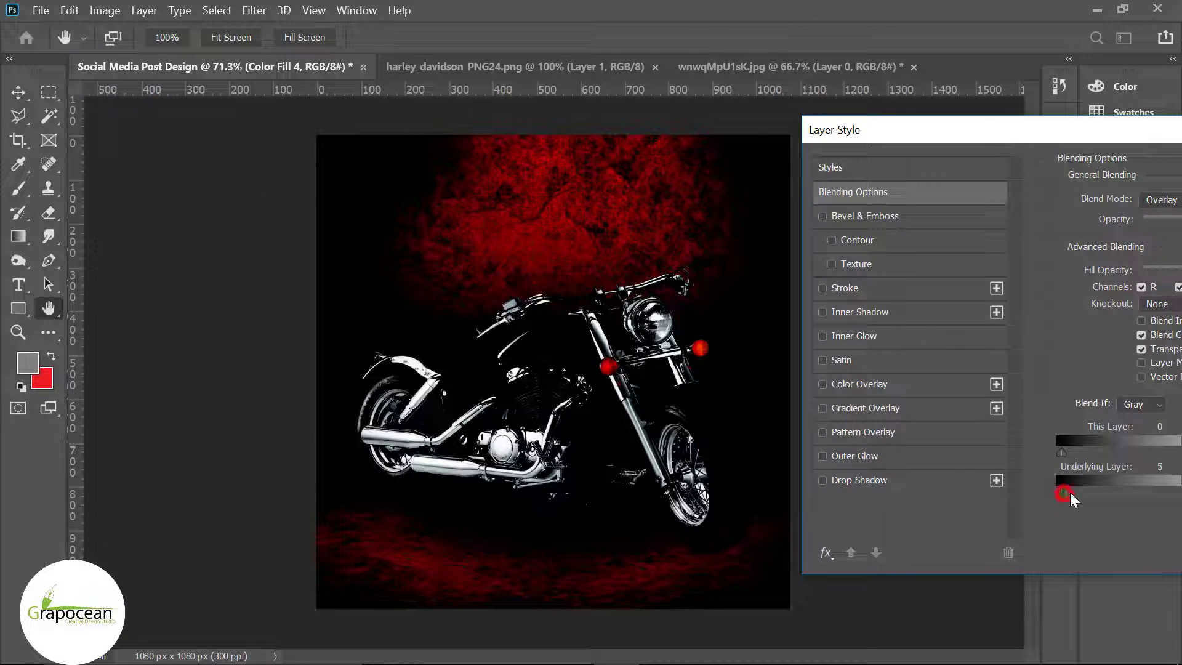
{"action": "left_click_drag", "start_coordinate": [1067, 493], "coordinate": [1158, 499]}
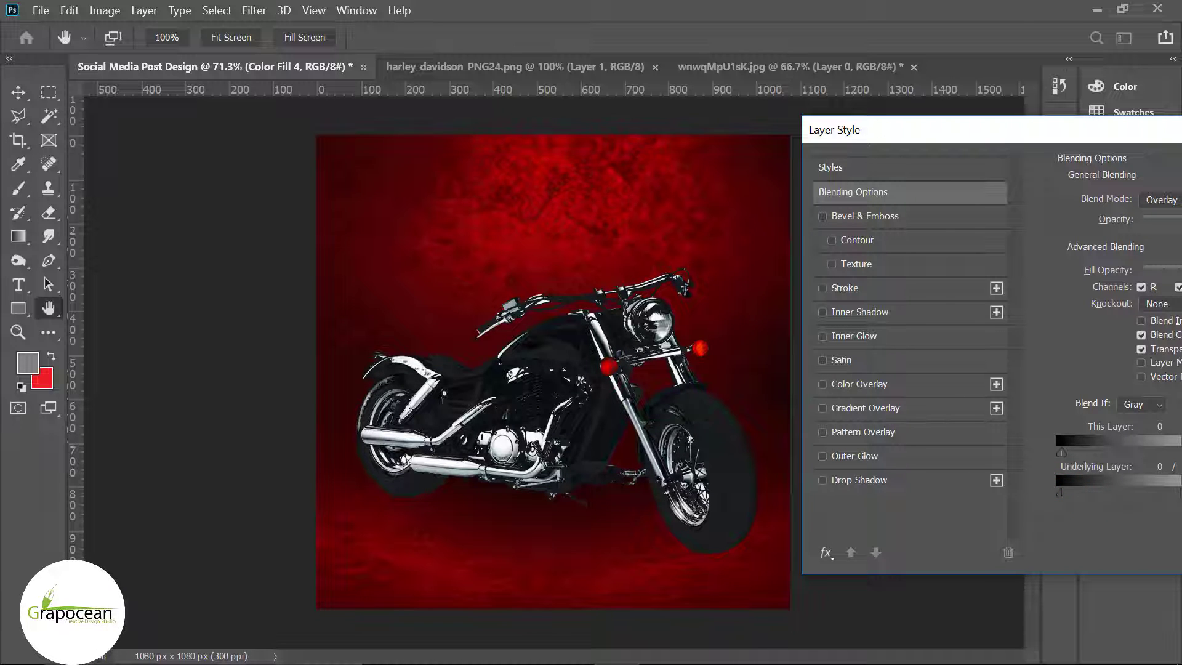
{"action": "mouse_move", "coordinate": [1163, 506]}
{"action": "left_mouse_down"}
{"action": "mouse_move", "coordinate": [1125, 506]}
{"action": "mouse_move", "coordinate": [1176, 512]}
{"action": "left_mouse_up"}
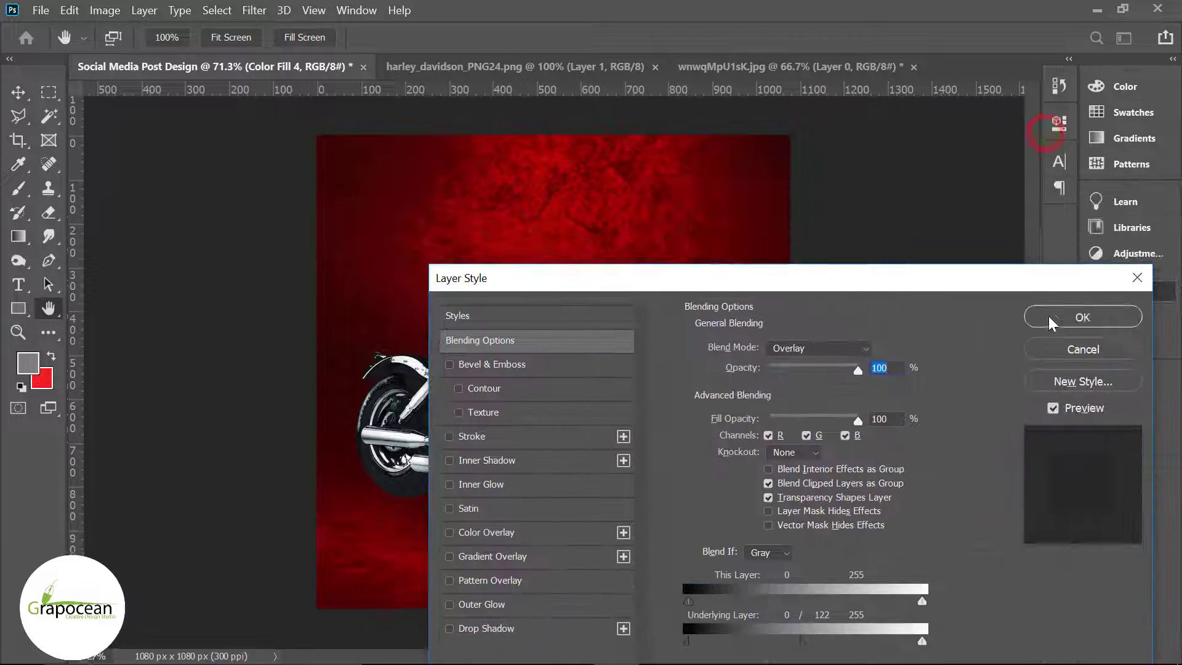
{"action": "left_click", "coordinate": [1062, 315]}
{"action": "left_click", "coordinate": [951, 402]}
- Invert Color Fill 4's mask and paint white over the front tyre
{"action": "key", "text": "ctrl+i"}
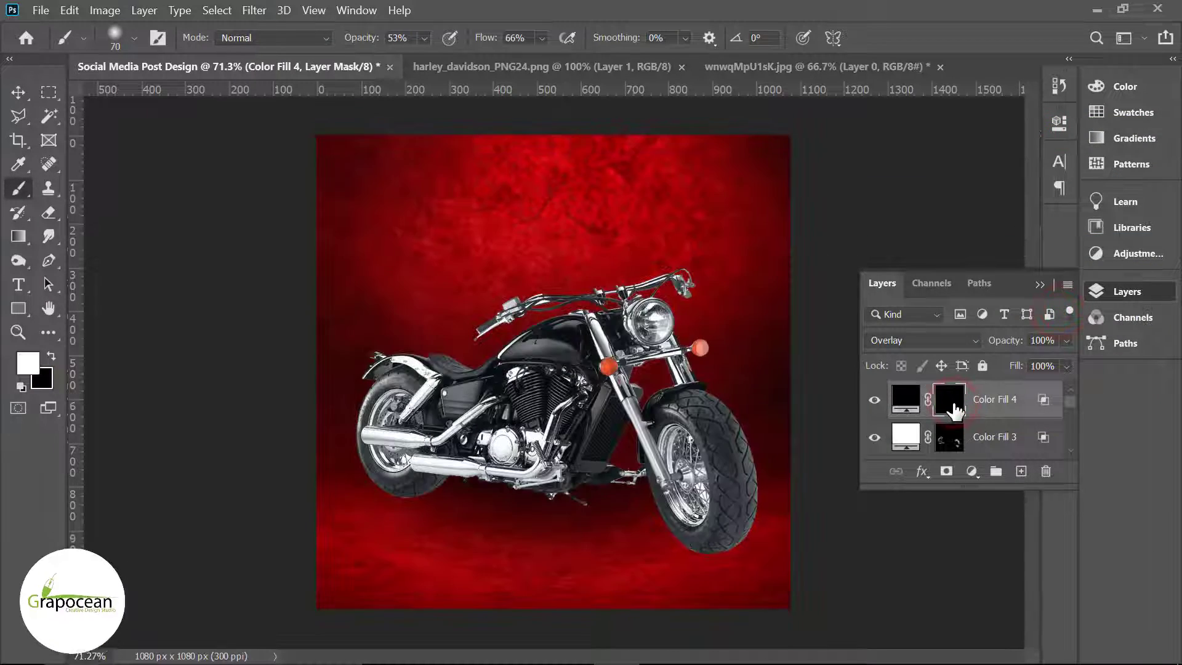
{"action": "key", "text": "ctrl+plus"}
{"action": "left_click", "coordinate": [756, 468]}
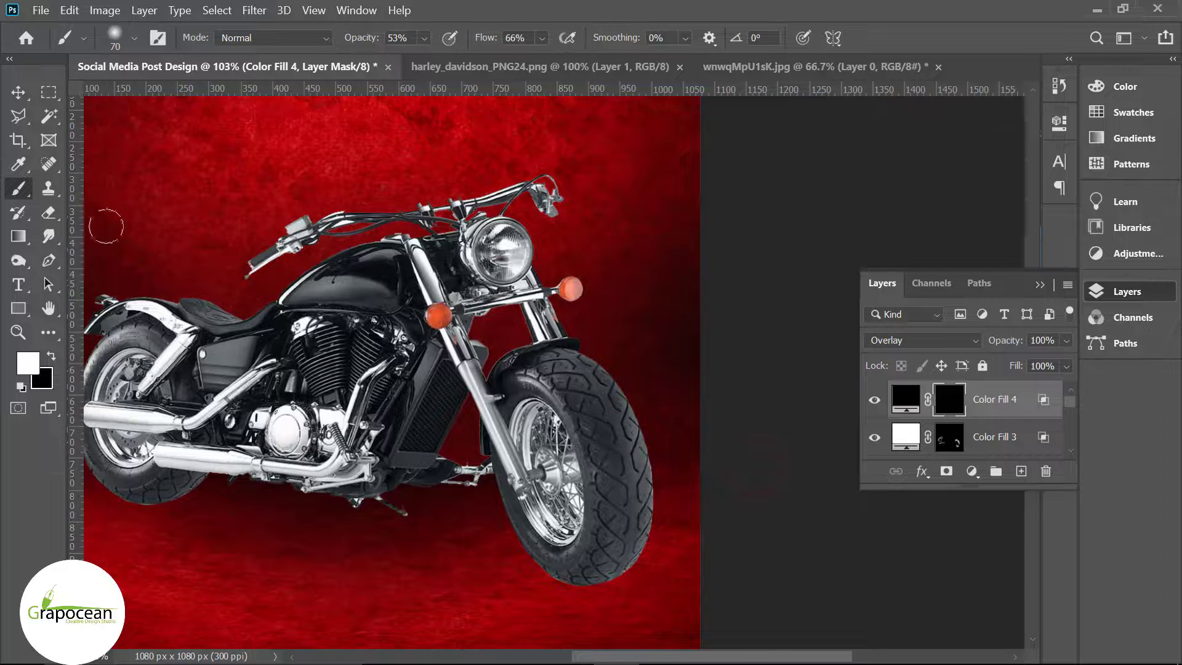
{"action": "left_click_drag", "start_coordinate": [585, 397], "coordinate": [613, 498]}
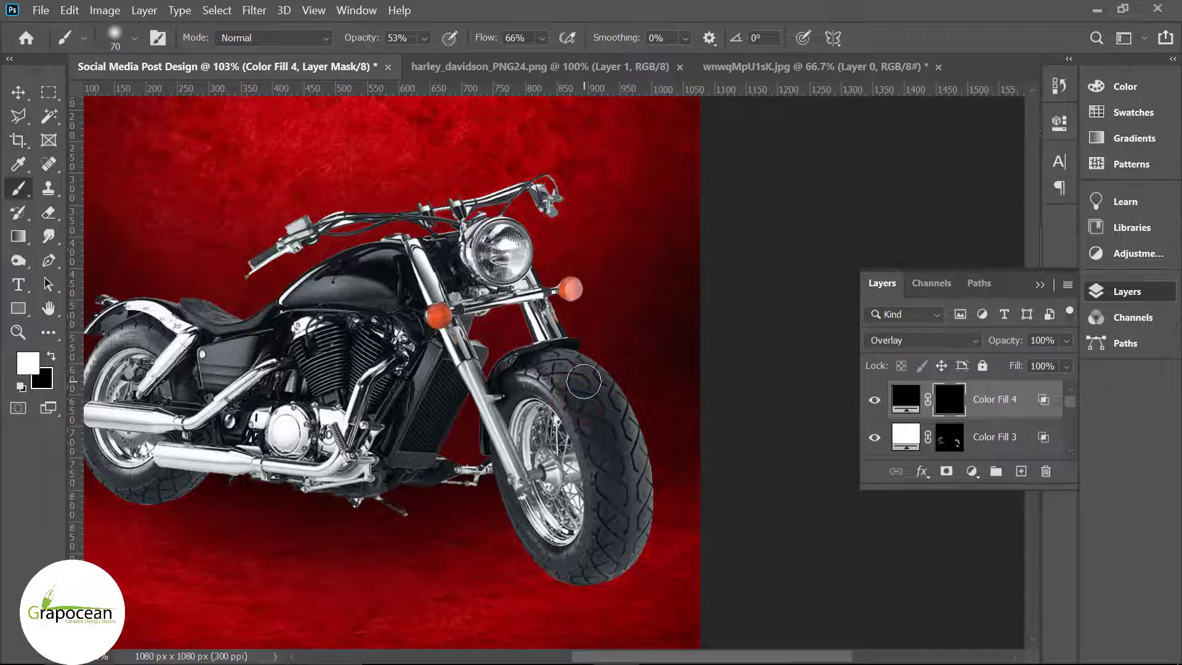
{"action": "left_click_drag", "start_coordinate": [598, 386], "coordinate": [616, 527]}
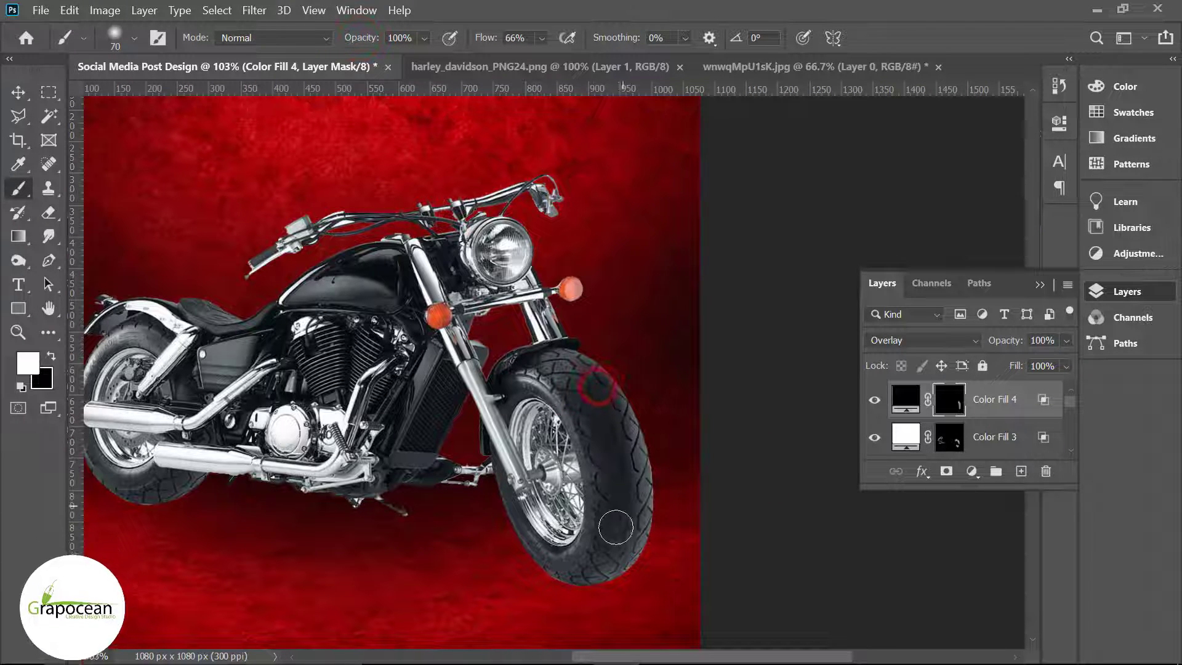
{"action": "left_click_drag", "start_coordinate": [583, 578], "coordinate": [610, 557]}
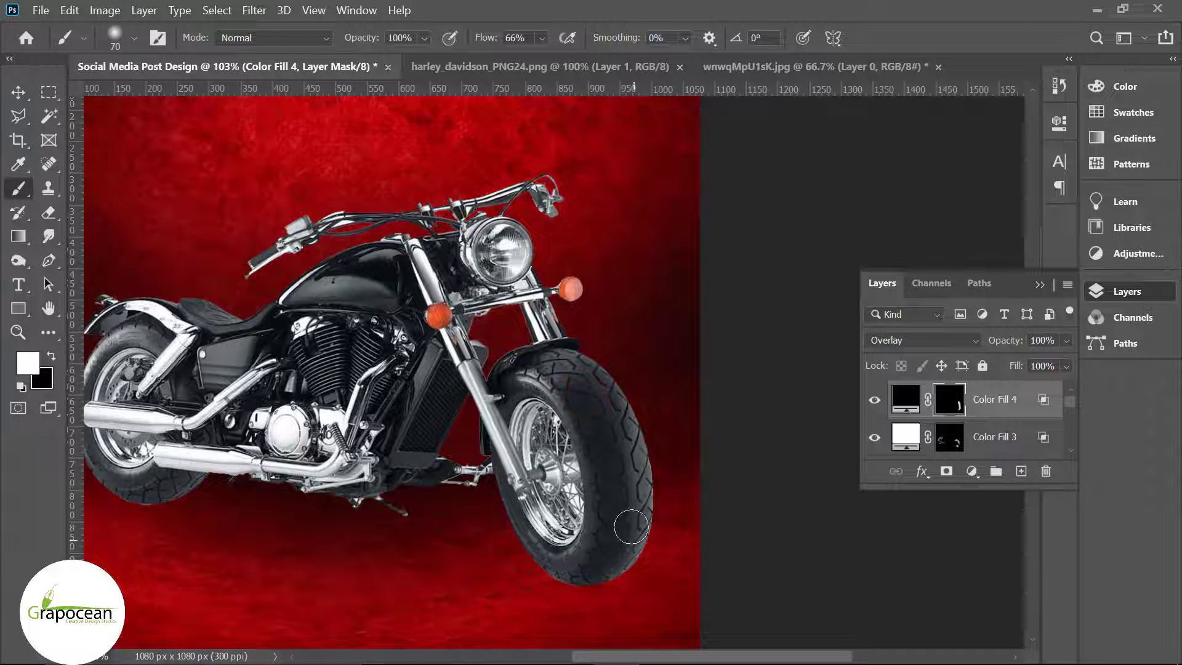
{"action": "mouse_move", "coordinate": [616, 419]}
{"action": "left_mouse_down"}
{"action": "mouse_move", "coordinate": [634, 494]}
{"action": "mouse_move", "coordinate": [604, 555]}
{"action": "mouse_move", "coordinate": [578, 573]}
{"action": "left_mouse_up"}
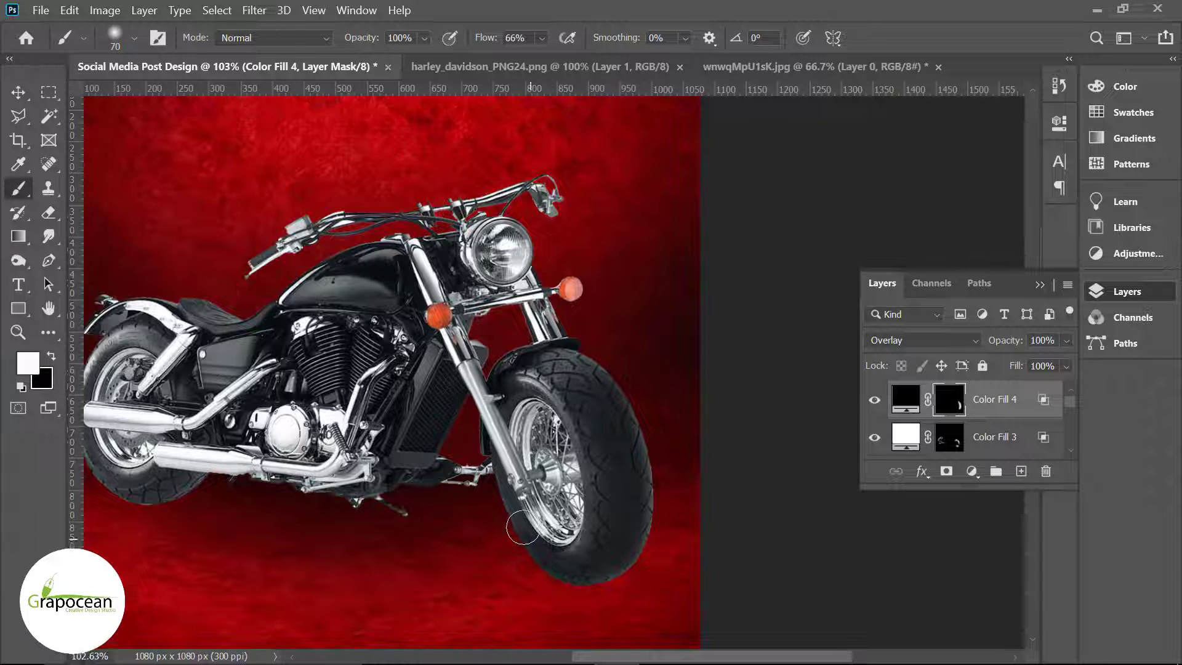
- Darken the rear tyre's bottom, right and left edges and the area near the exhaust
{"action": "scroll", "coordinate": [680, 509], "scroll_direction": "down", "scroll_amount": 3}
{"action": "scroll", "coordinate": [791, 539], "scroll_direction": "down", "scroll_amount": 2}
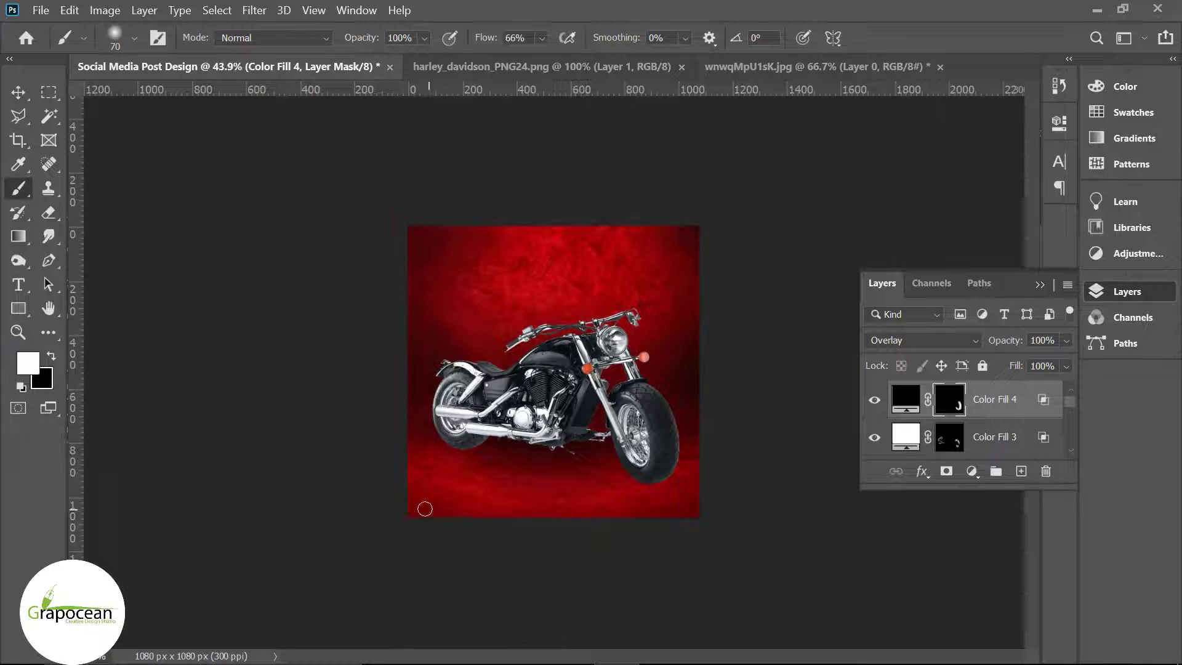
{"action": "scroll", "coordinate": [431, 493], "scroll_direction": "up", "scroll_amount": 3}
{"action": "scroll", "coordinate": [468, 481], "scroll_direction": "up", "scroll_amount": 5}
{"action": "scroll", "coordinate": [474, 474], "scroll_direction": "up", "scroll_amount": 1}
{"action": "mouse_move", "coordinate": [500, 459]}
{"action": "left_mouse_down"}
{"action": "mouse_move", "coordinate": [401, 492]}
{"action": "mouse_move", "coordinate": [326, 478]}
{"action": "left_mouse_up"}
{"action": "left_click_drag", "start_coordinate": [521, 476], "coordinate": [517, 473]}
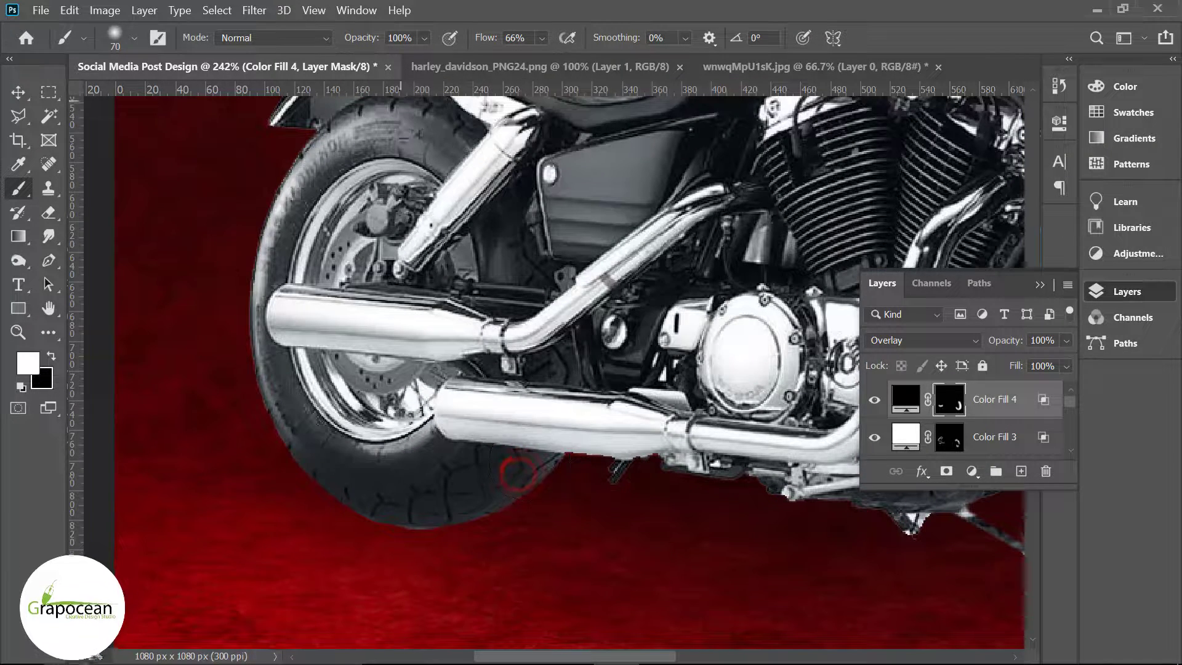
{"action": "left_click_drag", "start_coordinate": [509, 159], "coordinate": [545, 263]}
{"action": "mouse_move", "coordinate": [298, 417]}
{"action": "left_mouse_down"}
{"action": "mouse_move", "coordinate": [259, 307]}
{"action": "mouse_move", "coordinate": [348, 169]}
{"action": "left_mouse_up"}
{"action": "left_click_drag", "start_coordinate": [300, 342], "coordinate": [320, 208]}
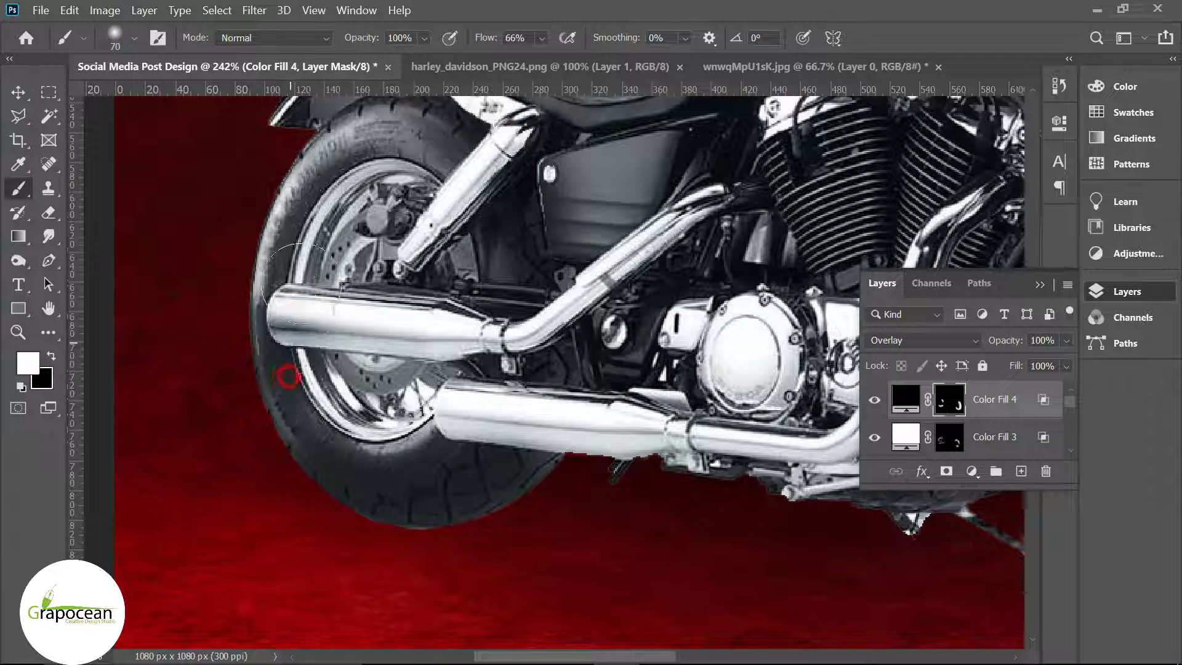
- Fit the whole post on screen to review the darkened tyres
{"action": "key", "text": "ctrl+0"}
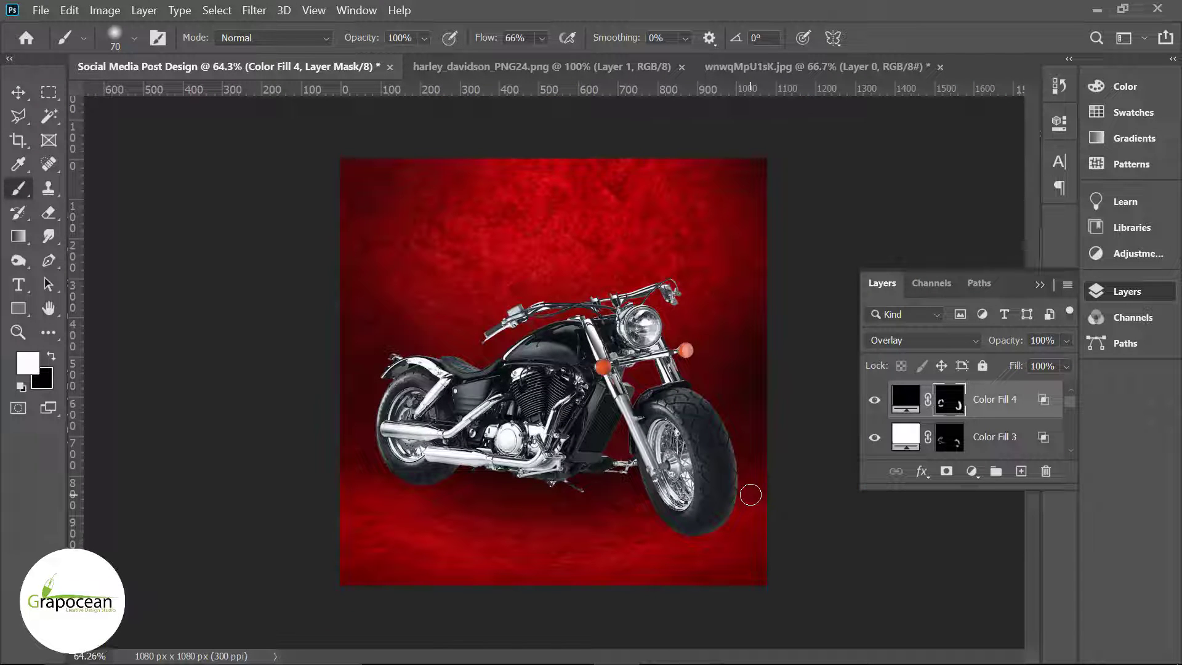
{"action": "scroll", "coordinate": [643, 389], "scroll_direction": "up", "scroll_amount": 3}
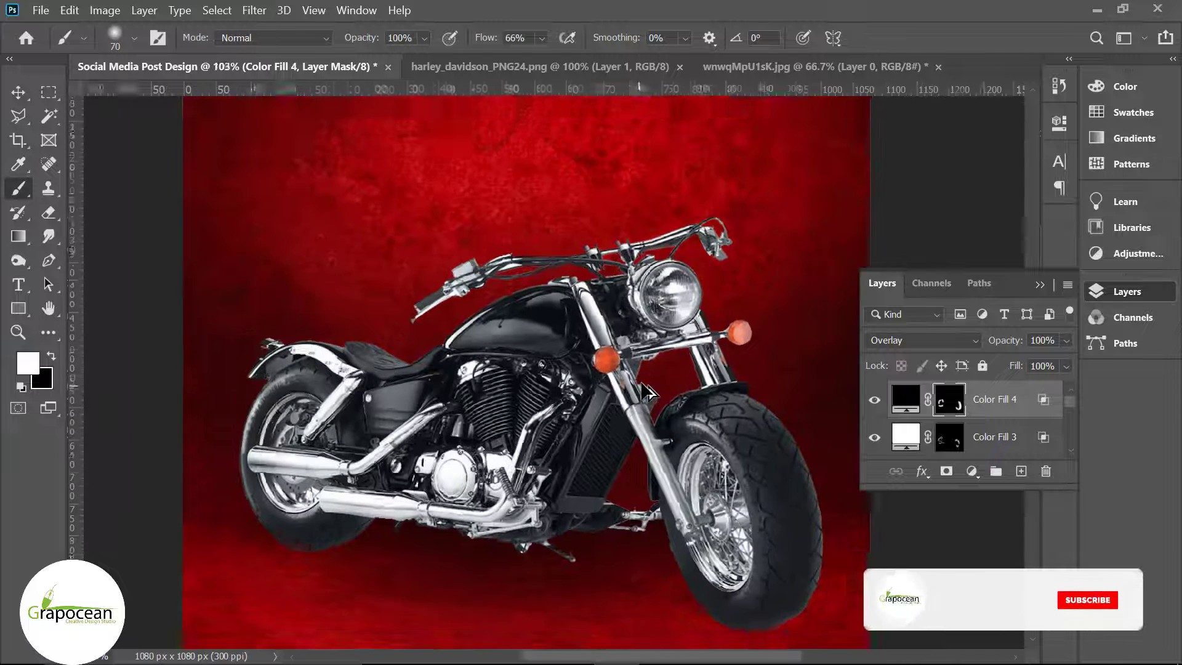
{"action": "scroll", "coordinate": [643, 390], "scroll_direction": "down", "scroll_amount": 2}
{"action": "scroll", "coordinate": [643, 389], "scroll_direction": "down", "scroll_amount": 1}
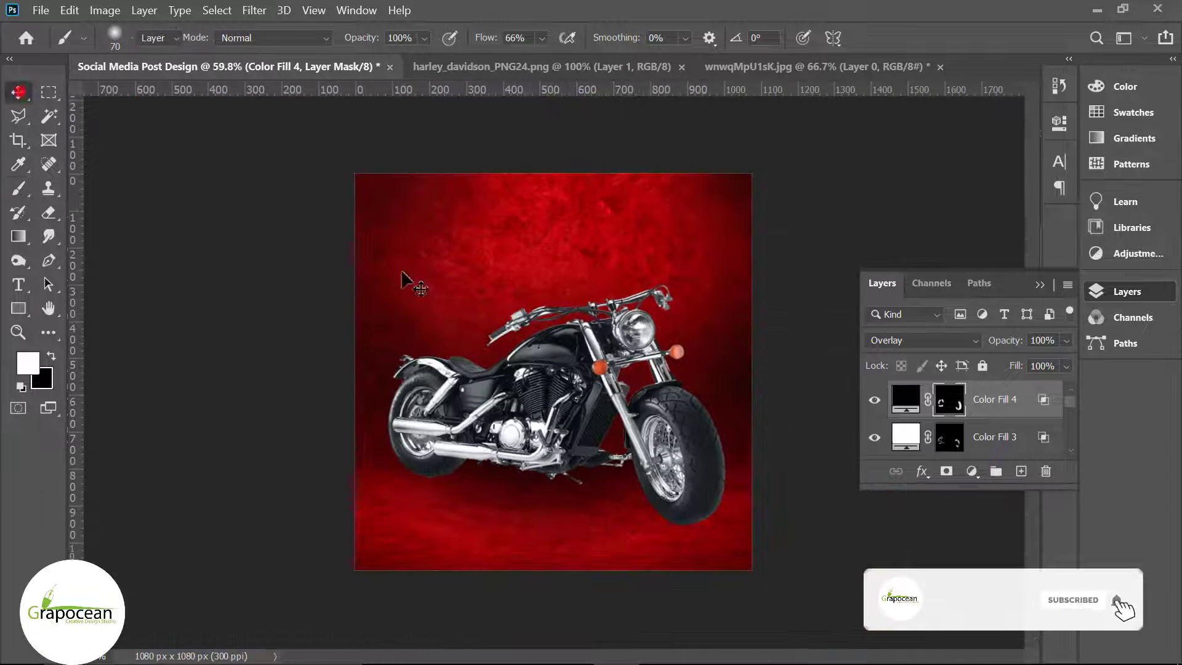
{"action": "scroll", "coordinate": [989, 431], "scroll_direction": "down", "scroll_amount": 1}
{"action": "left_click", "coordinate": [989, 431]}
- Free-transform Layer 2 to nudge the motorcycle upward and scale it down slightly
{"action": "scroll", "coordinate": [993, 403], "scroll_direction": "down", "scroll_amount": 1}
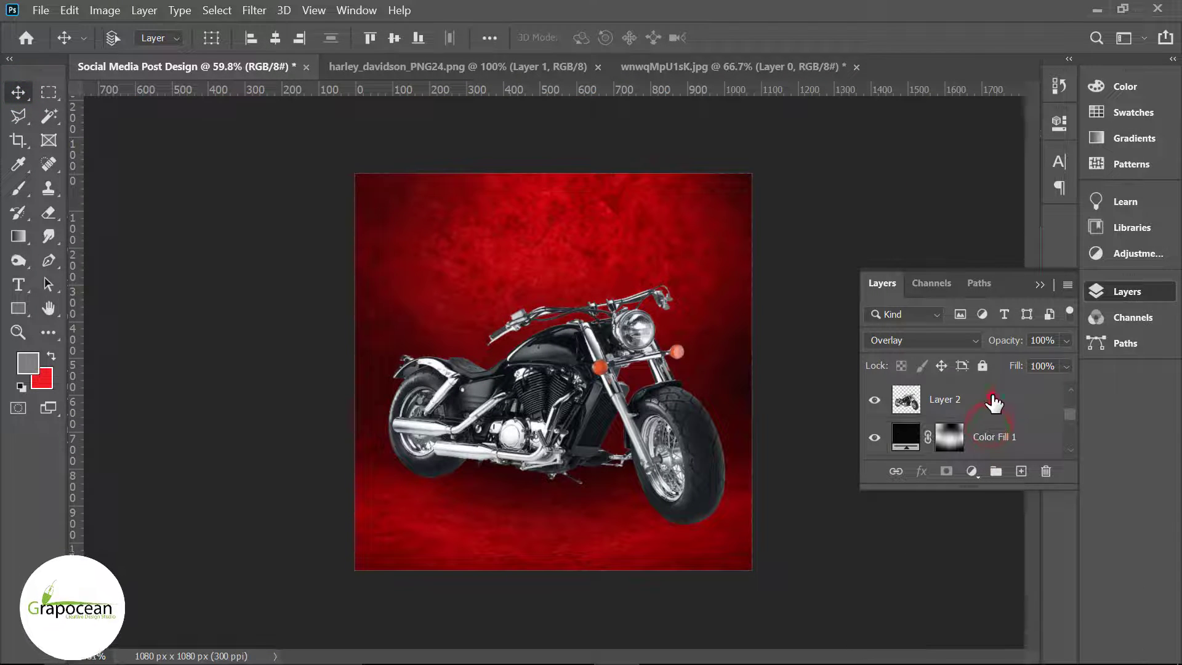
{"action": "left_click", "coordinate": [993, 403]}
{"action": "key", "text": "ctrl+t"}
{"action": "mouse_move", "coordinate": [577, 444]}
{"action": "left_mouse_down"}
{"action": "mouse_move", "coordinate": [582, 409]}
{"action": "mouse_move", "coordinate": [582, 480]}
{"action": "left_mouse_up"}
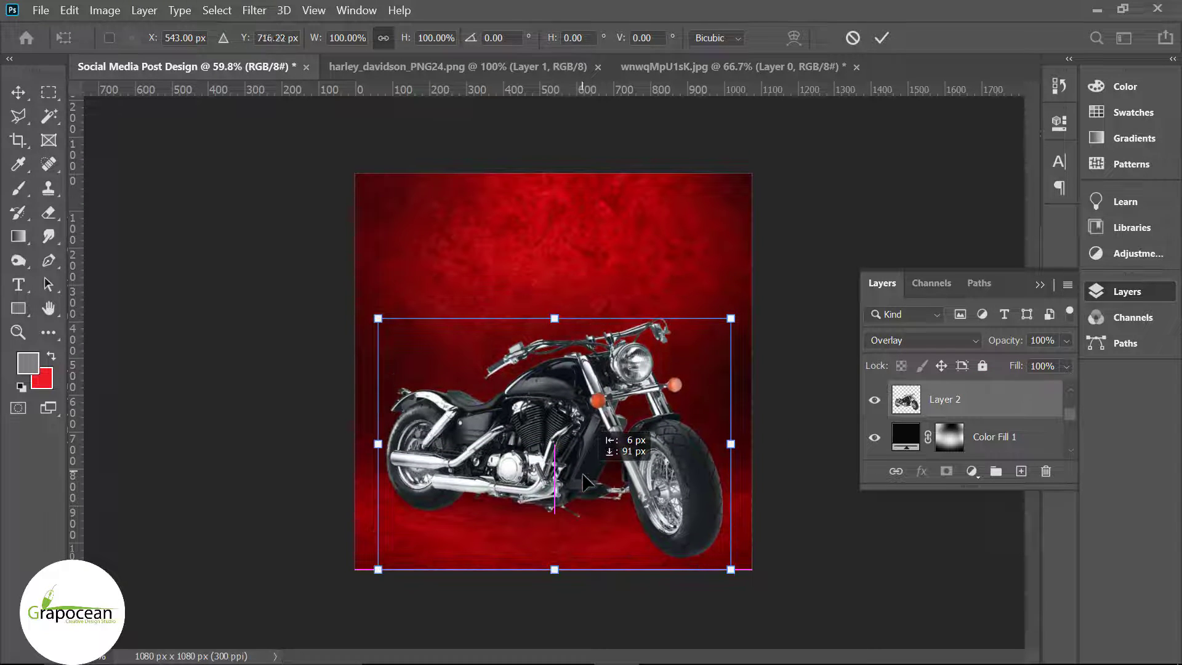
{"action": "left_click_drag", "start_coordinate": [583, 482], "coordinate": [585, 450]}
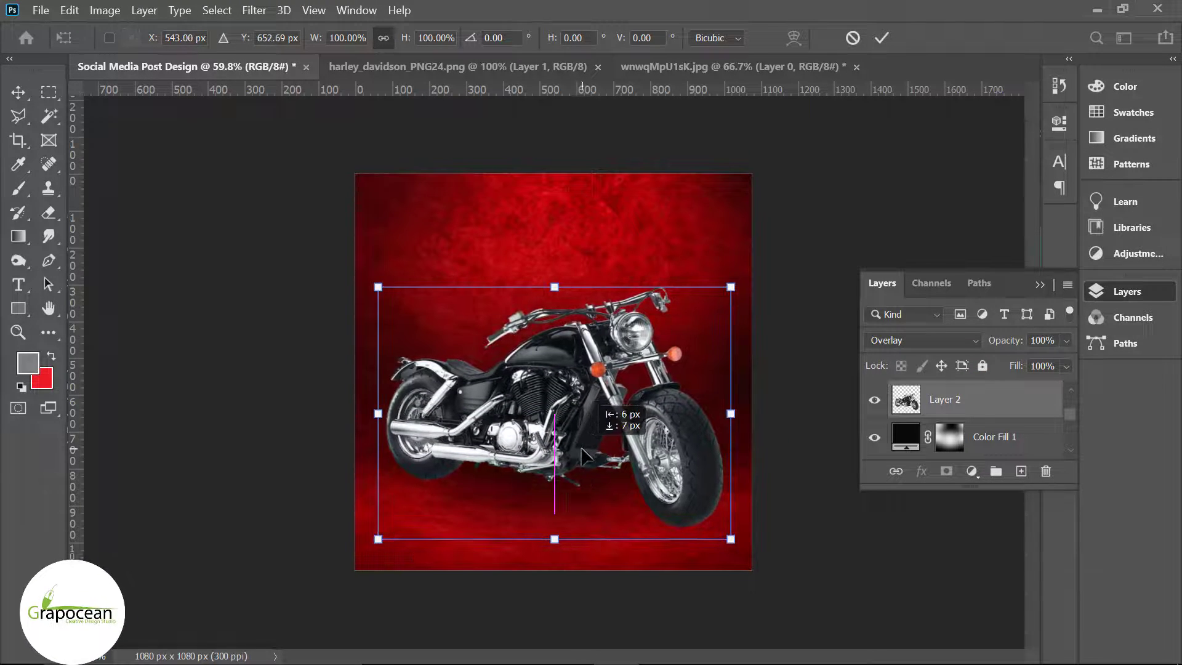
{"action": "left_click_drag", "start_coordinate": [731, 540], "coordinate": [725, 525]}
{"action": "left_click", "coordinate": [884, 37]}
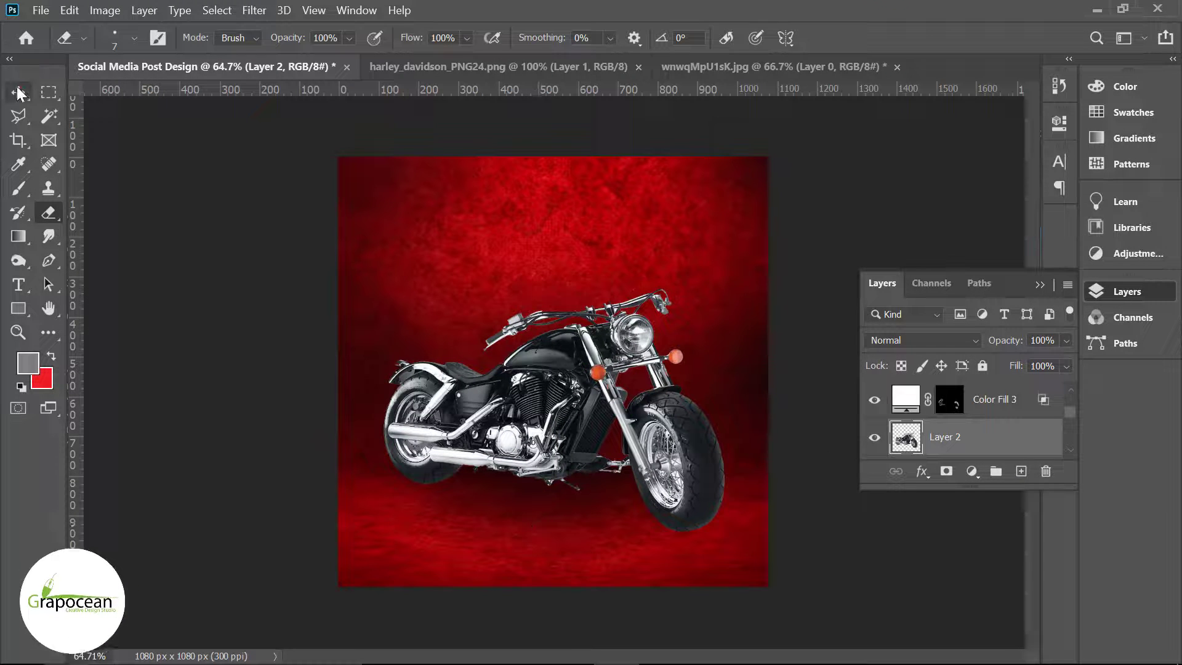
- Select Layer 1, briefly toggling its visibility to check the red background
{"action": "key", "text": "v"}
{"action": "left_click", "coordinate": [473, 274]}
{"action": "scroll", "coordinate": [914, 443], "scroll_direction": "up", "scroll_amount": 1}
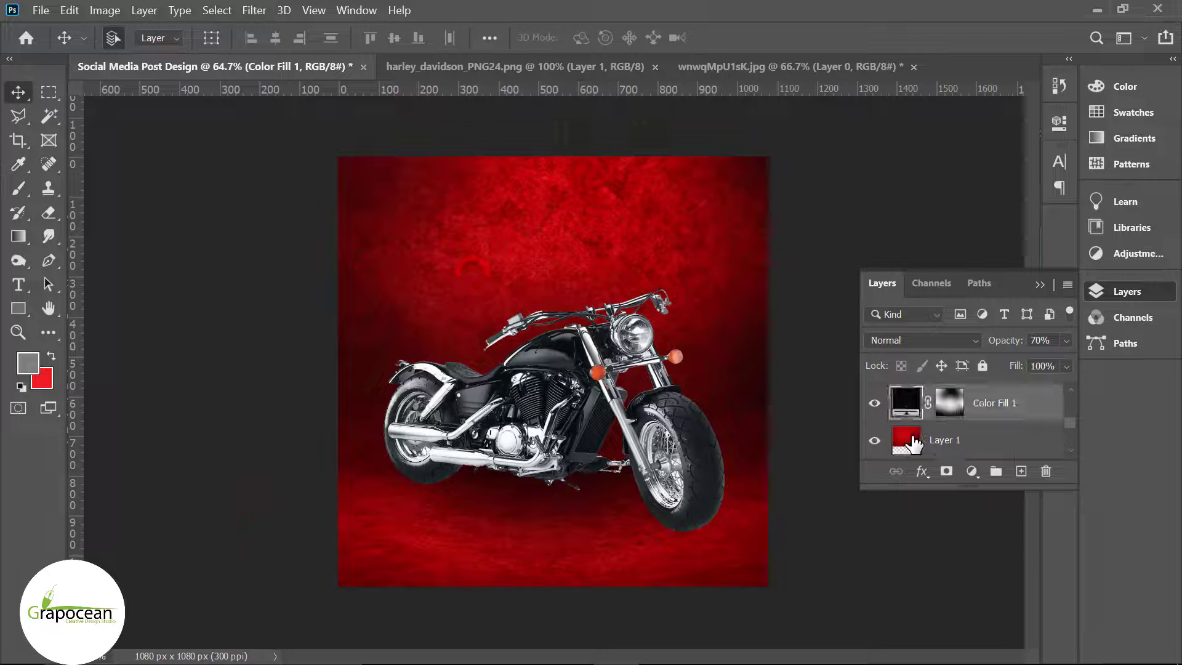
{"action": "left_click", "coordinate": [875, 440]}
{"action": "left_click", "coordinate": [972, 431]}
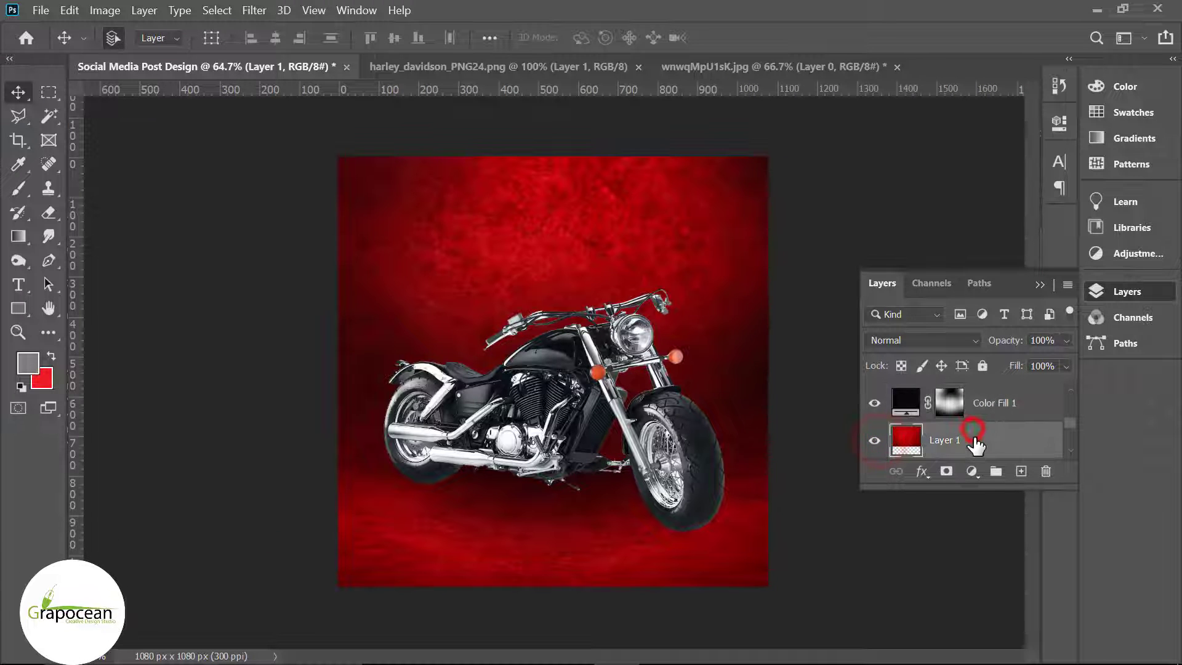
- Add a grey Solid Color fill layer in Color blend mode above Layer 1
{"action": "left_click", "coordinate": [971, 473]}
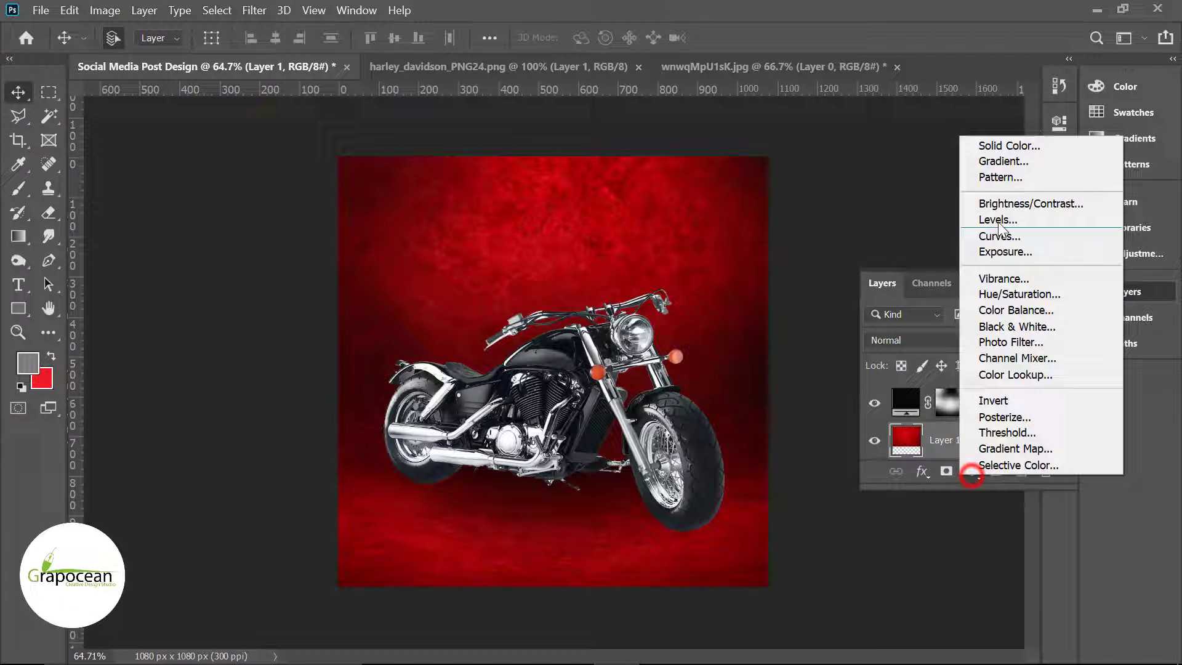
{"action": "left_click", "coordinate": [1020, 145]}
{"action": "left_click", "coordinate": [960, 338]}
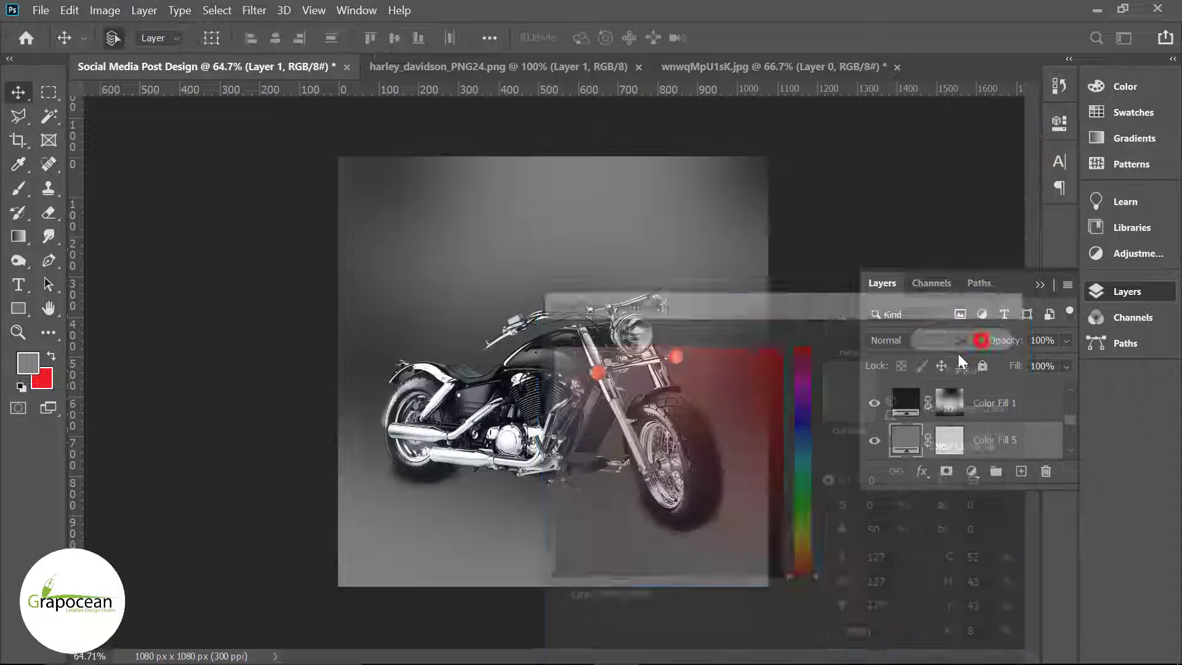
{"action": "left_click", "coordinate": [929, 341]}
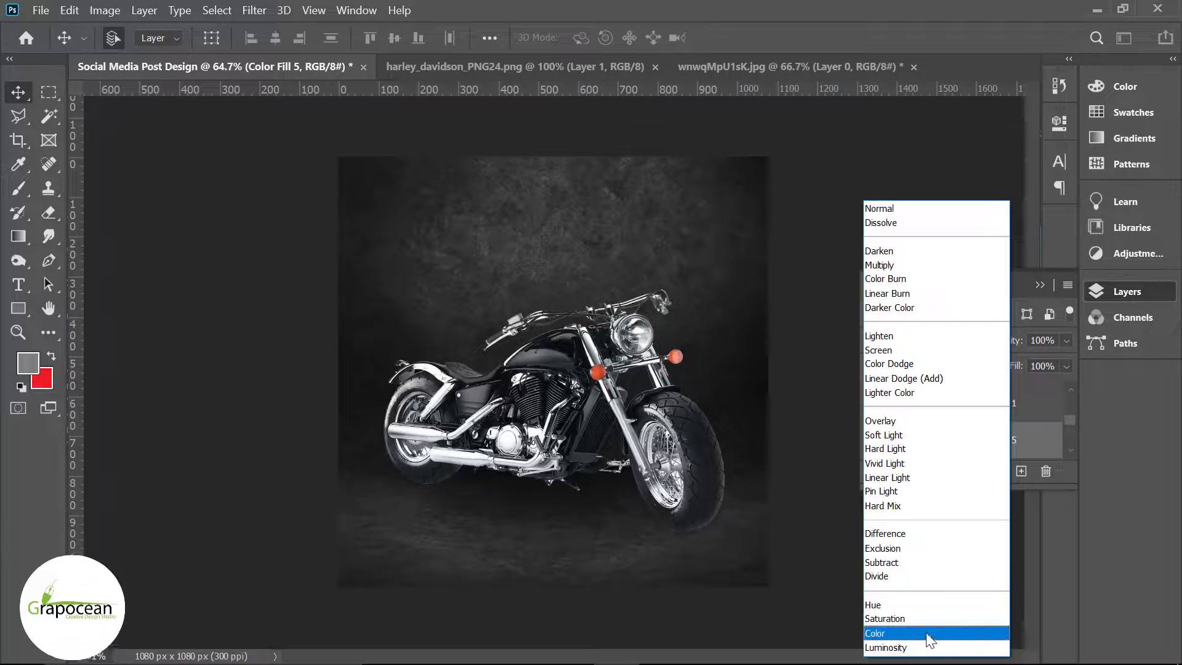
{"action": "left_click", "coordinate": [926, 632]}
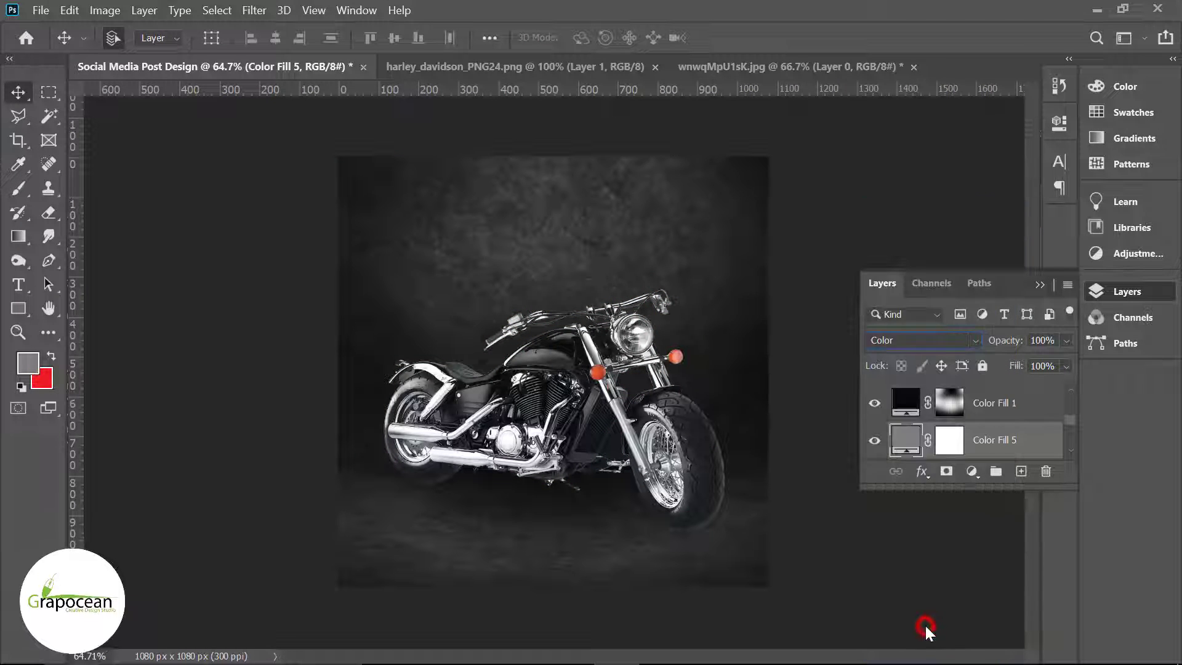
- Reset colours to default black and white and zoom in on the motorcycle
{"action": "key", "text": "b"}
{"action": "key", "text": "d"}
{"action": "left_click", "coordinate": [18, 91]}
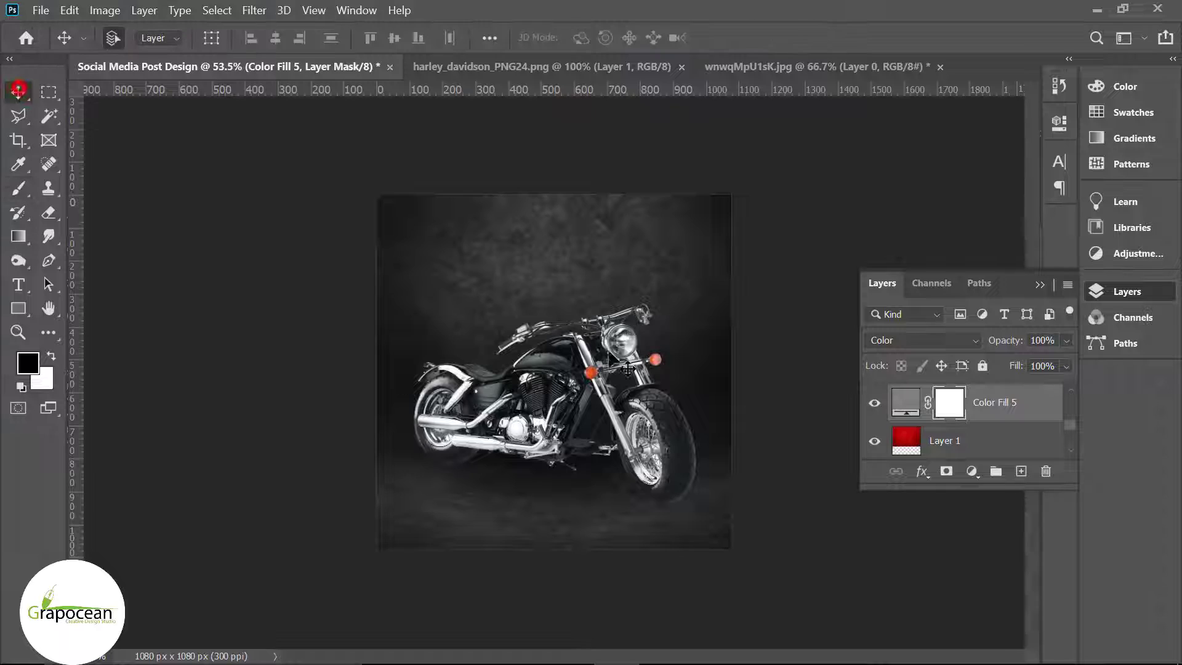
{"action": "scroll", "coordinate": [763, 504], "scroll_direction": "up", "scroll_amount": 1}
{"action": "scroll", "coordinate": [730, 503], "scroll_direction": "up", "scroll_amount": 1}
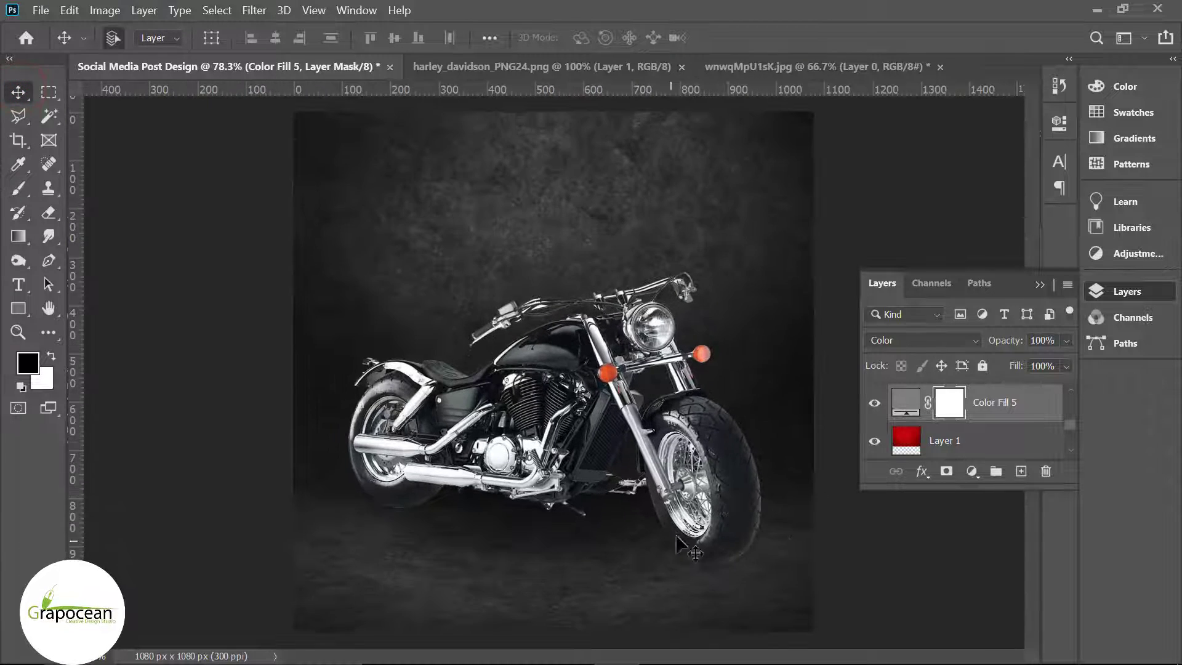
{"action": "scroll", "coordinate": [616, 573], "scroll_direction": "up", "scroll_amount": 3}
{"action": "scroll", "coordinate": [614, 575], "scroll_direction": "up", "scroll_amount": 1}
{"action": "scroll", "coordinate": [299, 473], "scroll_direction": "up", "scroll_amount": 2}
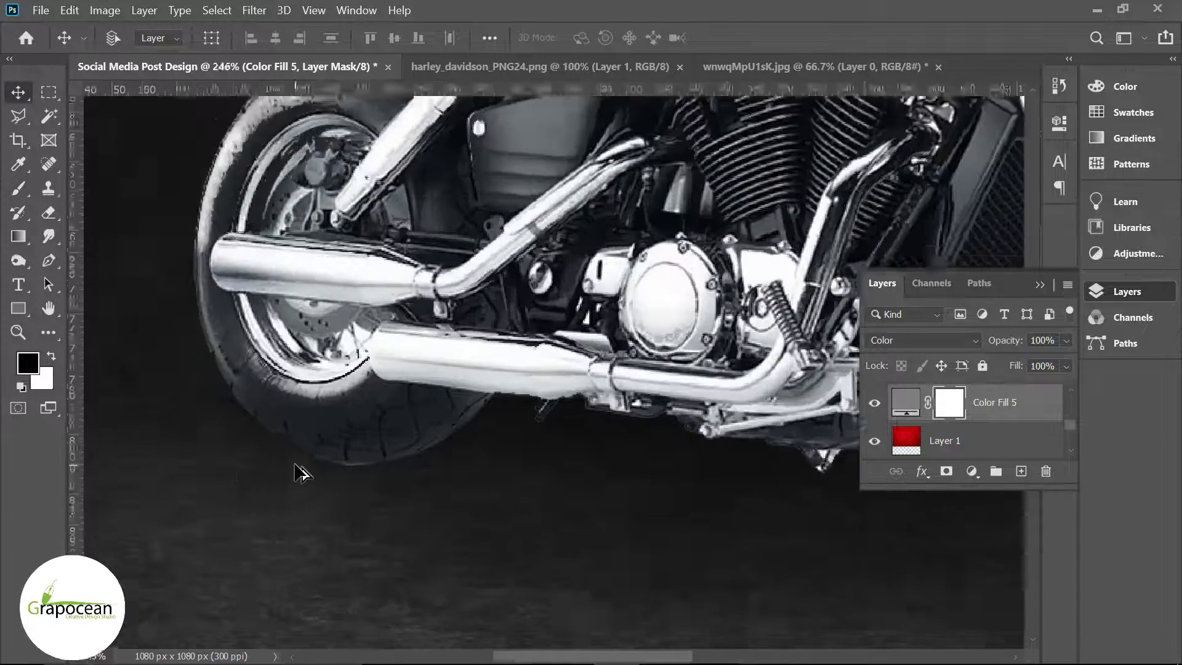
{"action": "scroll", "coordinate": [299, 473], "scroll_direction": "up", "scroll_amount": 2}
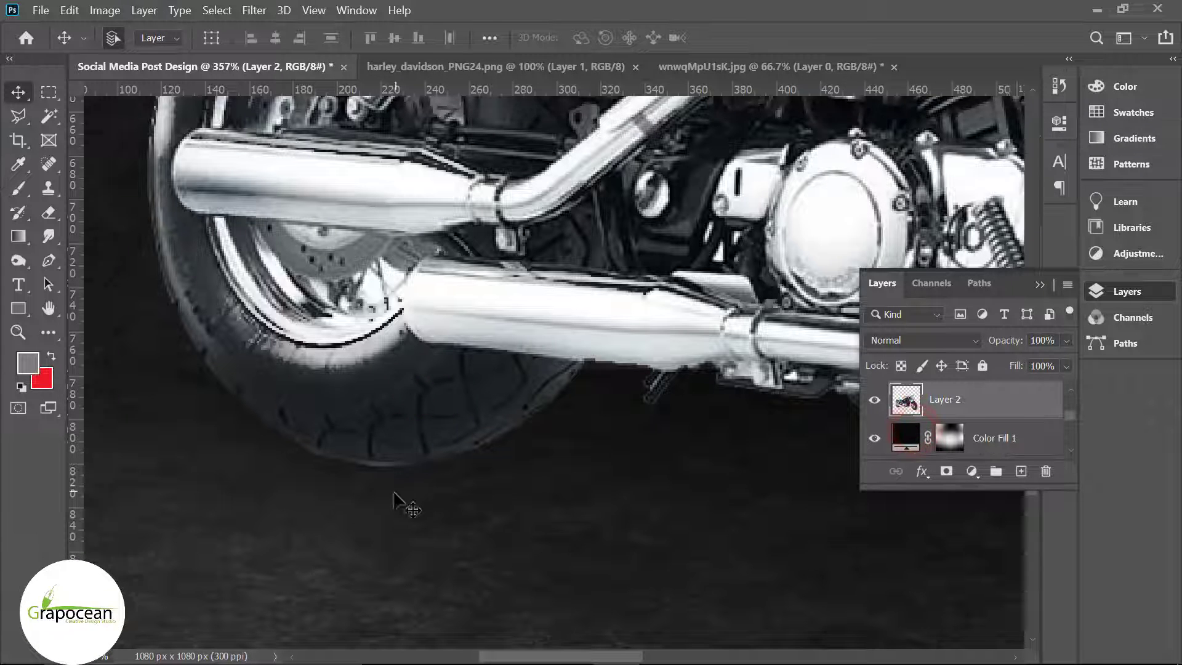
{"action": "scroll", "coordinate": [396, 501], "scroll_direction": "up", "scroll_amount": 4}
- Select the Eraser tool and zoom in close on the rear tyre edge
{"action": "left_click", "coordinate": [49, 213]}
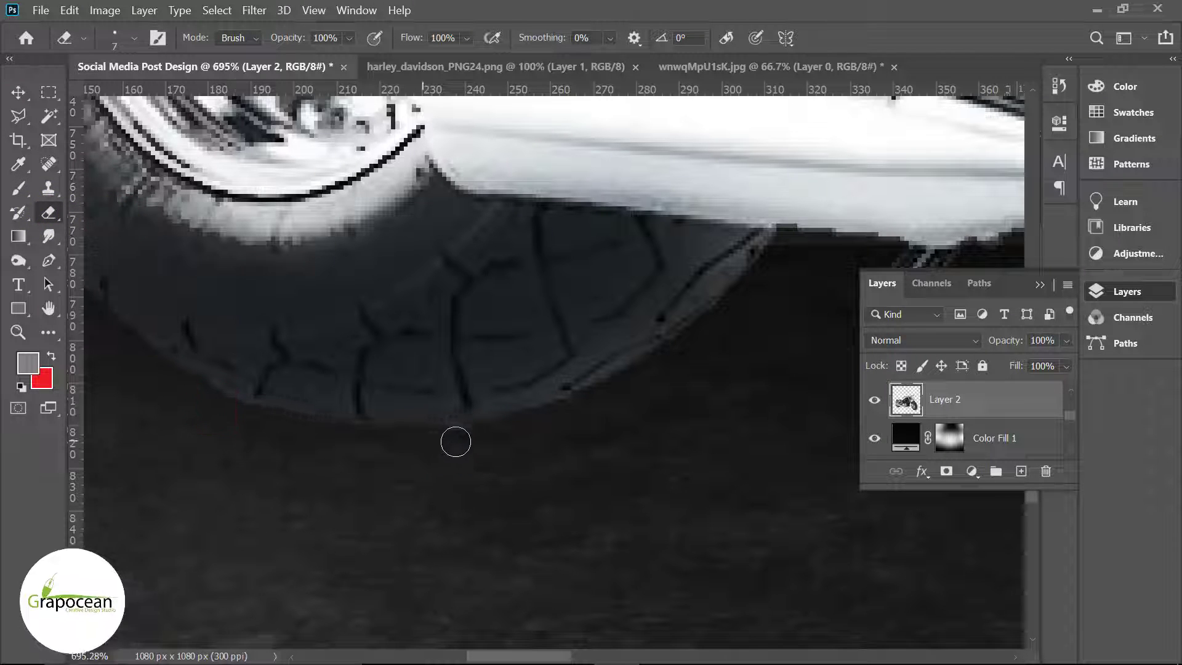
{"action": "scroll", "coordinate": [456, 441], "scroll_direction": "down", "scroll_amount": 2}
{"action": "scroll", "coordinate": [685, 374], "scroll_direction": "down", "scroll_amount": 2}
{"action": "scroll", "coordinate": [719, 448], "scroll_direction": "down", "scroll_amount": 3}
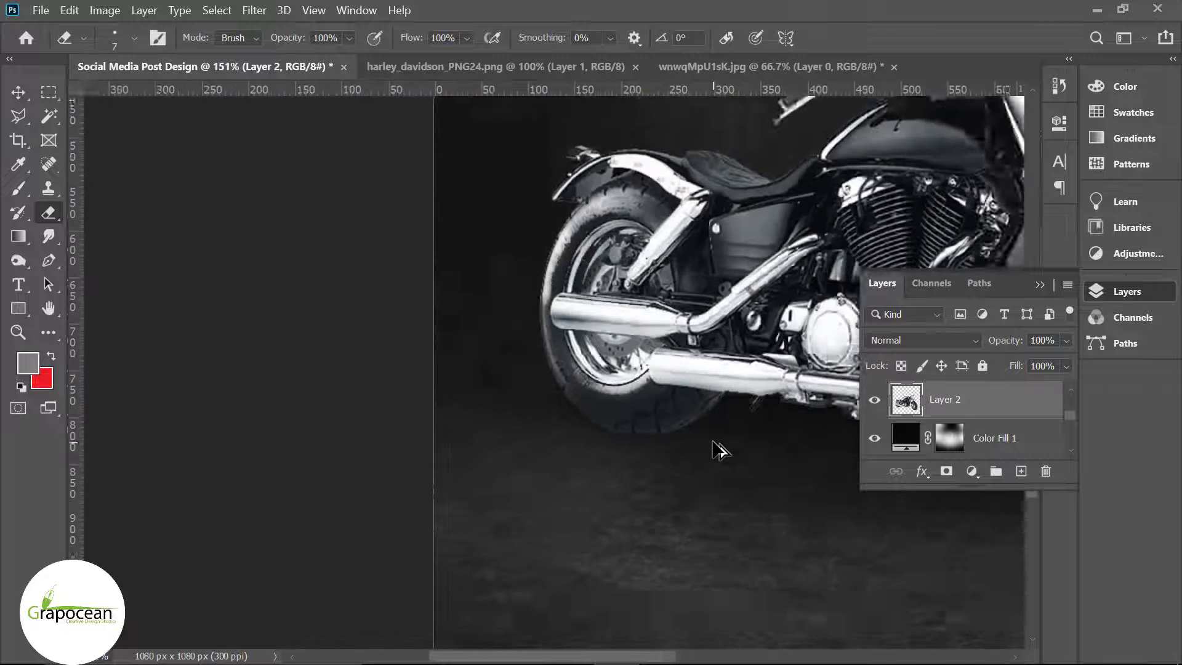
{"action": "scroll", "coordinate": [546, 296], "scroll_direction": "up", "scroll_amount": 3}
{"action": "scroll", "coordinate": [629, 152], "scroll_direction": "up", "scroll_amount": 3}
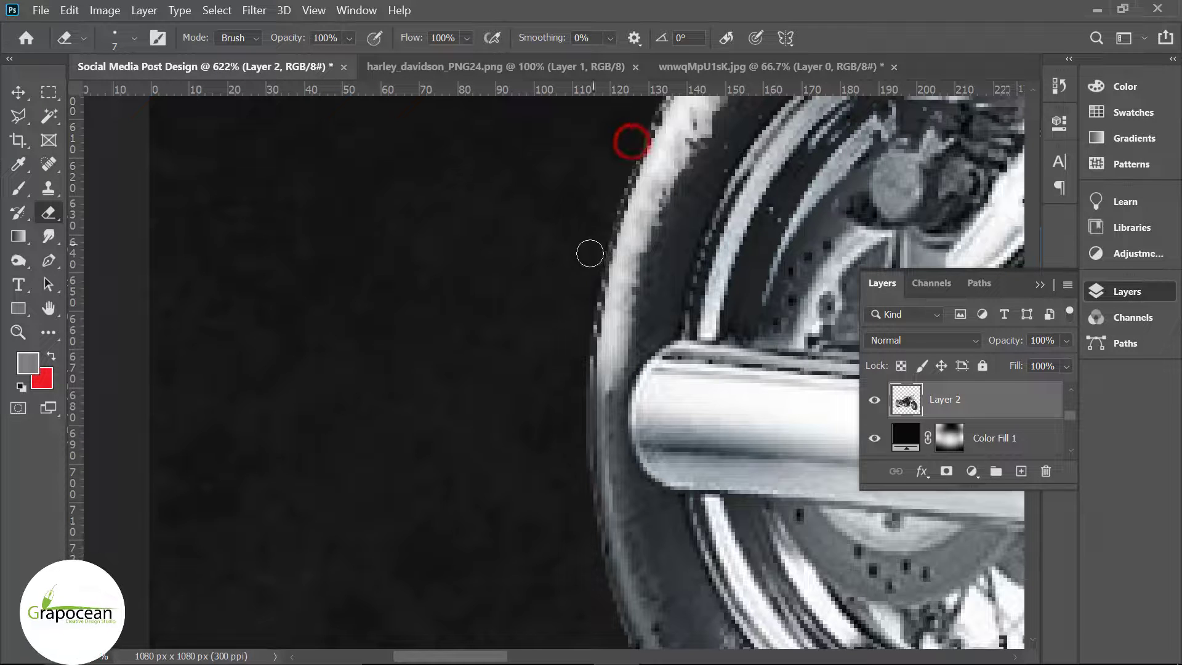
{"action": "scroll", "coordinate": [615, 488], "scroll_direction": "down", "scroll_amount": 3}
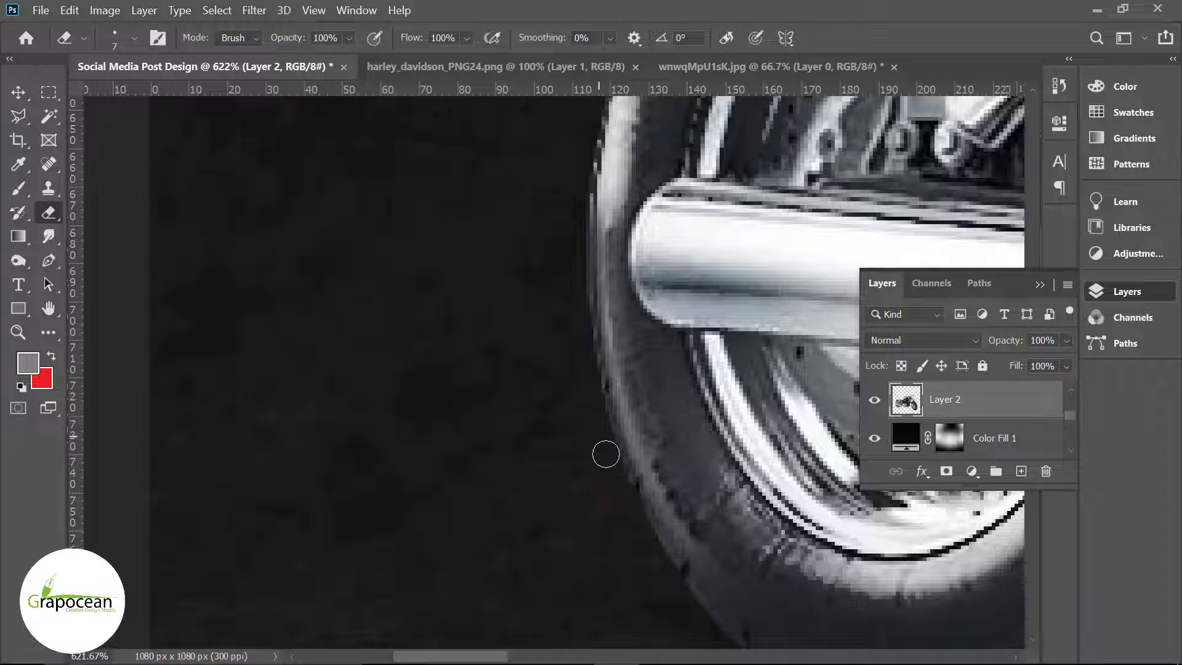
{"action": "scroll", "coordinate": [559, 517], "scroll_direction": "down", "scroll_amount": 2}
{"action": "scroll", "coordinate": [572, 484], "scroll_direction": "down", "scroll_amount": 3}
{"action": "scroll", "coordinate": [572, 483], "scroll_direction": "up", "scroll_amount": 3}
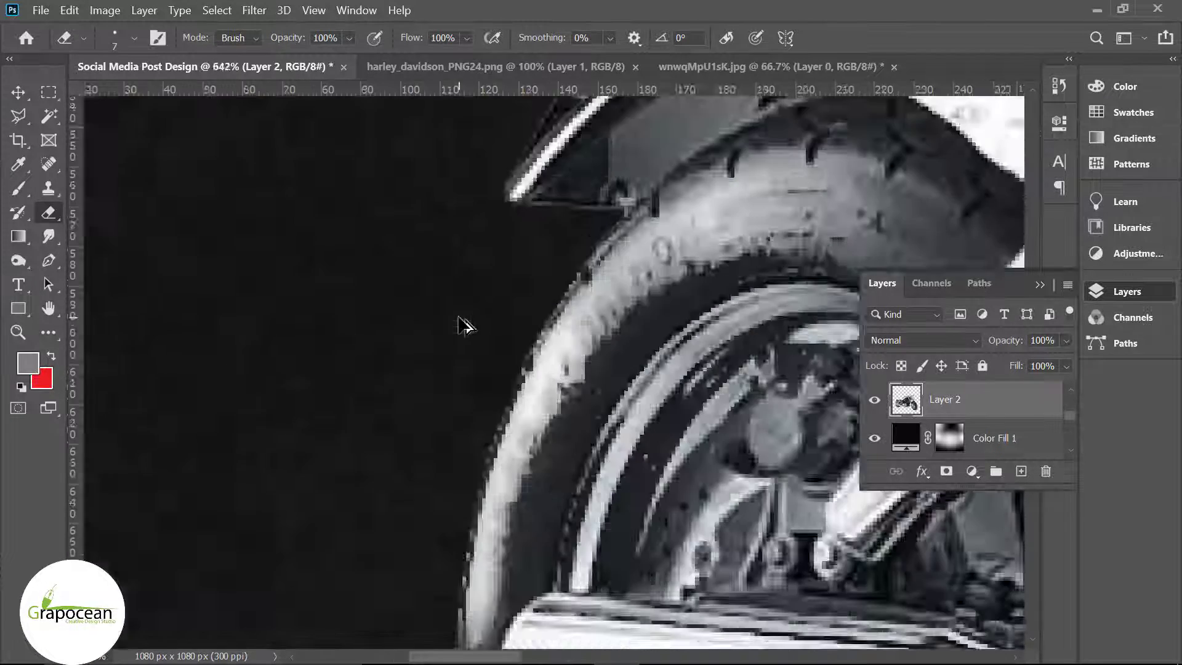
{"action": "scroll", "coordinate": [462, 325], "scroll_direction": "up", "scroll_amount": 3}
- Erase stray background pixels along the rear tyre edge and beside the exhaust pipe
{"action": "left_click", "coordinate": [653, 223]}
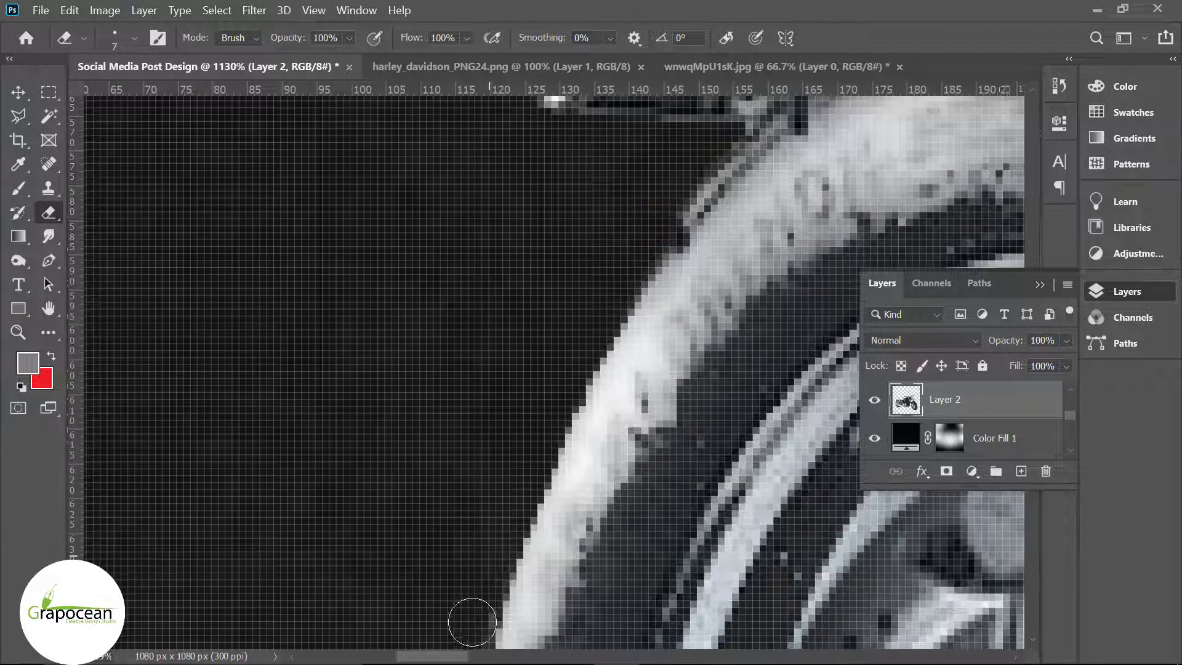
{"action": "scroll", "coordinate": [509, 401], "scroll_direction": "down", "scroll_amount": 3}
{"action": "scroll", "coordinate": [474, 438], "scroll_direction": "down", "scroll_amount": 2}
{"action": "left_click", "coordinate": [471, 440]}
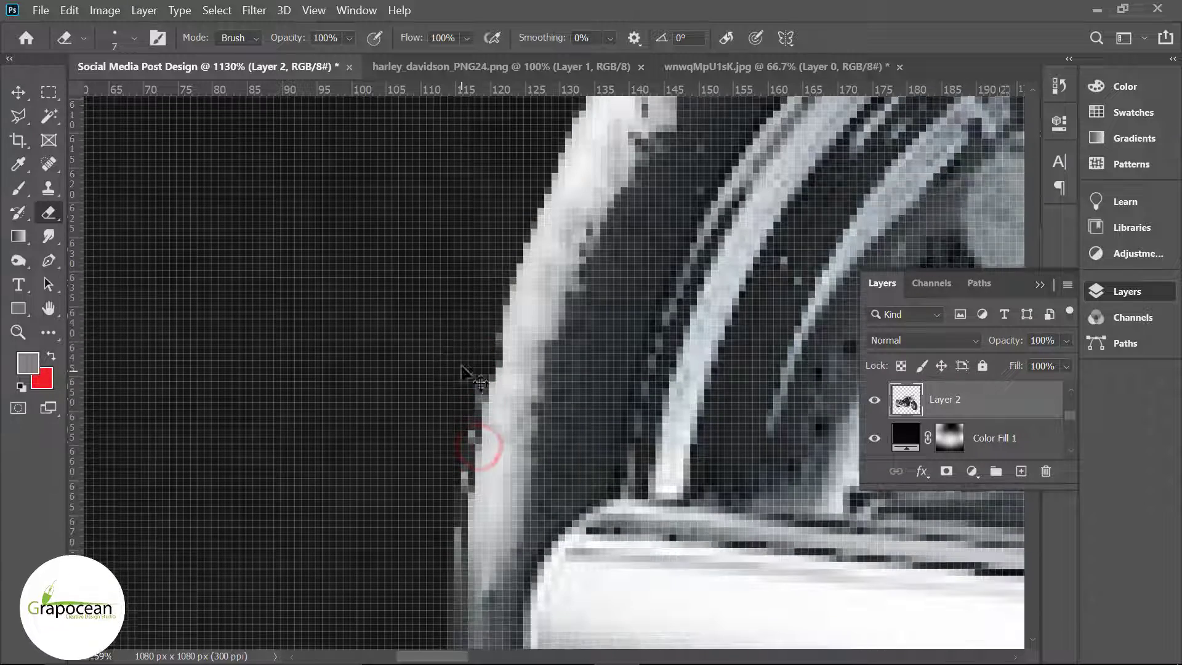
{"action": "scroll", "coordinate": [515, 295], "scroll_direction": "down", "scroll_amount": 3}
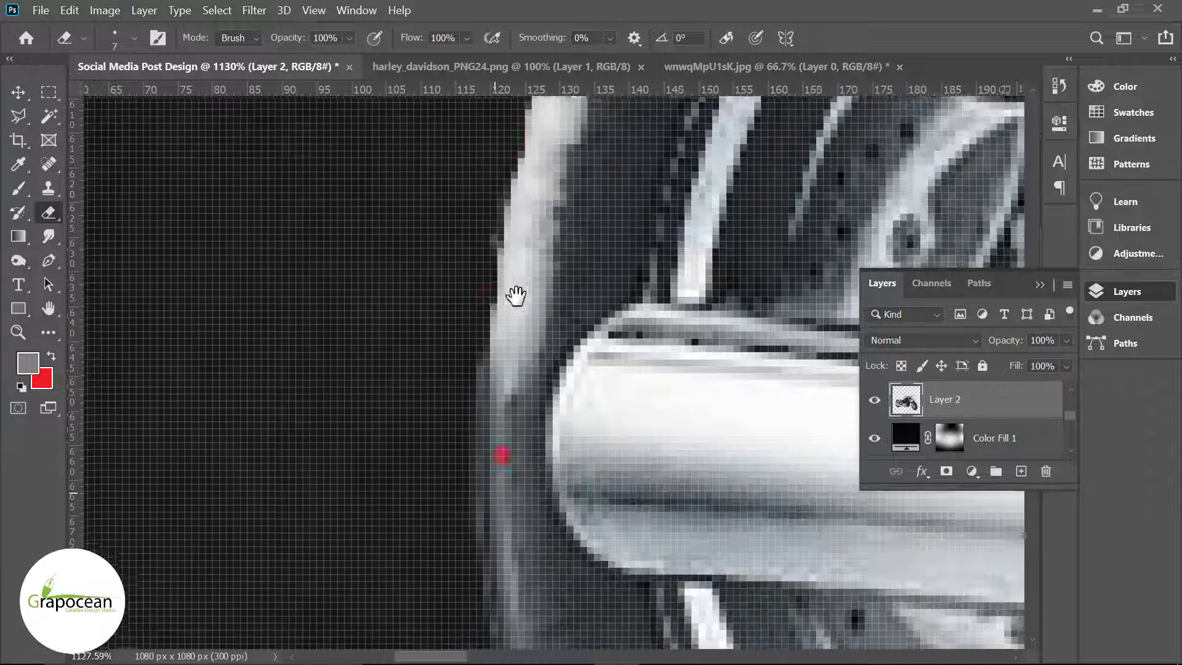
{"action": "scroll", "coordinate": [481, 428], "scroll_direction": "down", "scroll_amount": 1}
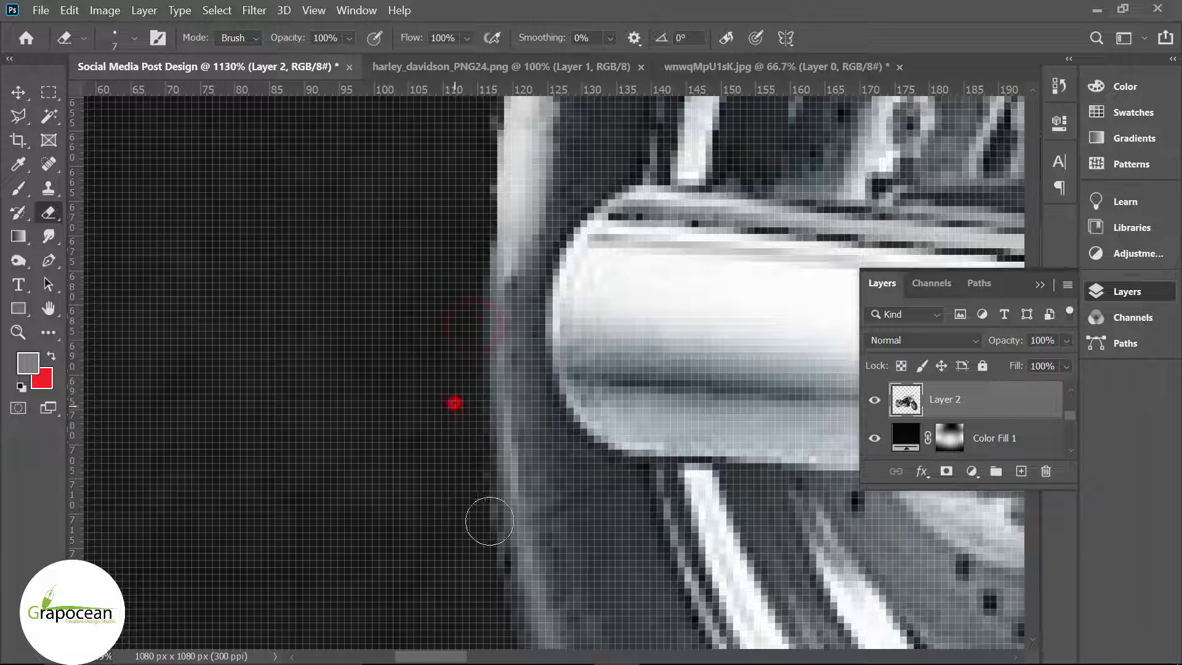
{"action": "left_click", "coordinate": [456, 424]}
{"action": "scroll", "coordinate": [430, 400], "scroll_direction": "down", "scroll_amount": 1}
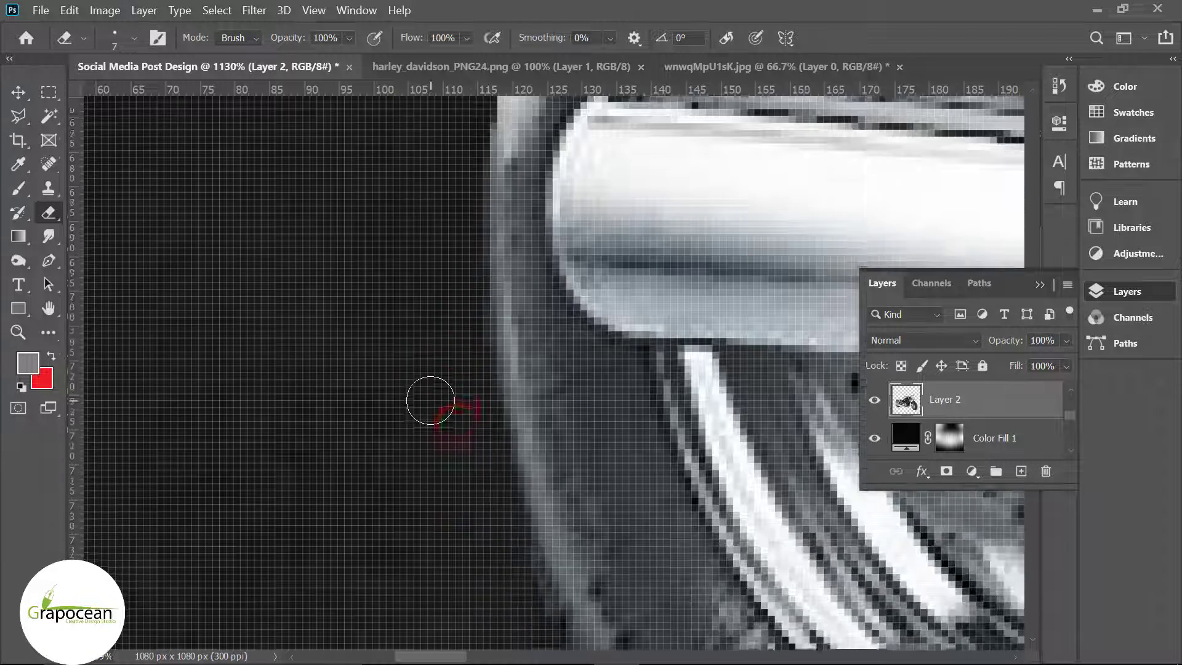
{"action": "scroll", "coordinate": [431, 400], "scroll_direction": "down", "scroll_amount": 1}
- Pan along the tyre edge and zoom back out to view the whole post
{"action": "left_click_drag", "start_coordinate": [553, 573], "coordinate": [479, 296]}
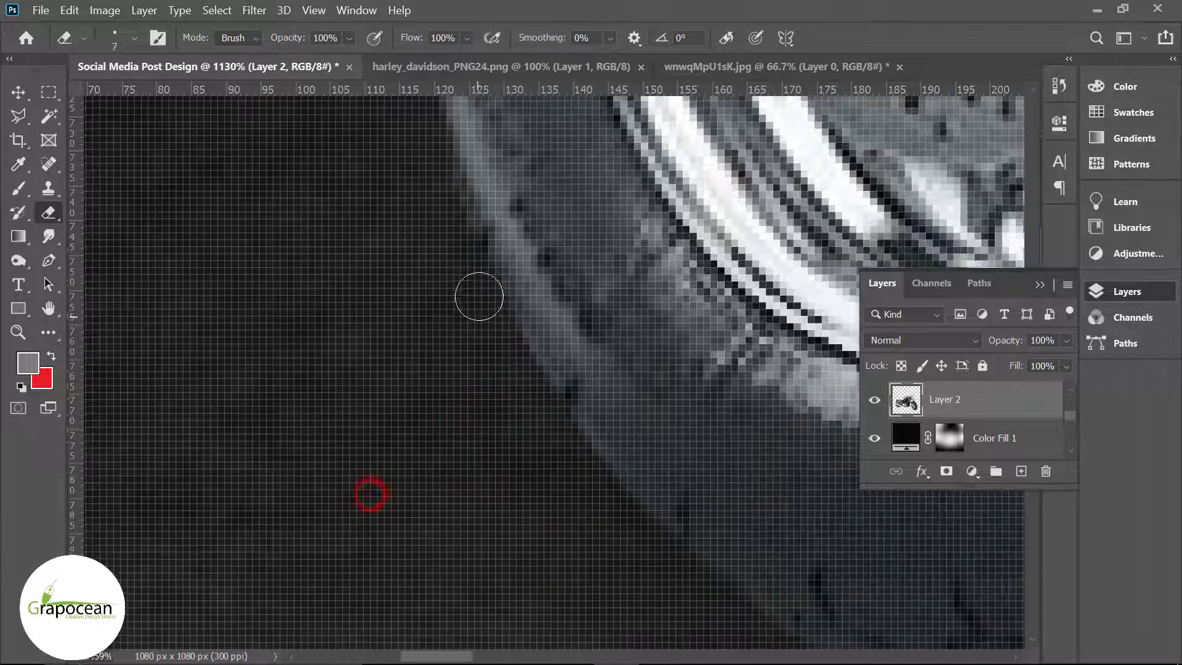
{"action": "scroll", "coordinate": [609, 530], "scroll_direction": "down", "scroll_amount": 5}
{"action": "scroll", "coordinate": [449, 496], "scroll_direction": "down", "scroll_amount": 3}
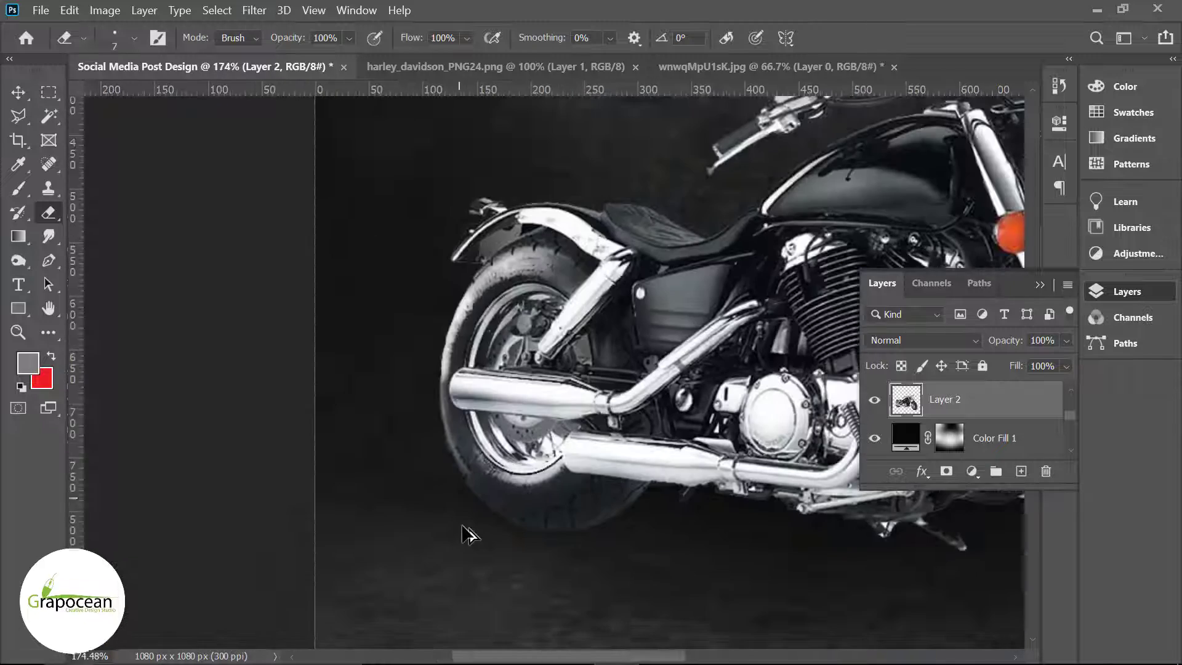
{"action": "scroll", "coordinate": [464, 535], "scroll_direction": "down", "scroll_amount": 1}
{"action": "scroll", "coordinate": [482, 528], "scroll_direction": "down", "scroll_amount": 1}
{"action": "scroll", "coordinate": [582, 584], "scroll_direction": "down", "scroll_amount": 2}
{"action": "scroll", "coordinate": [631, 582], "scroll_direction": "down", "scroll_amount": 1}
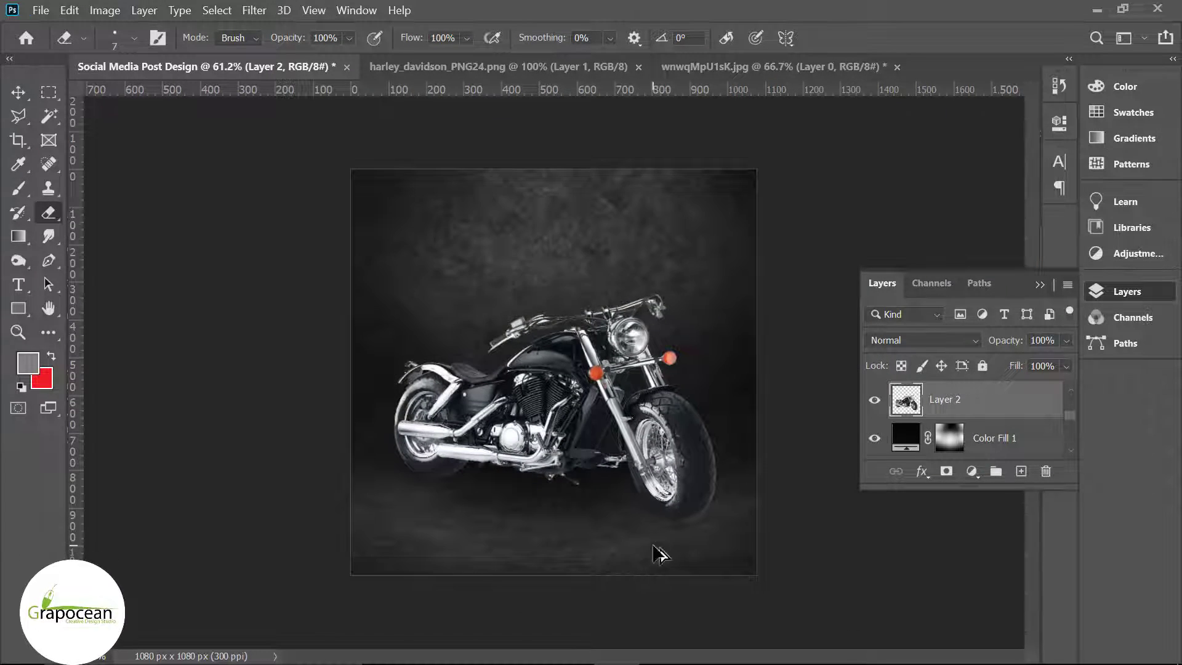
{"action": "scroll", "coordinate": [659, 554], "scroll_direction": "up", "scroll_amount": 2}
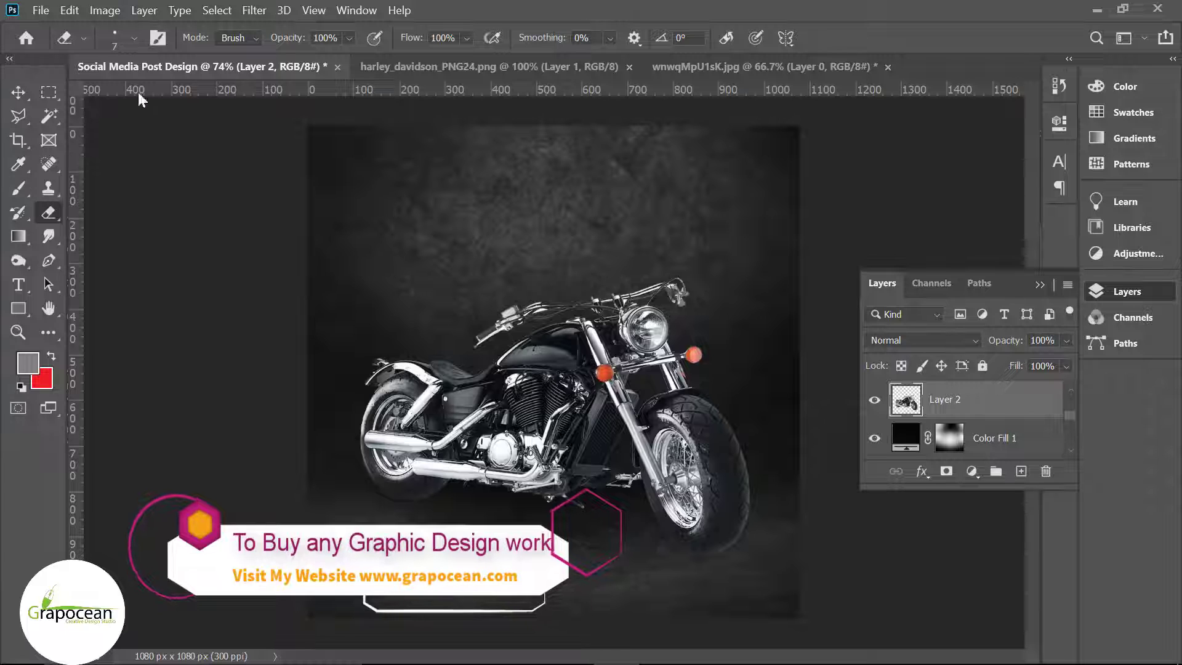
- Select Color Fill 5, shrink the brush to 175 px, and undo a trial yellowish headlight glow
{"action": "key", "text": "v"}
{"action": "left_click", "coordinate": [613, 229]}
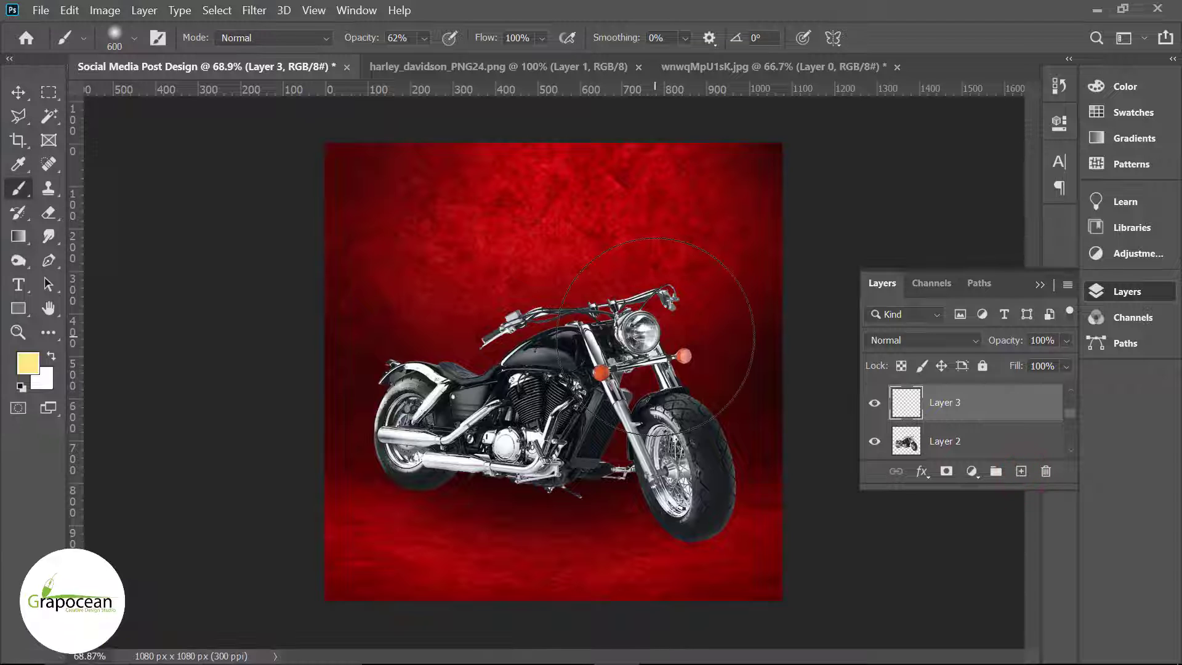
{"action": "key", "text": "bracketleft"}
{"action": "key", "text": "bracketleft"}
{"action": "key", "text": "bracketleft"}
{"action": "left_click", "coordinate": [642, 331]}
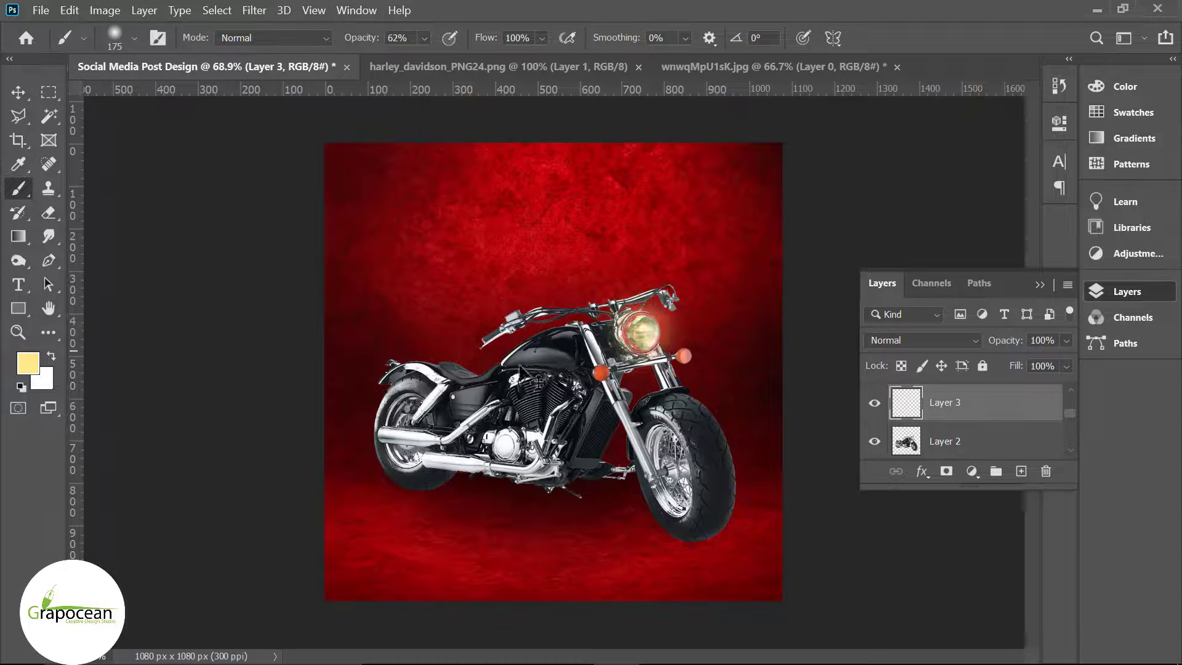
{"action": "key", "text": "ctrl+z"}
- Sample a dark red, then a brighter red, from the canvas as the foreground colour
{"action": "left_click", "coordinate": [27, 363]}
{"action": "left_click", "coordinate": [427, 193]}
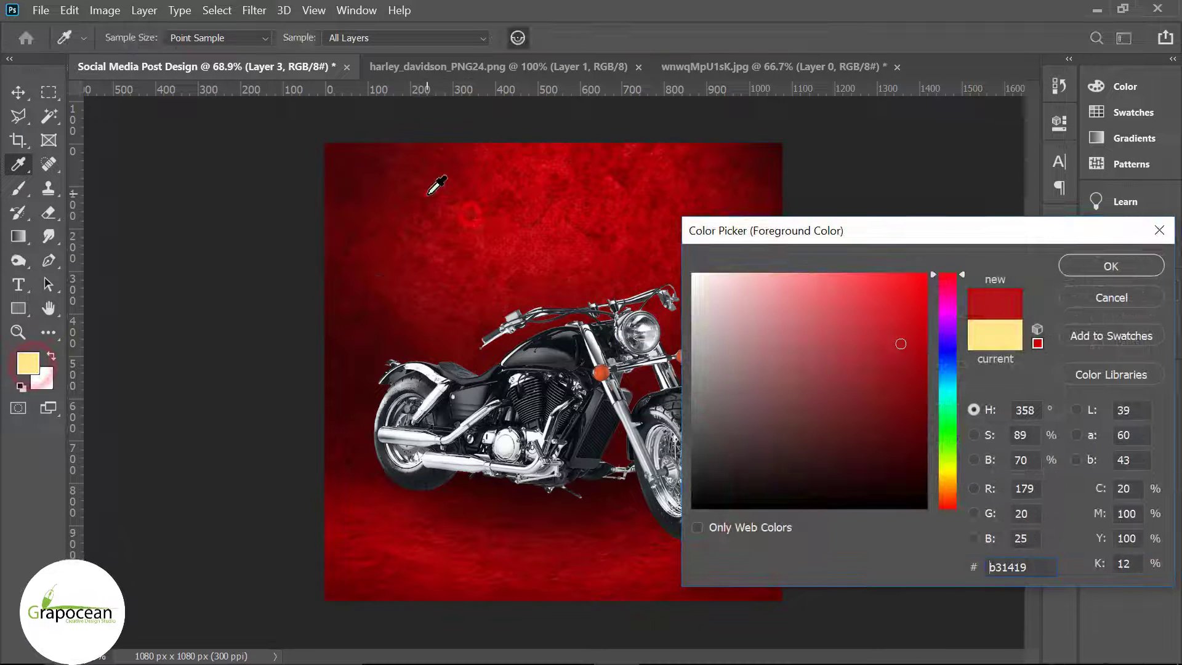
{"action": "left_click", "coordinate": [1082, 272]}
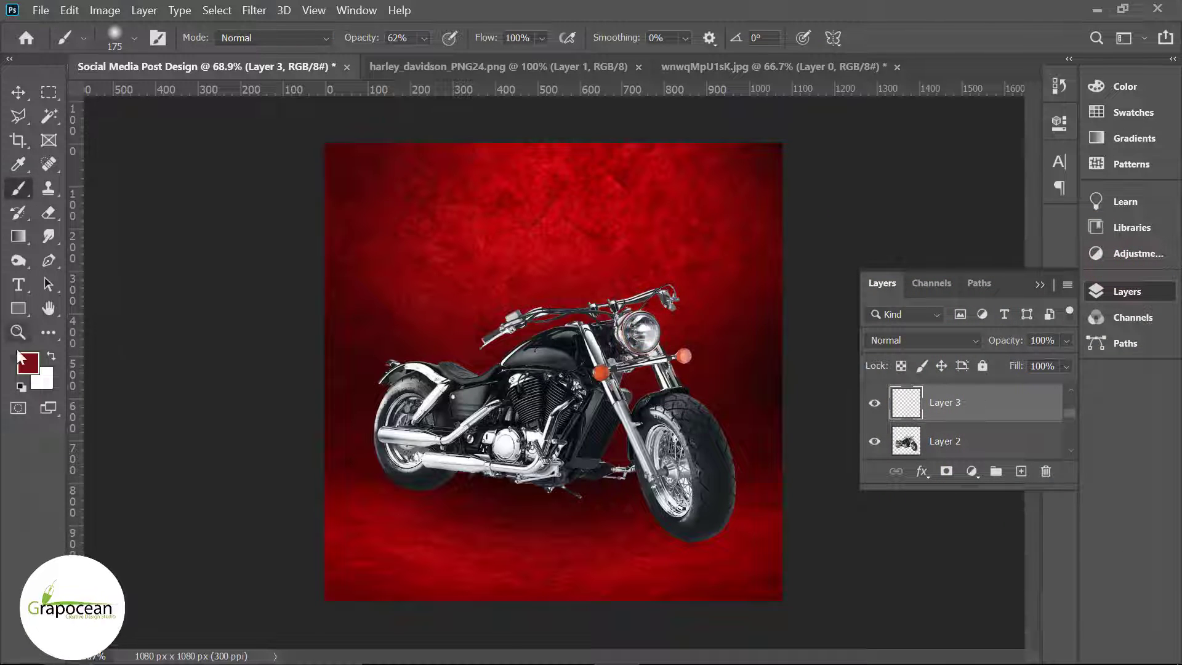
{"action": "left_click", "coordinate": [27, 362]}
{"action": "left_click", "coordinate": [554, 223]}
{"action": "left_click", "coordinate": [1108, 263]}
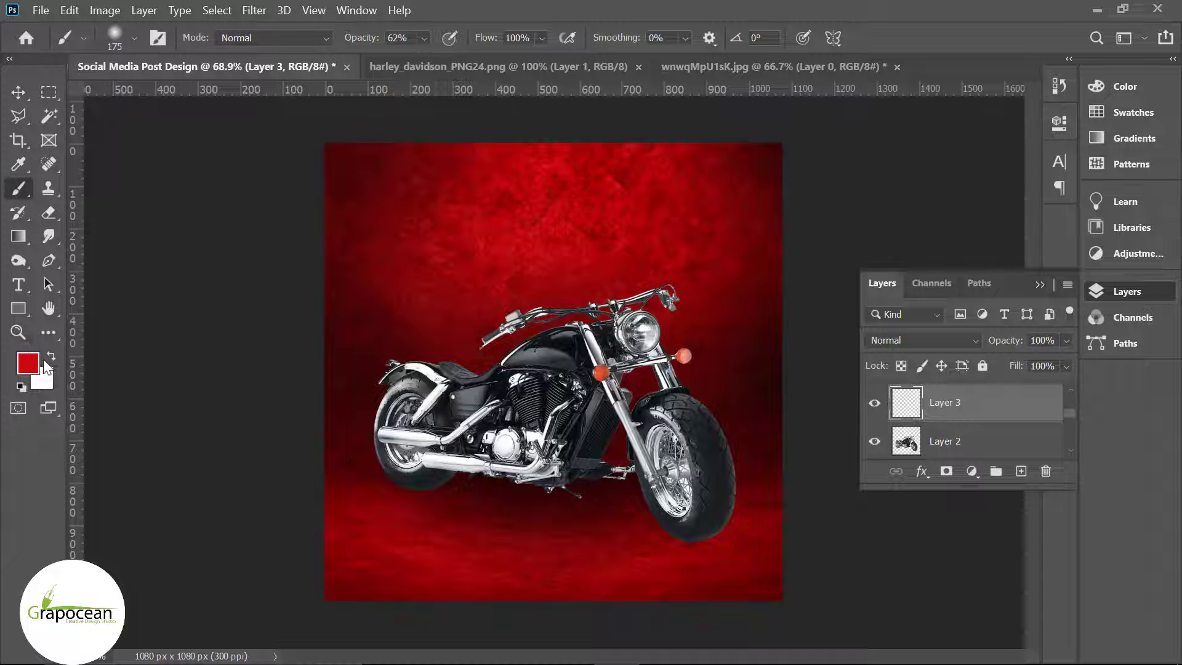
- Build up a soft white glow on the headlight with two brush dabs
{"action": "left_click", "coordinate": [643, 335]}
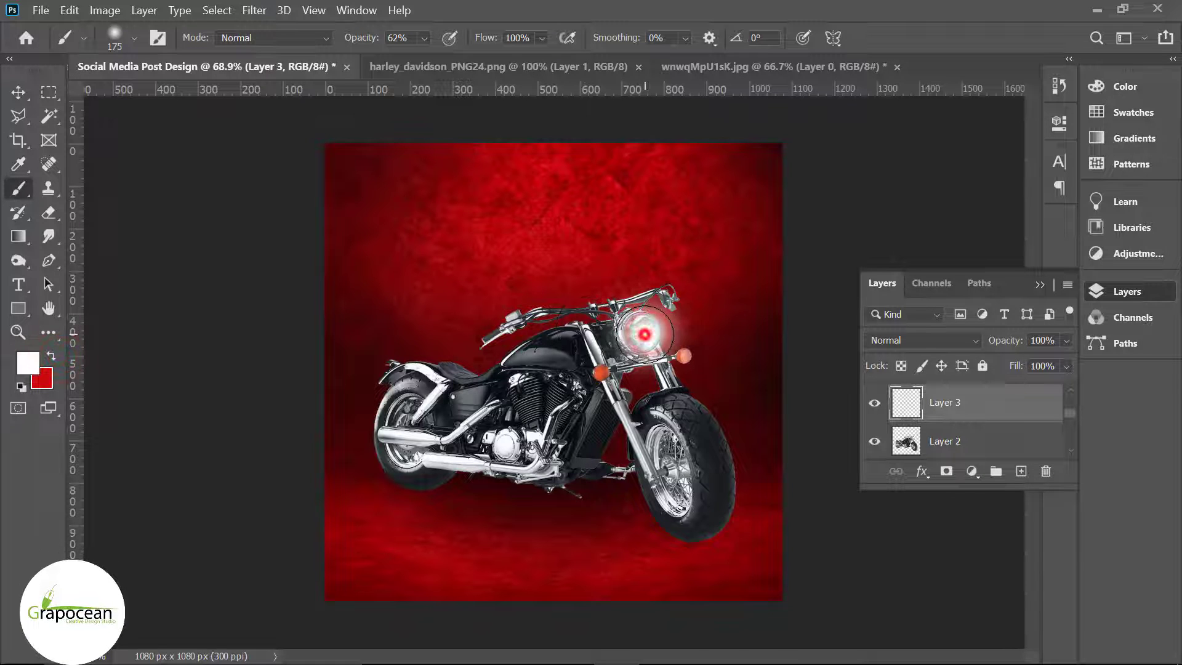
{"action": "left_click", "coordinate": [644, 334]}
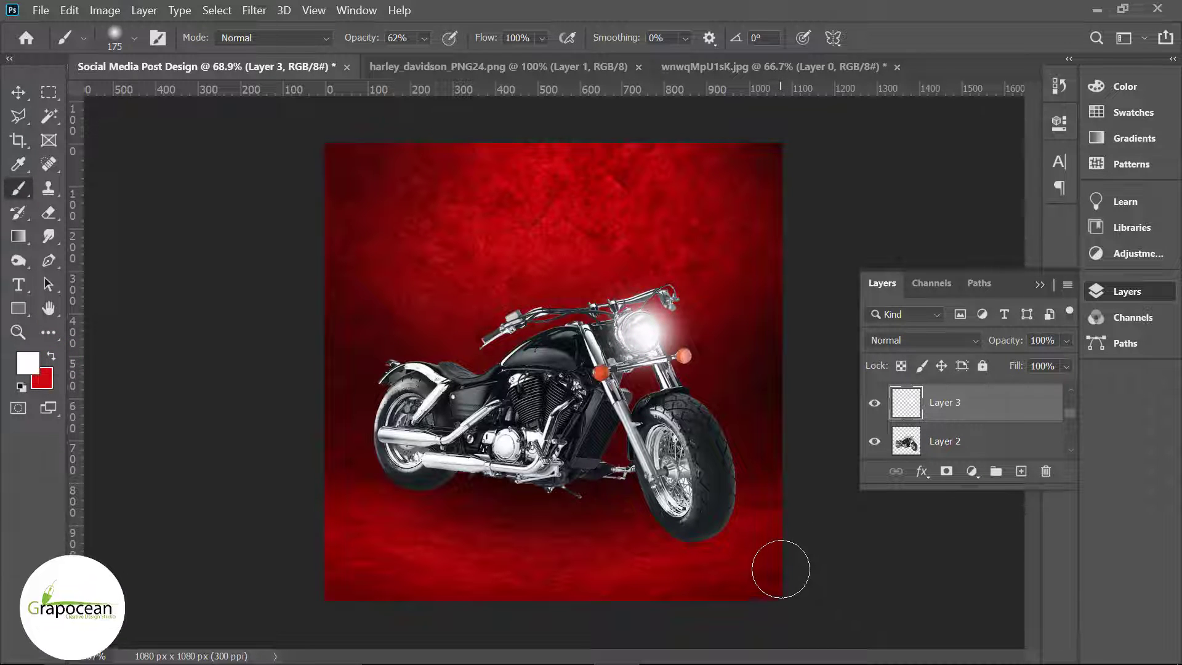
{"action": "left_click", "coordinate": [938, 346]}
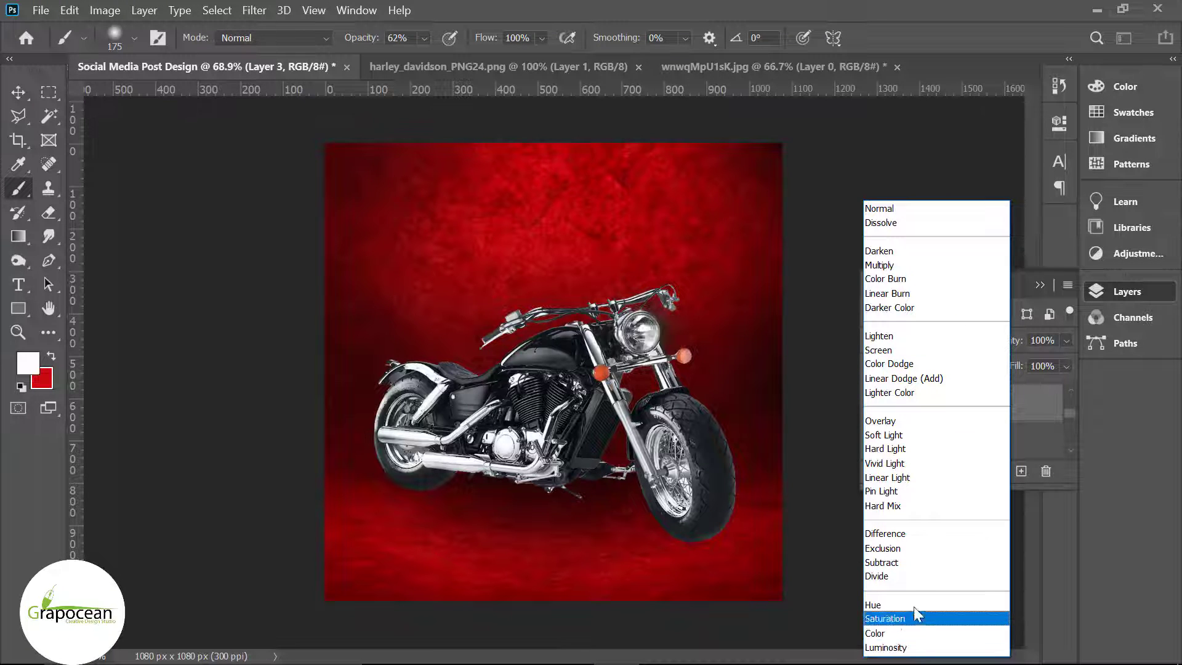
- Set Layer 3's glow to Overlay and add two more white dabs on the headlight
{"action": "left_click", "coordinate": [892, 421]}
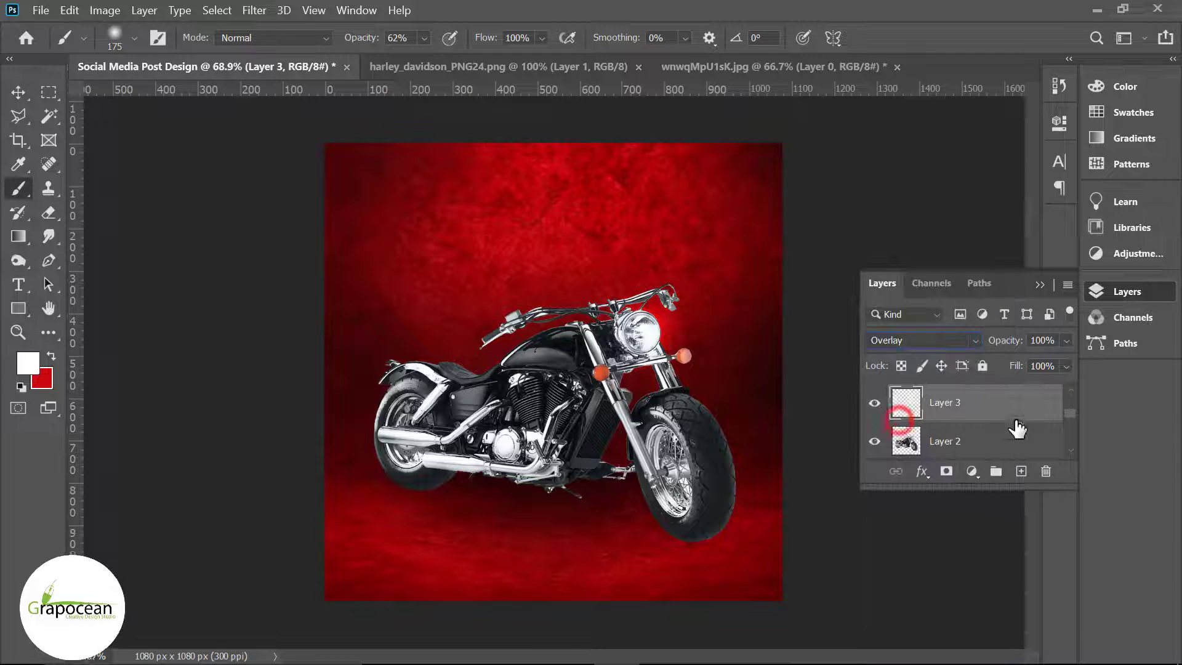
{"action": "left_click", "coordinate": [640, 329]}
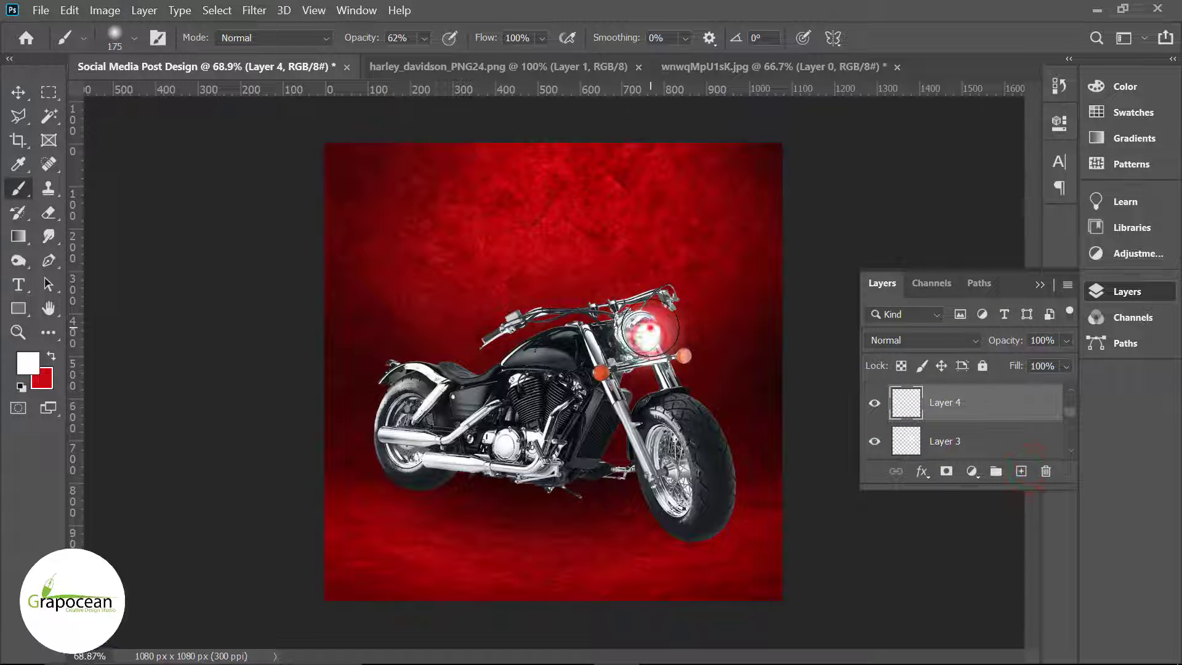
{"action": "left_click", "coordinate": [640, 329]}
{"action": "scroll", "coordinate": [495, 572], "scroll_direction": "up", "scroll_amount": 3}
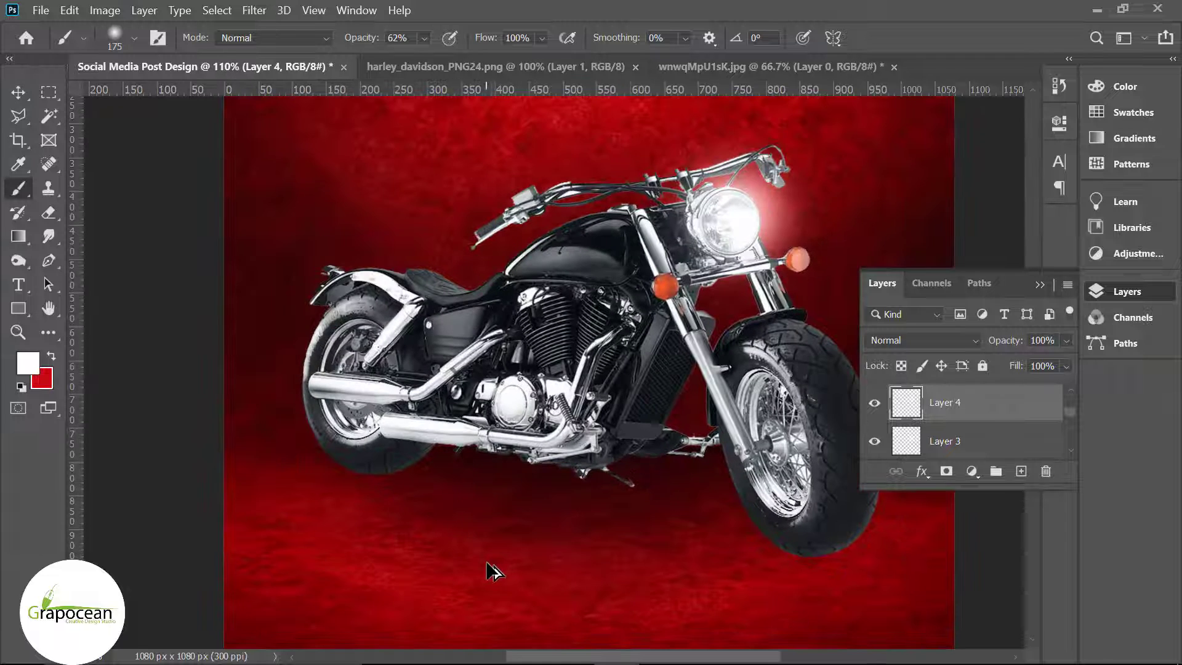
{"action": "left_click", "coordinate": [18, 93]}
{"action": "scroll", "coordinate": [500, 408], "scroll_direction": "down", "scroll_amount": 3}
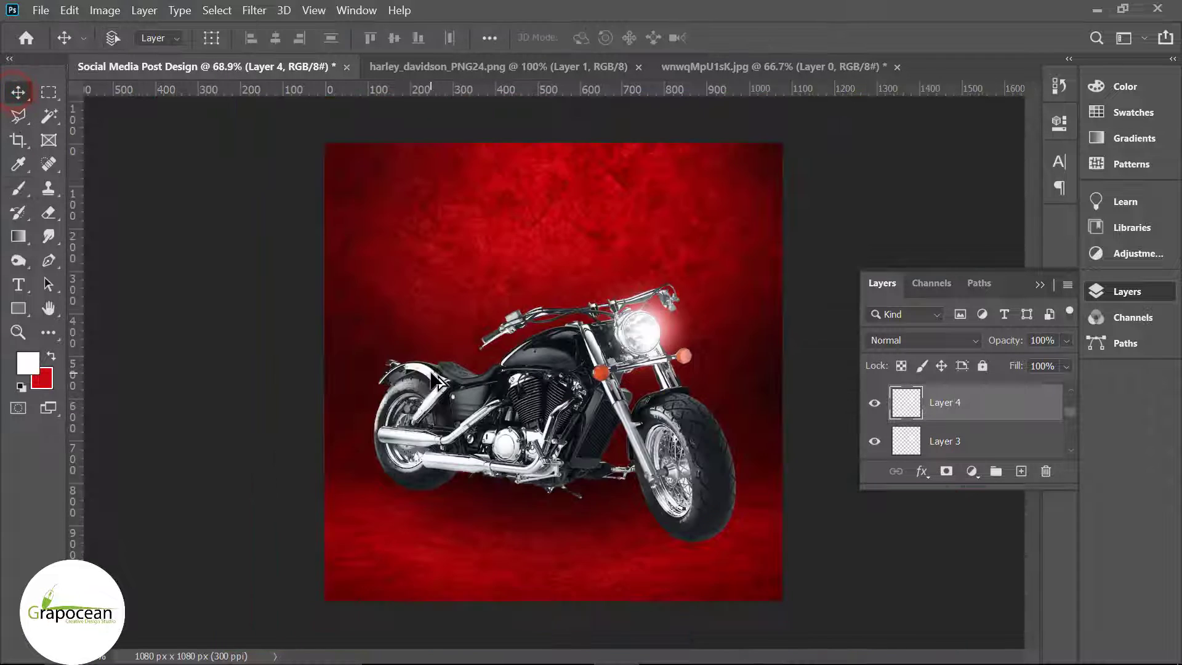
- Flatten the brush tip into an ellipse and paint a black shadow under the front tyre
{"action": "key", "text": "b"}
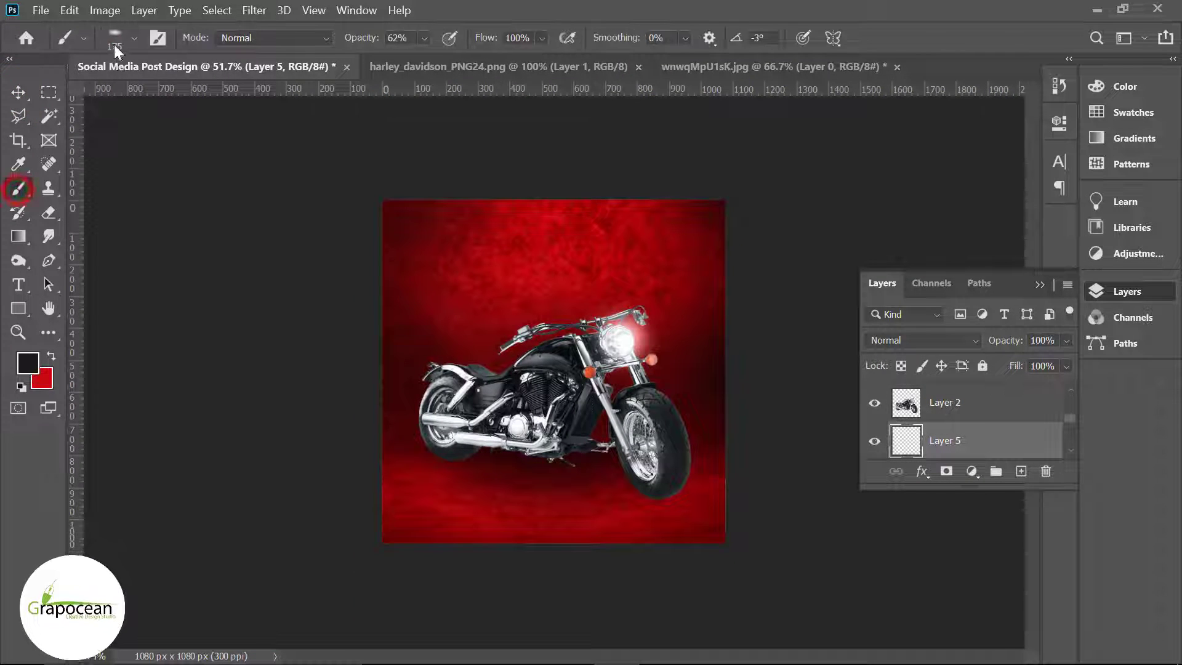
{"action": "left_click", "coordinate": [115, 38]}
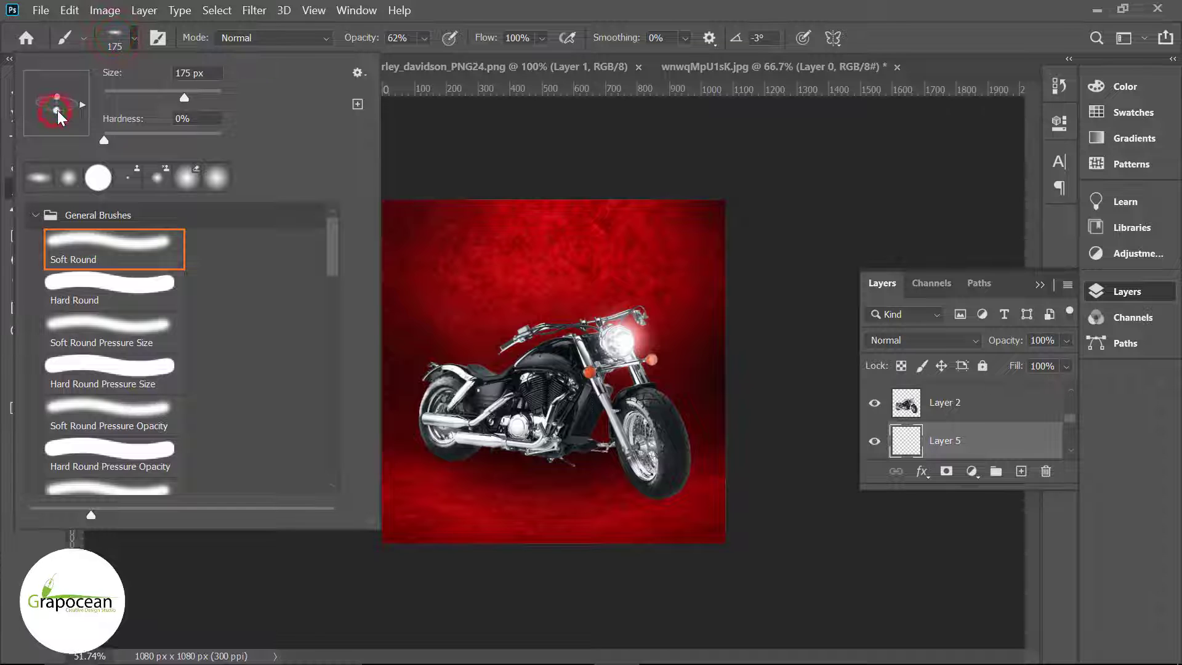
{"action": "left_click_drag", "start_coordinate": [57, 110], "coordinate": [61, 112]}
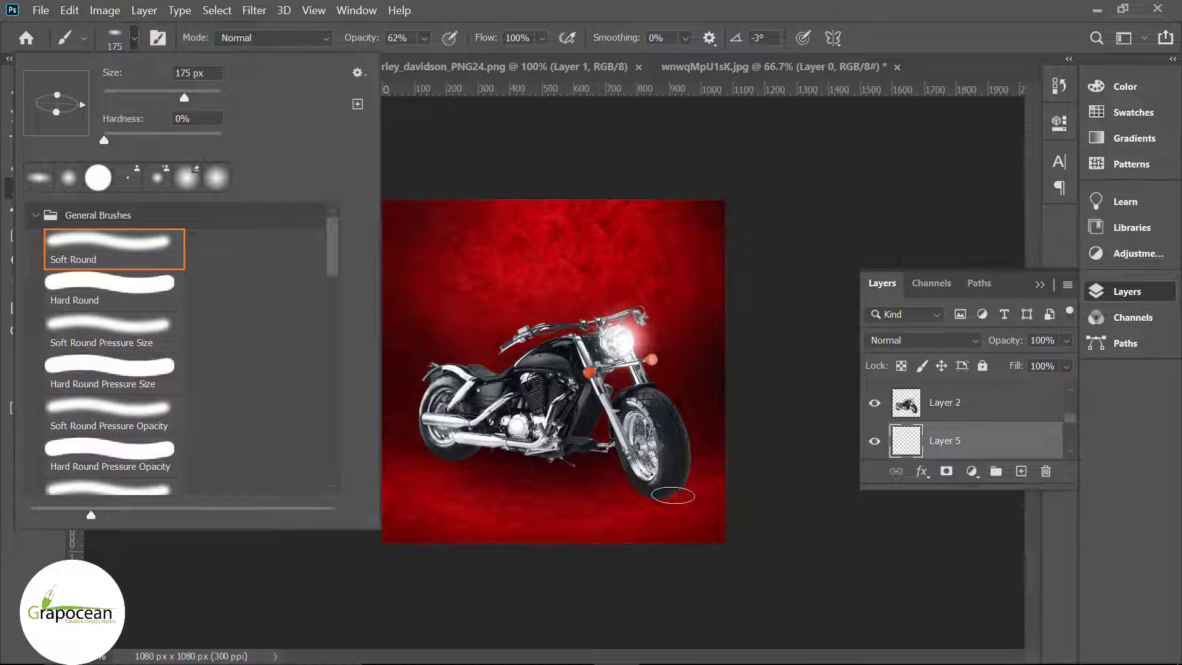
{"action": "left_click", "coordinate": [672, 496]}
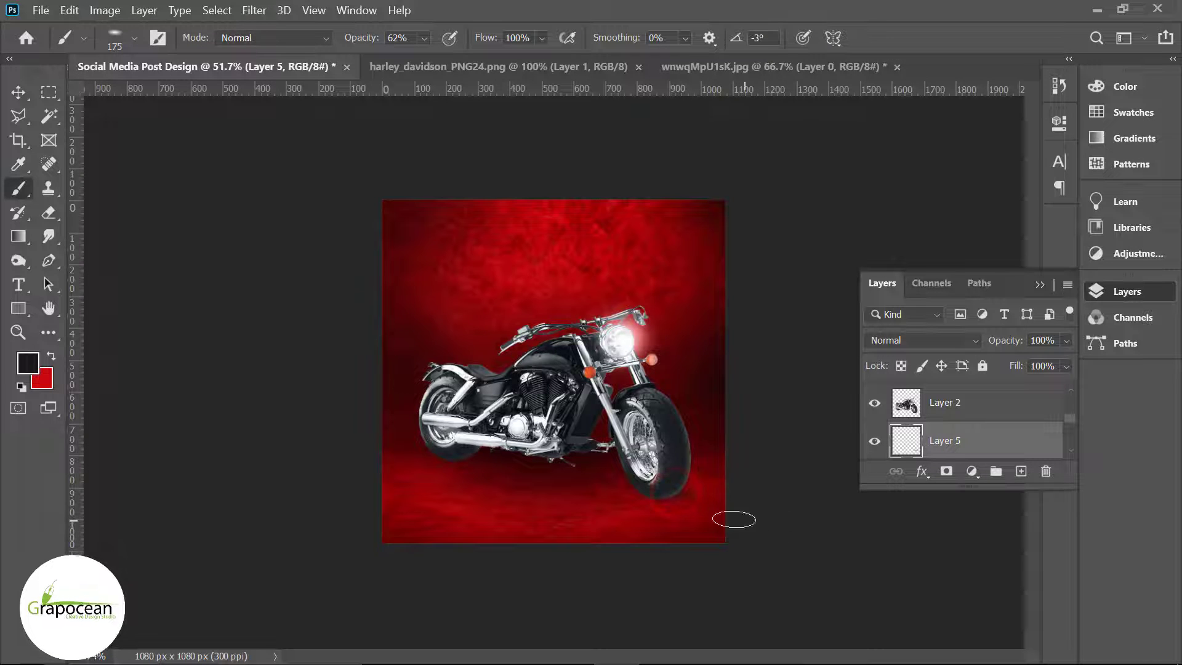
{"action": "scroll", "coordinate": [739, 515], "scroll_direction": "up", "scroll_amount": 5}
{"action": "left_click_drag", "start_coordinate": [790, 587], "coordinate": [759, 577]}
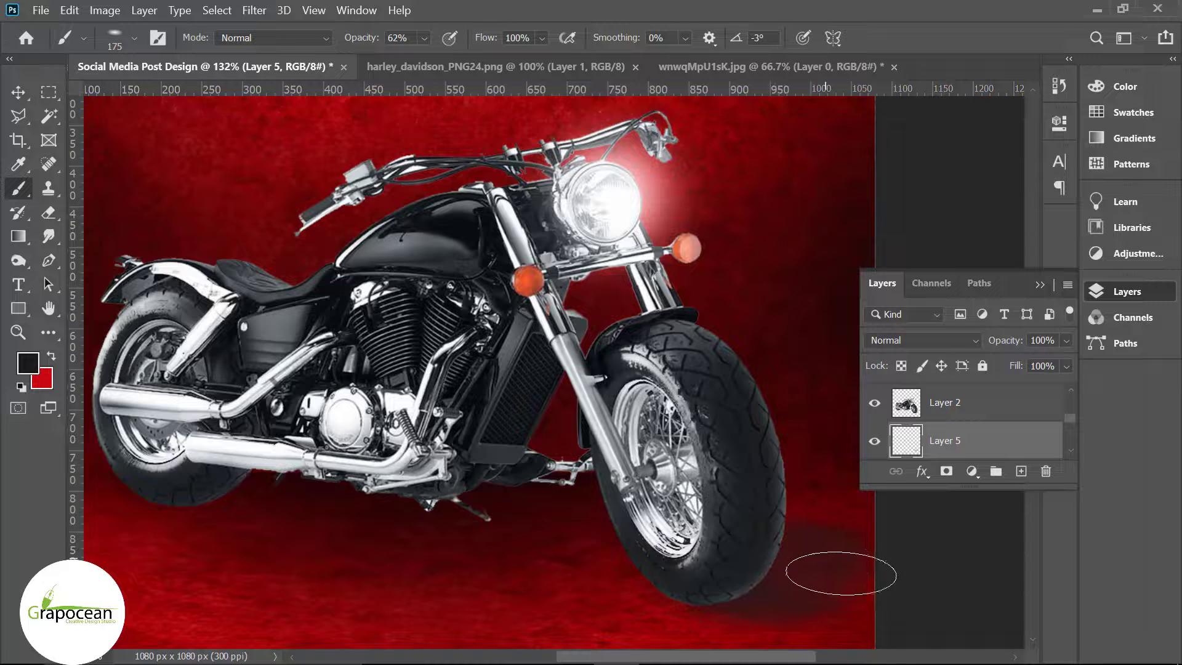
{"action": "scroll", "coordinate": [914, 599], "scroll_direction": "down", "scroll_amount": 4}
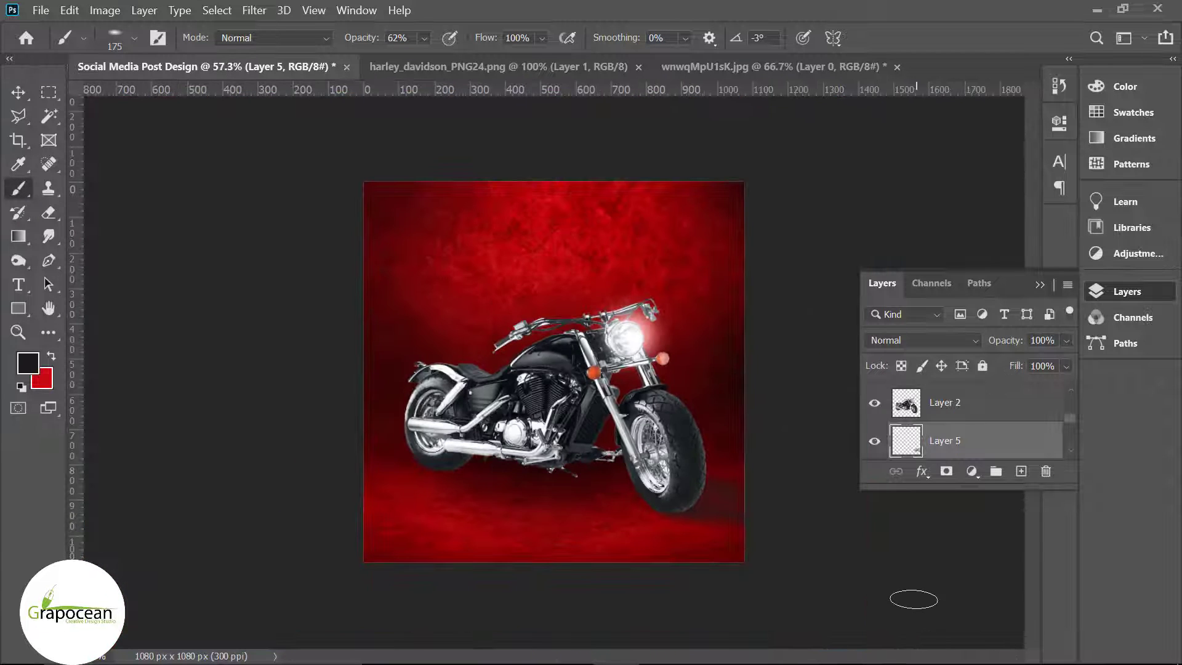
- Split Layer 5's Underlying Layer Blend If slider to 23/43 and apply it
{"action": "right_click", "coordinate": [1017, 440]}
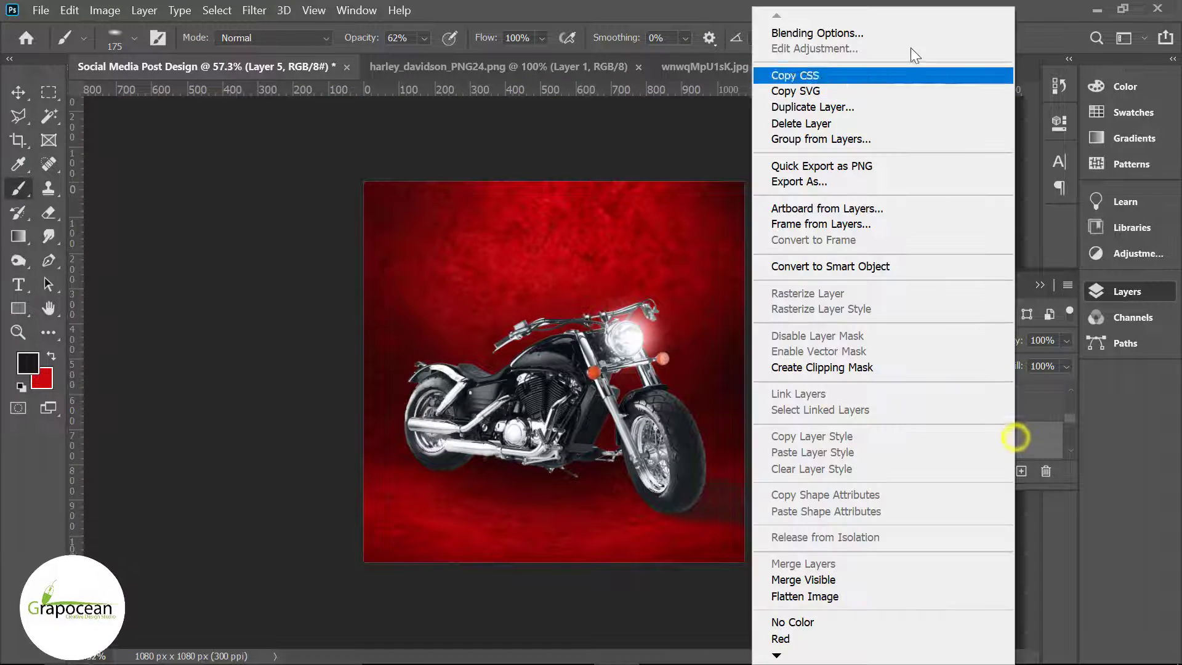
{"action": "left_click", "coordinate": [884, 31]}
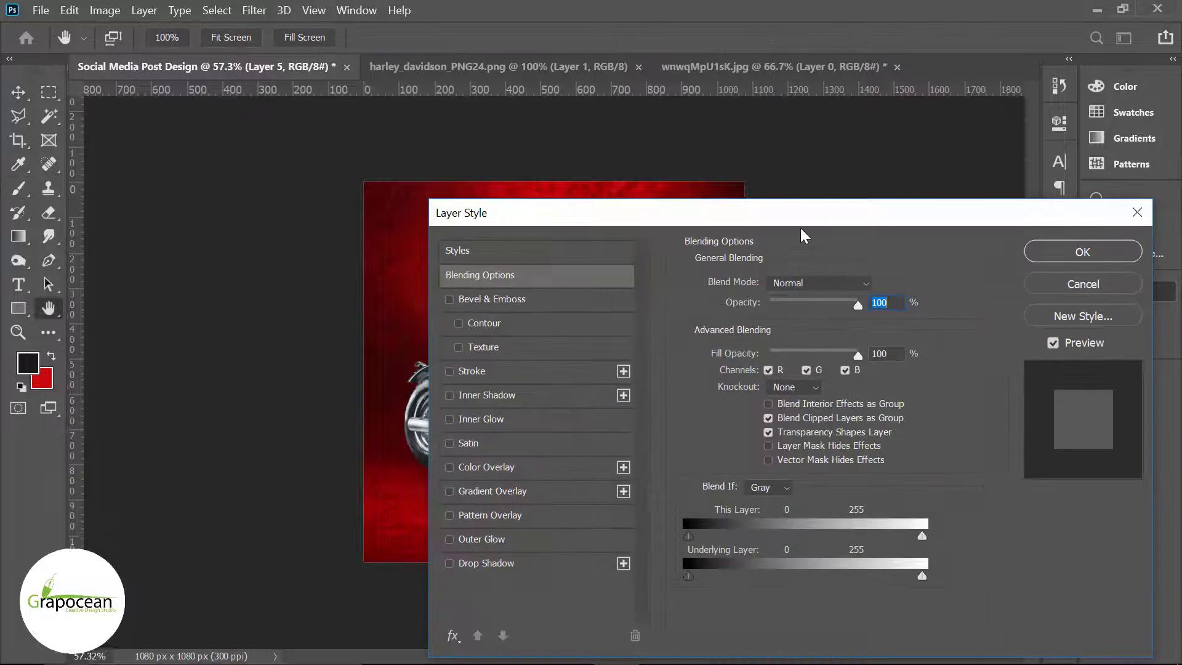
{"action": "left_click_drag", "start_coordinate": [800, 221], "coordinate": [1092, 124]}
{"action": "mouse_move", "coordinate": [981, 475]}
{"action": "left_mouse_down"}
{"action": "mouse_move", "coordinate": [1015, 476]}
{"action": "mouse_move", "coordinate": [1015, 492]}
{"action": "mouse_move", "coordinate": [1003, 475]}
{"action": "mouse_move", "coordinate": [1022, 476]}
{"action": "left_mouse_up"}
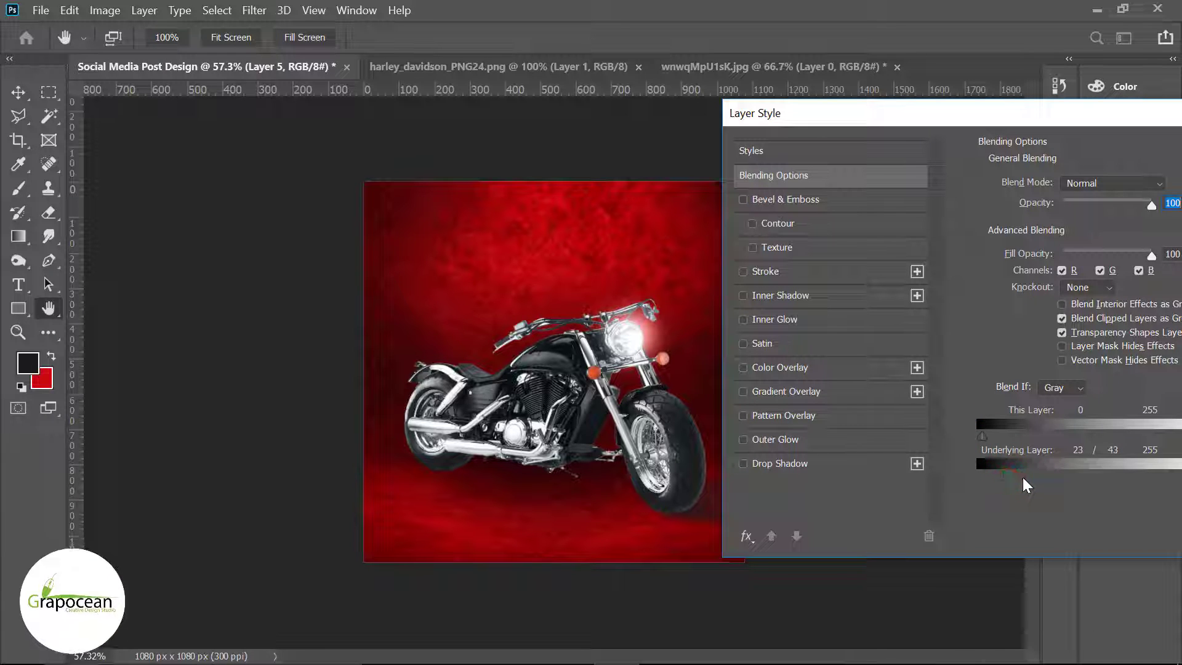
{"action": "mouse_move", "coordinate": [947, 117]}
{"action": "left_mouse_down"}
{"action": "mouse_move", "coordinate": [1170, 482]}
{"action": "mouse_move", "coordinate": [574, 350]}
{"action": "left_mouse_up"}
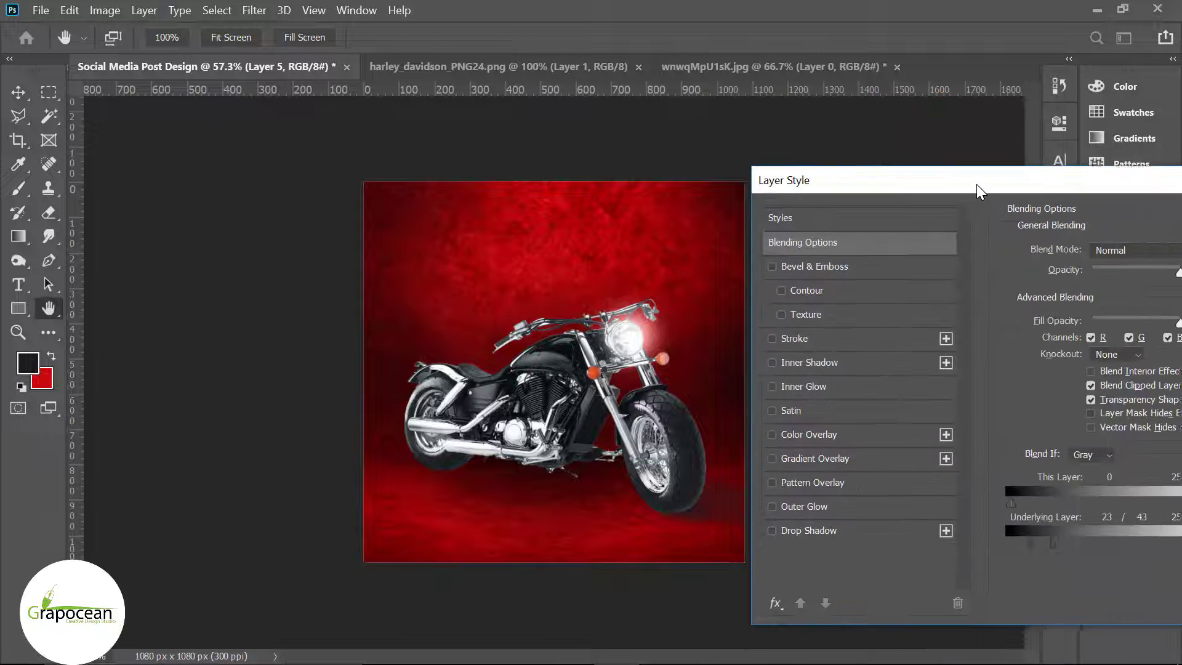
{"action": "left_click", "coordinate": [991, 377]}
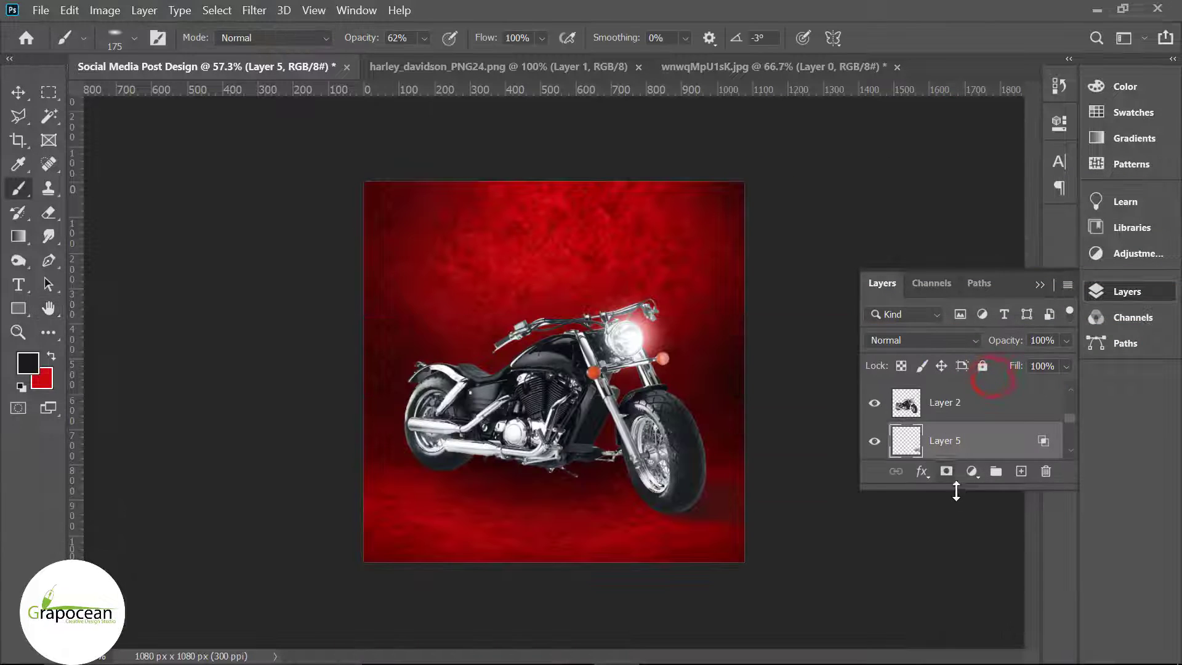
- Add a white layer mask to Layer 5
{"action": "left_click", "coordinate": [946, 473]}
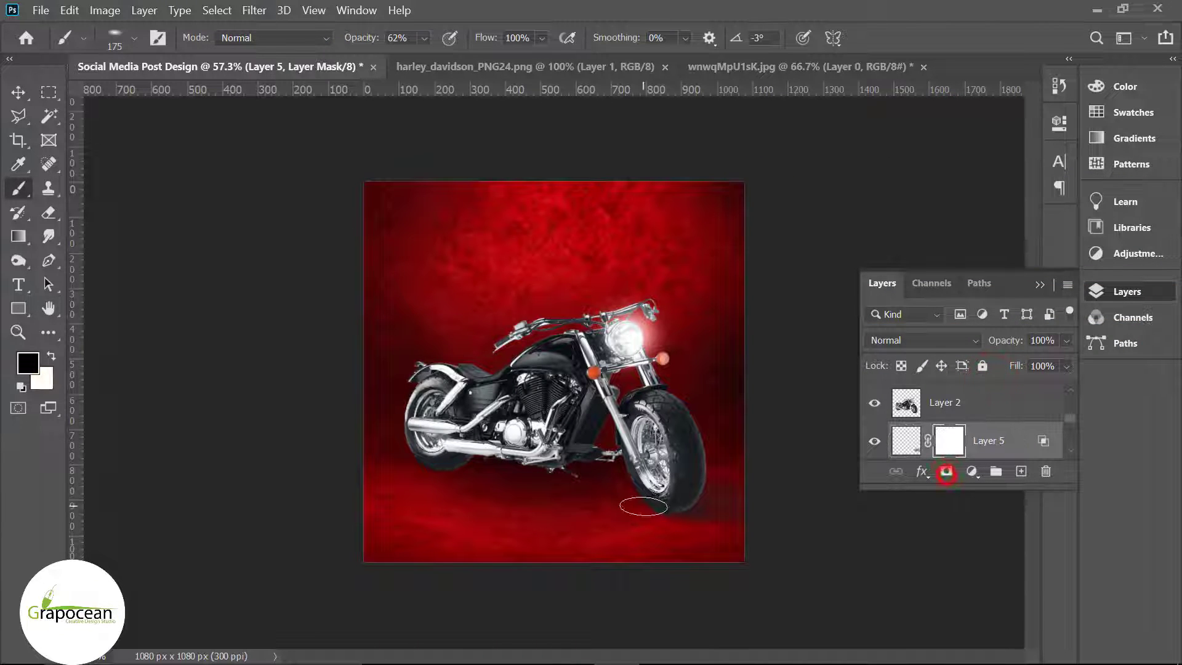
{"action": "left_click", "coordinate": [22, 241]}
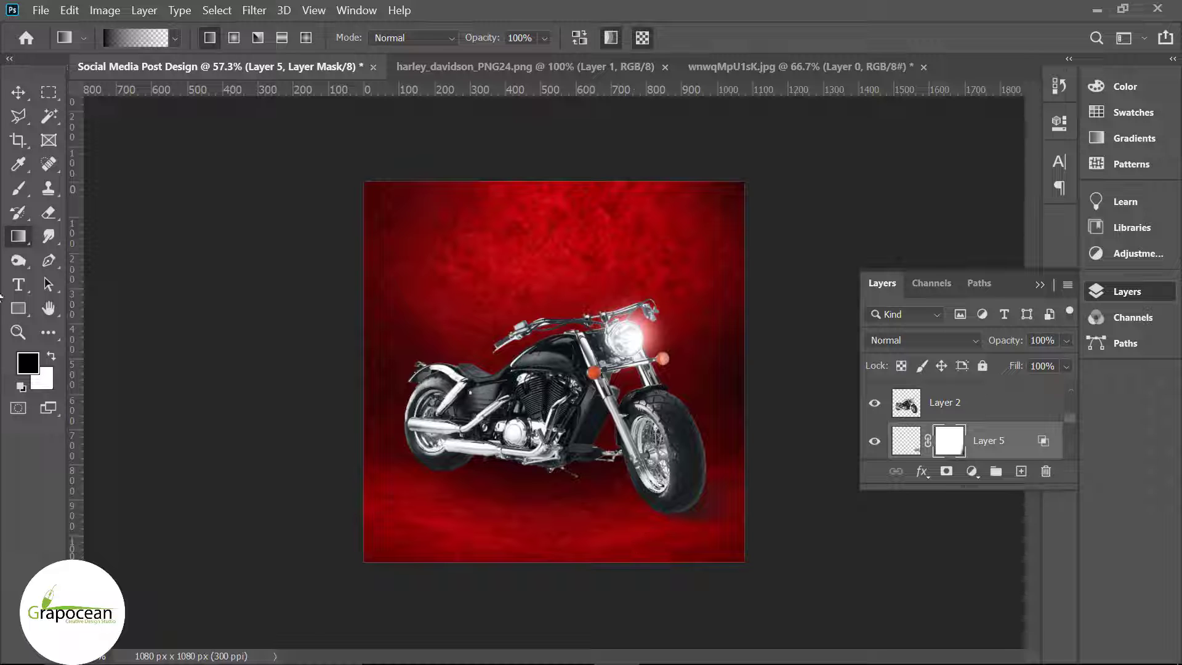
{"action": "left_click", "coordinate": [10, 92]}
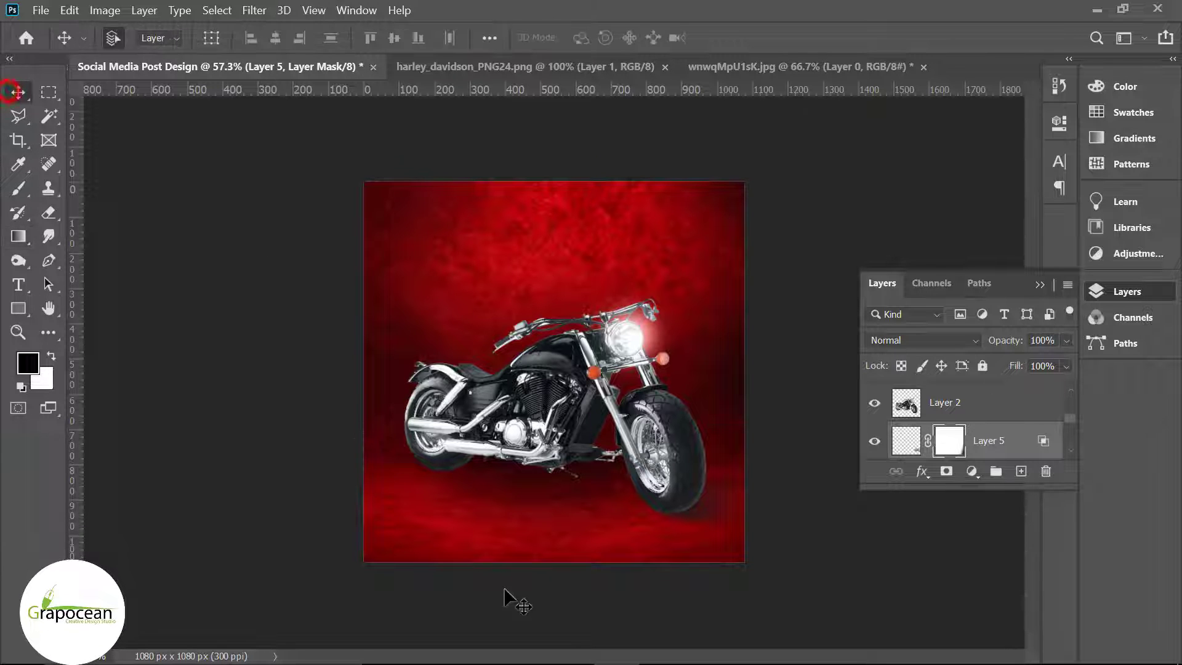
{"action": "scroll", "coordinate": [442, 526], "scroll_direction": "up", "scroll_amount": 1}
{"action": "scroll", "coordinate": [408, 549], "scroll_direction": "up", "scroll_amount": 1}
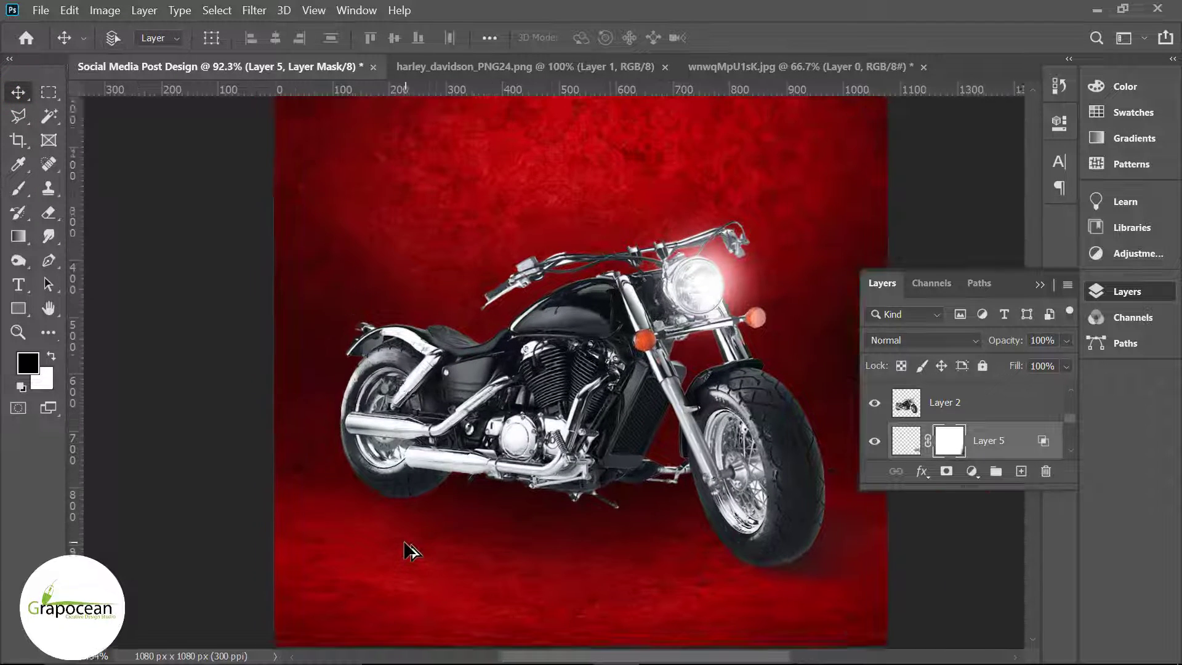
{"action": "scroll", "coordinate": [409, 549], "scroll_direction": "up", "scroll_amount": 2}
- Brush on Layer 5's mask under the rear tyre and add a new empty Layer 6
{"action": "right_click", "coordinate": [18, 188]}
{"action": "left_click", "coordinate": [78, 185]}
{"action": "scroll", "coordinate": [440, 518], "scroll_direction": "up", "scroll_amount": 1}
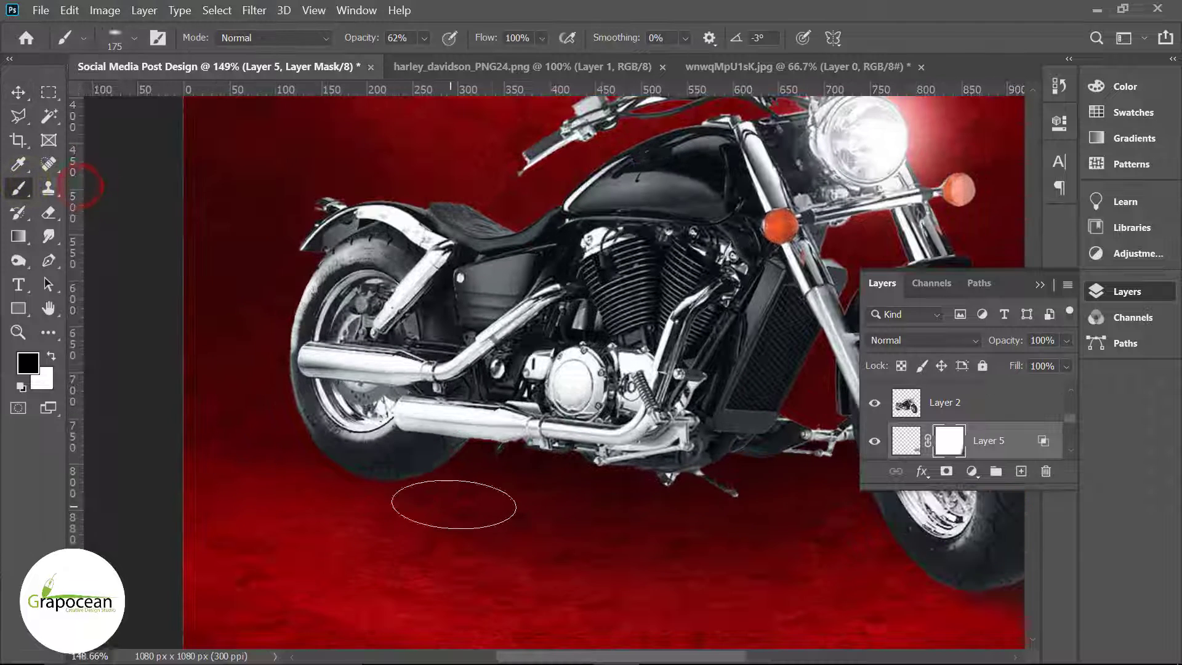
{"action": "left_click", "coordinate": [457, 469]}
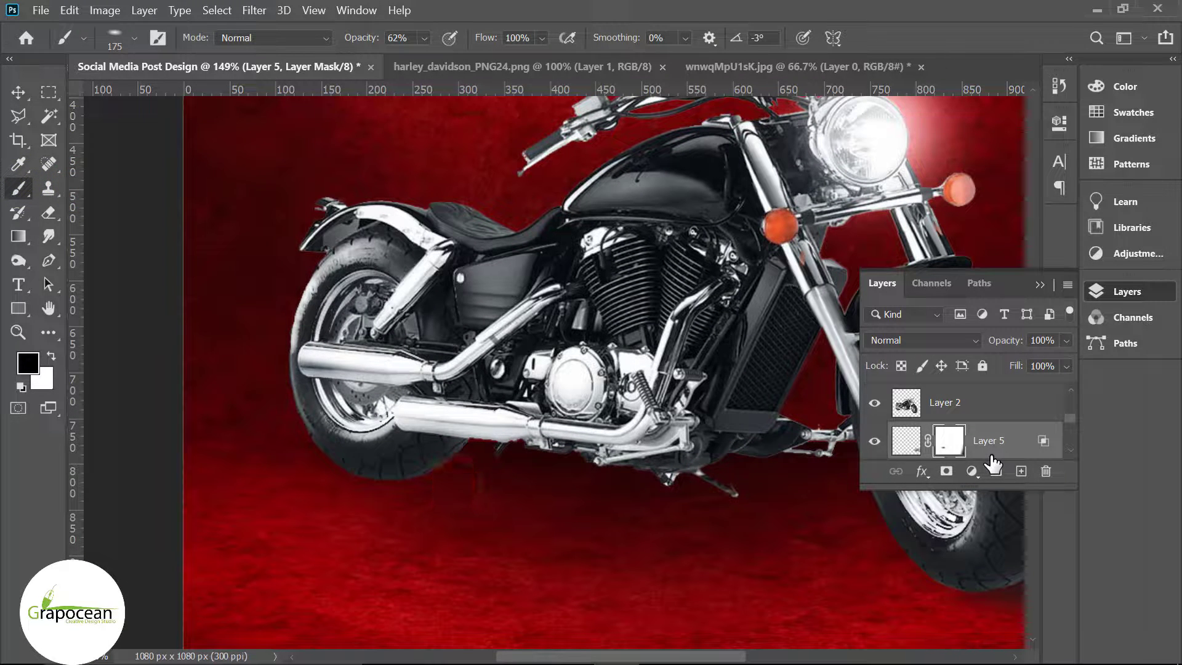
{"action": "left_click", "coordinate": [1022, 473]}
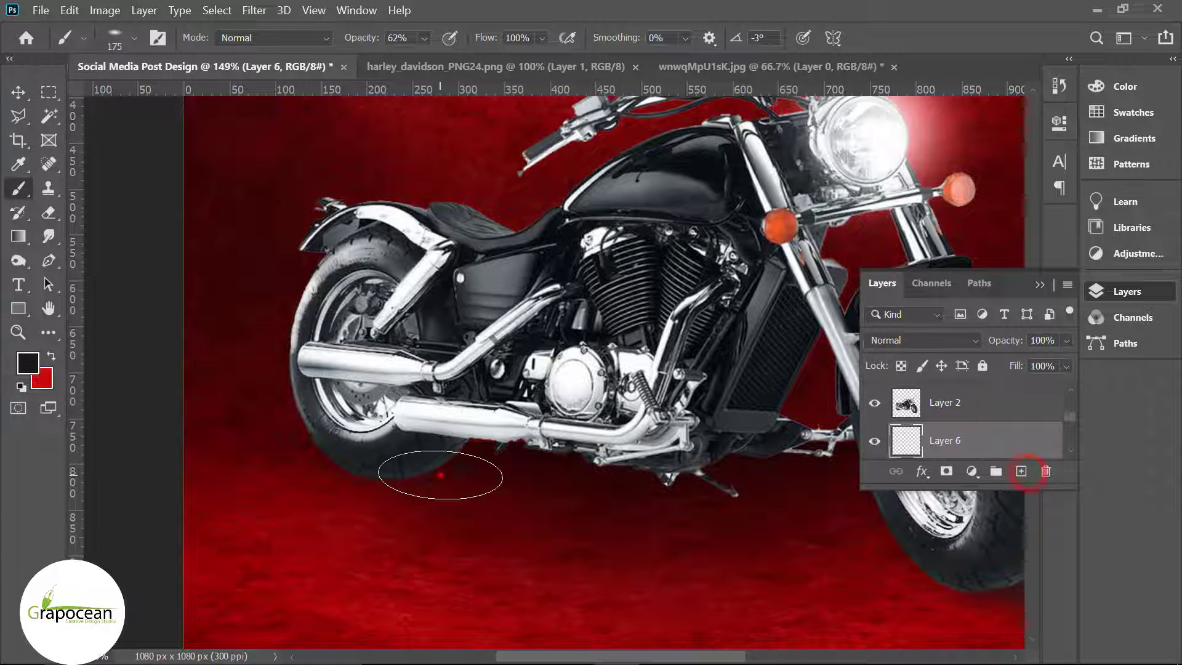
- Set the foreground to pure black #000000 and paint a shadow beneath the rear wheel
{"action": "left_click", "coordinate": [428, 473]}
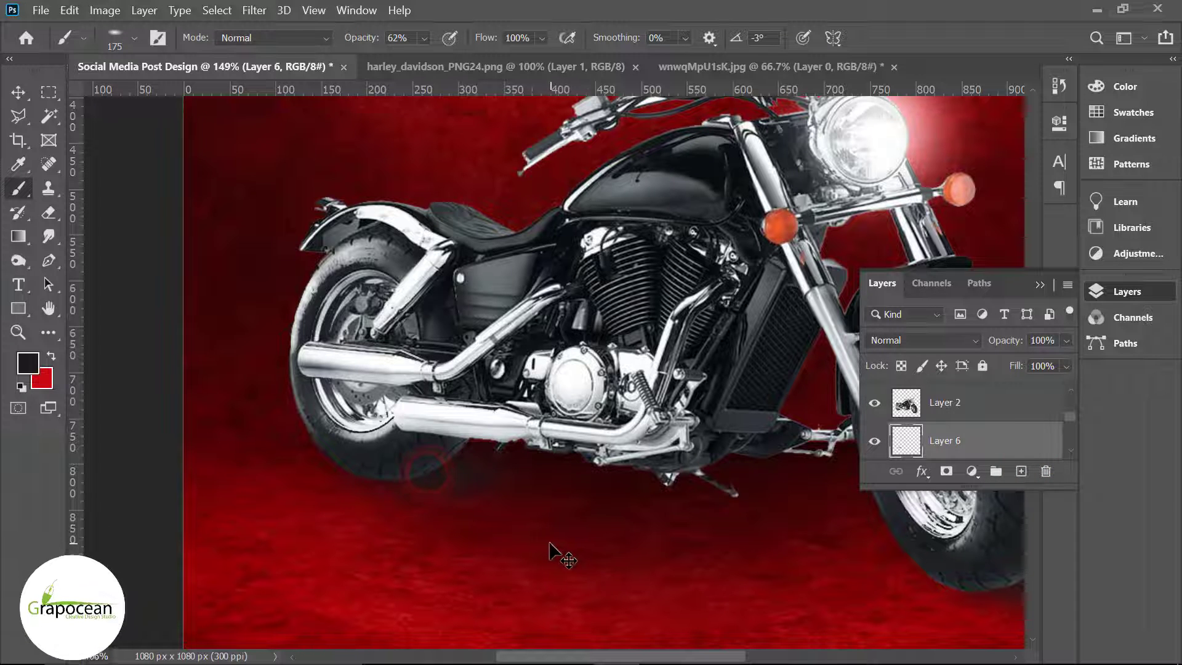
{"action": "left_click", "coordinate": [39, 365]}
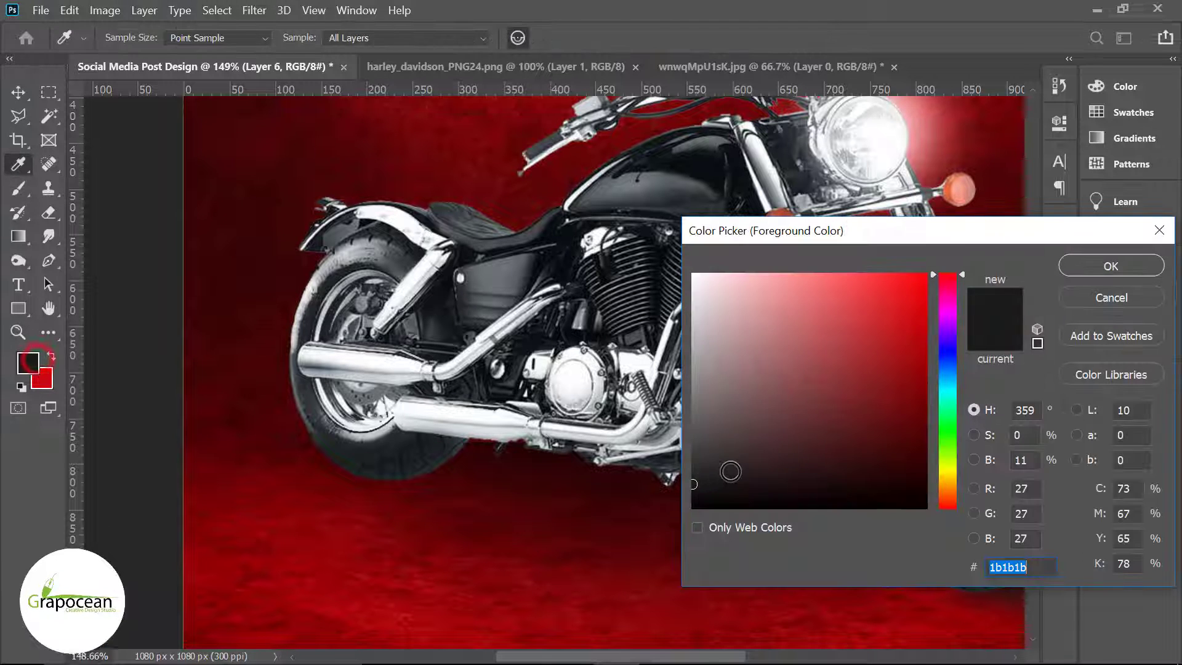
{"action": "type", "text": "000000"}
{"action": "left_click", "coordinate": [1130, 266]}
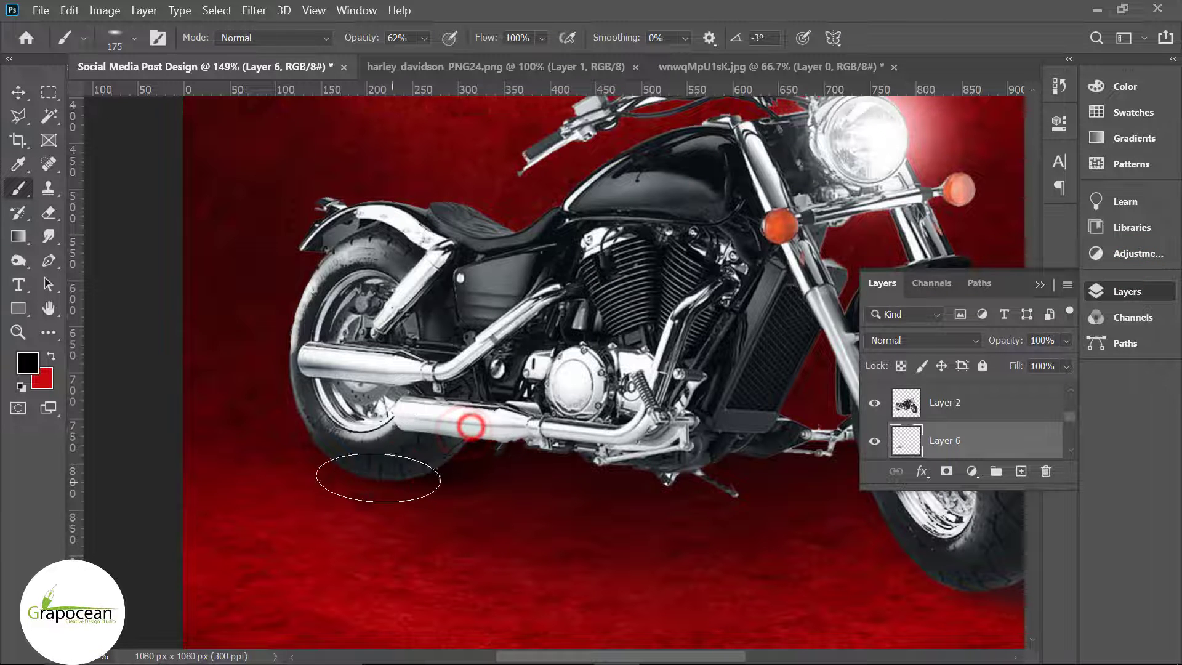
{"action": "left_click_drag", "start_coordinate": [360, 457], "coordinate": [327, 441]}
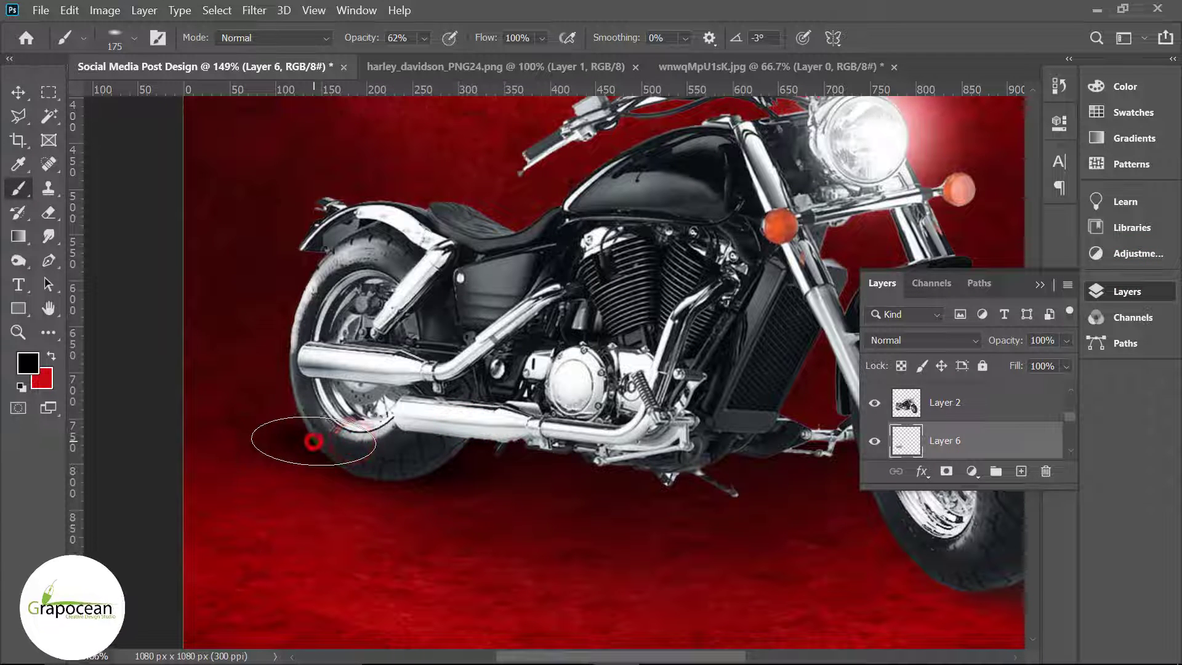
- Paint a shadow under the bike, then add a lighter one at 34% brush opacity
{"action": "scroll", "coordinate": [515, 533], "scroll_direction": "down", "scroll_amount": 3}
{"action": "scroll", "coordinate": [528, 535], "scroll_direction": "up", "scroll_amount": 2}
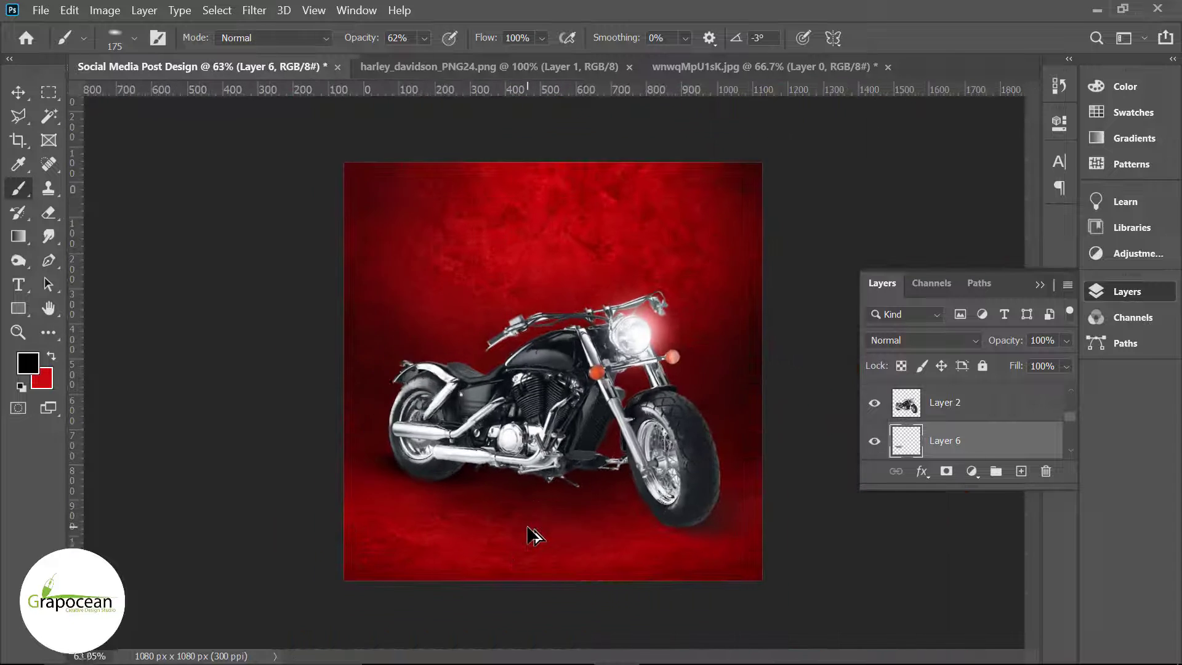
{"action": "left_click_drag", "start_coordinate": [572, 533], "coordinate": [563, 536]}
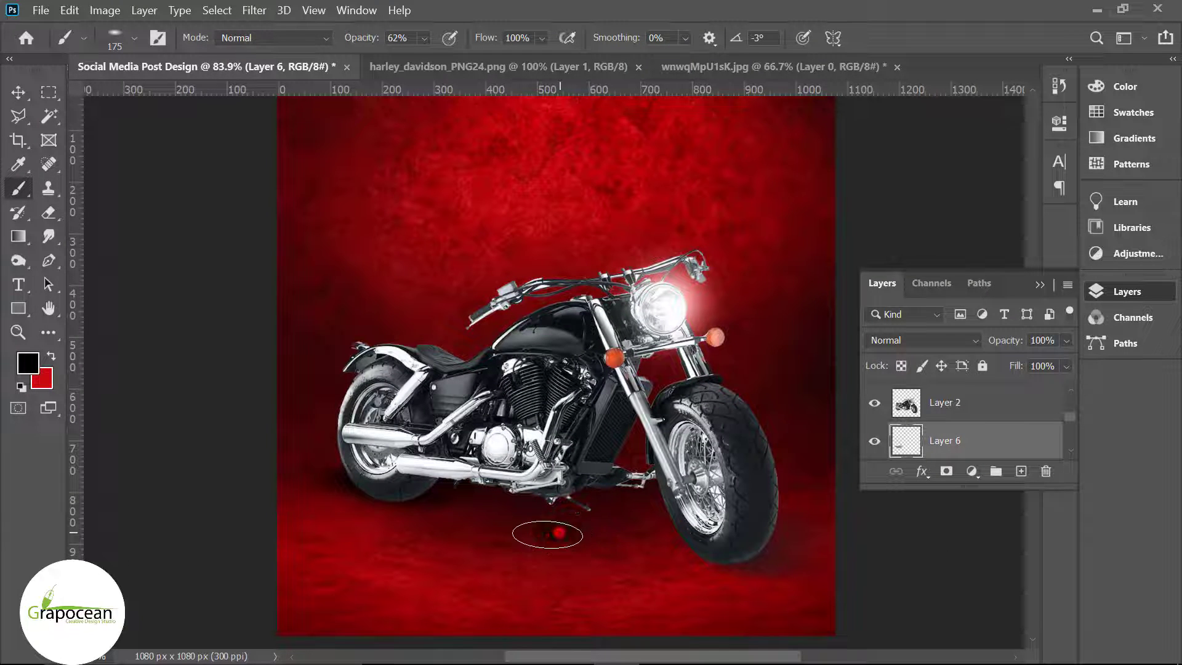
{"action": "left_click_drag", "start_coordinate": [359, 39], "coordinate": [342, 40]}
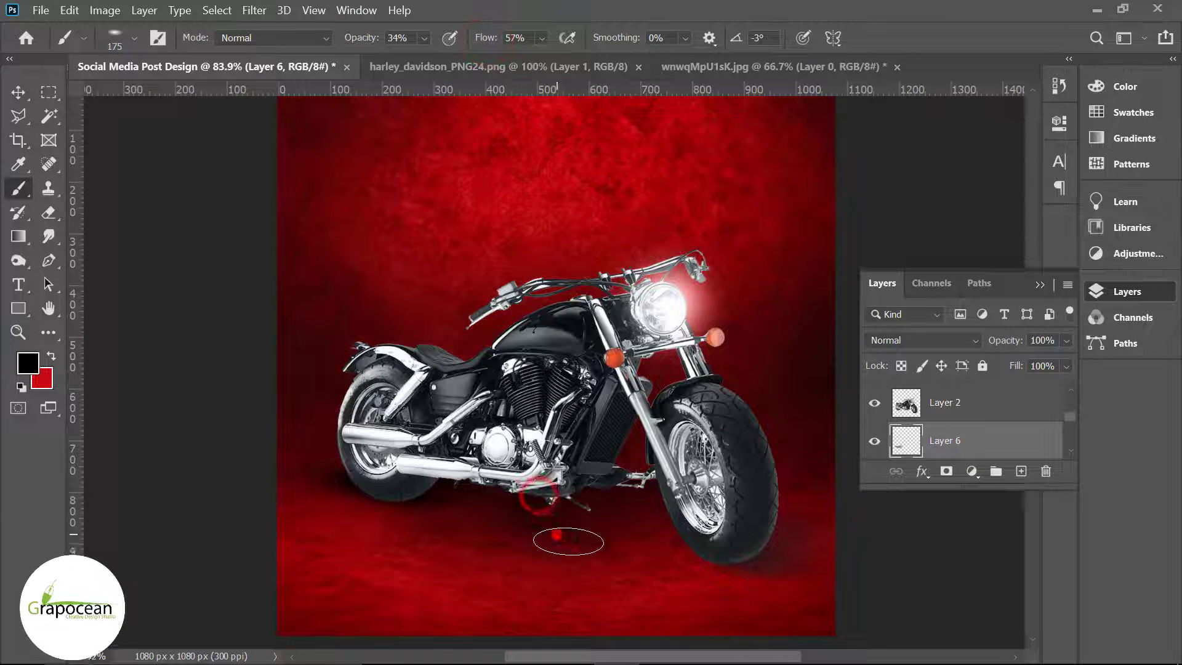
{"action": "left_click_drag", "start_coordinate": [556, 534], "coordinate": [610, 533]}
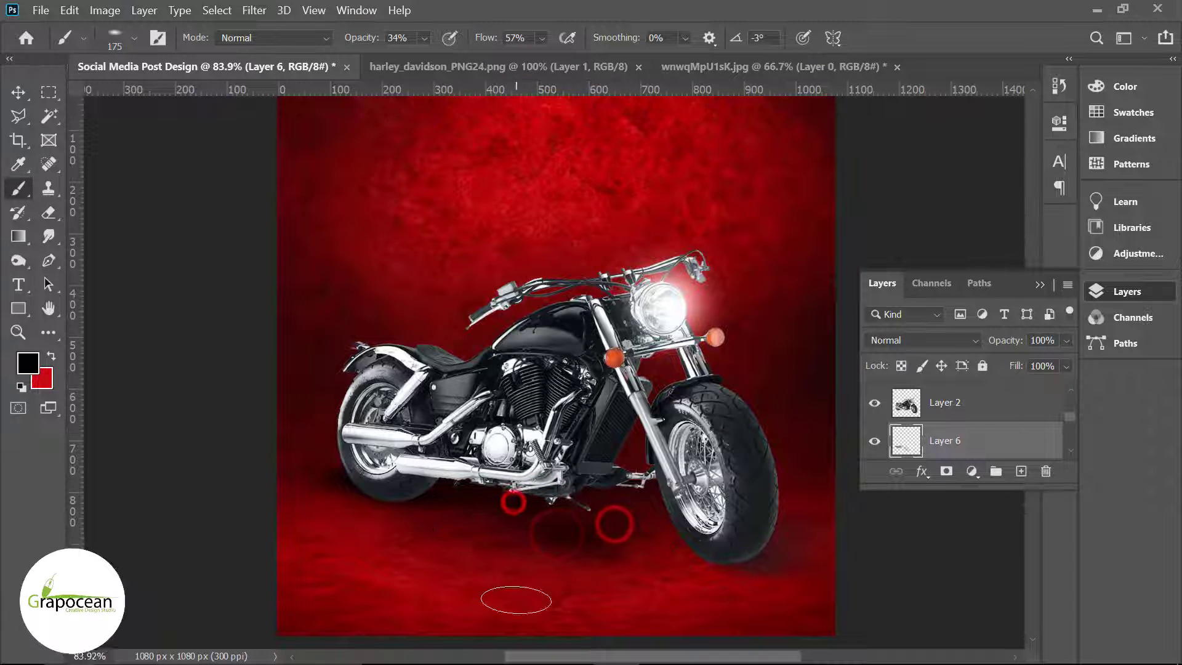
- Select the motorcycle layer, Layer 2, and dab more shadow under the rear wheel
{"action": "scroll", "coordinate": [431, 539], "scroll_direction": "down", "scroll_amount": 2}
{"action": "scroll", "coordinate": [623, 521], "scroll_direction": "up", "scroll_amount": 3}
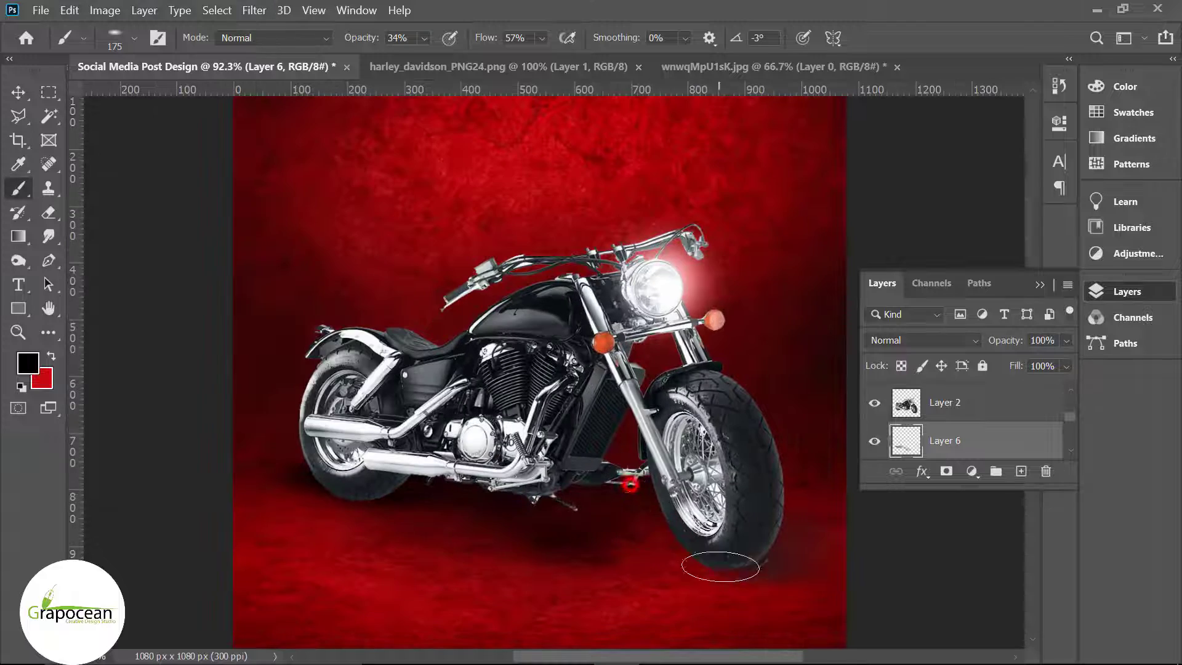
{"action": "scroll", "coordinate": [695, 583], "scroll_direction": "down", "scroll_amount": 2}
{"action": "scroll", "coordinate": [409, 493], "scroll_direction": "up", "scroll_amount": 2}
{"action": "scroll", "coordinate": [489, 542], "scroll_direction": "down", "scroll_amount": 2}
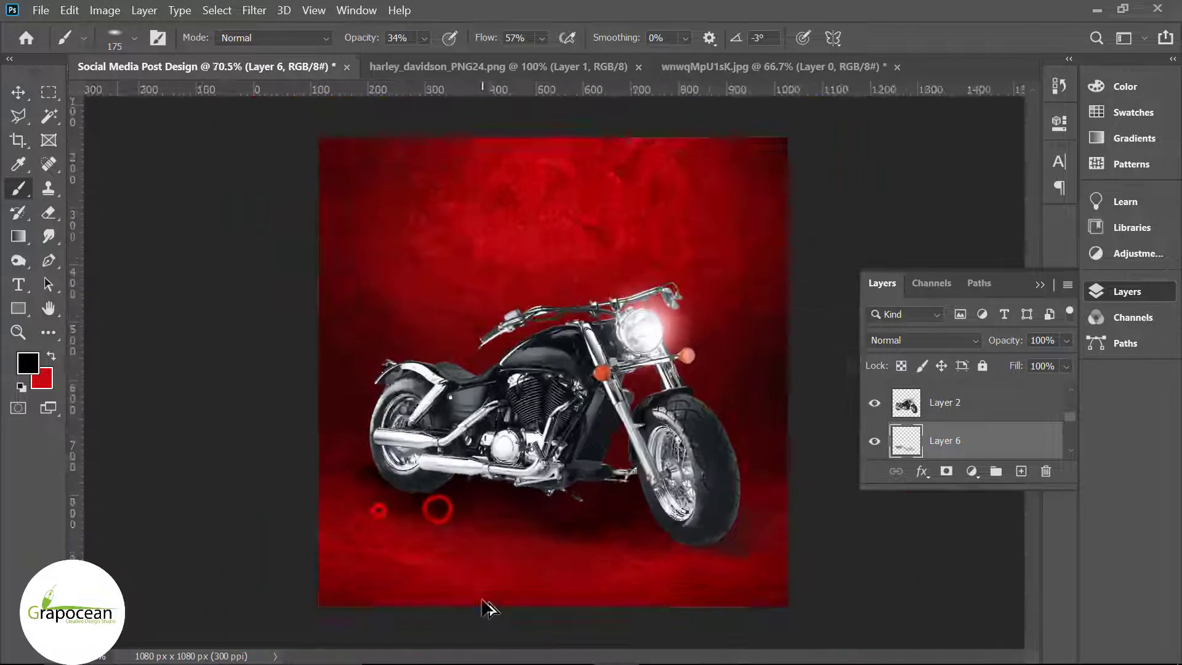
{"action": "scroll", "coordinate": [448, 567], "scroll_direction": "up", "scroll_amount": 3}
{"action": "scroll", "coordinate": [758, 563], "scroll_direction": "down", "scroll_amount": 2}
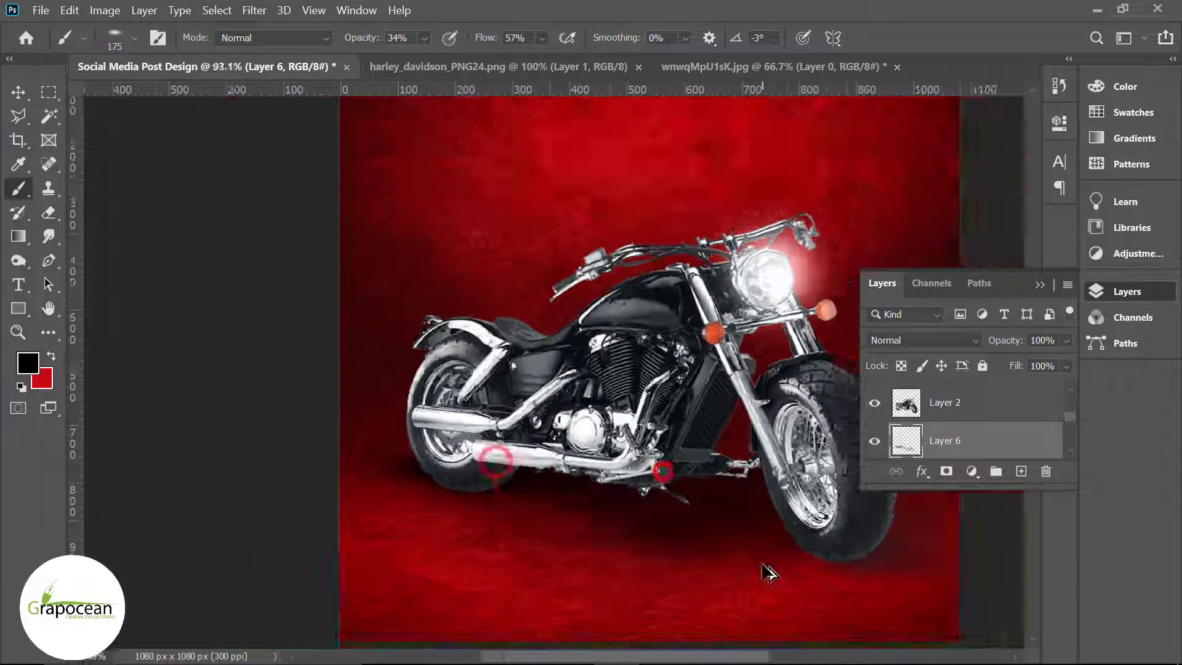
{"action": "scroll", "coordinate": [671, 491], "scroll_direction": "up", "scroll_amount": 2}
{"action": "scroll", "coordinate": [782, 574], "scroll_direction": "down", "scroll_amount": 3}
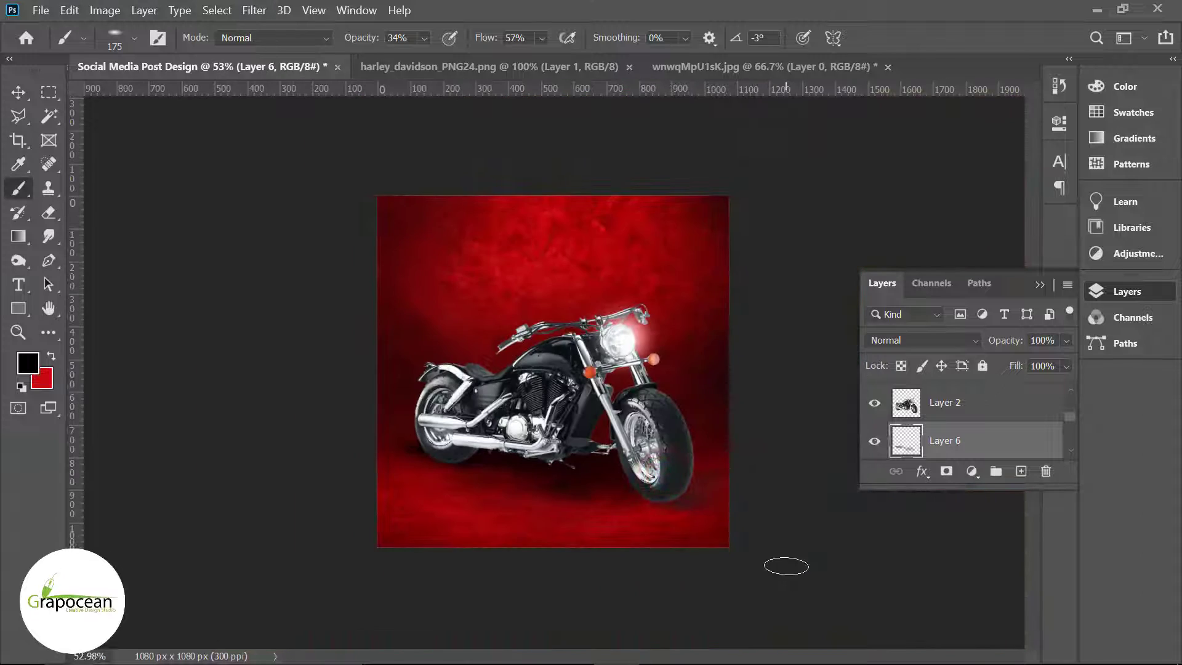
{"action": "scroll", "coordinate": [519, 576], "scroll_direction": "up", "scroll_amount": 1}
{"action": "scroll", "coordinate": [519, 577], "scroll_direction": "up", "scroll_amount": 1}
{"action": "scroll", "coordinate": [377, 557], "scroll_direction": "up", "scroll_amount": 1}
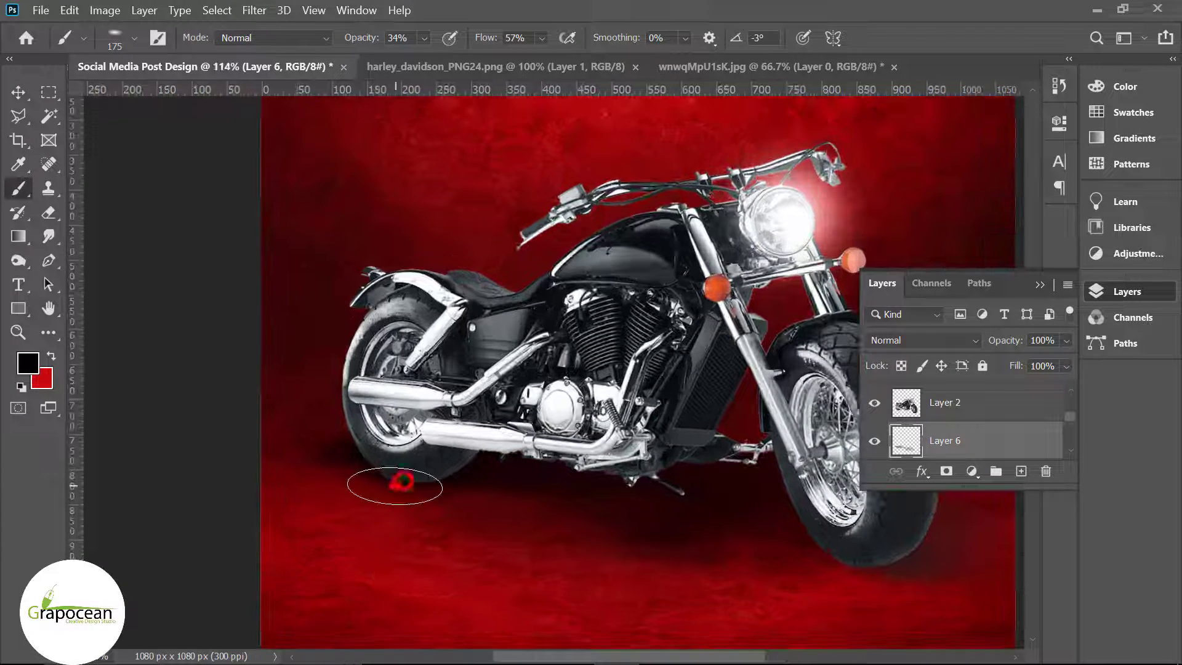
{"action": "scroll", "coordinate": [488, 580], "scroll_direction": "down", "scroll_amount": 2}
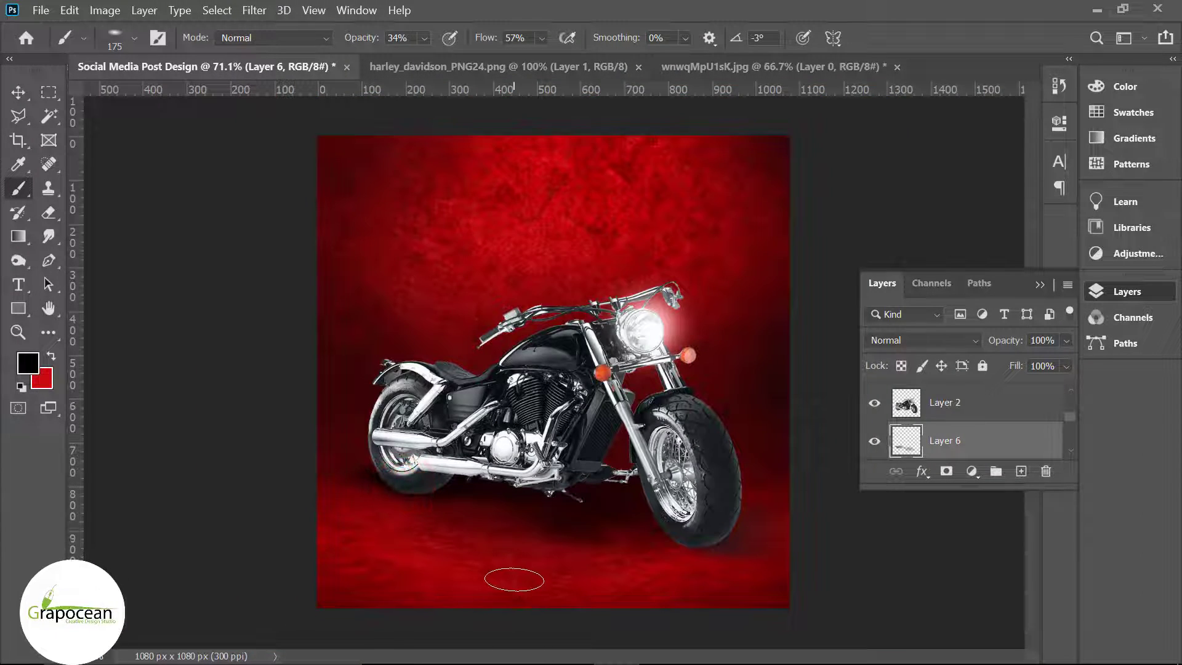
{"action": "scroll", "coordinate": [400, 480], "scroll_direction": "up", "scroll_amount": 1}
{"action": "left_click", "coordinate": [944, 402]}
{"action": "scroll", "coordinate": [397, 477], "scroll_direction": "up", "scroll_amount": 2}
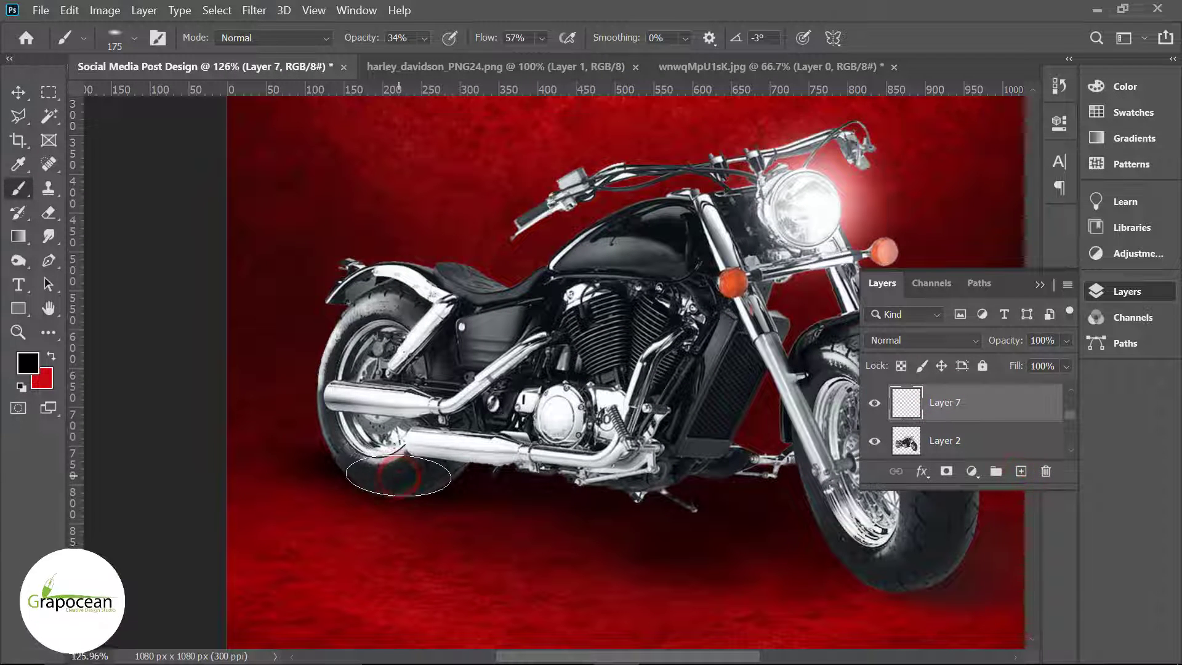
{"action": "left_click", "coordinate": [397, 477]}
{"action": "scroll", "coordinate": [472, 452], "scroll_direction": "down", "scroll_amount": 3}
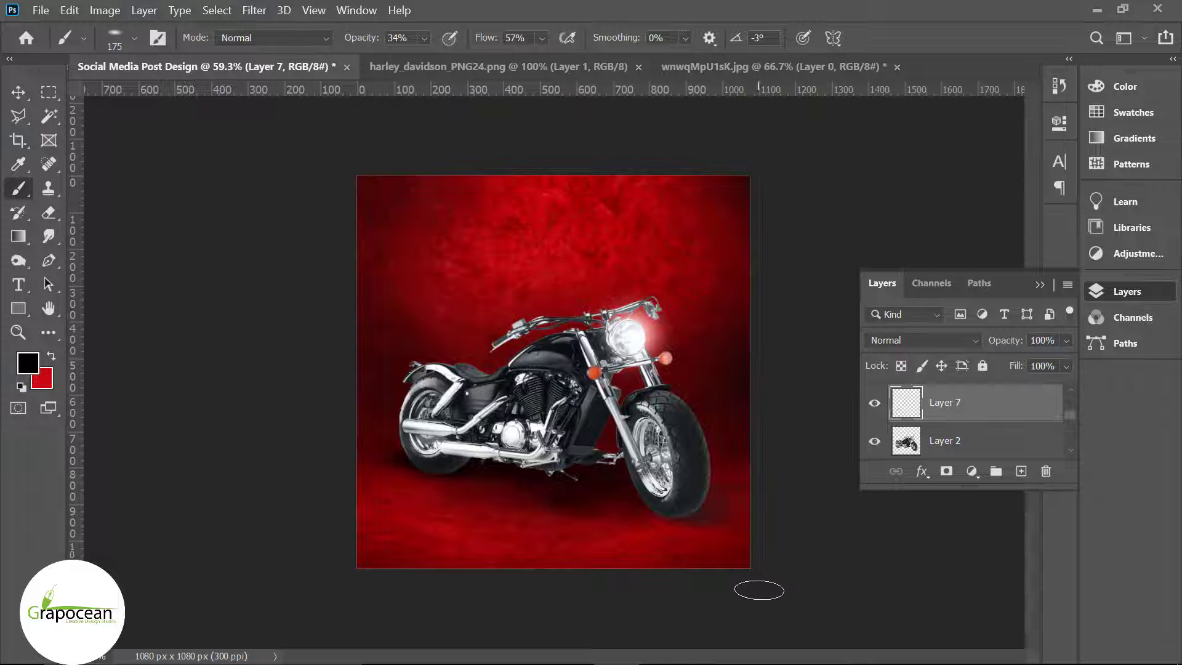
{"action": "scroll", "coordinate": [770, 584], "scroll_direction": "up", "scroll_amount": 1}
{"action": "scroll", "coordinate": [727, 523], "scroll_direction": "up", "scroll_amount": 1}
{"action": "scroll", "coordinate": [680, 443], "scroll_direction": "up", "scroll_amount": 1}
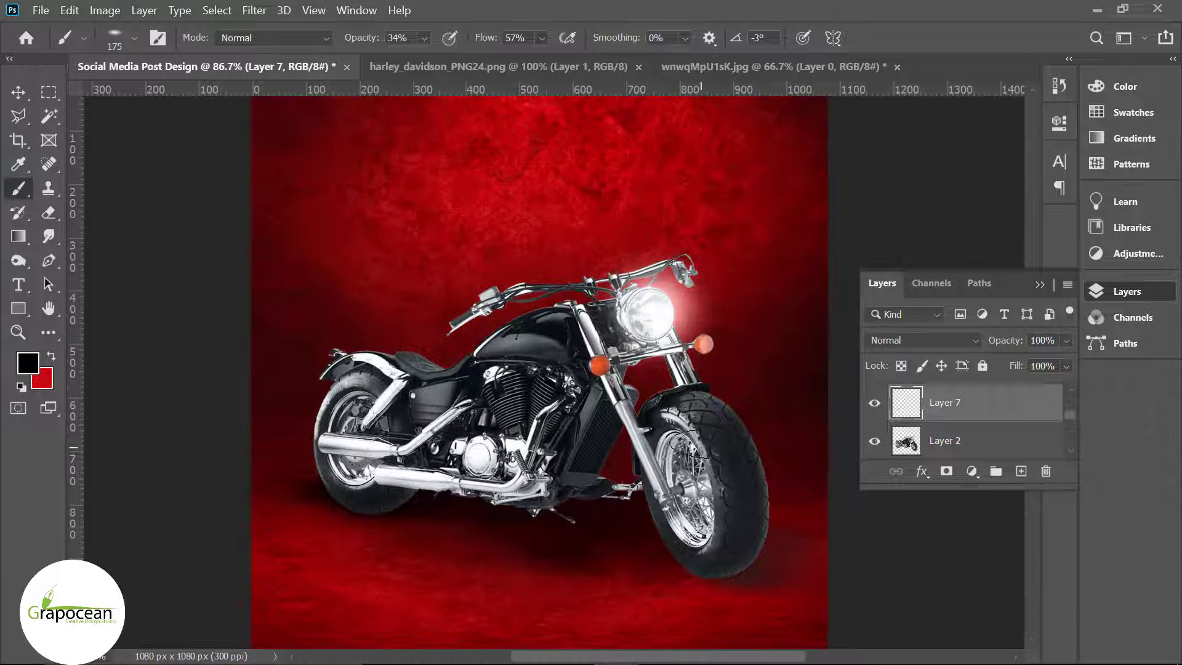
- Duplicate Layer 2 and give the copy a black Color Overlay
{"action": "left_click", "coordinate": [17, 92]}
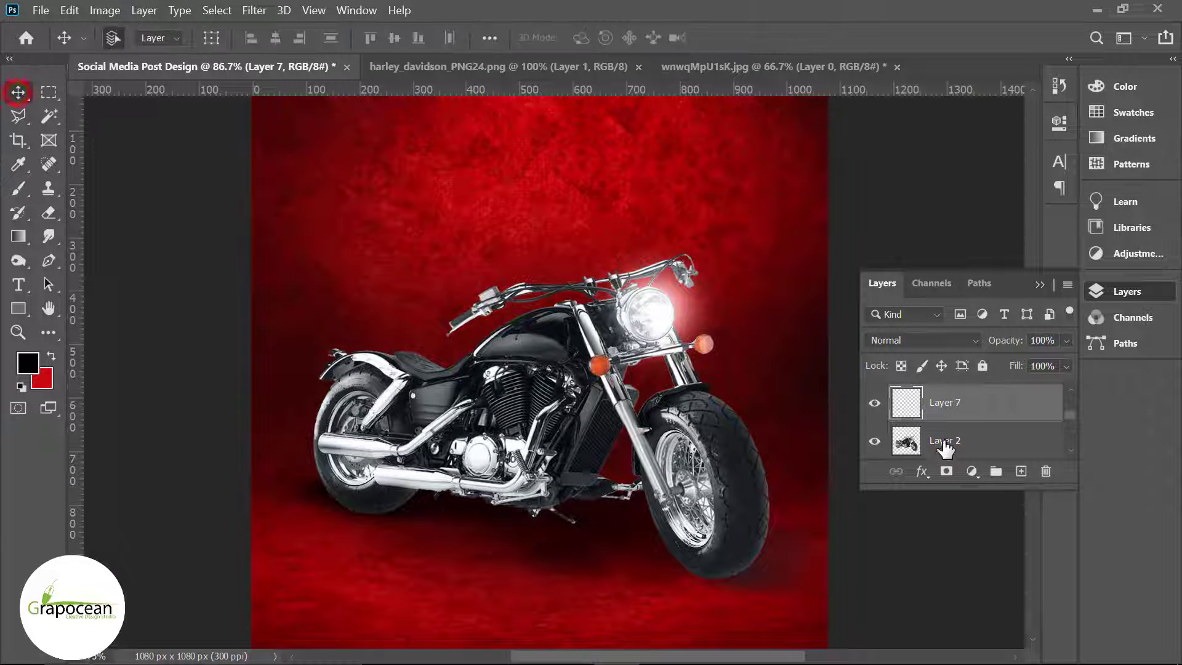
{"action": "left_click", "coordinate": [945, 440]}
{"action": "left_click_drag", "start_coordinate": [1027, 458], "coordinate": [1020, 471]}
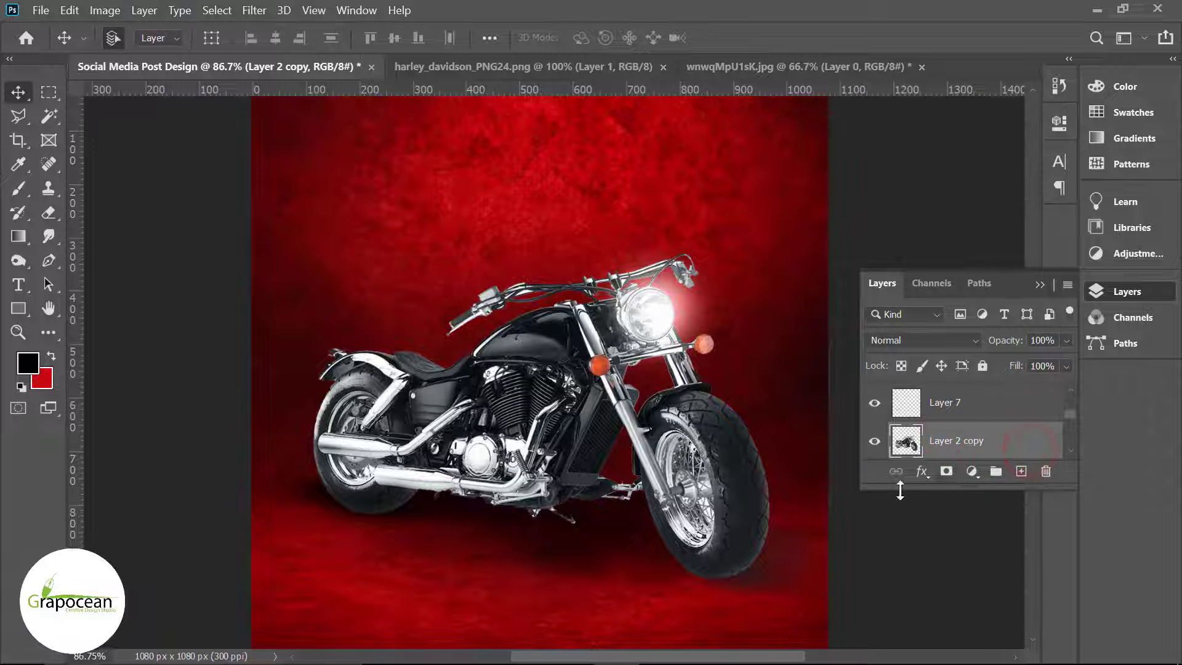
{"action": "right_click", "coordinate": [976, 447]}
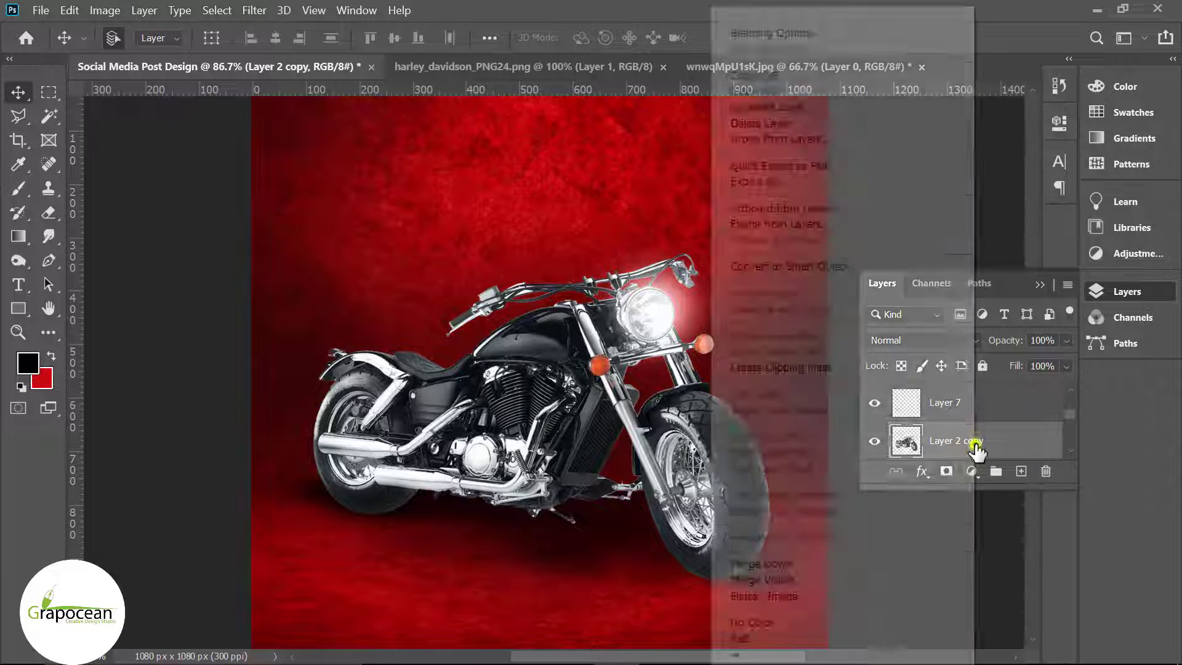
{"action": "left_click", "coordinate": [822, 32]}
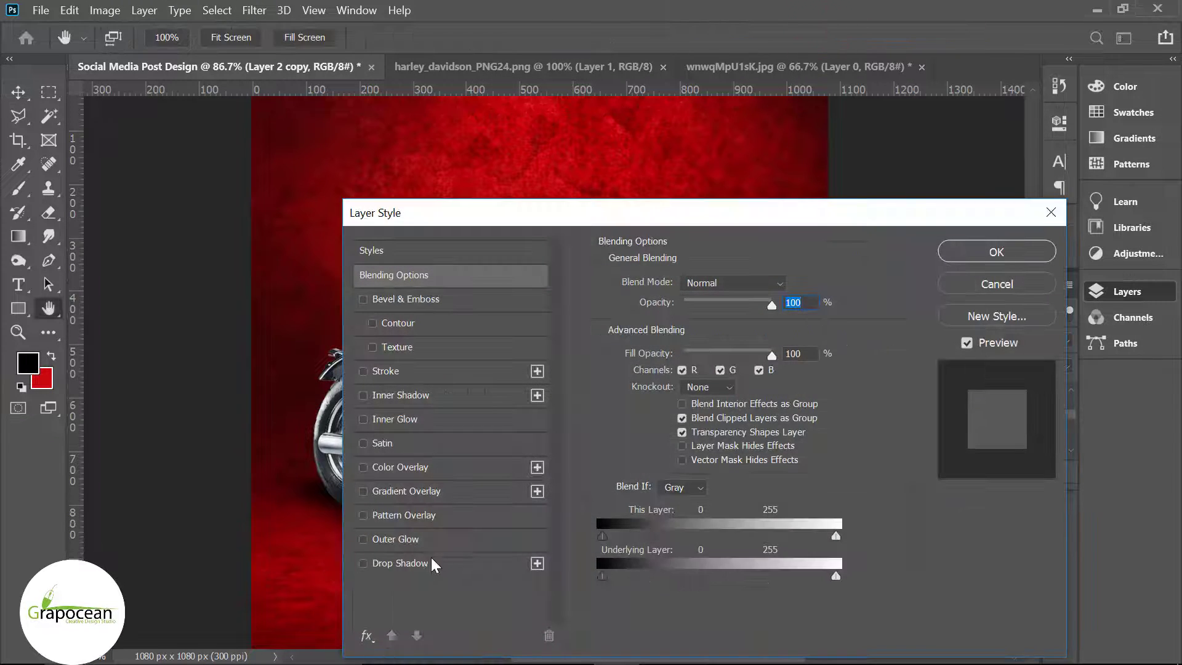
{"action": "left_click", "coordinate": [400, 466]}
{"action": "left_click", "coordinate": [791, 283]}
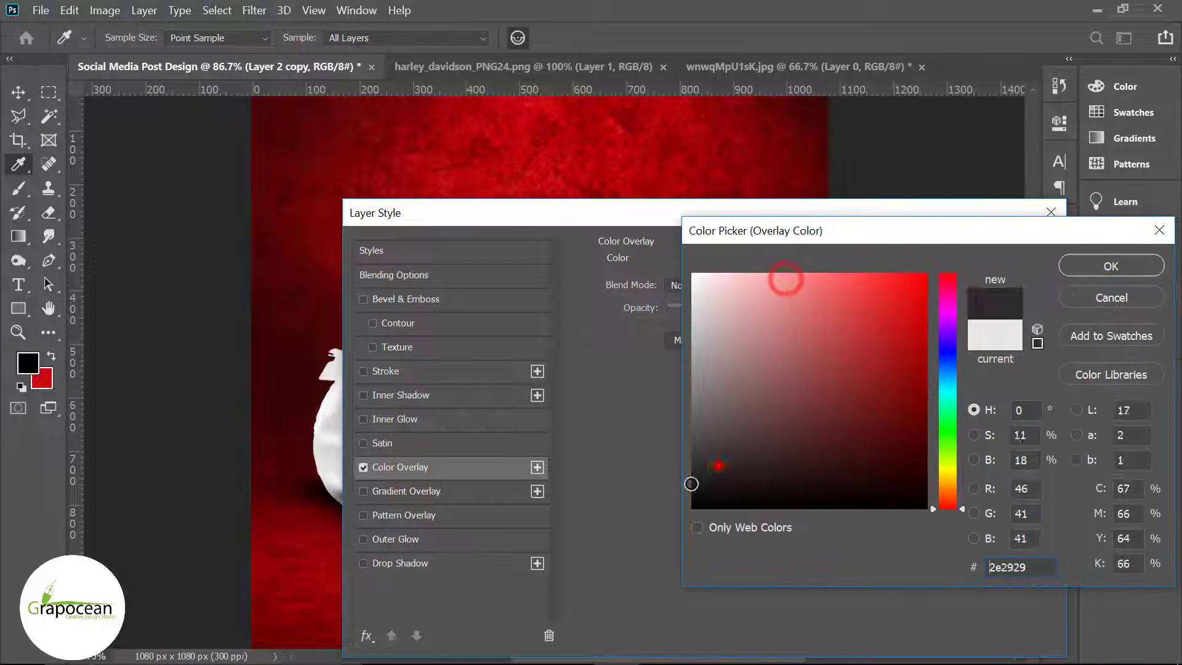
{"action": "left_click_drag", "start_coordinate": [718, 466], "coordinate": [693, 507]}
{"action": "left_click", "coordinate": [1111, 275]}
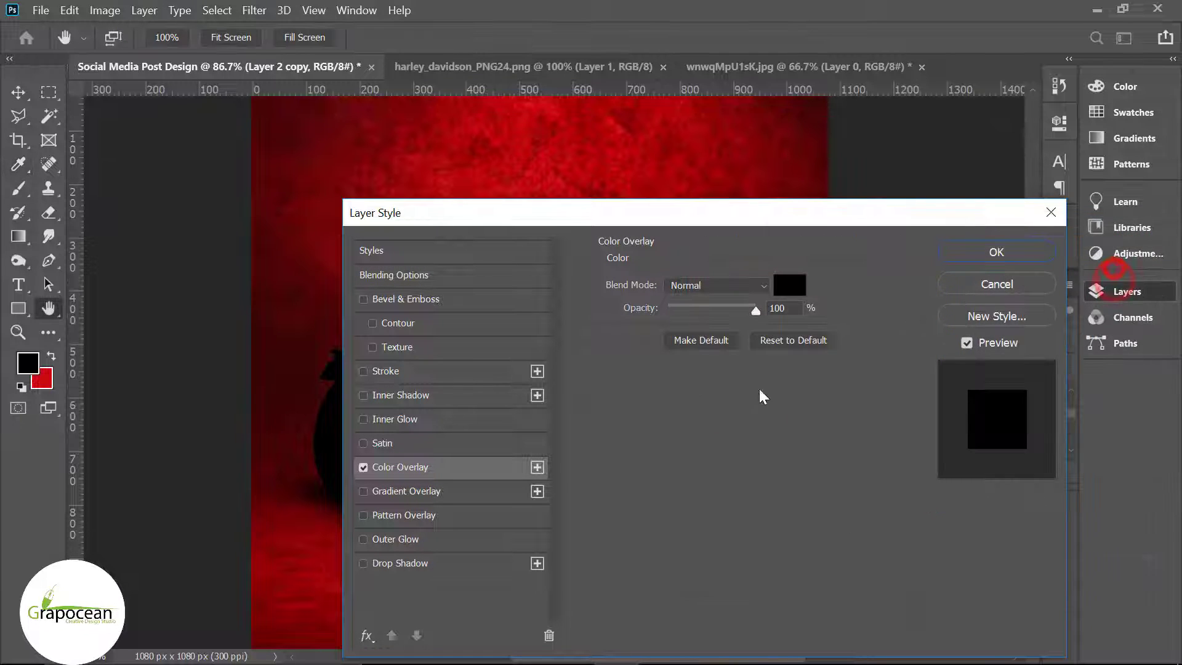
{"action": "left_click", "coordinate": [1004, 248]}
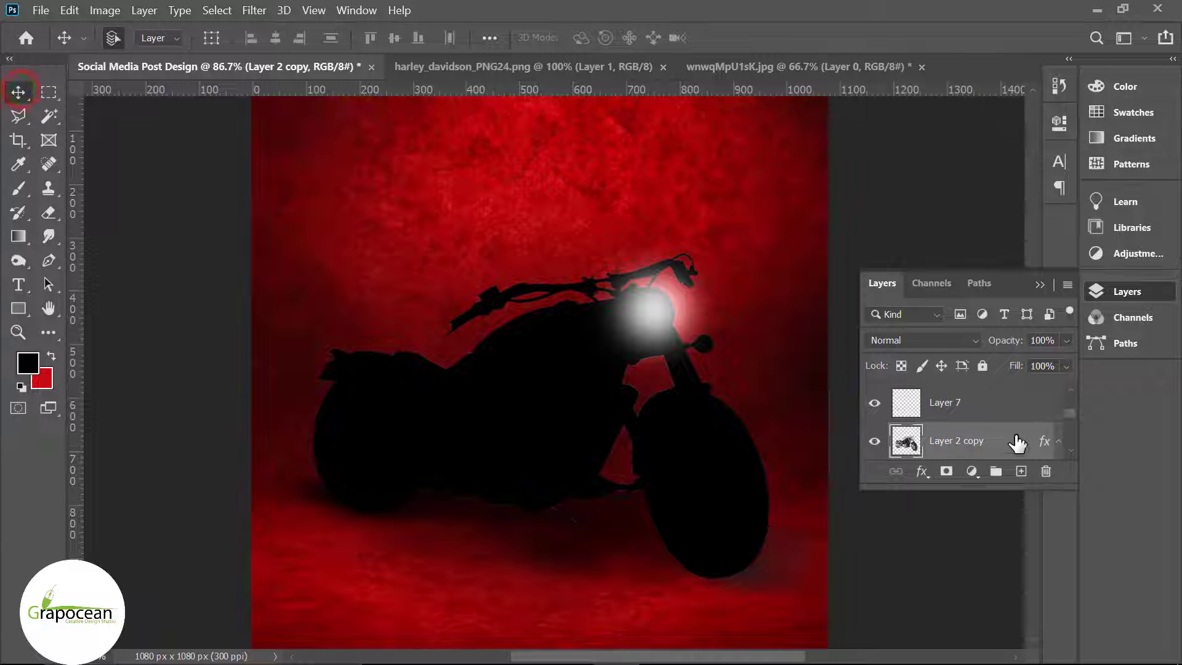
- Move the black copy below the bike and skew it into a slanted shadow with Free Transform
{"action": "left_click_drag", "start_coordinate": [1003, 411], "coordinate": [988, 455]}
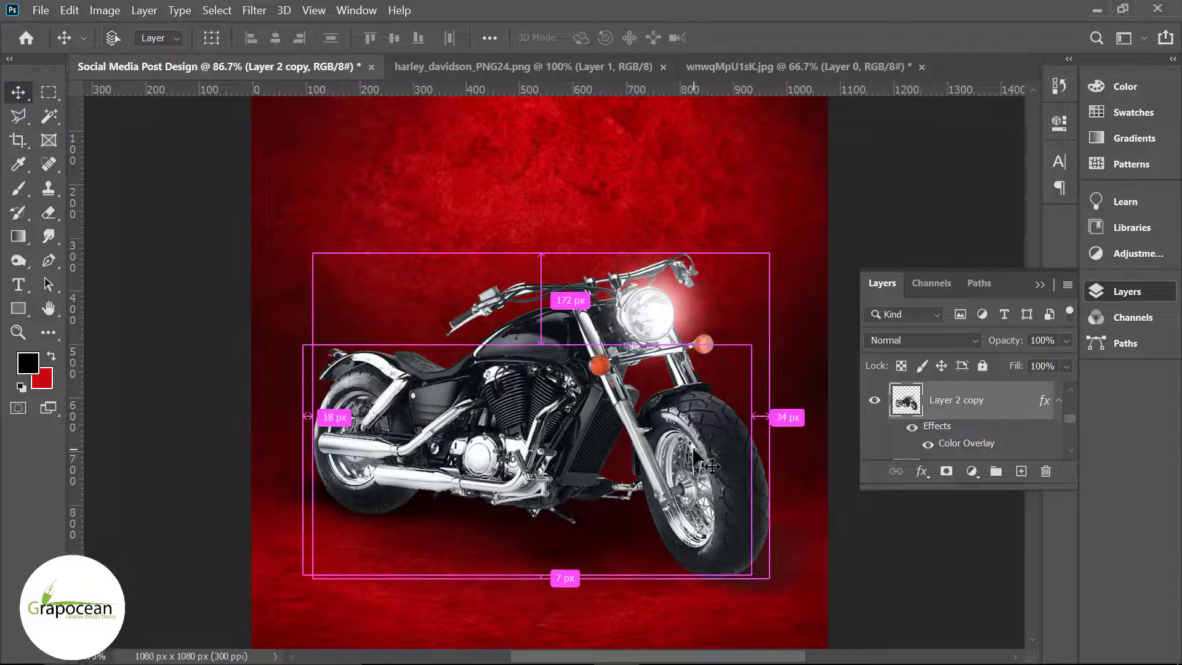
{"action": "key", "text": "ctrl+t"}
{"action": "left_click_drag", "start_coordinate": [768, 253], "coordinate": [788, 262]}
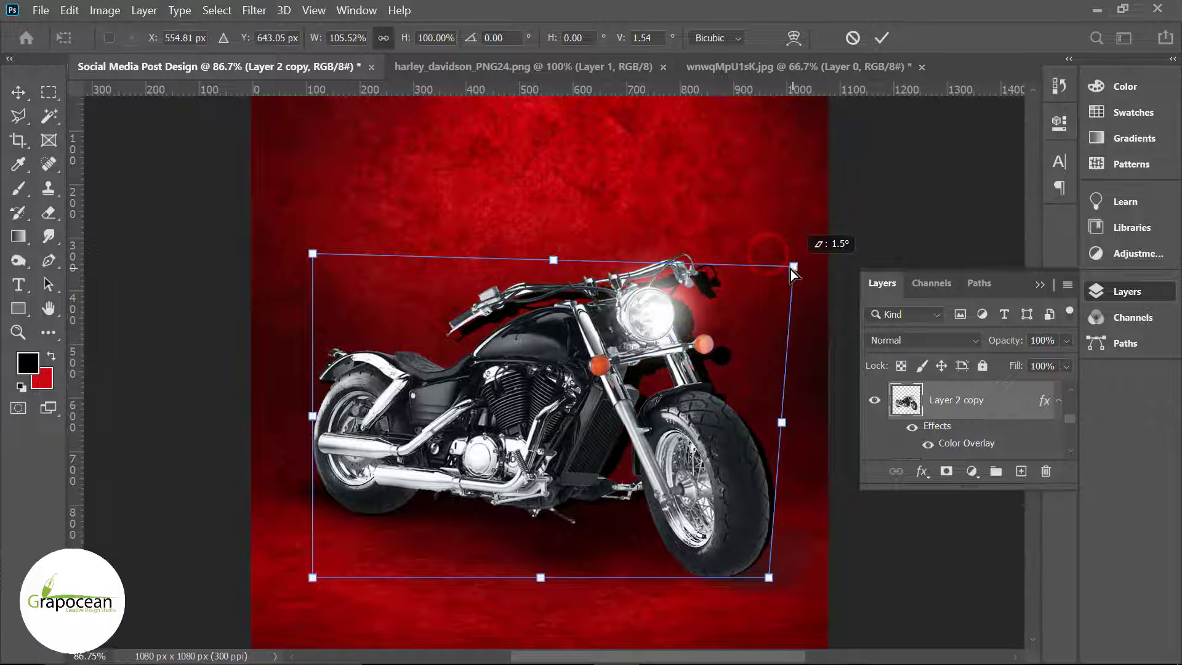
{"action": "left_click_drag", "start_coordinate": [770, 581], "coordinate": [755, 575]}
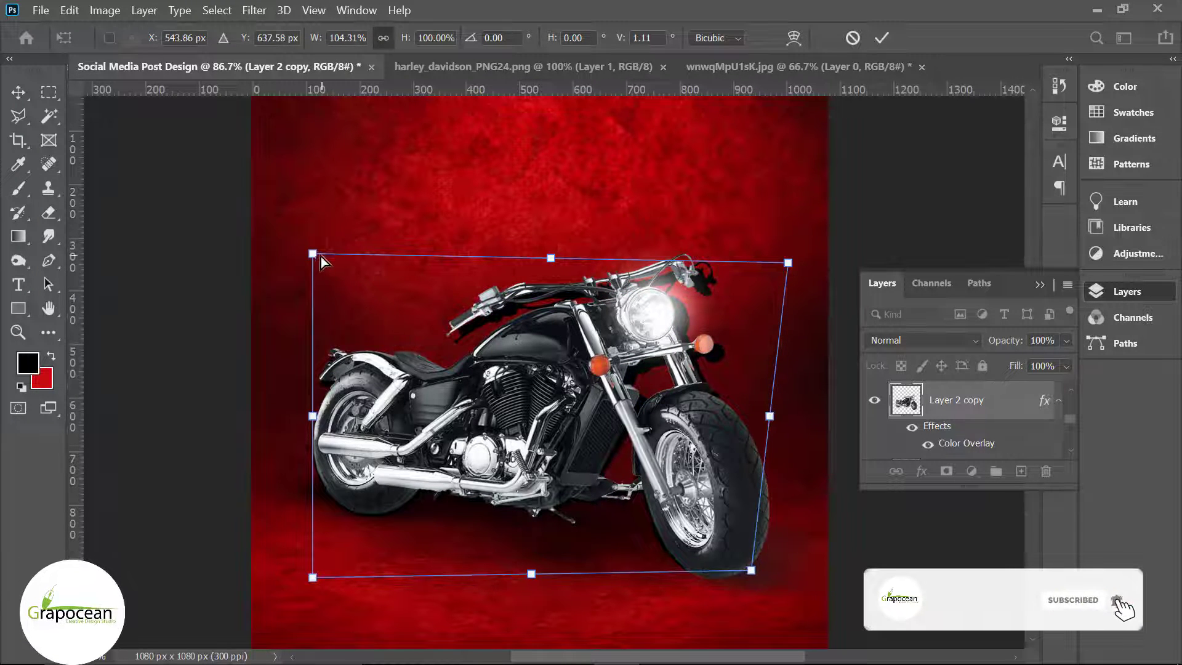
{"action": "left_click_drag", "start_coordinate": [320, 256], "coordinate": [337, 264]}
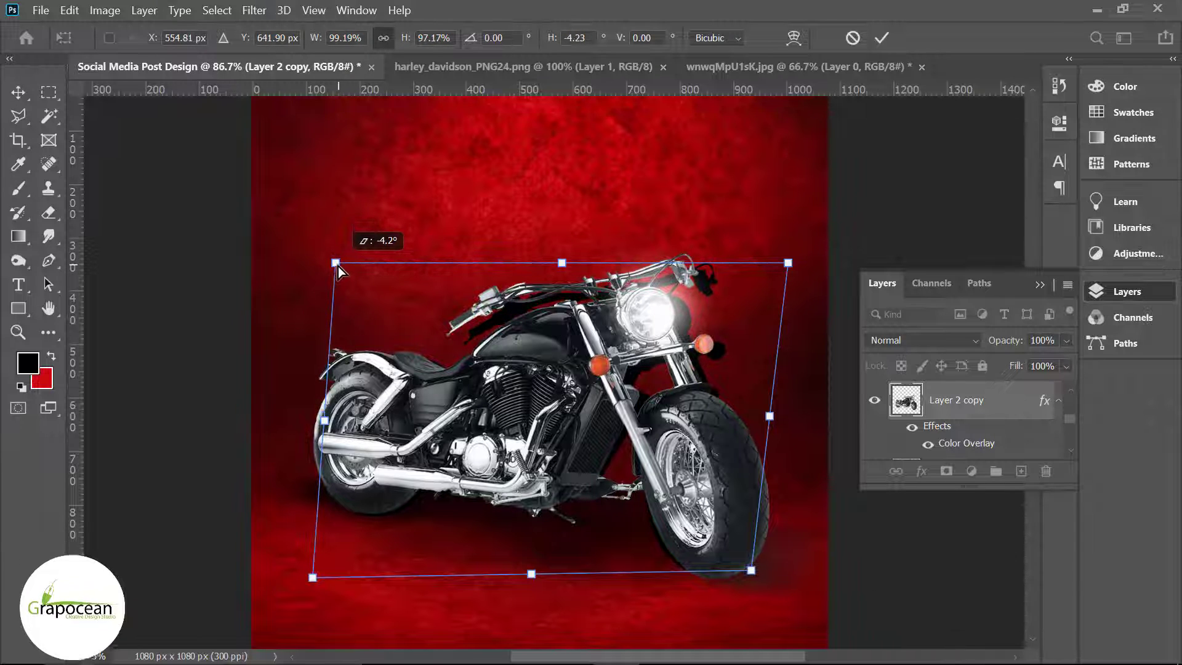
{"action": "left_click", "coordinate": [884, 38]}
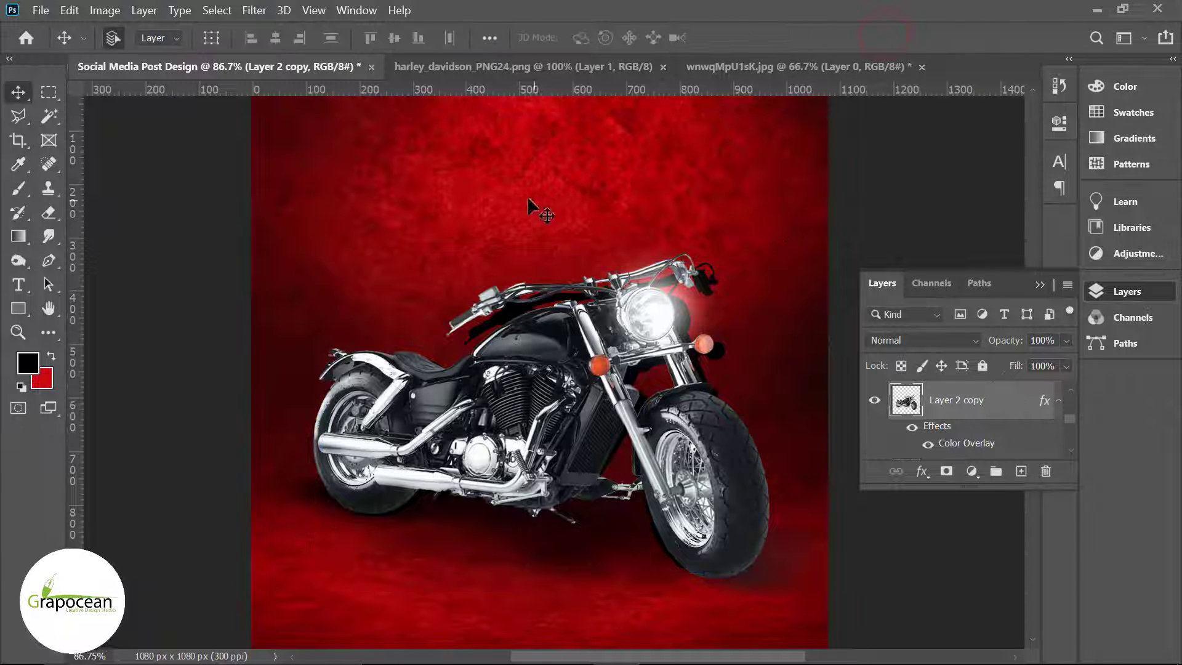
- Apply a Gaussian Blur with a reduced radius to the shadow copy
{"action": "left_click", "coordinate": [261, 10]}
{"action": "mouse_move", "coordinate": [355, 203]}
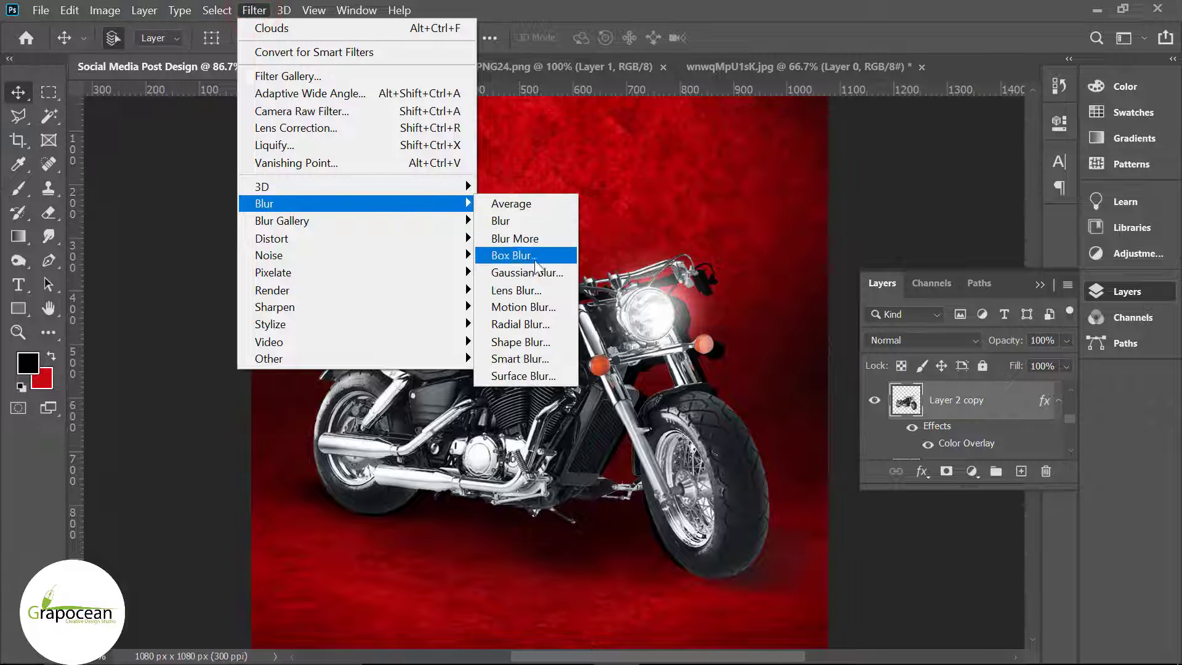
{"action": "left_click", "coordinate": [528, 272]}
{"action": "left_click_drag", "start_coordinate": [856, 404], "coordinate": [873, 411]}
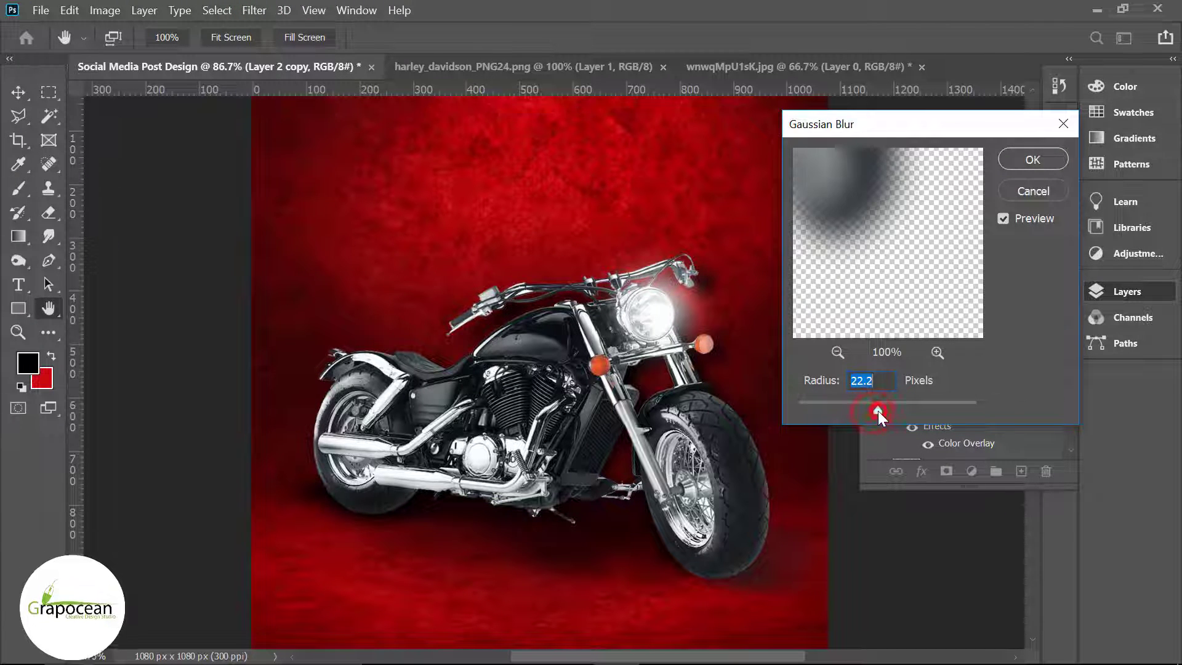
{"action": "left_click", "coordinate": [1021, 160]}
{"action": "scroll", "coordinate": [702, 523], "scroll_direction": "down", "scroll_amount": 3}
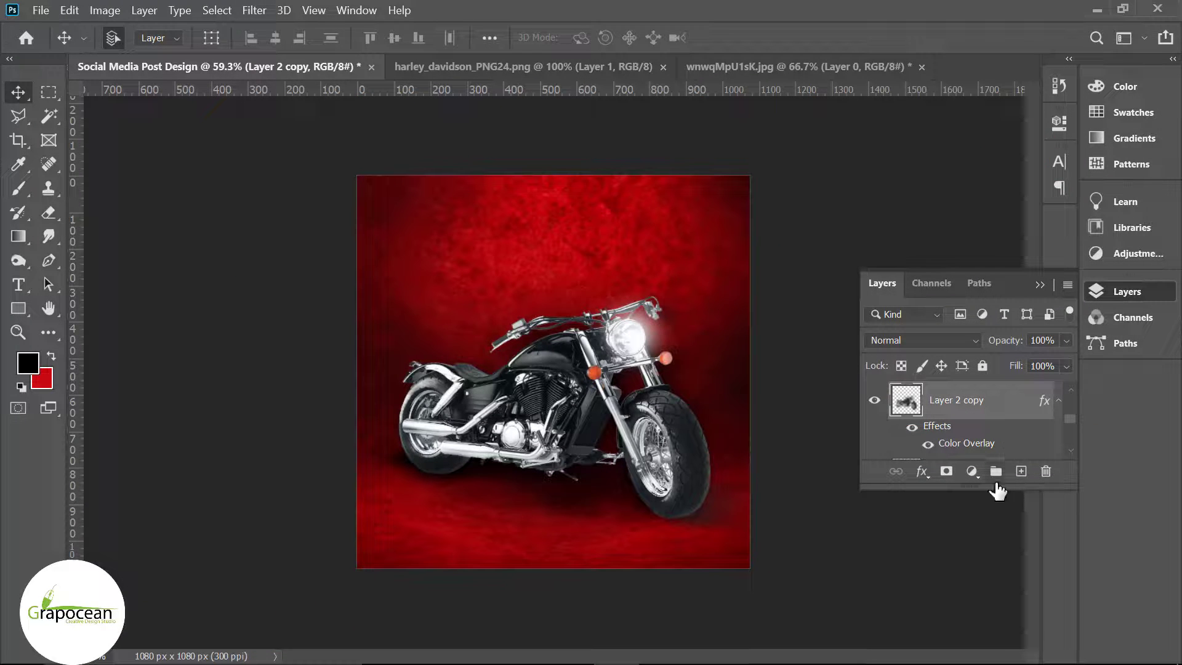
- Set the shadow's Underlying Layer Blend If black slider to 12
{"action": "right_click", "coordinate": [1009, 406]}
{"action": "left_click", "coordinate": [864, 30]}
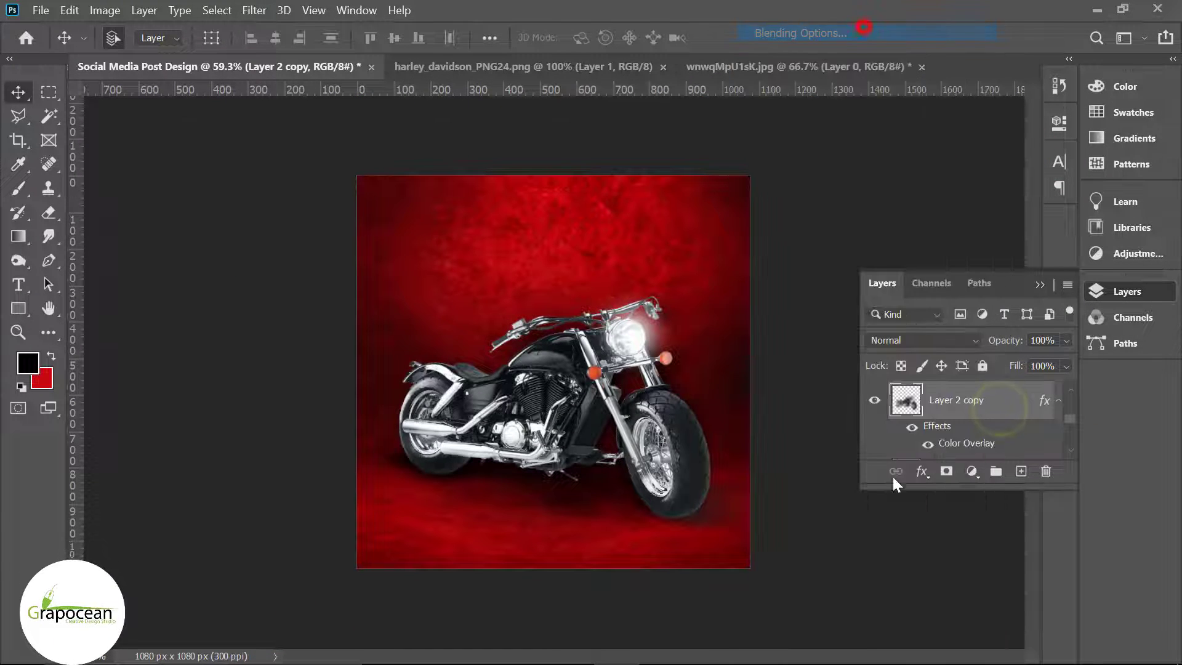
{"action": "mouse_move", "coordinate": [672, 221]}
{"action": "left_mouse_down"}
{"action": "mouse_move", "coordinate": [1022, 243]}
{"action": "mouse_move", "coordinate": [1049, 220]}
{"action": "left_mouse_up"}
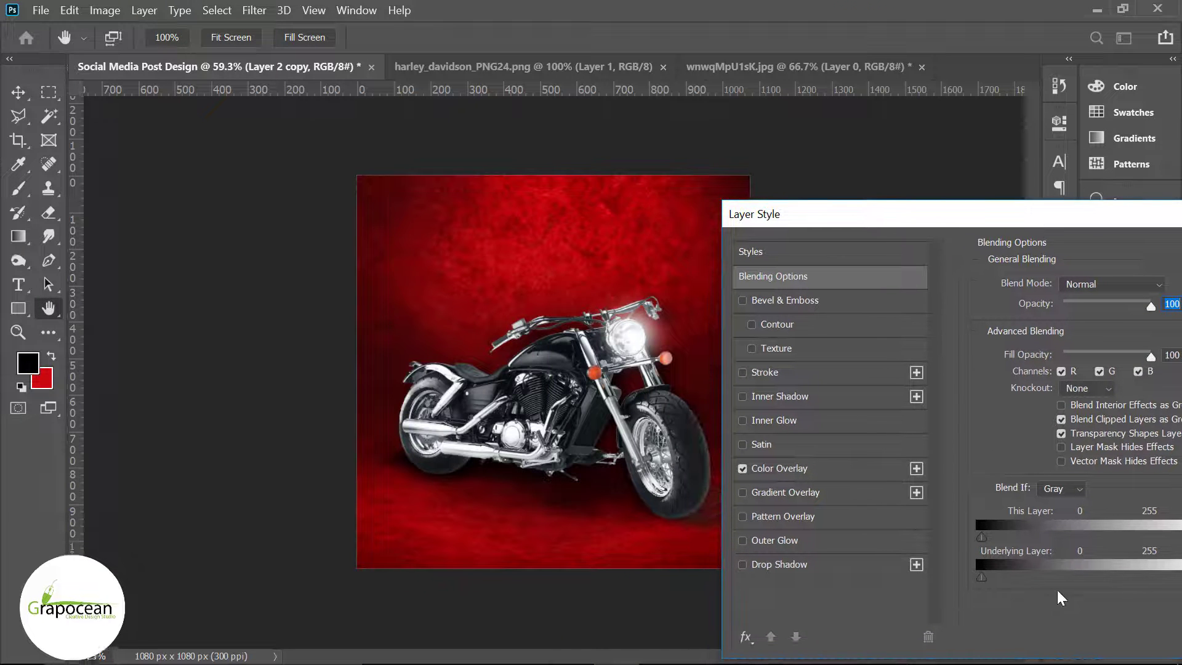
{"action": "left_click_drag", "start_coordinate": [985, 580], "coordinate": [1043, 577]}
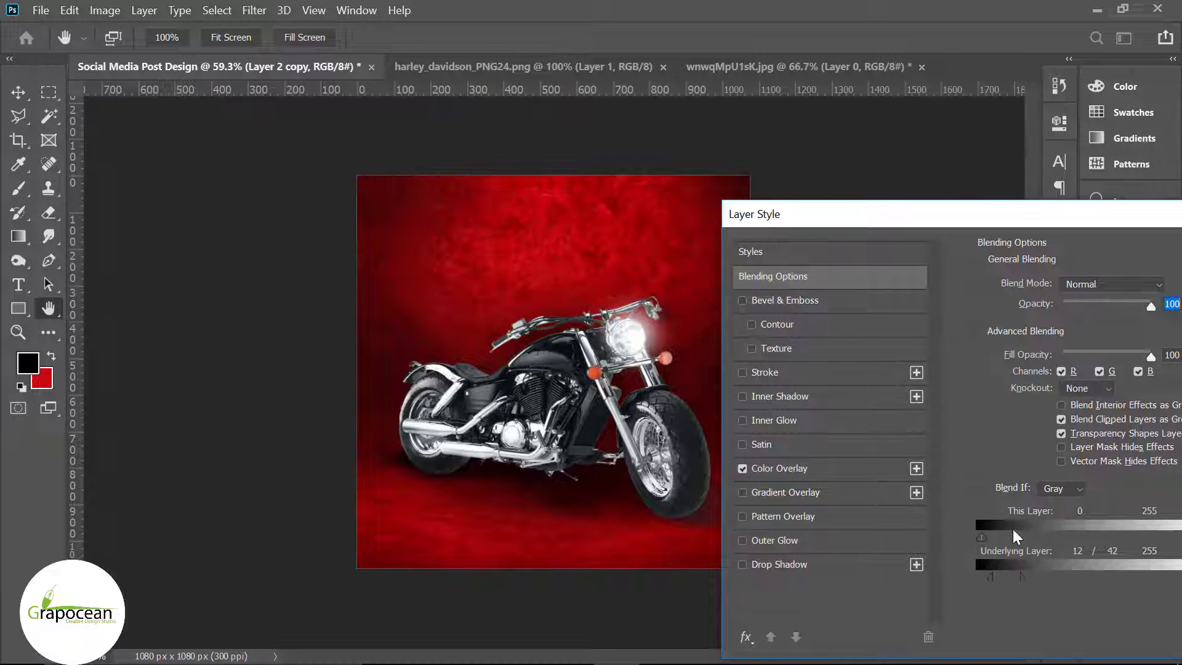
{"action": "mouse_move", "coordinate": [985, 216]}
{"action": "left_mouse_down"}
{"action": "mouse_move", "coordinate": [934, 423]}
{"action": "mouse_move", "coordinate": [391, 422]}
{"action": "left_mouse_up"}
{"action": "left_click", "coordinate": [781, 465]}
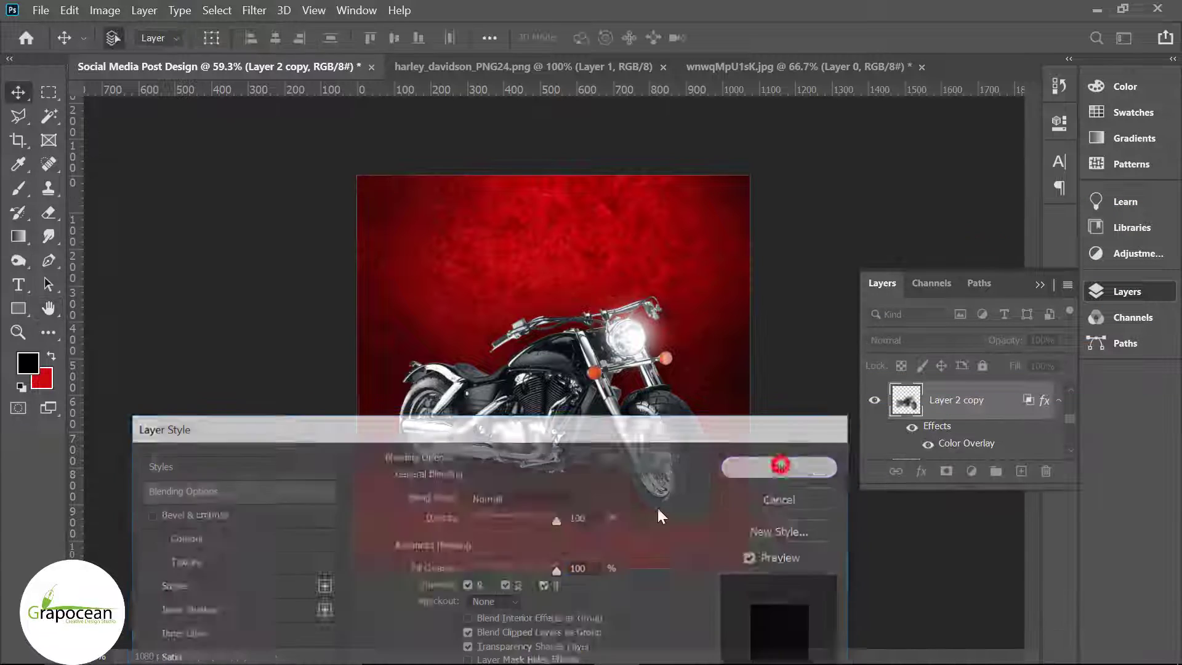
- Tilt the shadow's top-right corner down and inward, then add a layer mask to it
{"action": "scroll", "coordinate": [627, 341], "scroll_direction": "up", "scroll_amount": 5}
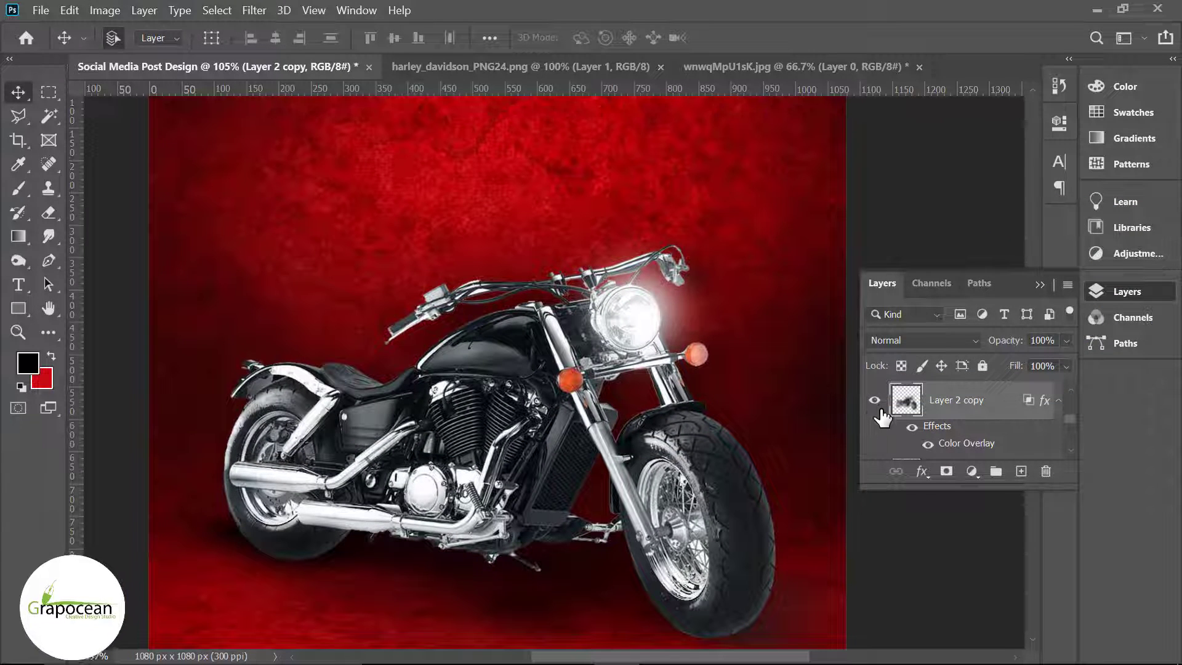
{"action": "left_click", "coordinate": [874, 400]}
{"action": "key", "text": "ctrl+t"}
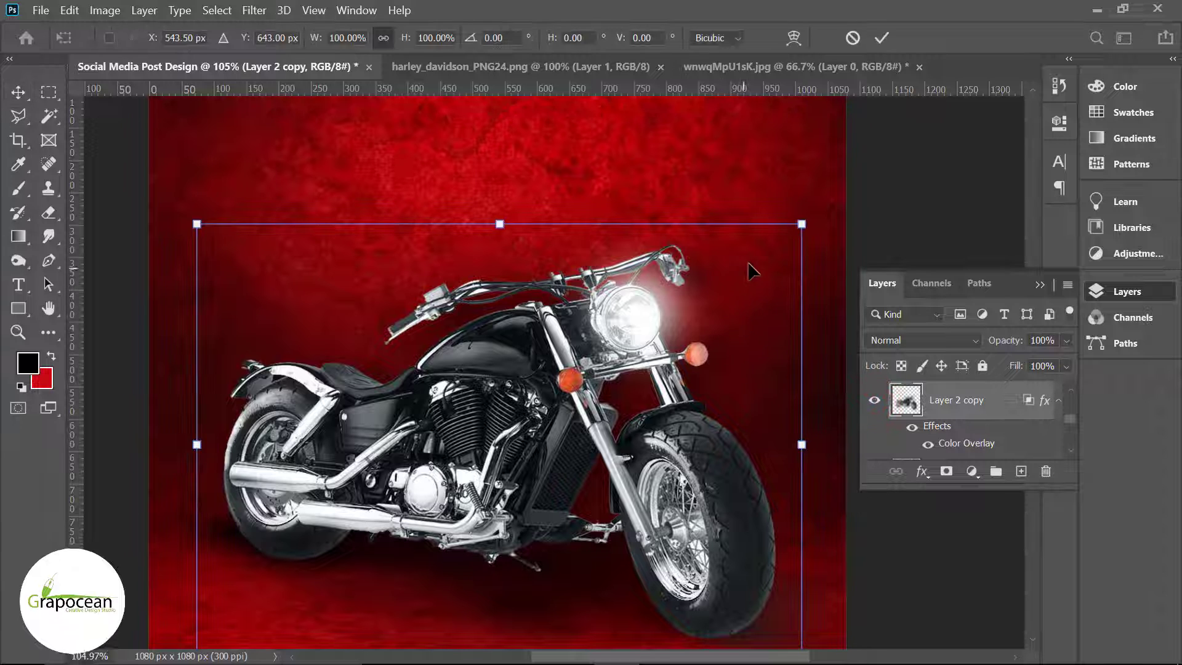
{"action": "left_click_drag", "start_coordinate": [810, 241], "coordinate": [675, 279]}
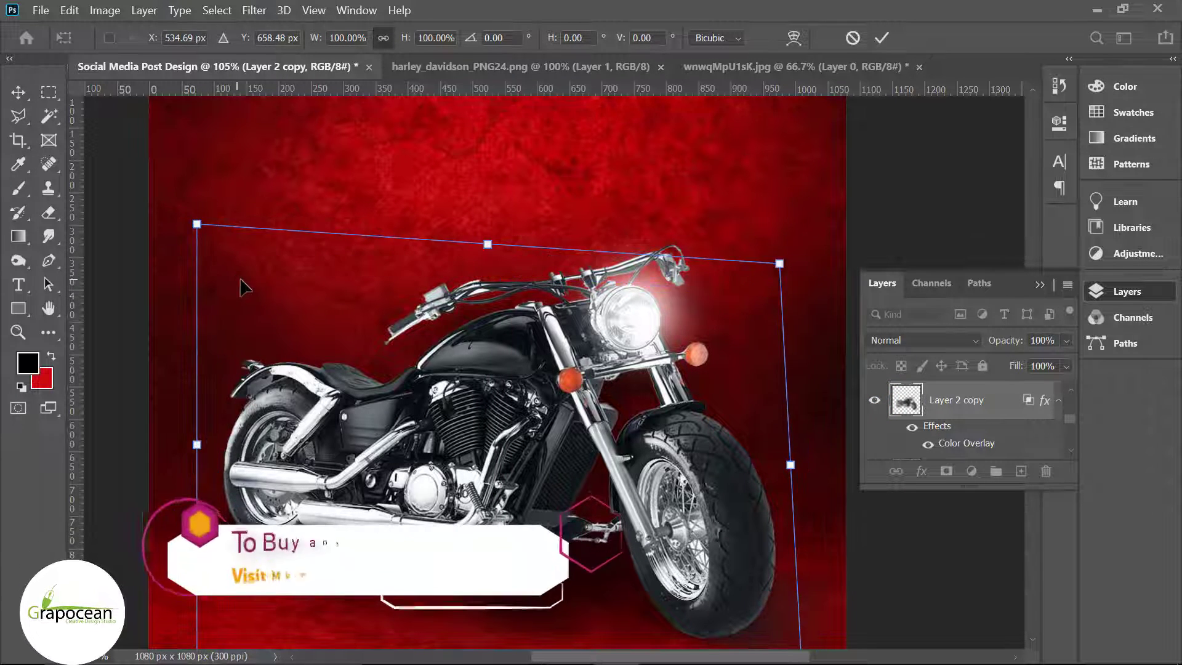
{"action": "left_click", "coordinate": [882, 37]}
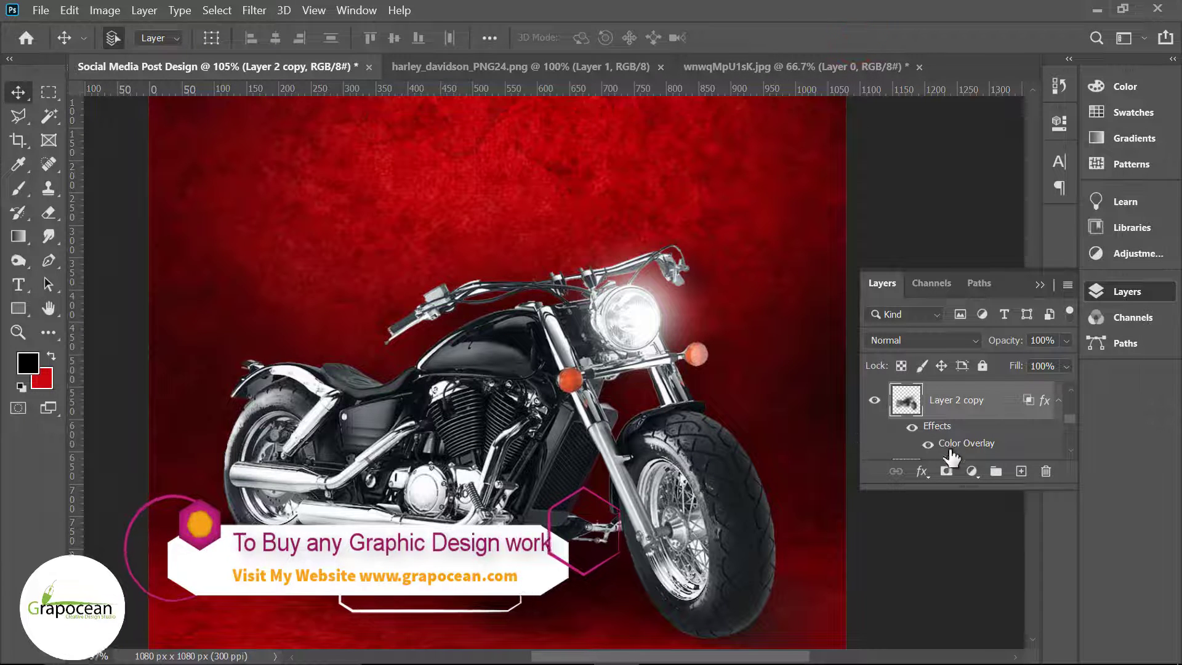
{"action": "left_click", "coordinate": [946, 470]}
{"action": "right_click", "coordinate": [23, 182]}
- Switch to the Brush tool with the Soft Round preset
{"action": "left_click", "coordinate": [58, 184]}
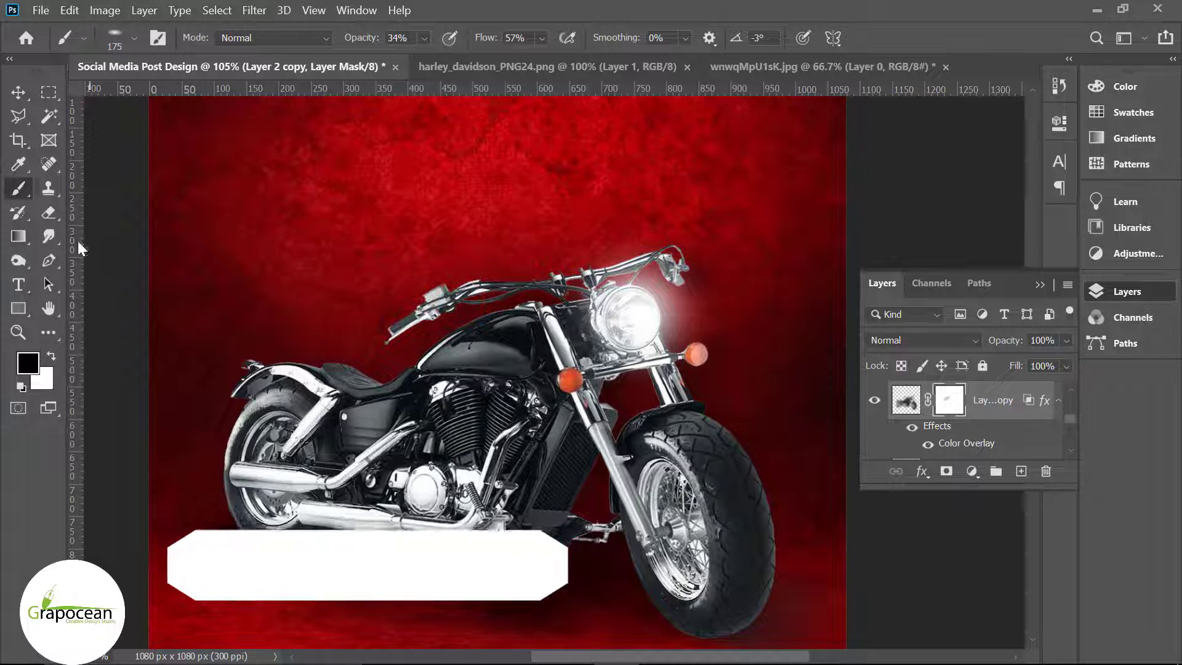
{"action": "right_click", "coordinate": [24, 191]}
{"action": "left_click", "coordinate": [86, 188]}
{"action": "left_click", "coordinate": [128, 37]}
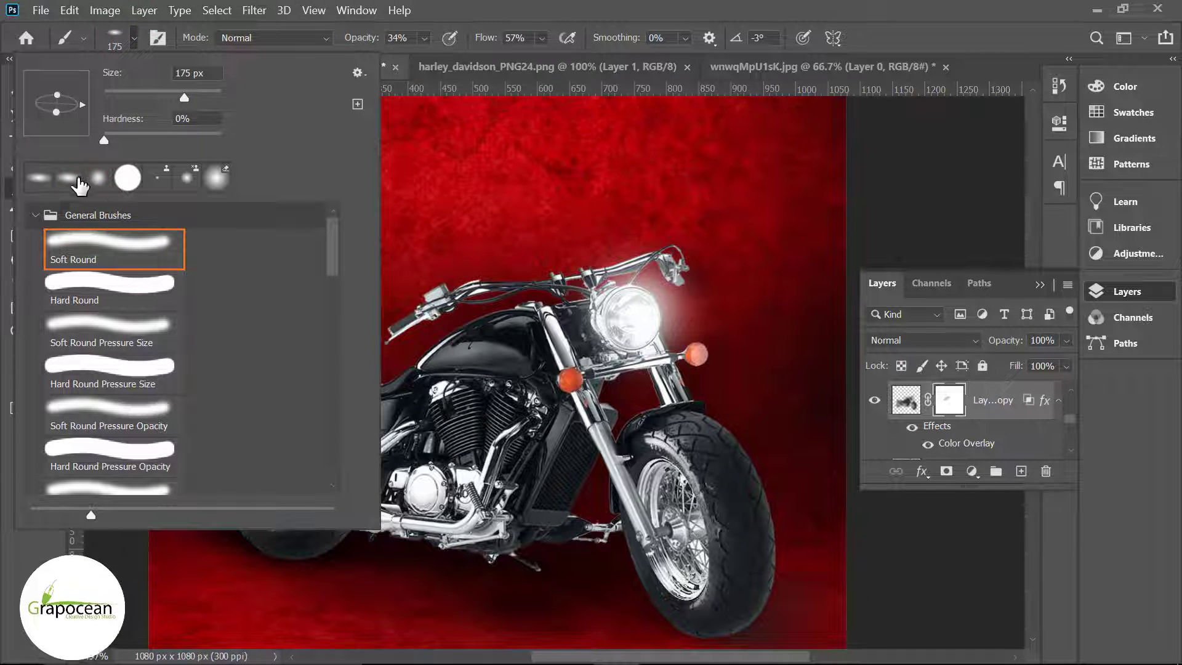
{"action": "left_click", "coordinate": [473, 315]}
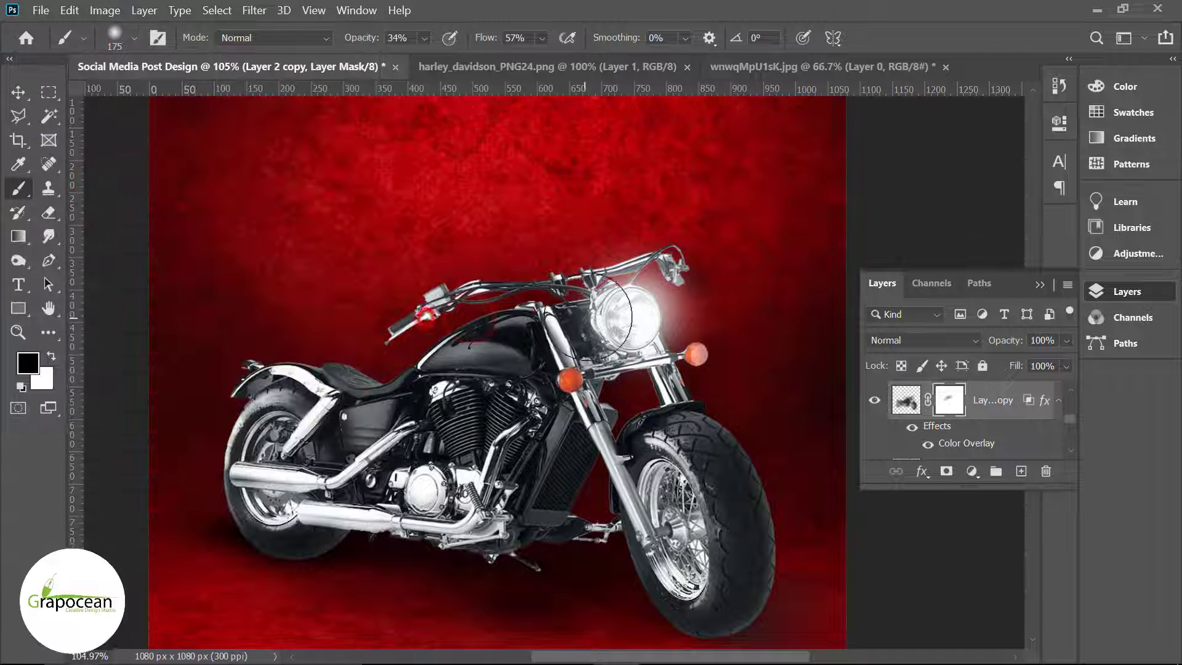
- Mask out the shadow around the tank, handlebars, front fork and wheel
{"action": "mouse_move", "coordinate": [425, 317]}
{"action": "left_mouse_down"}
{"action": "mouse_move", "coordinate": [524, 285]}
{"action": "mouse_move", "coordinate": [480, 385]}
{"action": "left_mouse_up"}
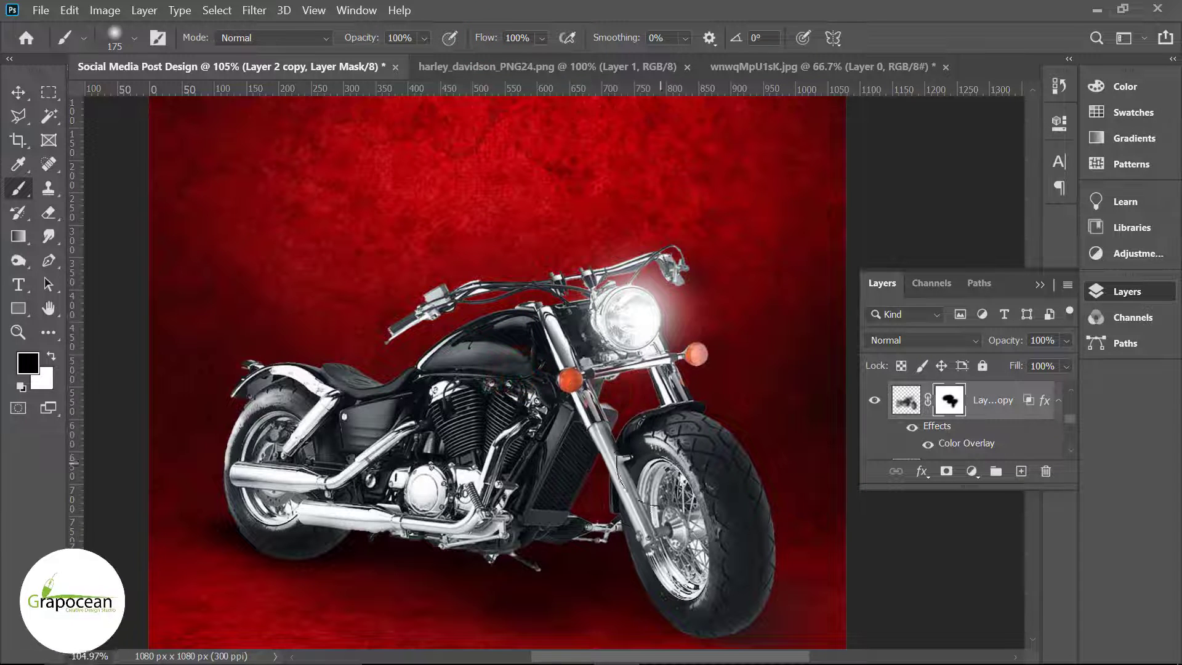
{"action": "left_click_drag", "start_coordinate": [631, 465], "coordinate": [619, 580]}
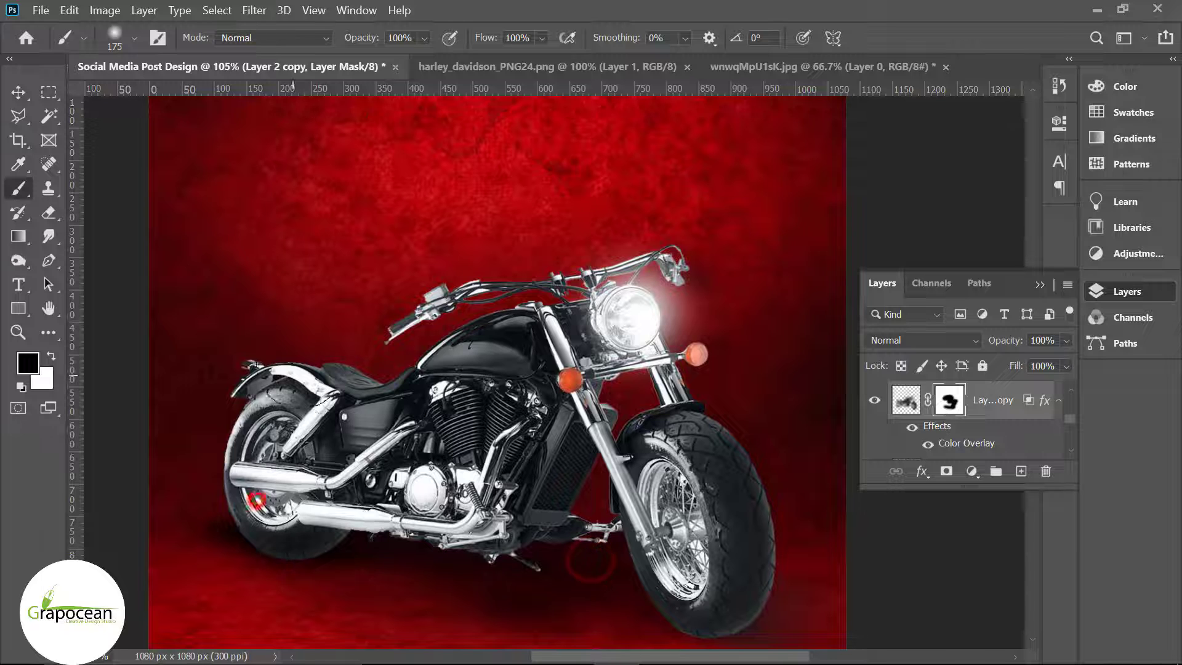
{"action": "scroll", "coordinate": [342, 404], "scroll_direction": "down", "scroll_amount": 5}
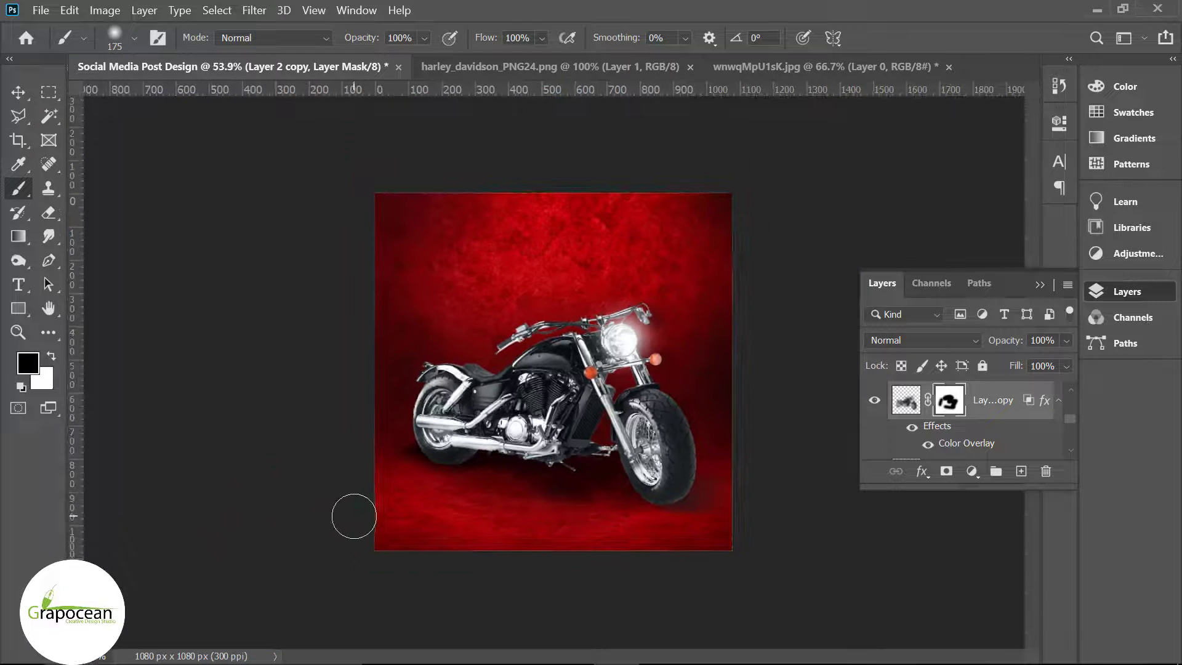
{"action": "left_click", "coordinate": [18, 91]}
{"action": "scroll", "coordinate": [840, 591], "scroll_direction": "up", "scroll_amount": 1}
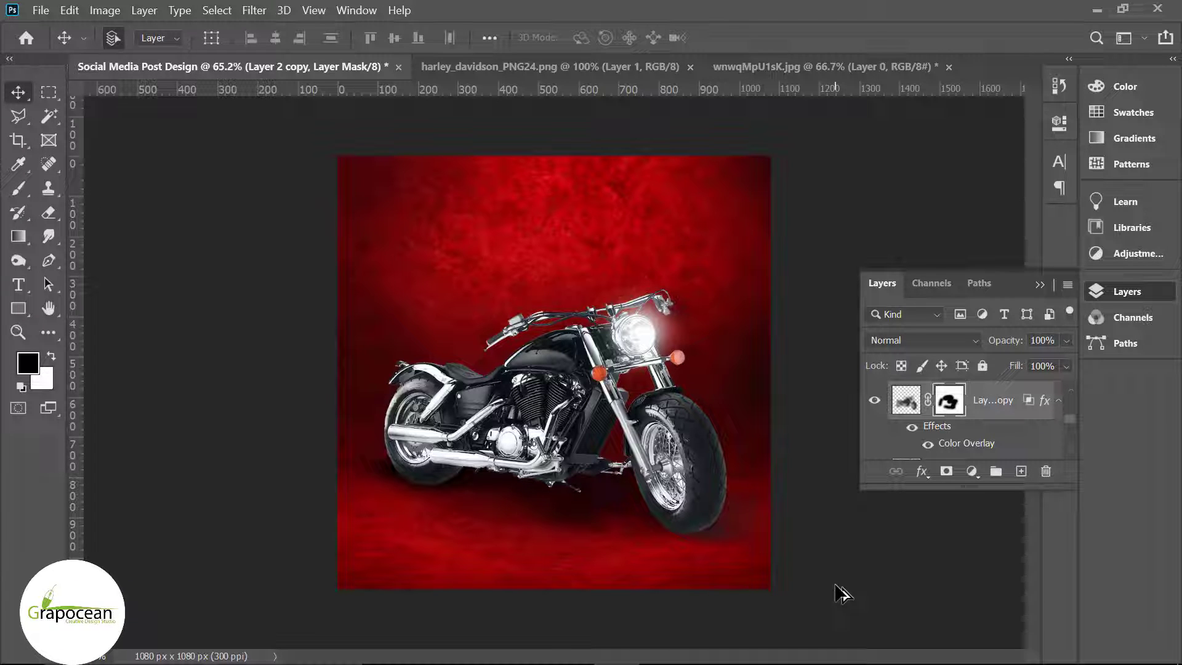
{"action": "scroll", "coordinate": [935, 453], "scroll_direction": "down", "scroll_amount": 2}
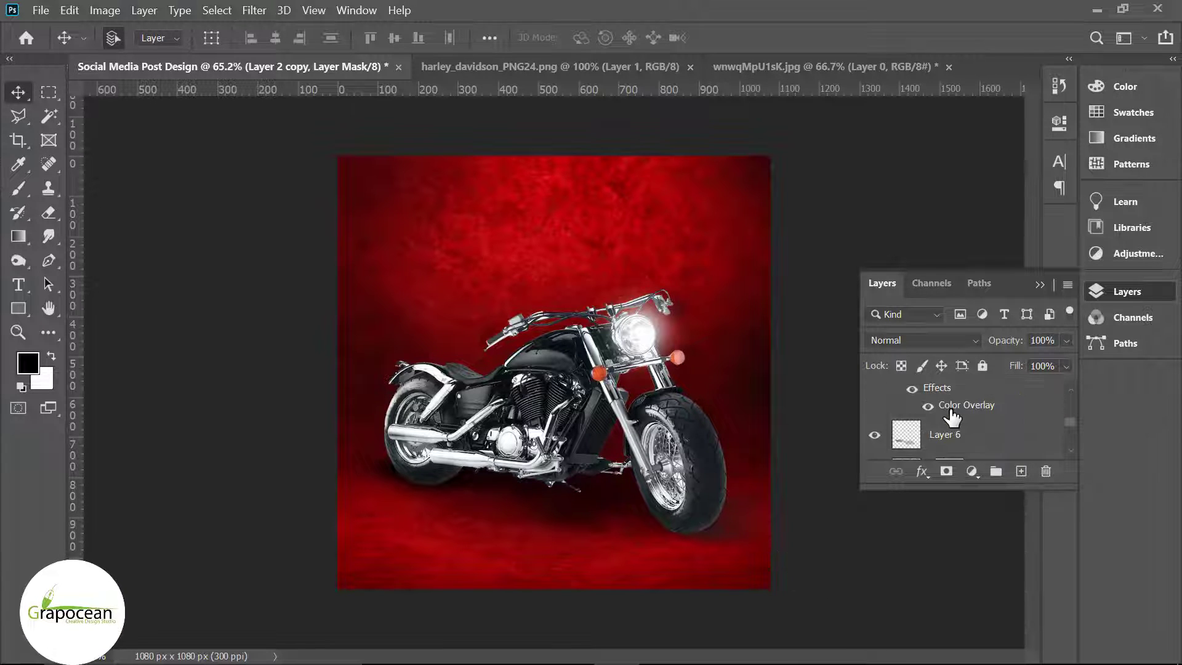
{"action": "scroll", "coordinate": [950, 419], "scroll_direction": "down", "scroll_amount": 2}
{"action": "scroll", "coordinate": [760, 462], "scroll_direction": "up", "scroll_amount": 2}
- Start the ORBIGDSO text above Color Fill 4 in Bebas, enlarged to 40 pt
{"action": "left_click", "coordinate": [26, 285]}
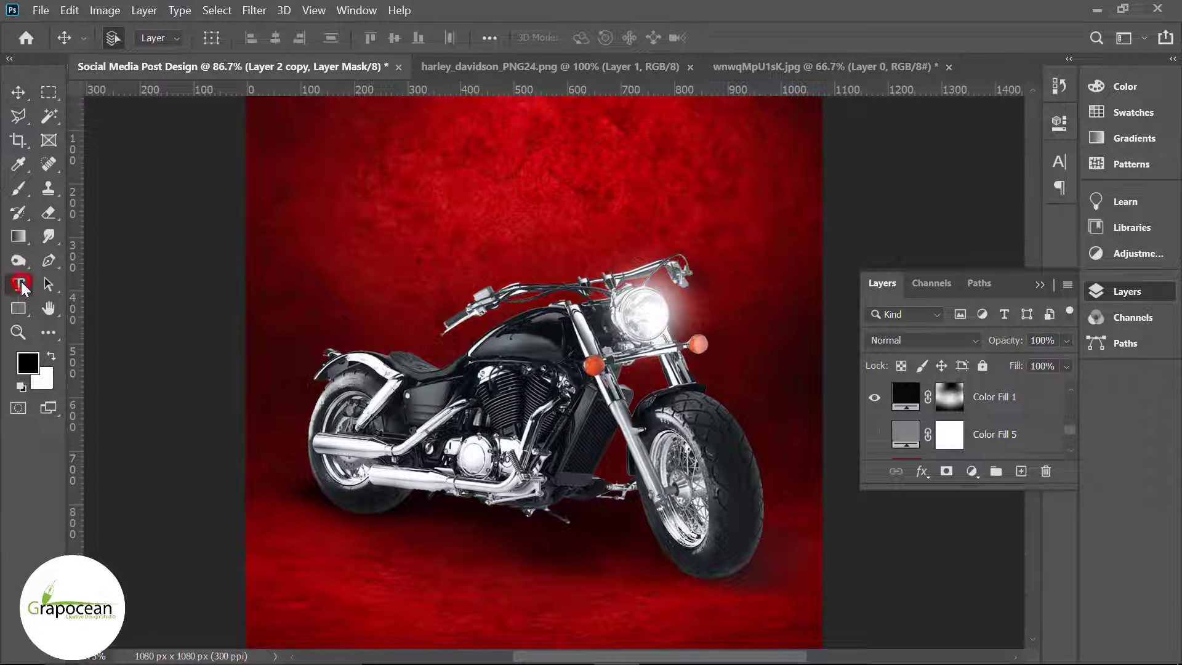
{"action": "scroll", "coordinate": [993, 423], "scroll_direction": "up", "scroll_amount": 2}
{"action": "left_click", "coordinate": [1009, 406]}
{"action": "left_click", "coordinate": [1021, 470]}
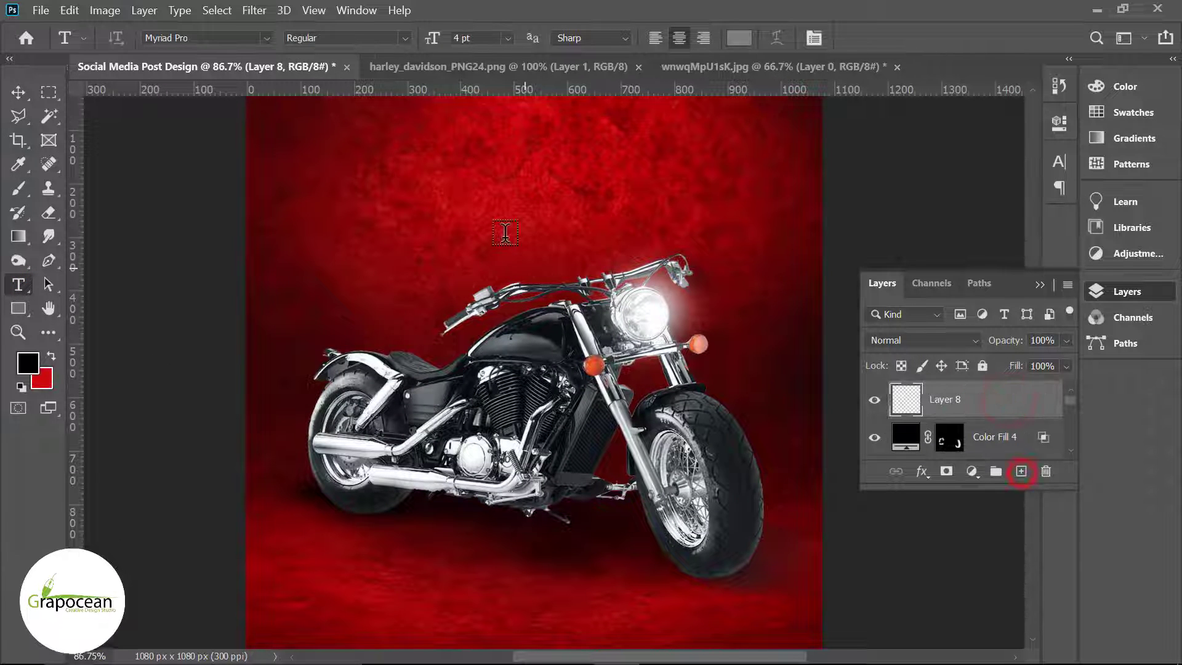
{"action": "left_click", "coordinate": [483, 237]}
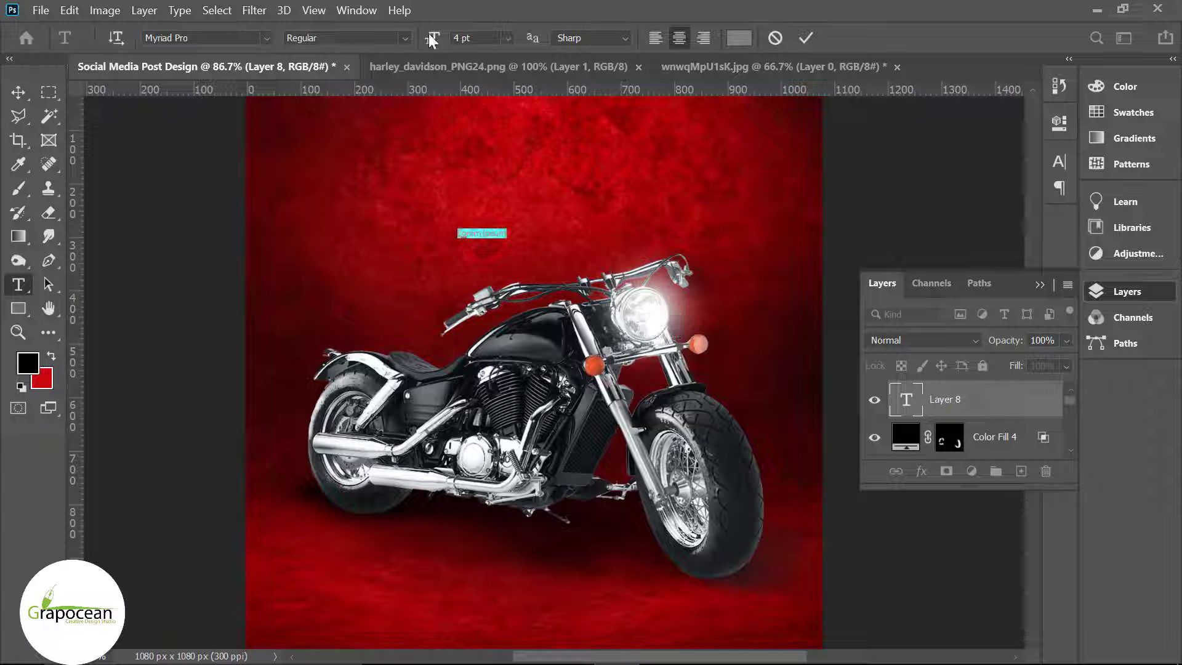
{"action": "left_click", "coordinate": [266, 39]}
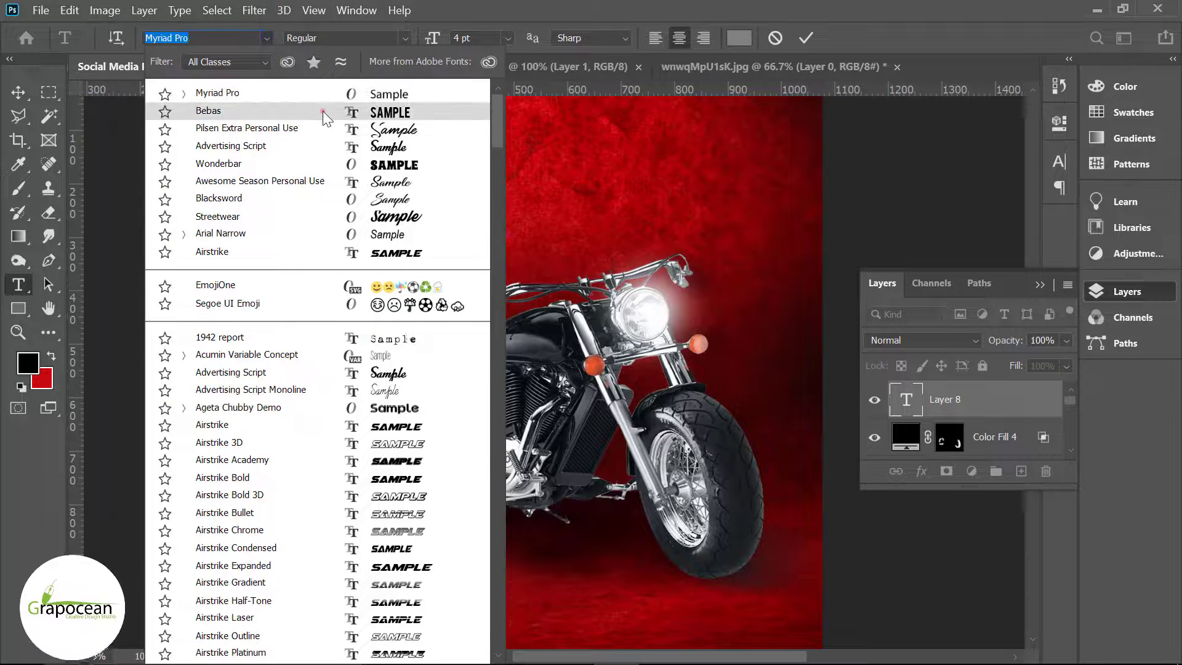
{"action": "left_click", "coordinate": [322, 111]}
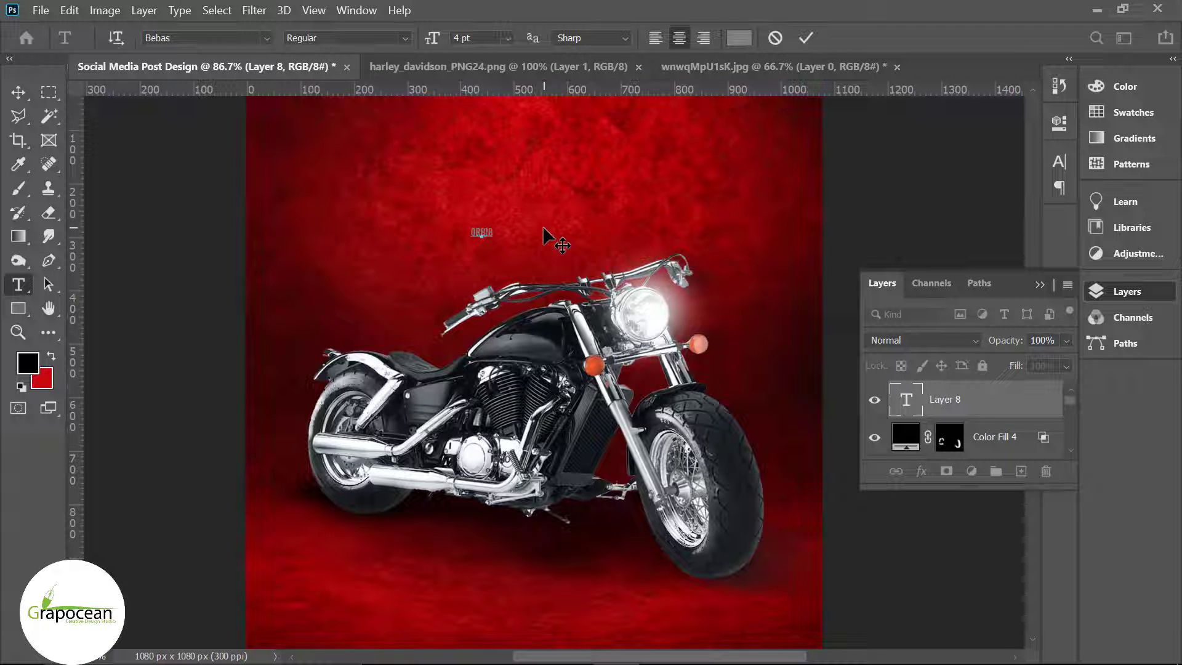
{"action": "scroll", "coordinate": [482, 232], "scroll_direction": "up", "scroll_amount": 1}
{"action": "scroll", "coordinate": [483, 232], "scroll_direction": "up", "scroll_amount": 1}
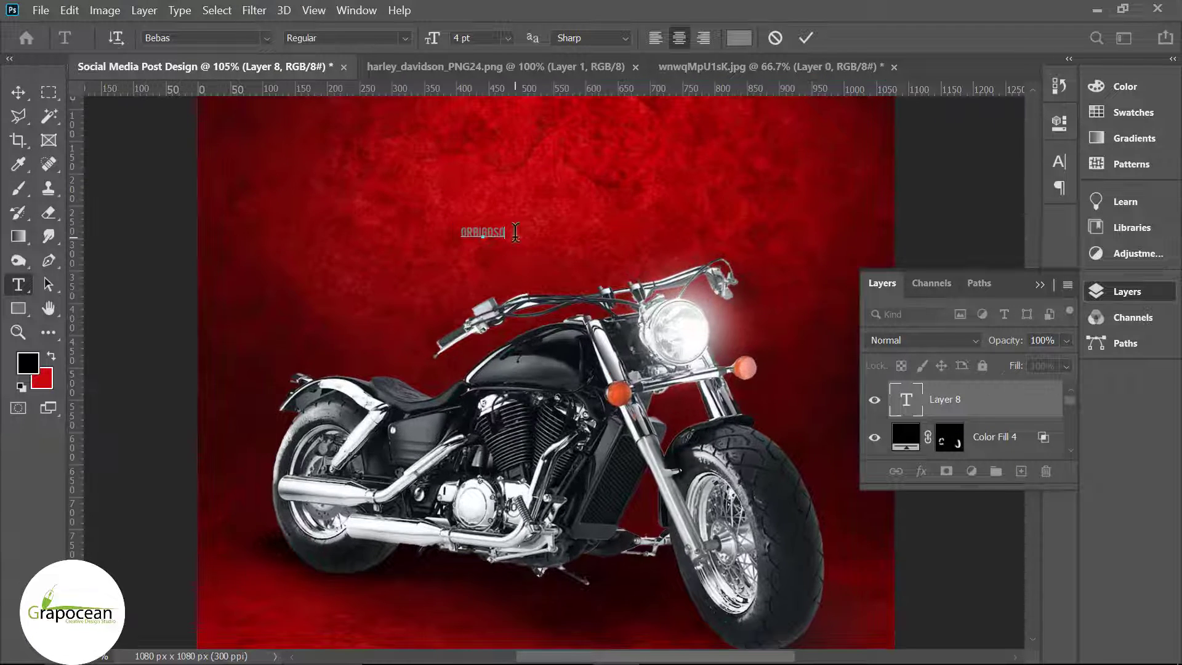
{"action": "left_click_drag", "start_coordinate": [431, 37], "coordinate": [637, 16]}
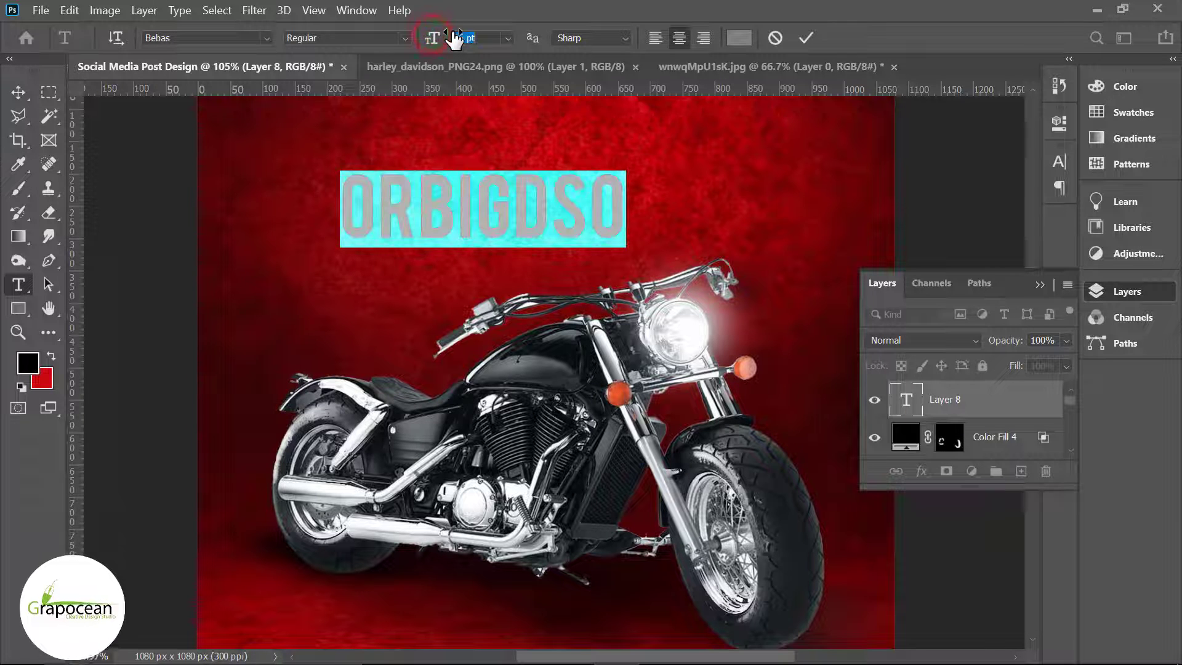
{"action": "type", "text": "40"}
- Colour the headline white (ffffff) and move it down toward the bike
{"action": "left_click", "coordinate": [739, 37]}
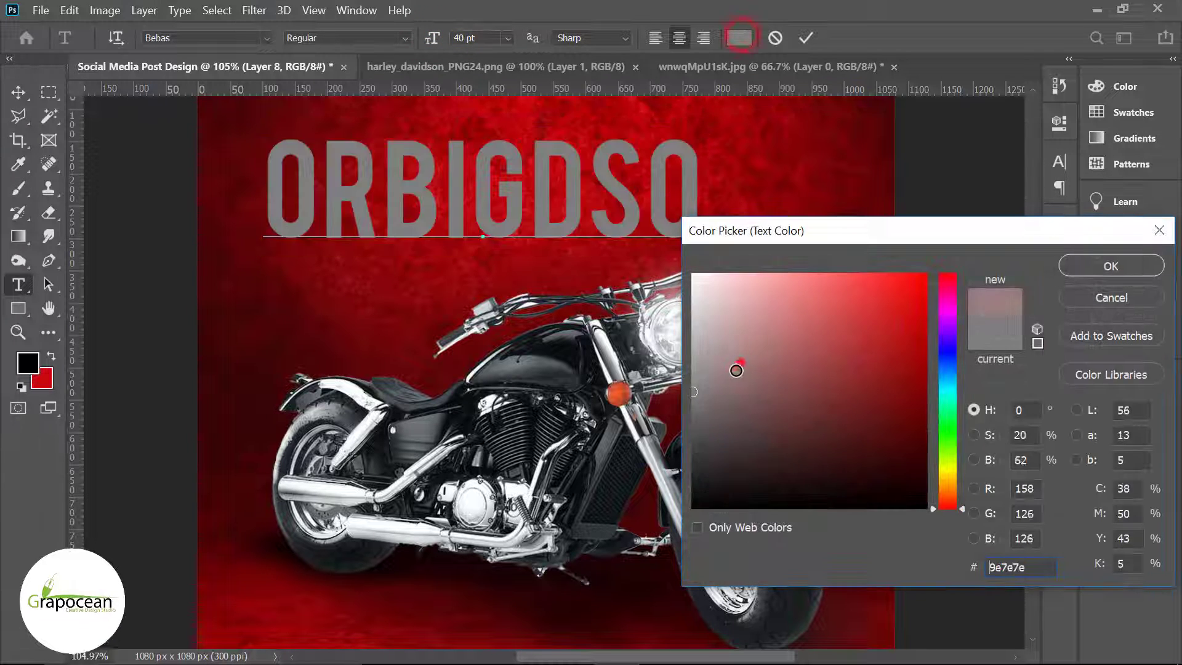
{"action": "type", "text": "ffffff"}
{"action": "key", "text": "Return"}
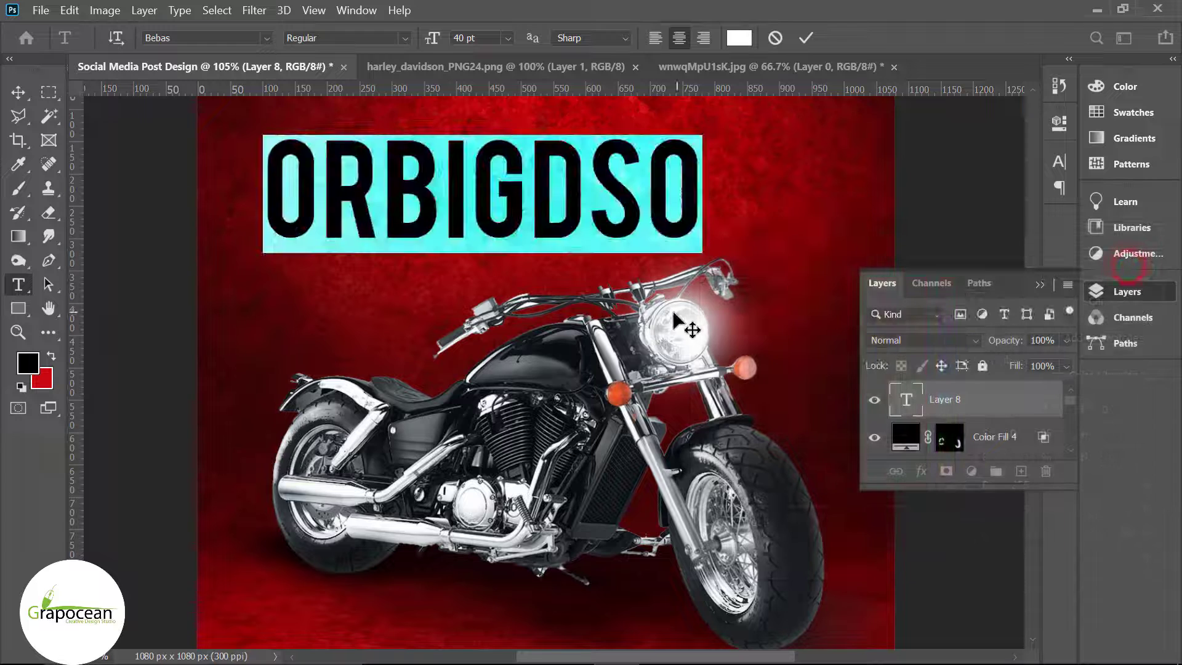
{"action": "scroll", "coordinate": [537, 302], "scroll_direction": "down", "scroll_amount": 3}
{"action": "scroll", "coordinate": [573, 300], "scroll_direction": "down", "scroll_amount": 1}
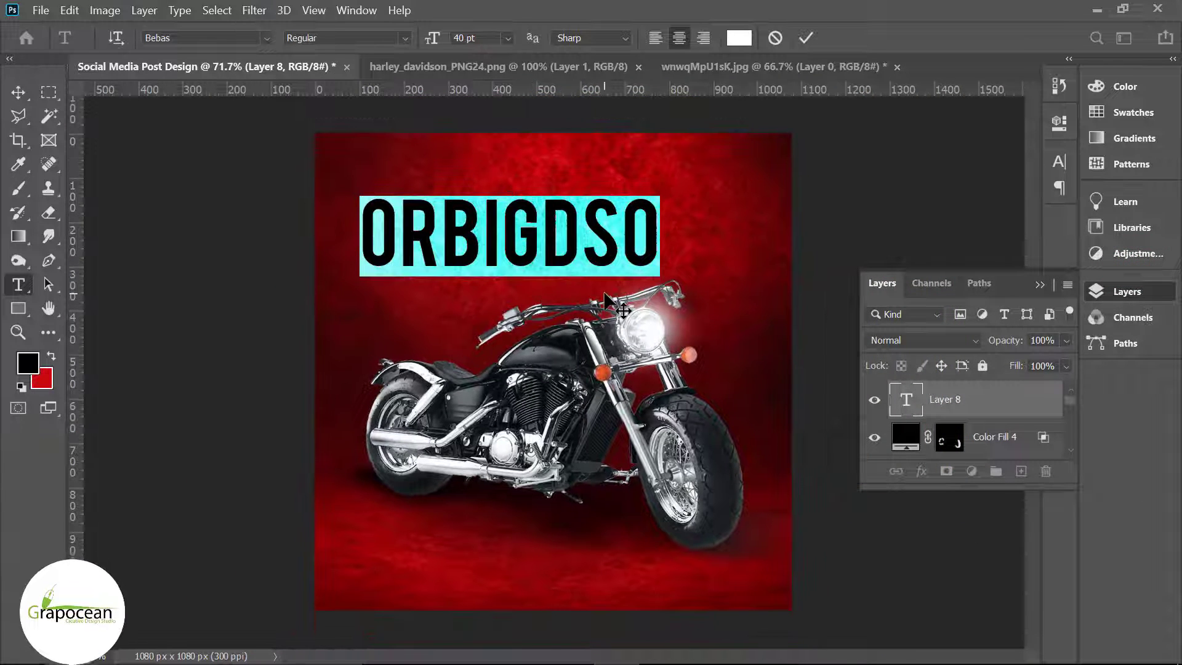
{"action": "left_click", "coordinate": [19, 95]}
{"action": "left_click_drag", "start_coordinate": [521, 157], "coordinate": [603, 307]}
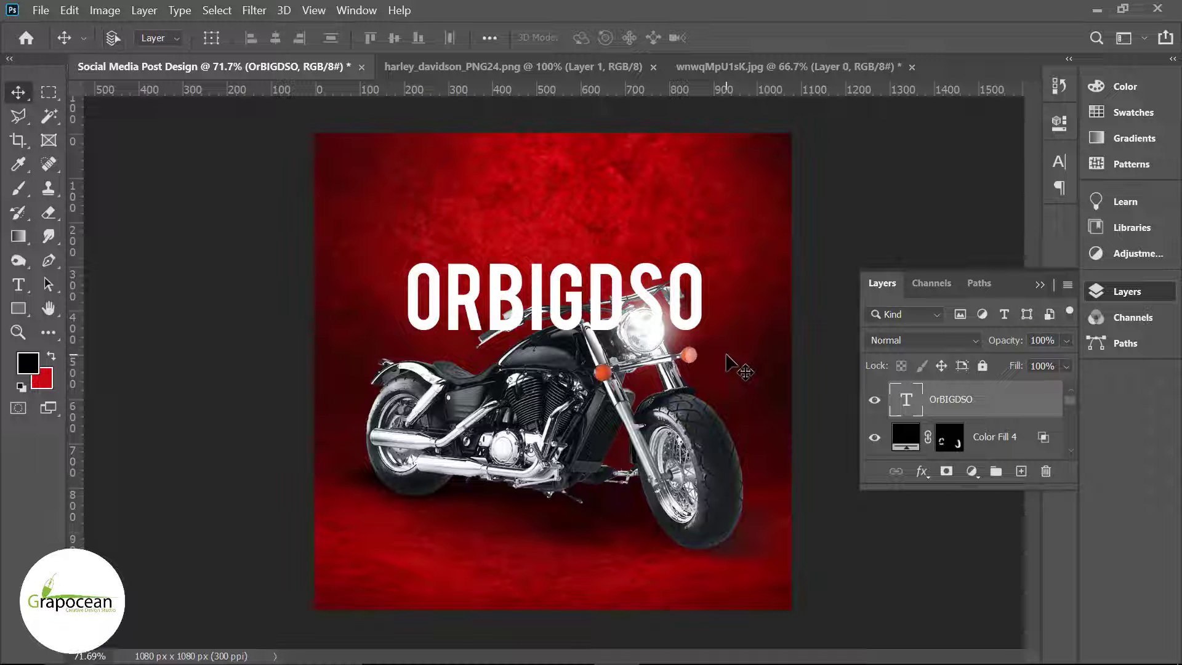
- Rotate the ORBIGDSO headline to -15°, raise it above the bike, and start lowering its layer
{"action": "key", "text": "ctrl+t"}
{"action": "mouse_move", "coordinate": [742, 356]}
{"action": "left_mouse_down"}
{"action": "mouse_move", "coordinate": [749, 325]}
{"action": "mouse_move", "coordinate": [751, 336]}
{"action": "left_mouse_up"}
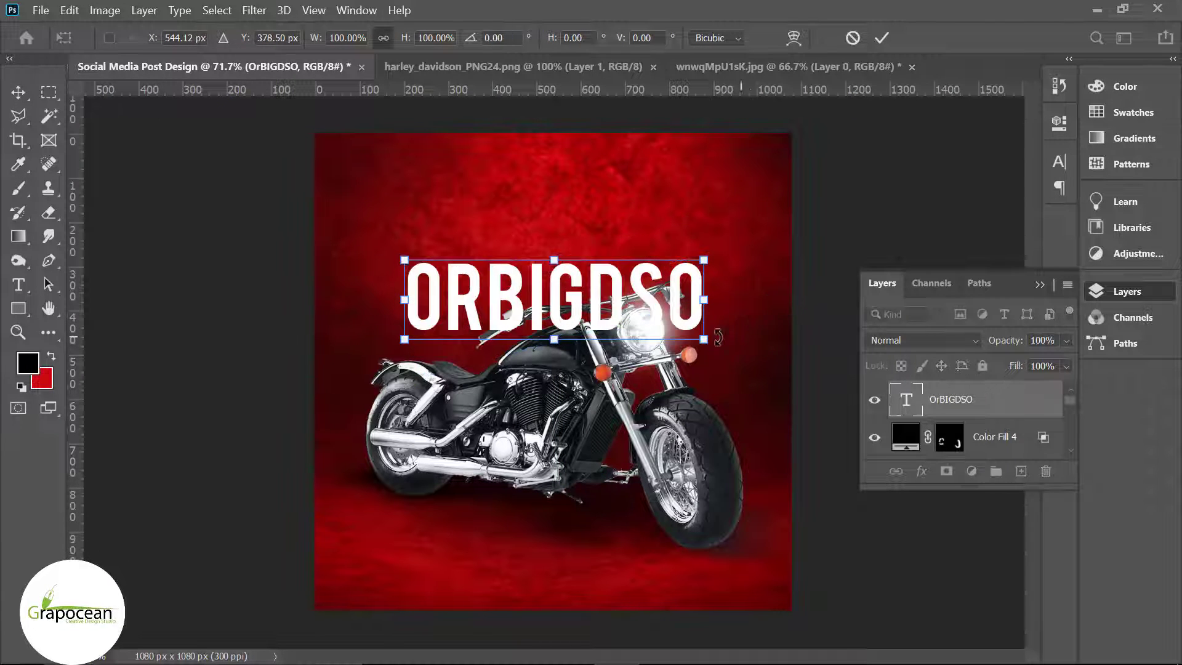
{"action": "left_click_drag", "start_coordinate": [736, 327], "coordinate": [736, 305]}
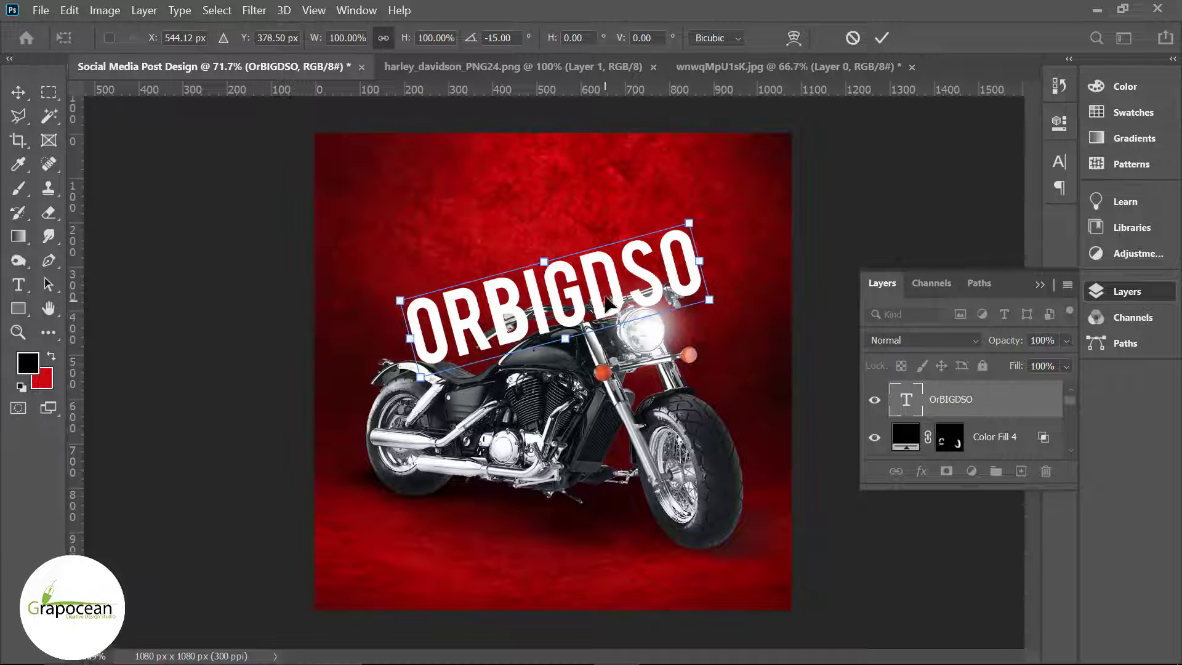
{"action": "left_click_drag", "start_coordinate": [605, 309], "coordinate": [592, 240]}
{"action": "left_click", "coordinate": [882, 39]}
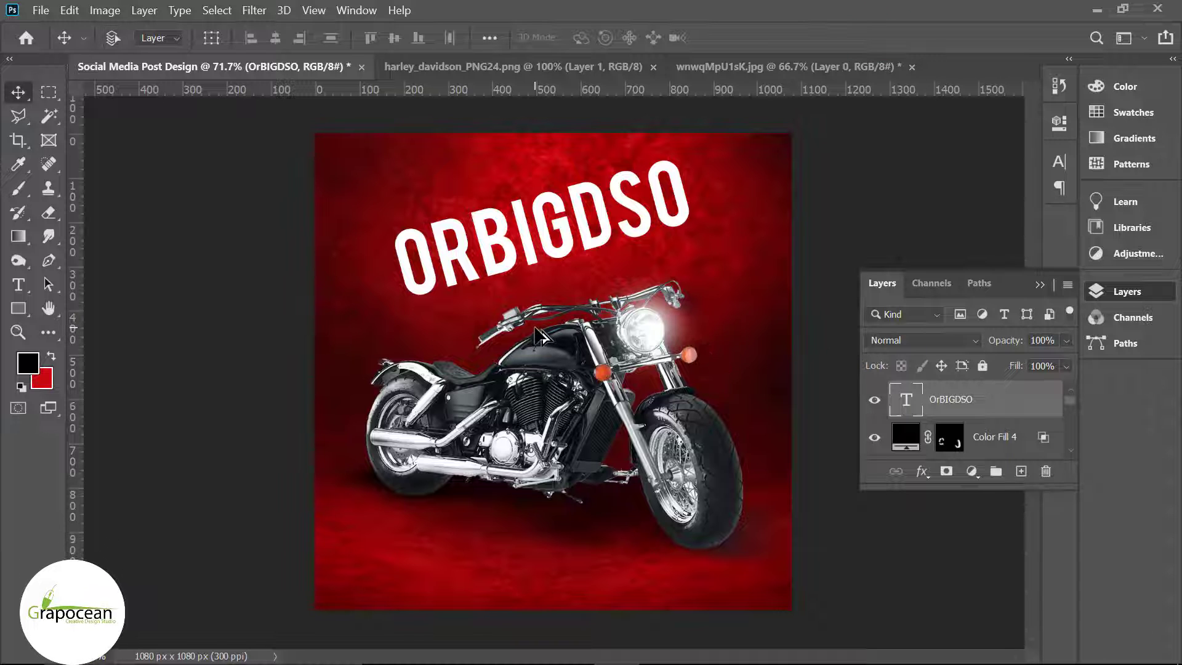
{"action": "scroll", "coordinate": [537, 336], "scroll_direction": "up", "scroll_amount": 2}
{"action": "left_click_drag", "start_coordinate": [535, 221], "coordinate": [517, 339]}
- Place the ORBIGDSO layer beneath the bike layer, nudge it down slightly, and duplicate it
{"action": "mouse_move", "coordinate": [988, 404]}
{"action": "left_mouse_down"}
{"action": "mouse_move", "coordinate": [967, 548]}
{"action": "mouse_move", "coordinate": [977, 394]}
{"action": "left_mouse_up"}
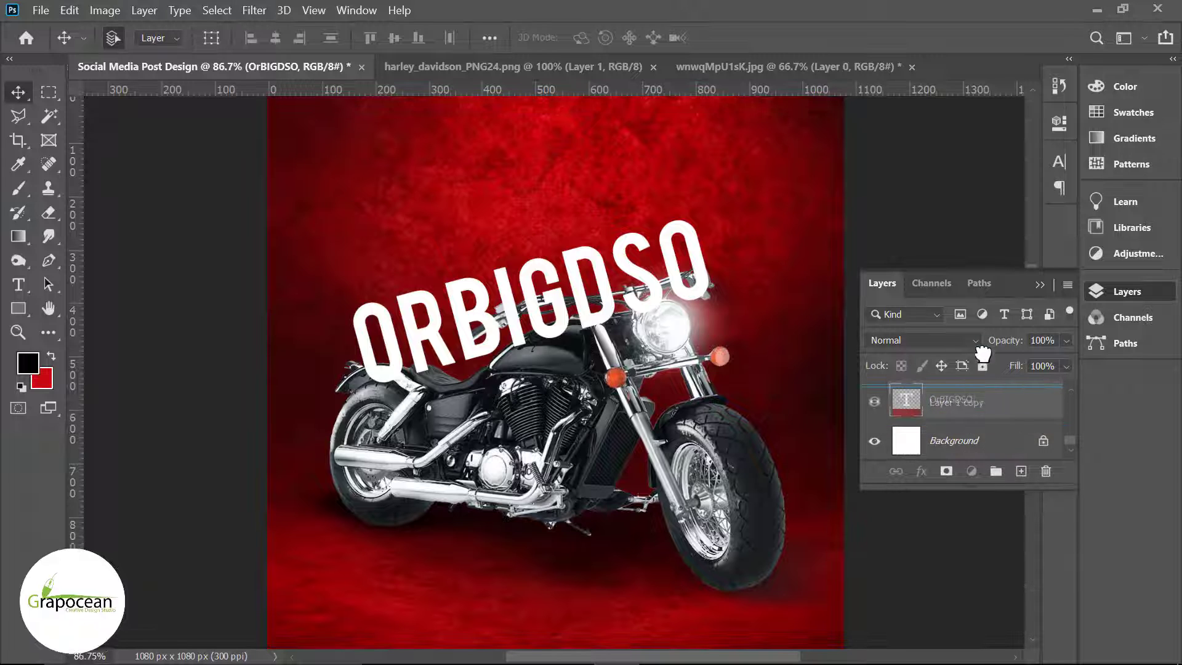
{"action": "mouse_move", "coordinate": [982, 353]}
{"action": "left_mouse_down"}
{"action": "mouse_move", "coordinate": [949, 393]}
{"action": "mouse_move", "coordinate": [980, 414]}
{"action": "left_mouse_up"}
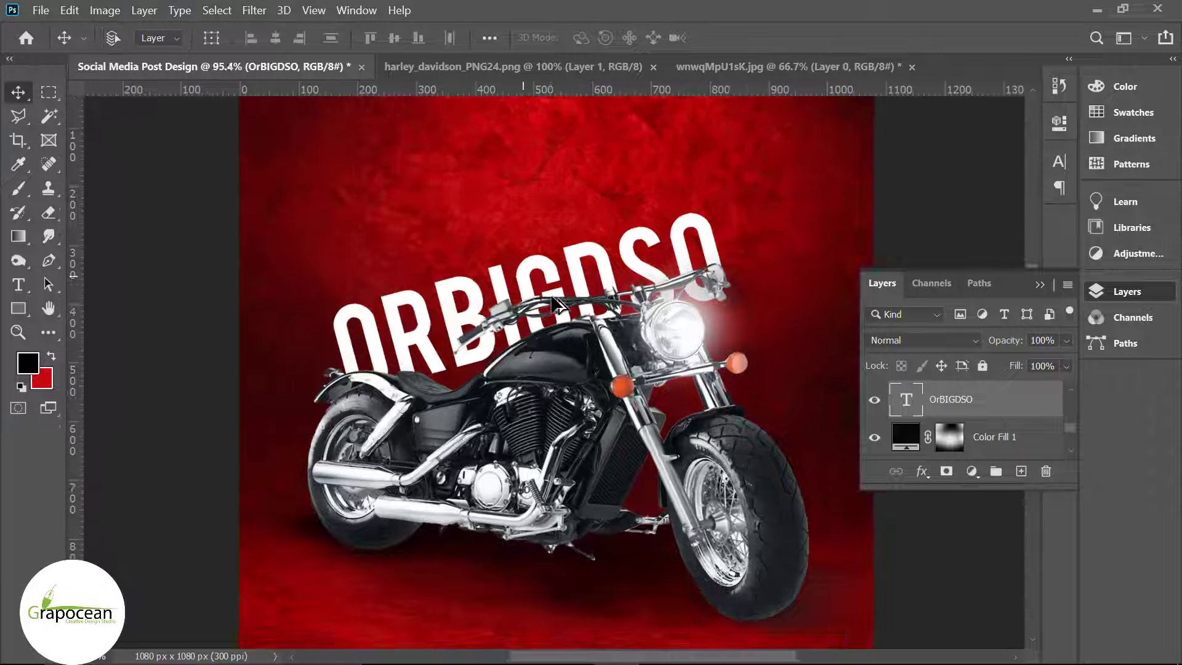
{"action": "scroll", "coordinate": [562, 344], "scroll_direction": "up", "scroll_amount": 2}
{"action": "left_click_drag", "start_coordinate": [585, 269], "coordinate": [586, 274]}
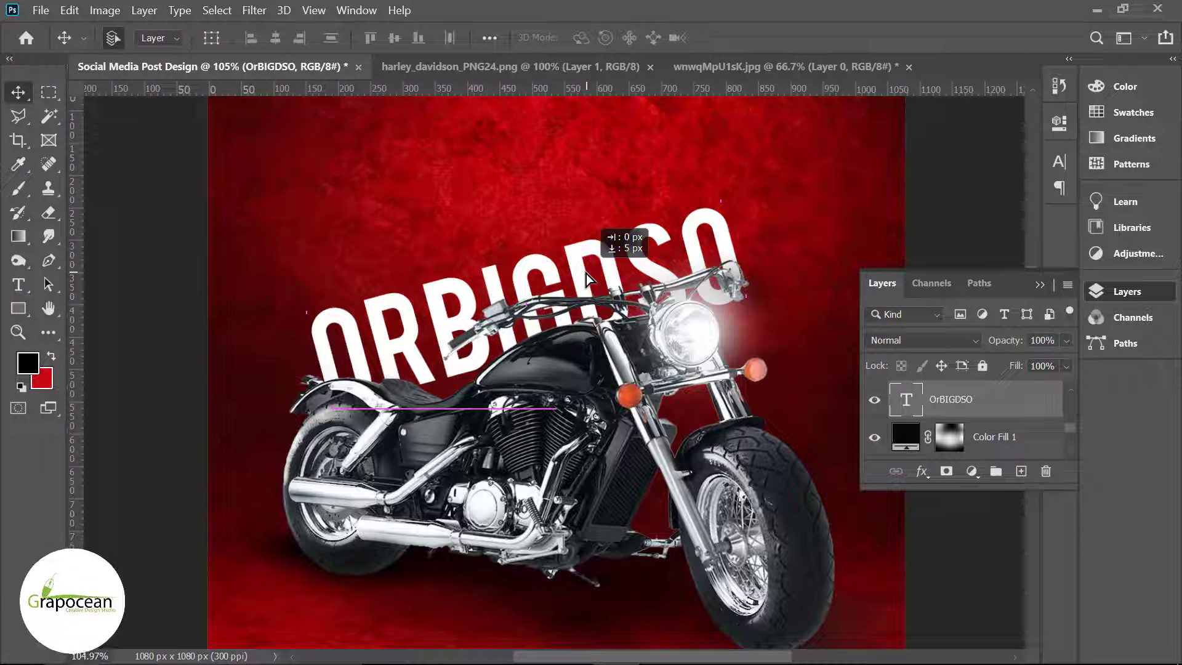
{"action": "left_click_drag", "start_coordinate": [1031, 407], "coordinate": [1021, 471]}
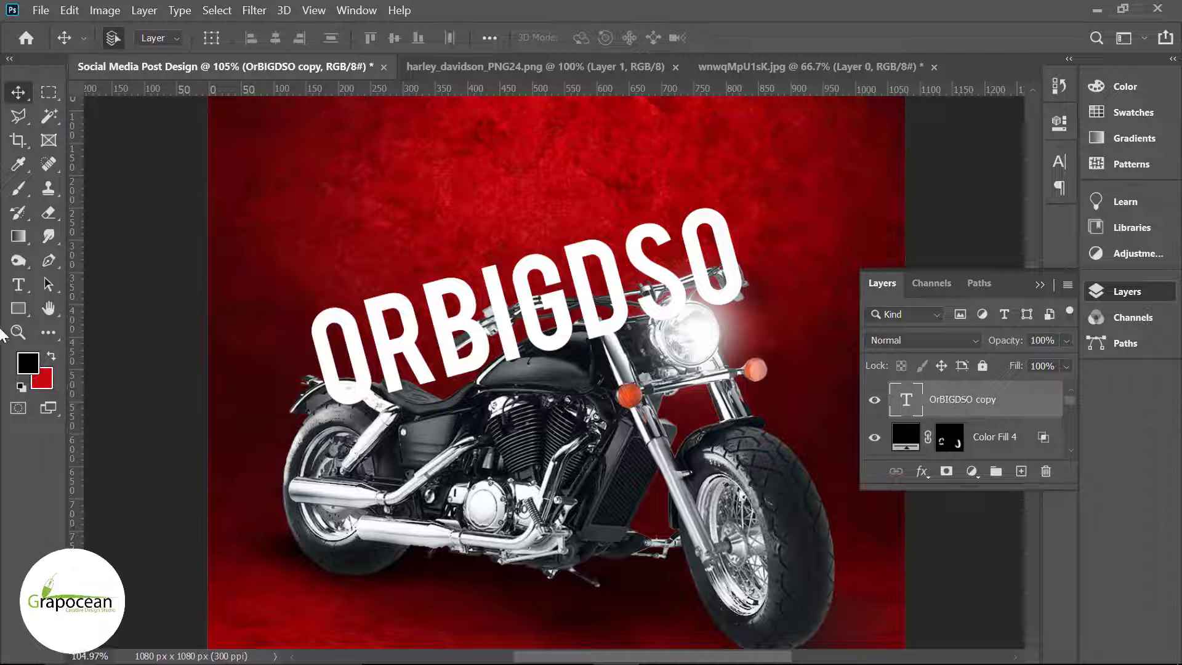
- Add a Stroke layer style to the OrBIGDSO copy and set its Fill to 0%
{"action": "right_click", "coordinate": [961, 397]}
{"action": "left_click", "coordinate": [778, 25]}
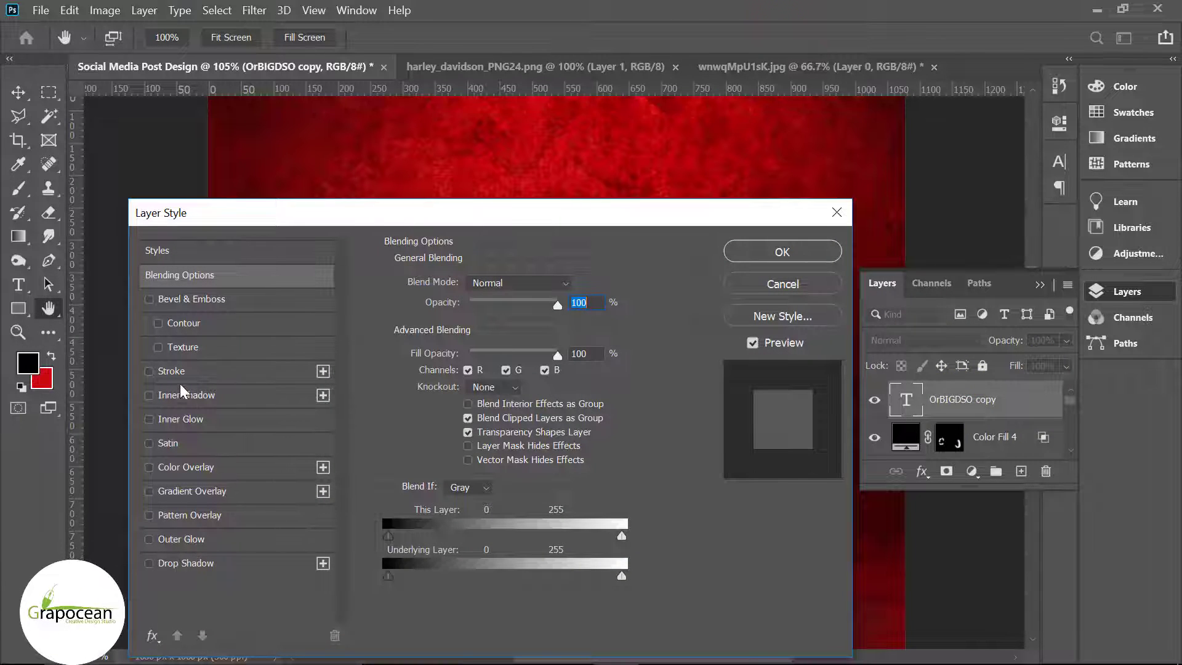
{"action": "left_click", "coordinate": [173, 370]}
{"action": "left_click_drag", "start_coordinate": [675, 224], "coordinate": [748, 440]}
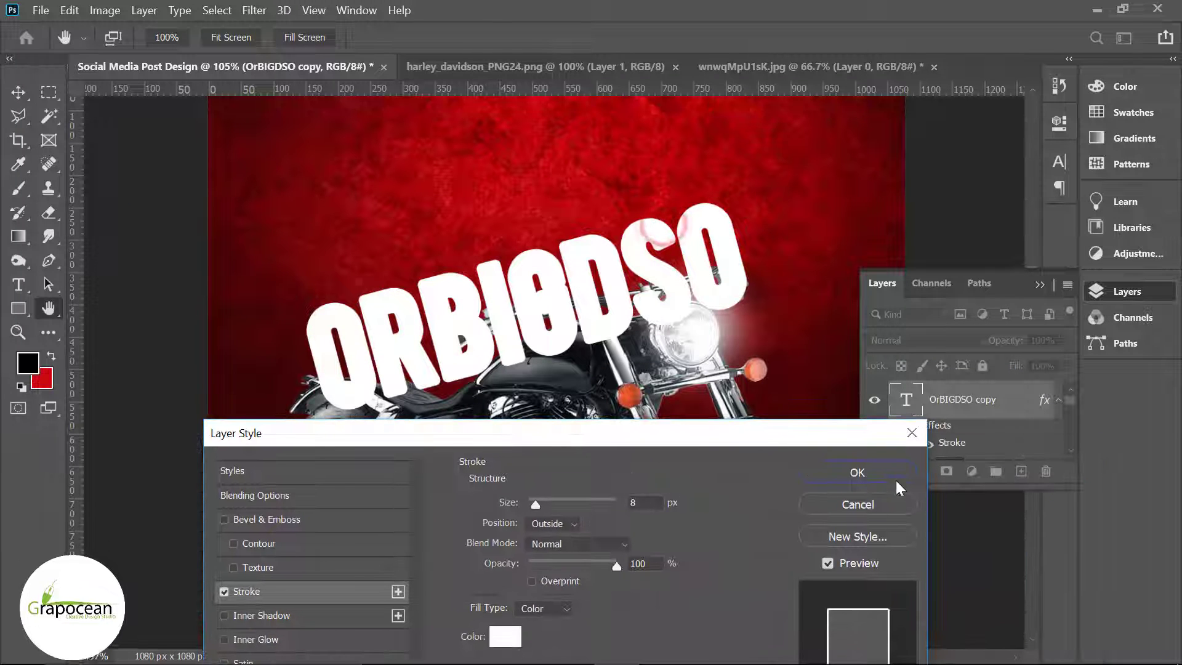
{"action": "left_click", "coordinate": [875, 472]}
{"action": "left_click", "coordinate": [1069, 366]}
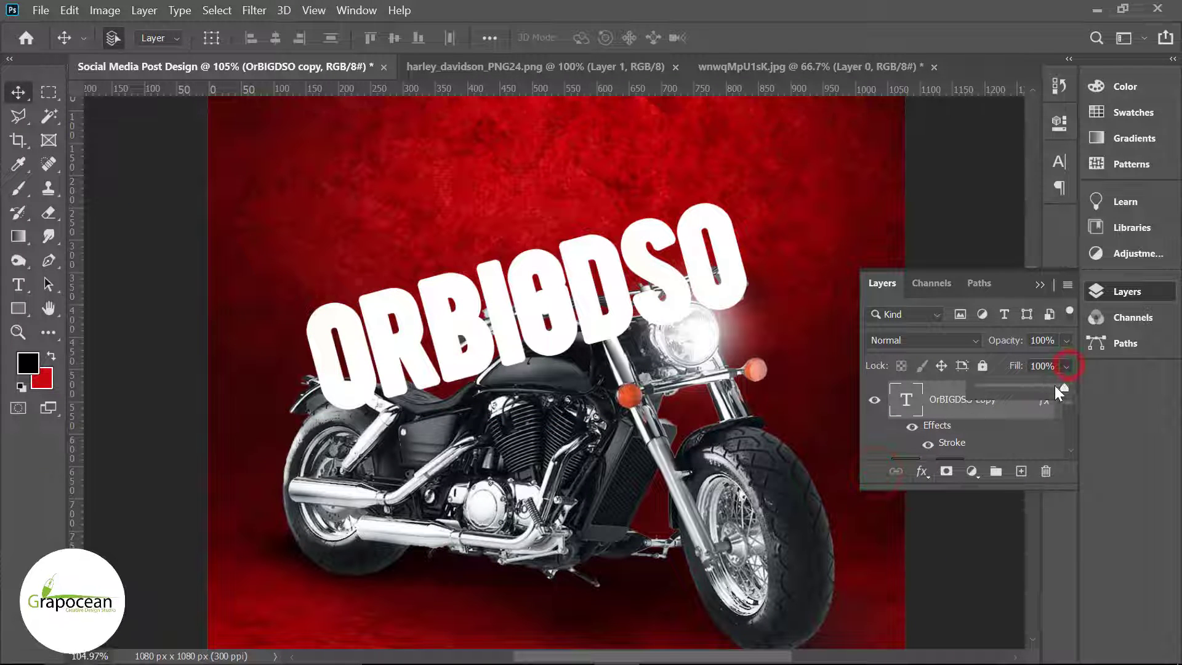
{"action": "left_click_drag", "start_coordinate": [1056, 387], "coordinate": [802, 401]}
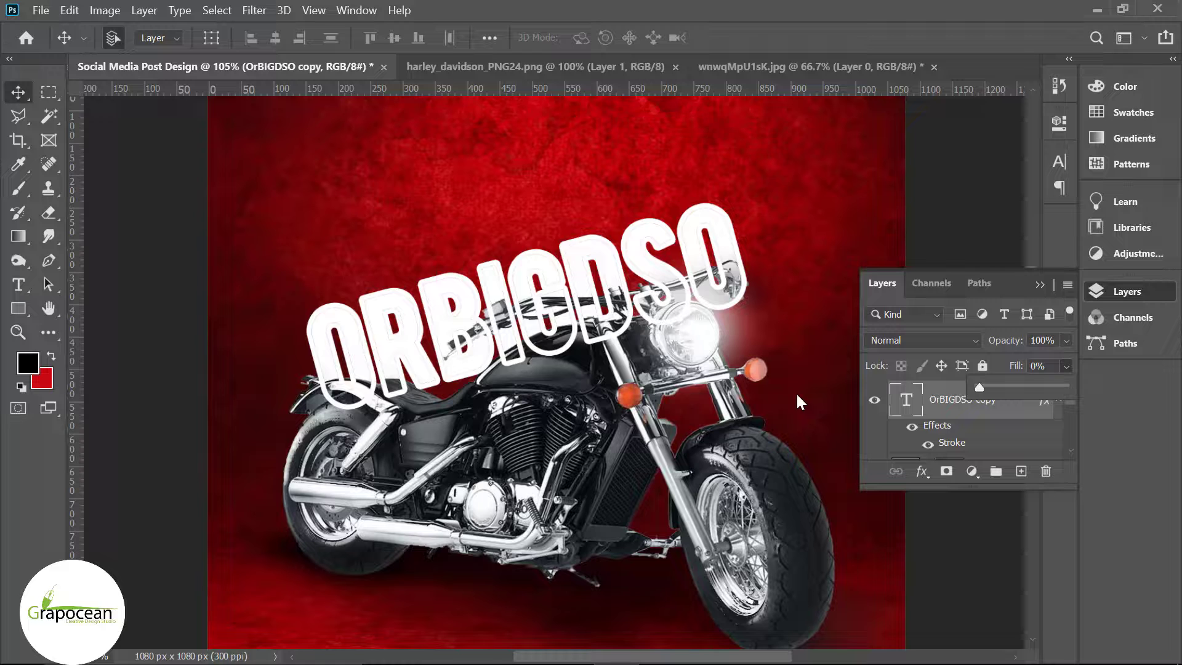
- Reduce the copy's stroke size to 1 px for a thin white outline
{"action": "double_click", "coordinate": [953, 444]}
{"action": "left_click", "coordinate": [536, 286]}
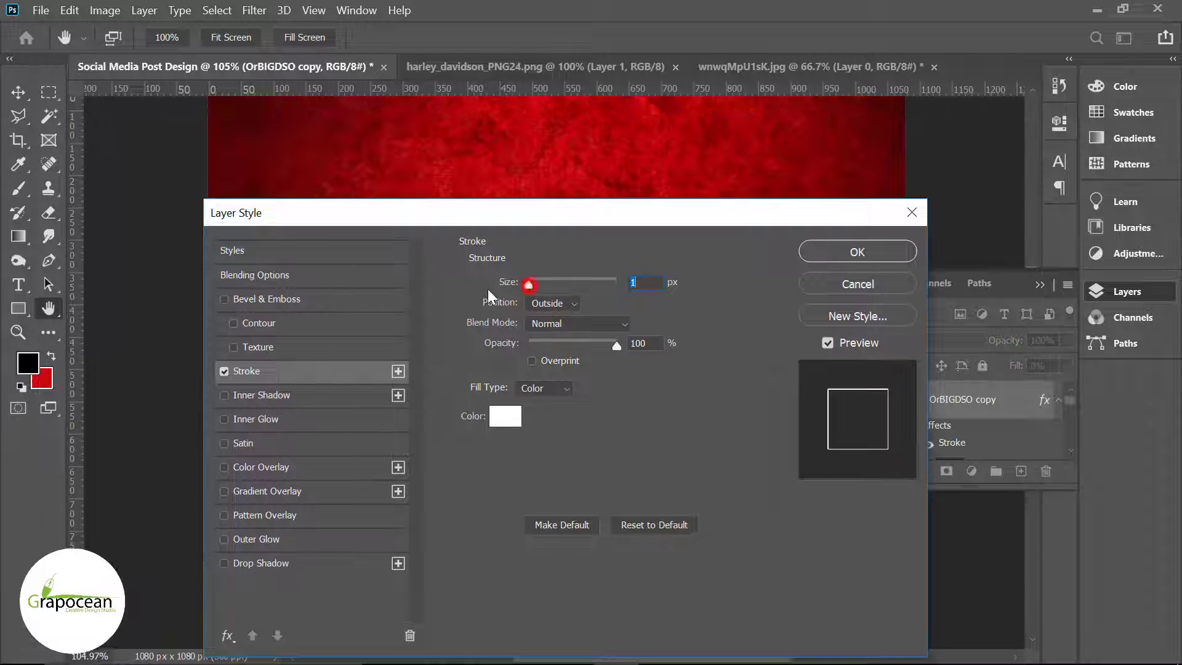
{"action": "left_click_drag", "start_coordinate": [607, 345], "coordinate": [598, 346]}
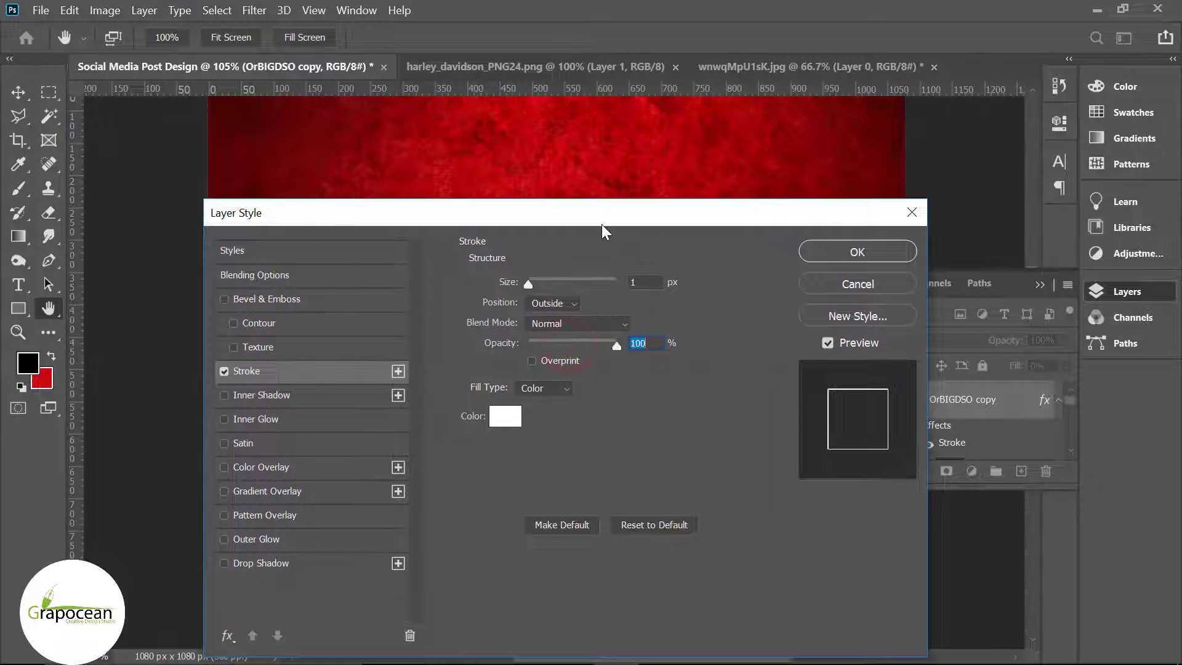
{"action": "left_click_drag", "start_coordinate": [602, 231], "coordinate": [334, 521]}
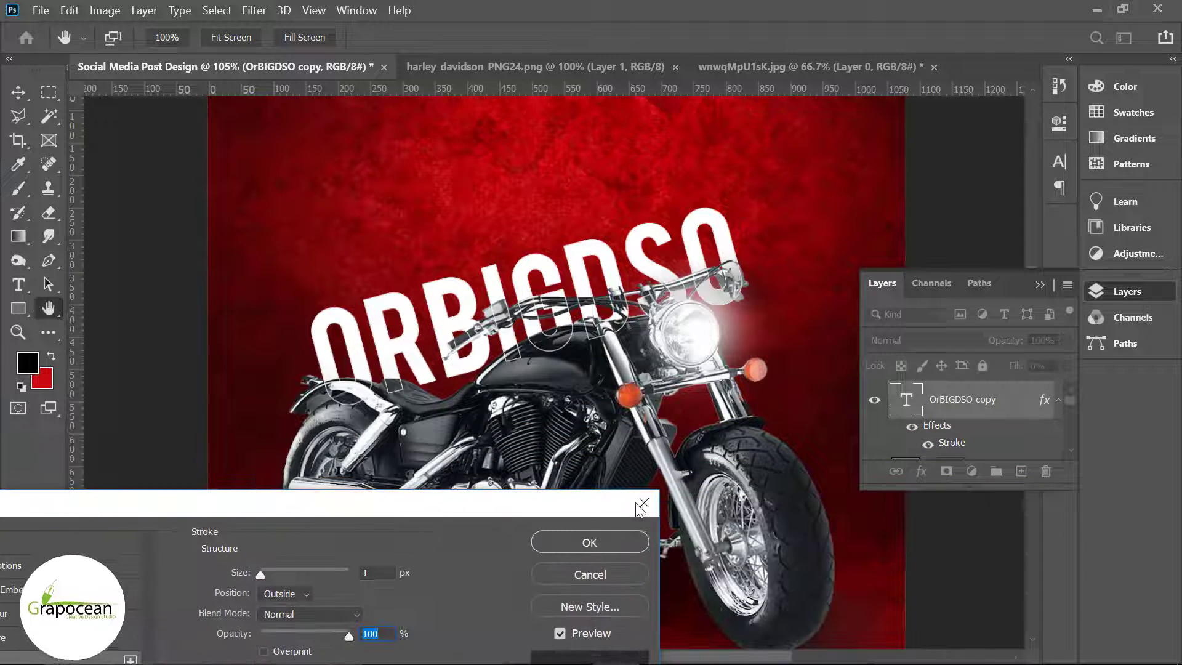
{"action": "left_click", "coordinate": [611, 543]}
{"action": "scroll", "coordinate": [807, 541], "scroll_direction": "down", "scroll_amount": 2}
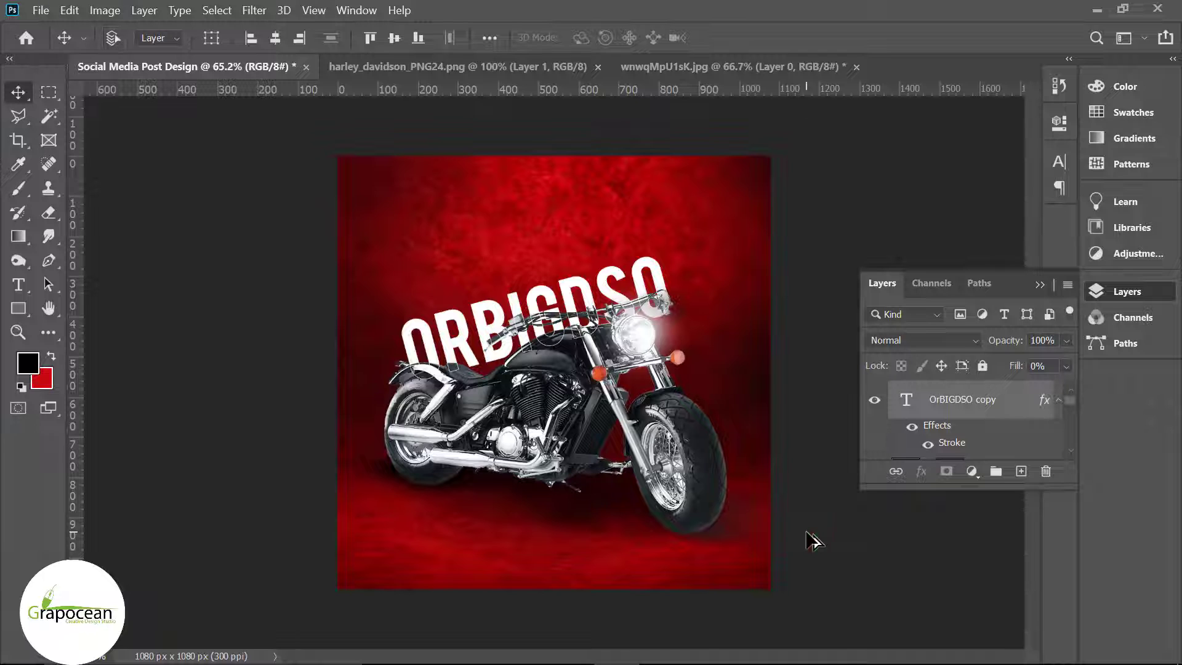
{"action": "scroll", "coordinate": [814, 541], "scroll_direction": "up", "scroll_amount": 1}
- Create a new text layer near the top reading THE BIKE
{"action": "left_click", "coordinate": [17, 287]}
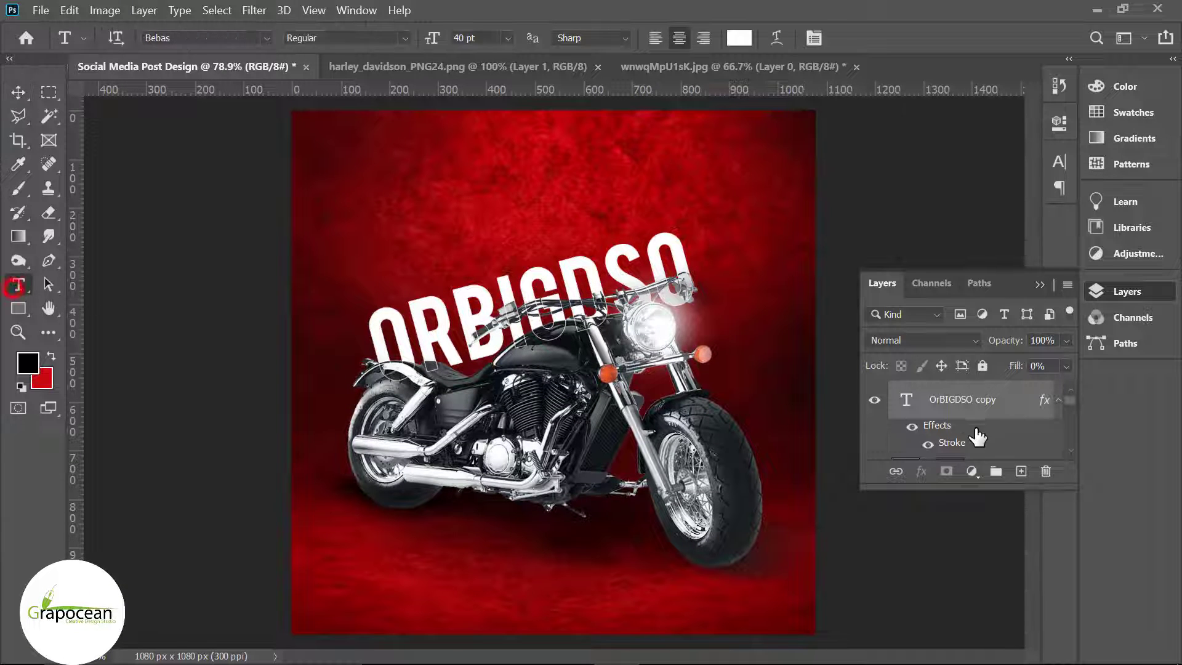
{"action": "left_click", "coordinate": [1020, 471]}
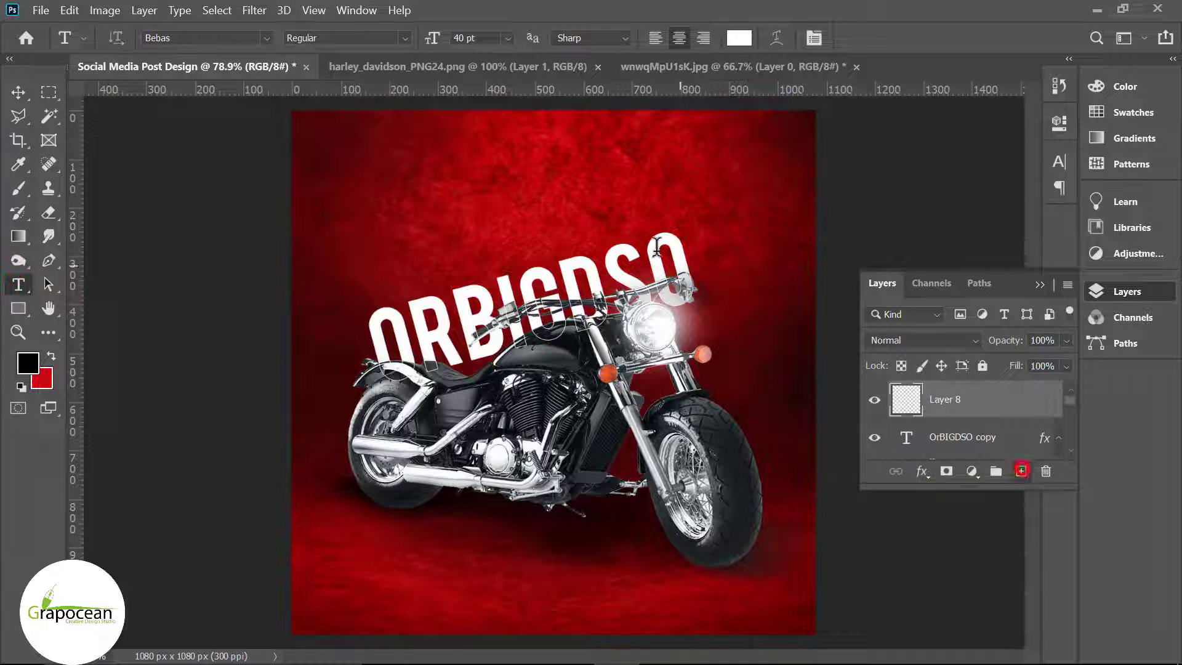
{"action": "left_click", "coordinate": [528, 216]}
{"action": "type", "text": "THE"}
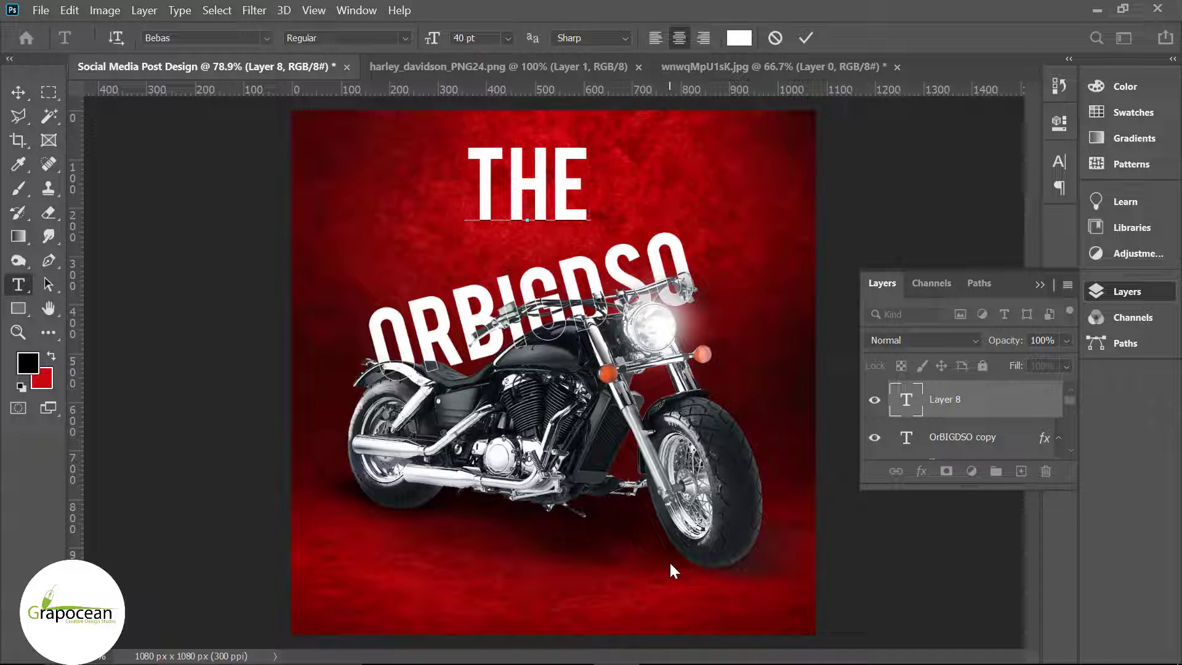
{"action": "type", "text": " BIKE"}
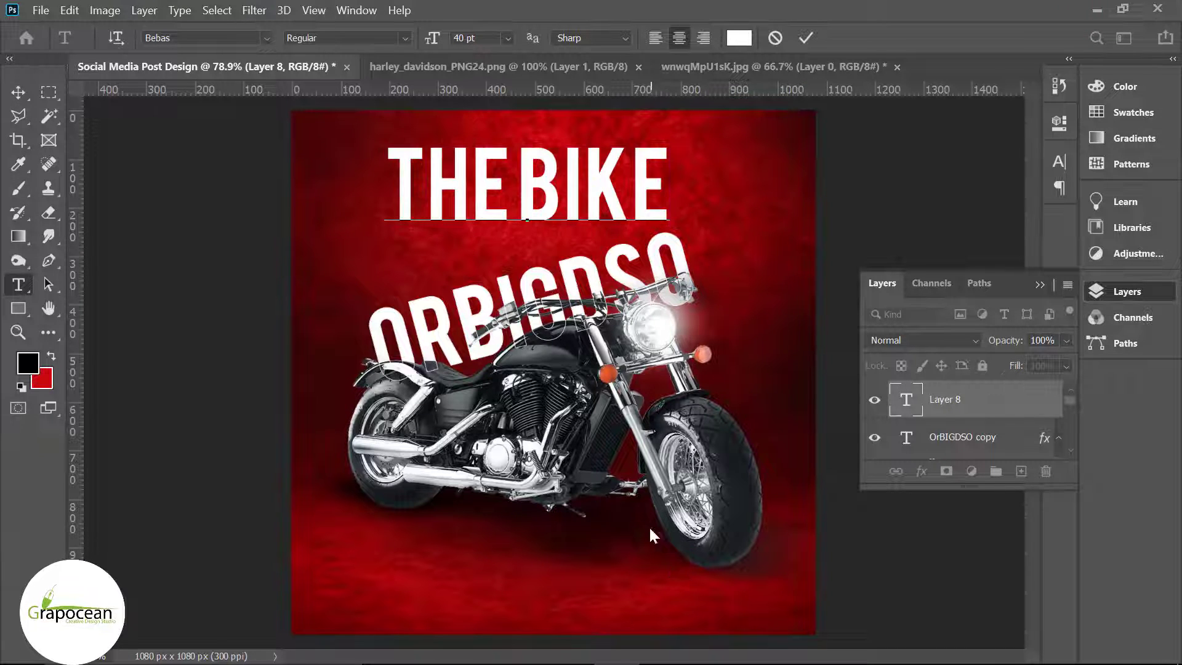
- Set THE BIKE in Myriad Pro at 26 pt with All Caps enabled
{"action": "key", "text": "ctrl+a"}
{"action": "left_click", "coordinate": [265, 38]}
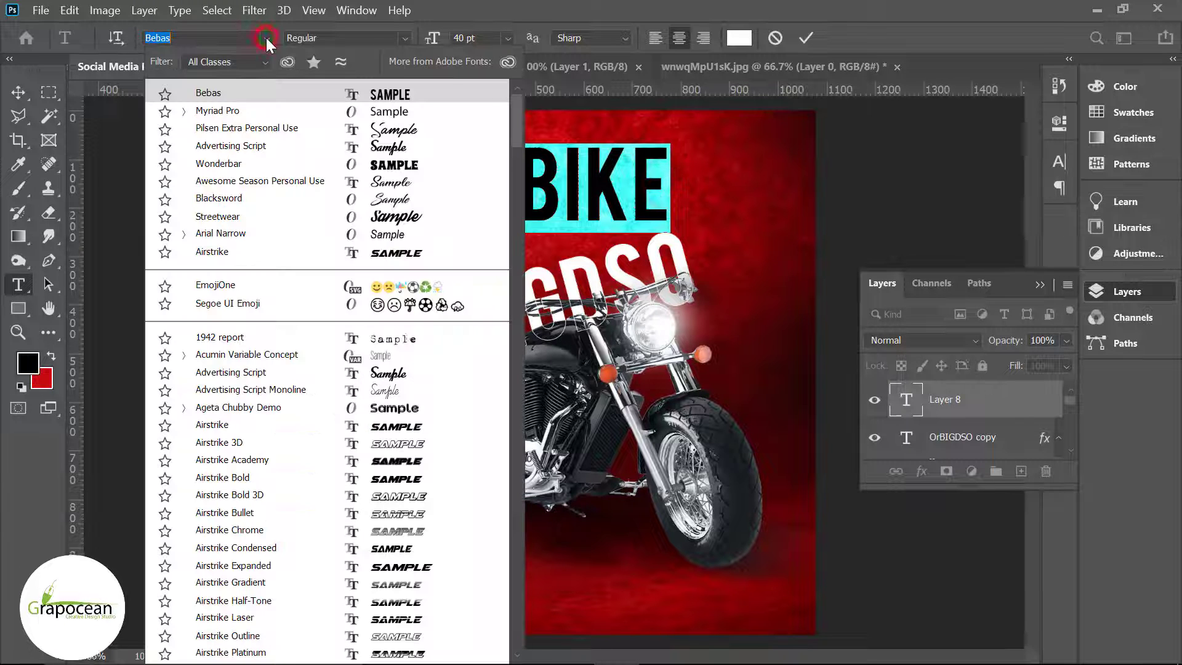
{"action": "left_click", "coordinate": [268, 116]}
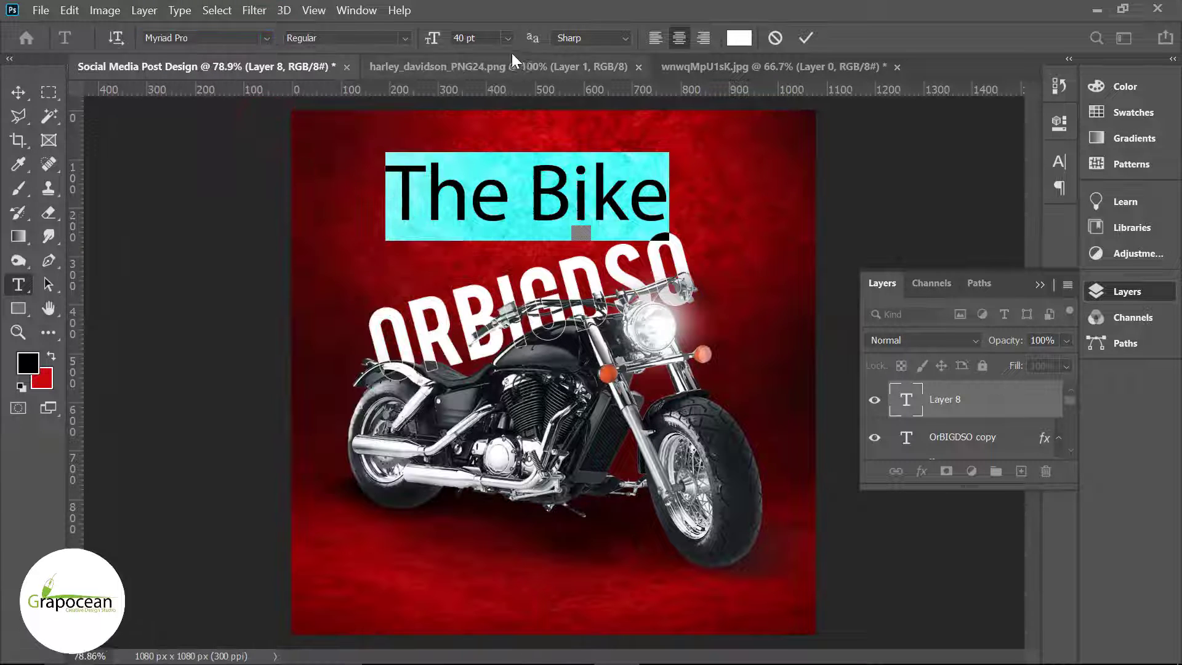
{"action": "left_click_drag", "start_coordinate": [434, 42], "coordinate": [428, 43]}
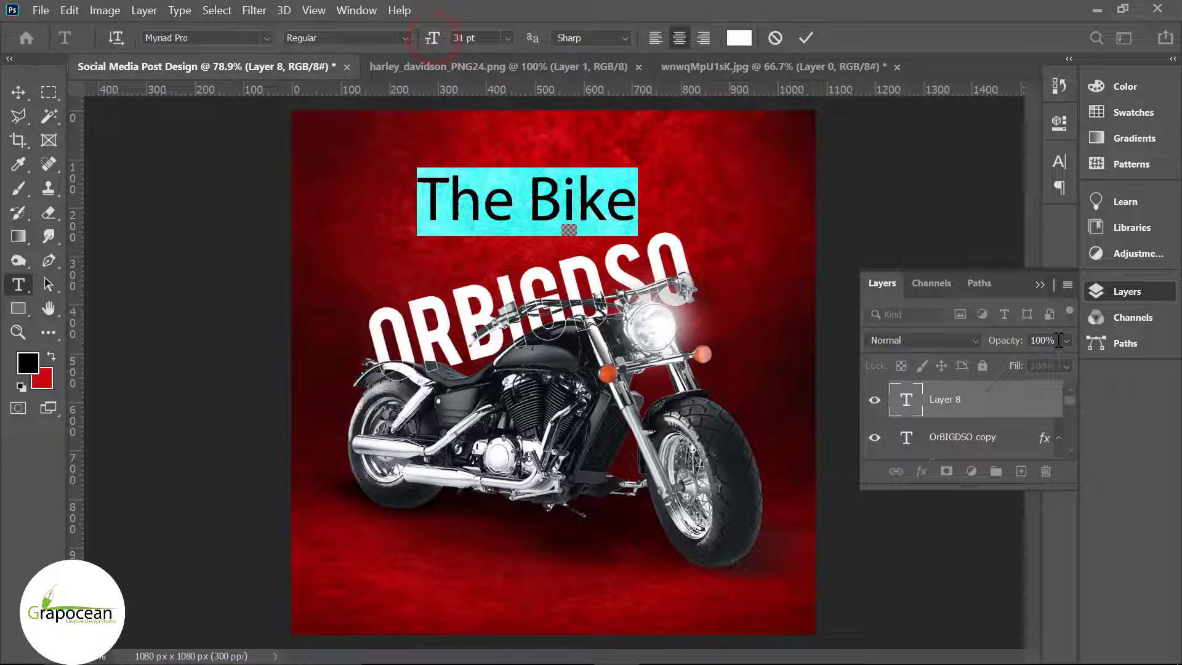
{"action": "left_click", "coordinate": [1058, 163]}
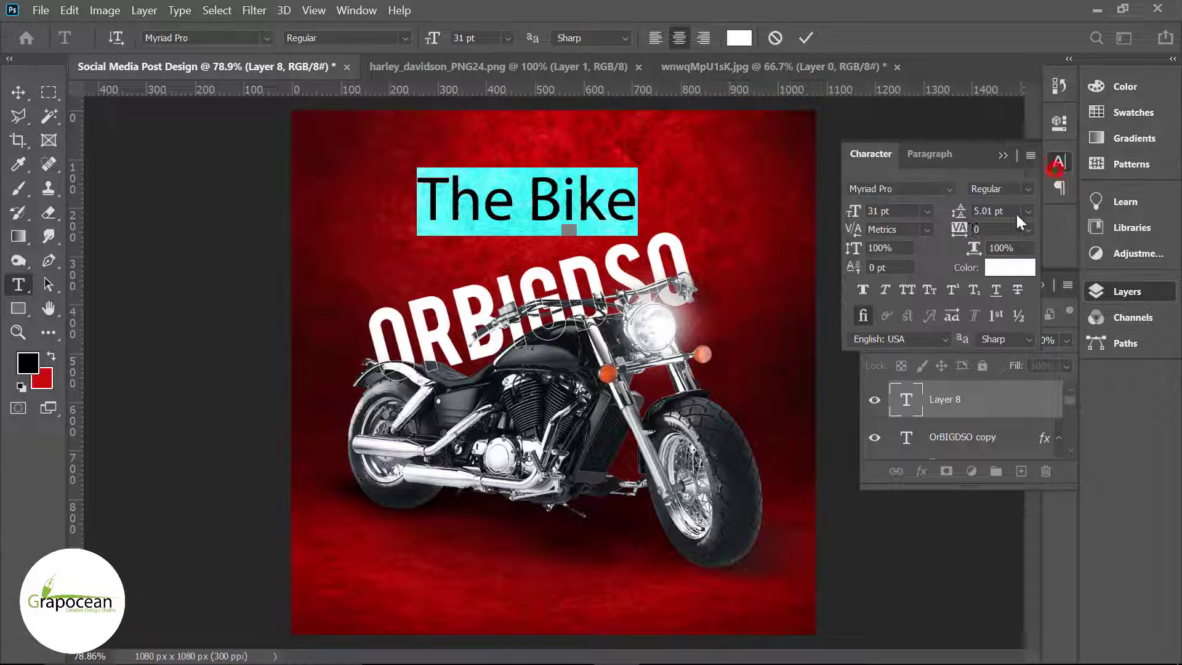
{"action": "left_click", "coordinate": [902, 290]}
{"action": "left_click_drag", "start_coordinate": [434, 40], "coordinate": [429, 42]}
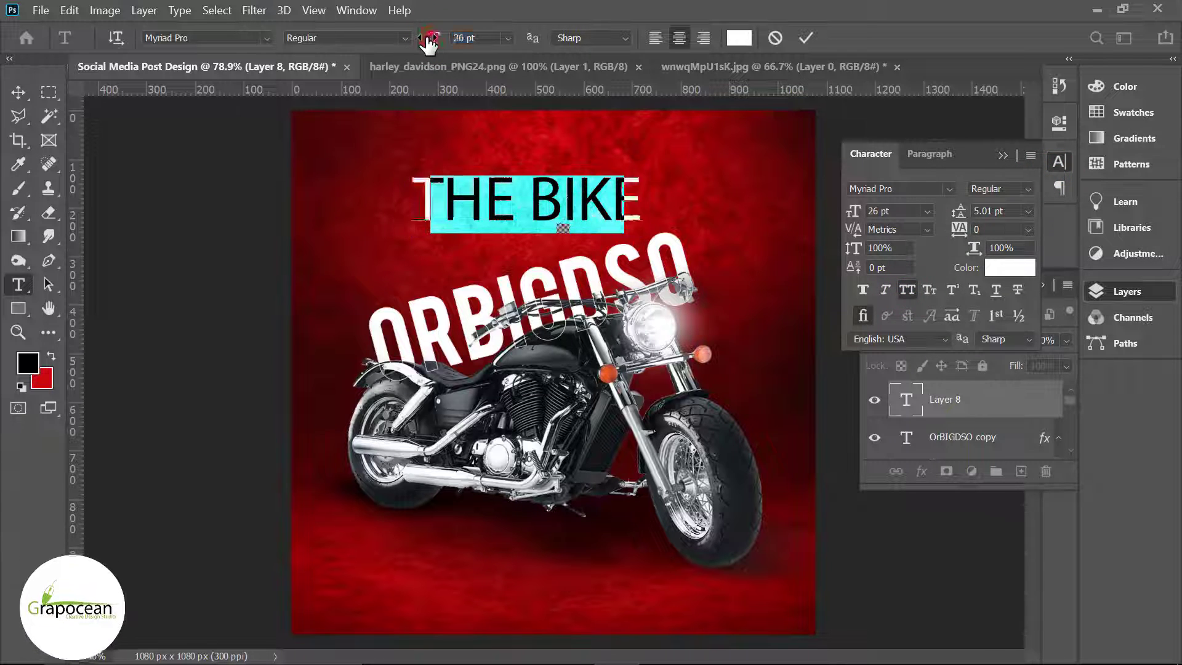
{"action": "left_click", "coordinate": [19, 92]}
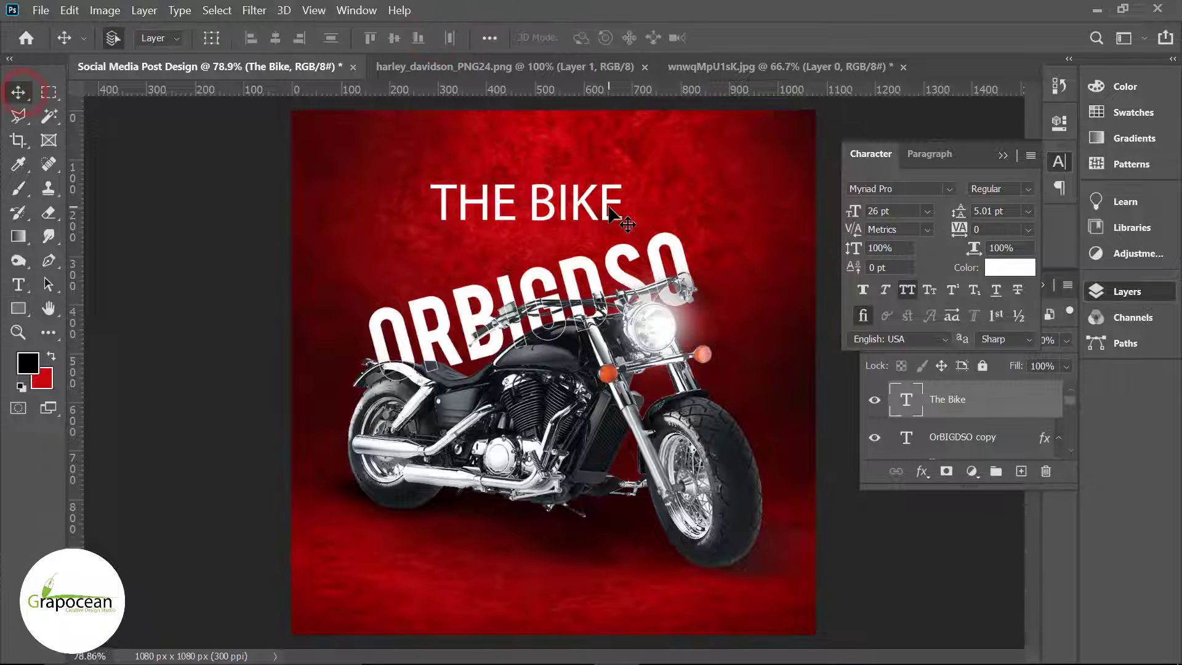
- Rotate THE BIKE to -15° and position it just above ORBIGDSO
{"action": "scroll", "coordinate": [610, 215], "scroll_direction": "up", "scroll_amount": 1}
{"action": "left_click_drag", "start_coordinate": [609, 213], "coordinate": [581, 215]}
{"action": "key", "text": "ctrl+t"}
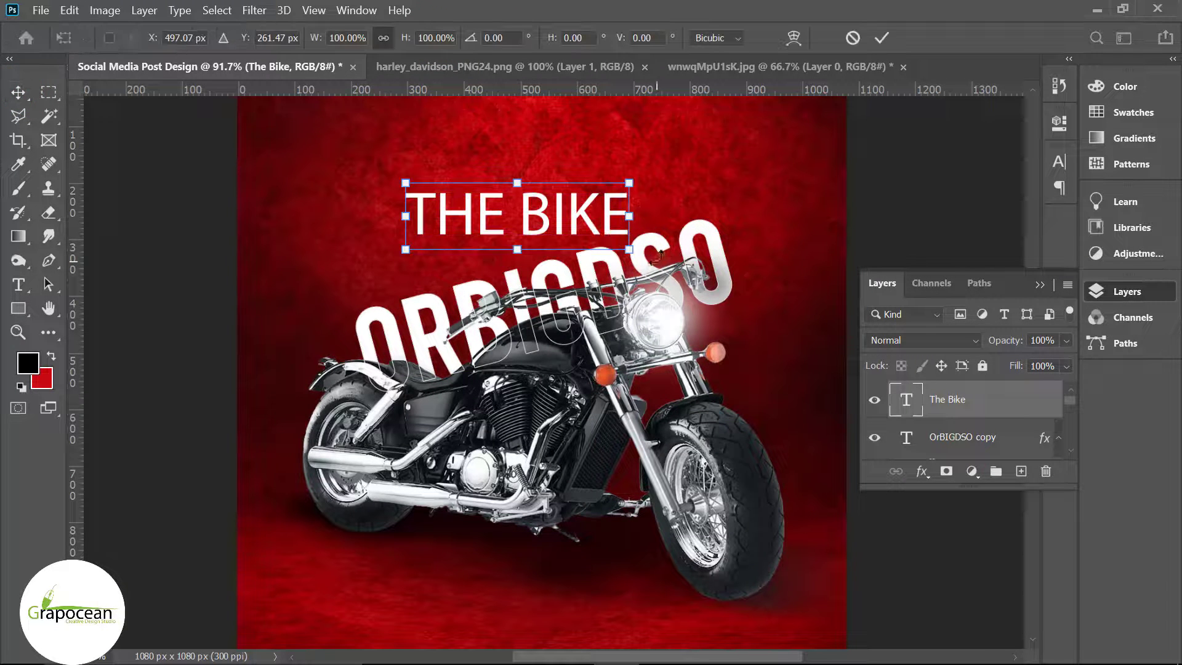
{"action": "left_click_drag", "start_coordinate": [665, 246], "coordinate": [671, 209]}
{"action": "left_click_drag", "start_coordinate": [552, 213], "coordinate": [556, 235]}
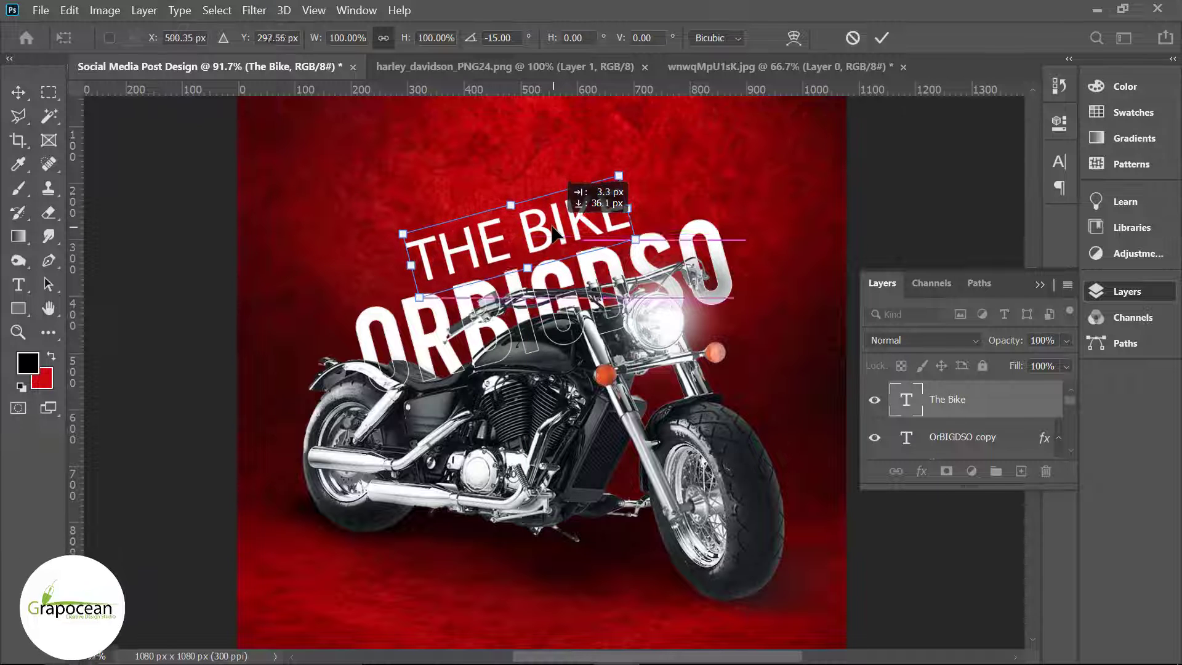
{"action": "left_click", "coordinate": [881, 38]}
{"action": "key", "text": "ctrl+0"}
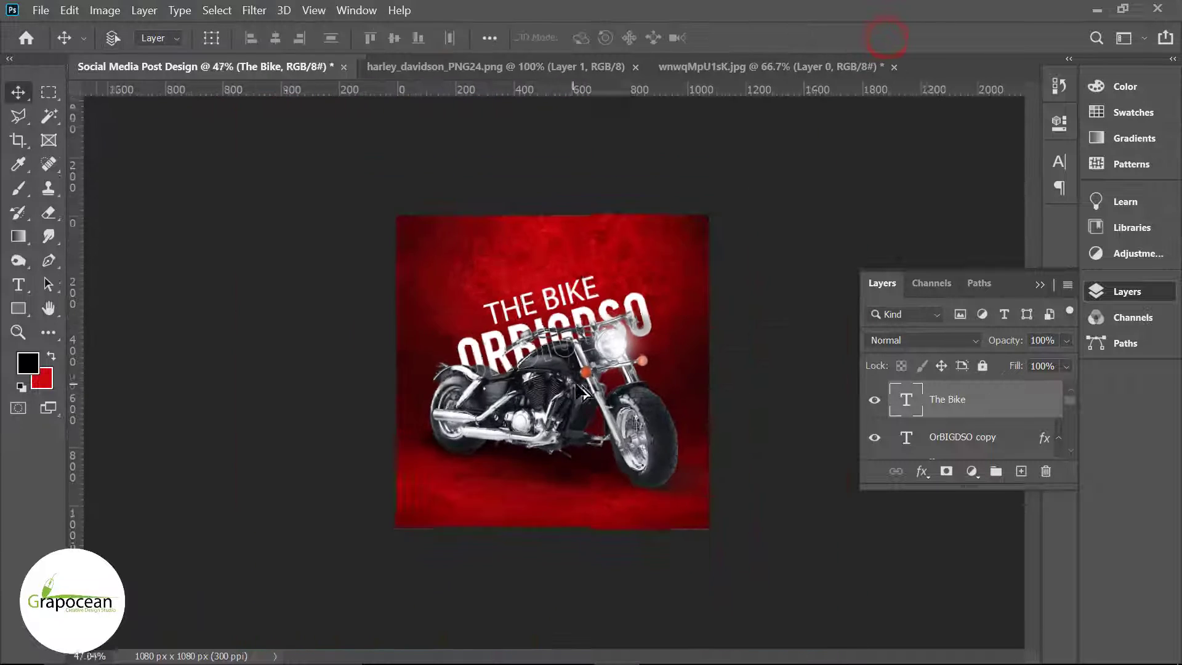
{"action": "key", "text": "ctrl+plus"}
{"action": "key", "text": "ctrl+plus"}
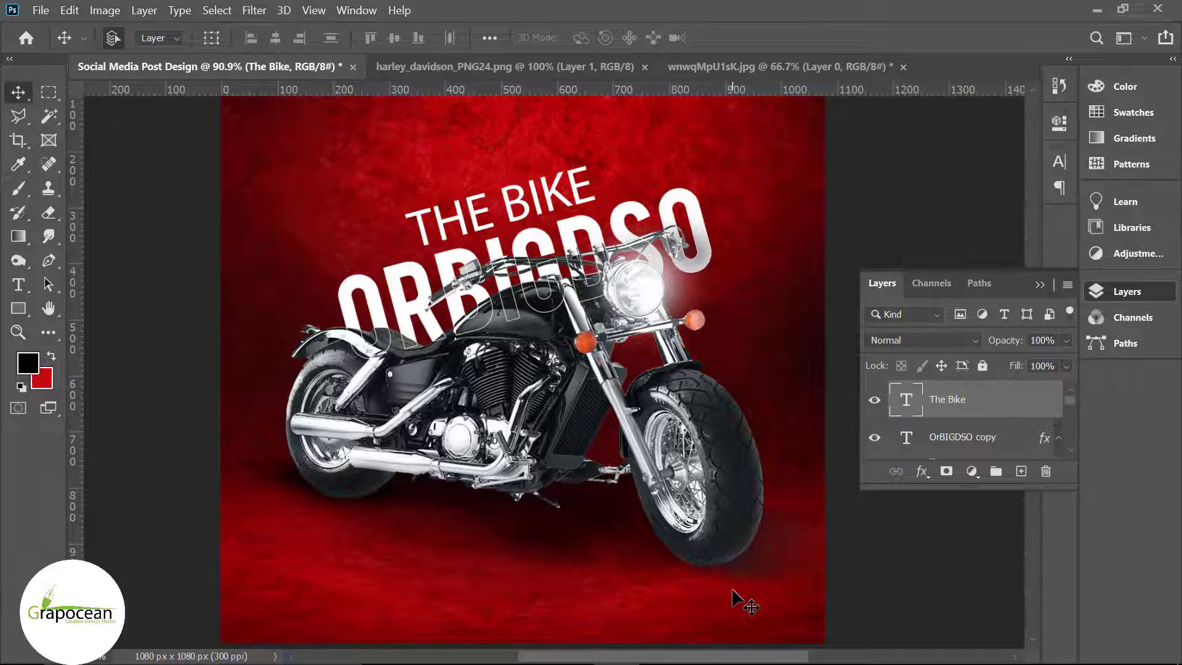
{"action": "scroll", "coordinate": [733, 591], "scroll_direction": "up", "scroll_amount": 2}
{"action": "scroll", "coordinate": [523, 483], "scroll_direction": "down", "scroll_amount": 5}
- Create a new text layer at lower right reading MOTO
{"action": "left_click", "coordinate": [18, 284]}
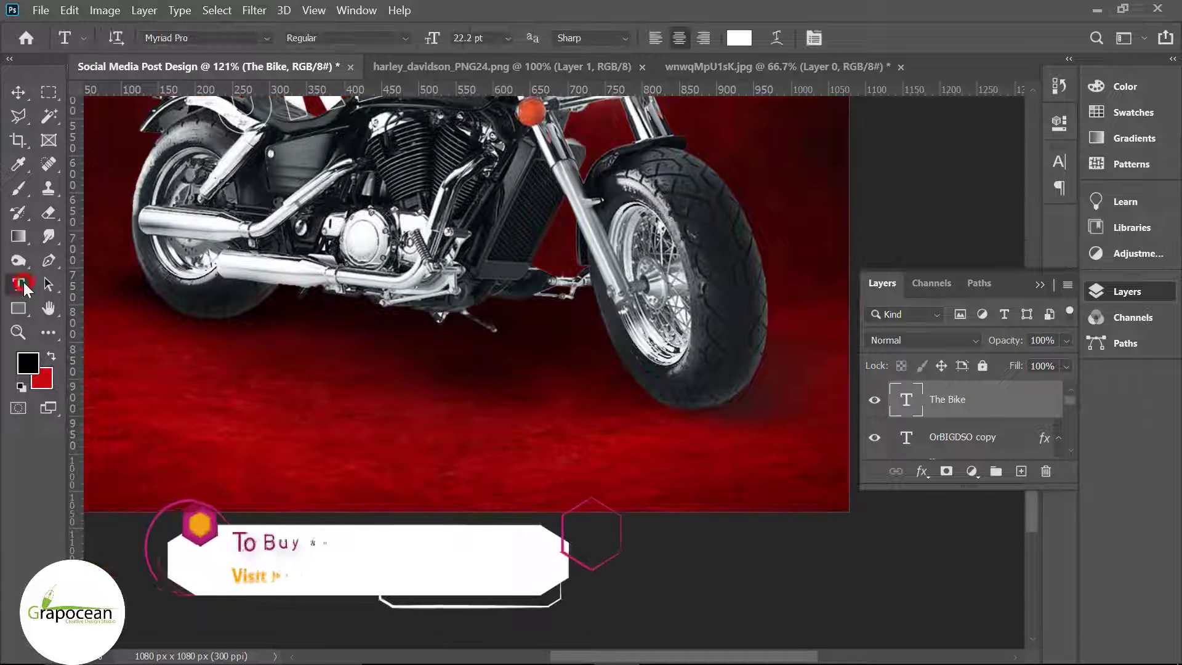
{"action": "left_click", "coordinate": [653, 458]}
{"action": "key", "text": "BackSpace"}
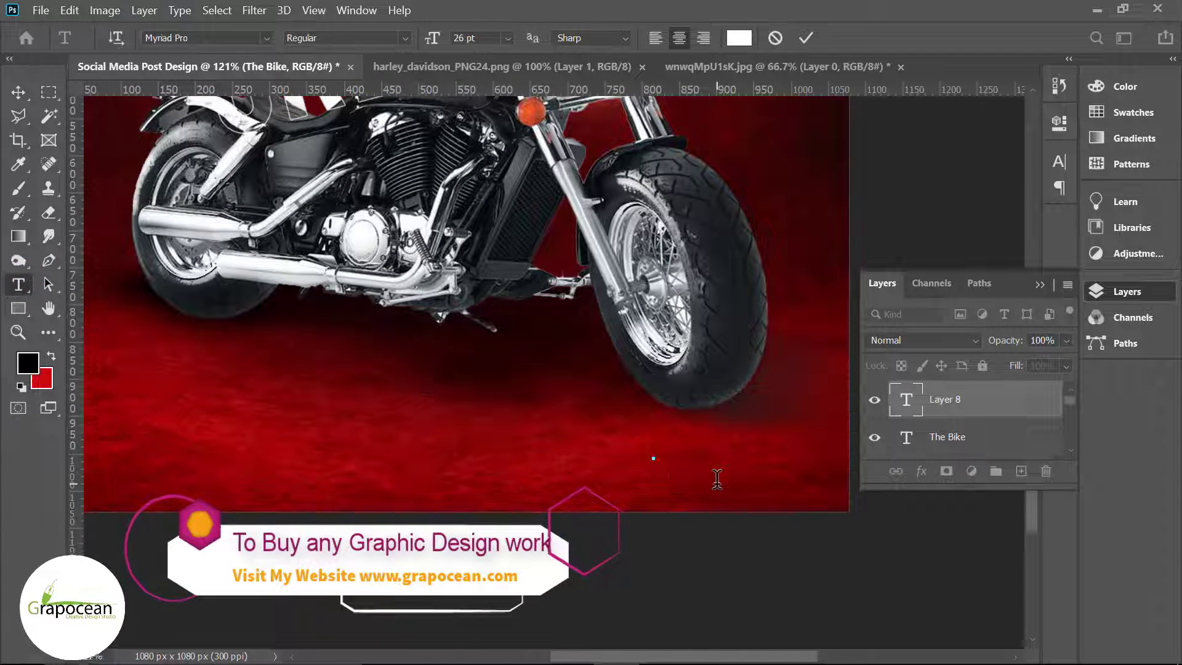
{"action": "type", "text": "MOTO"}
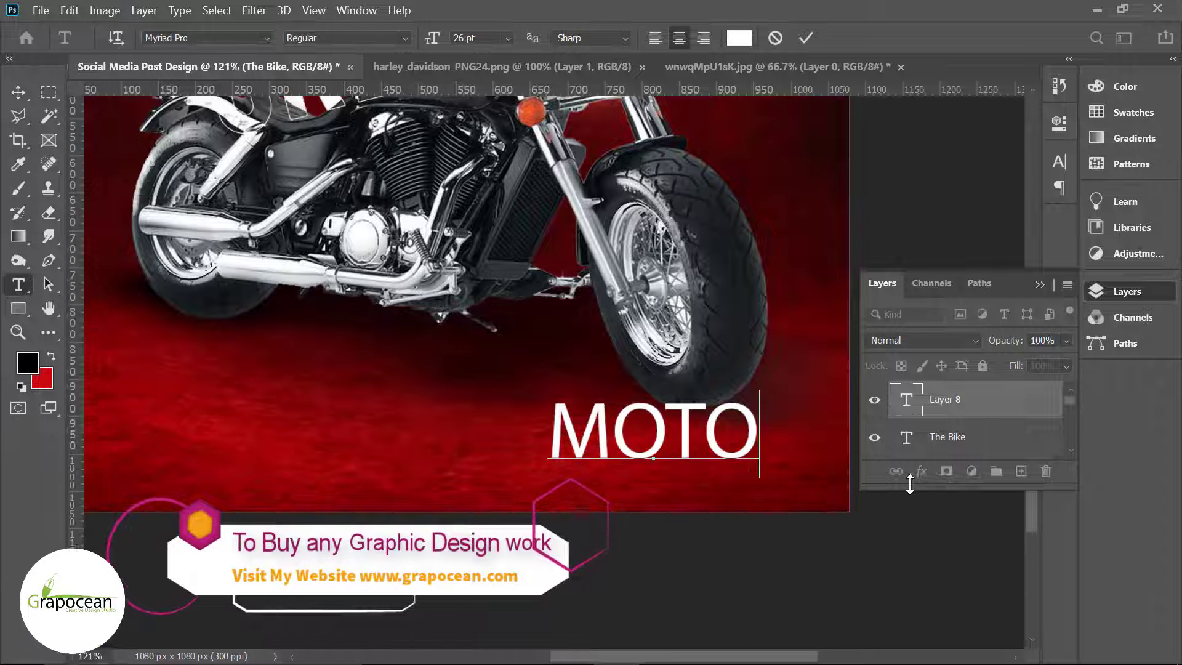
- Set MOTO in Myriad Pro Bold, after briefly trying Bebas
{"action": "key", "text": "ctrl+a"}
{"action": "left_click", "coordinate": [265, 38]}
{"action": "left_click", "coordinate": [278, 114]}
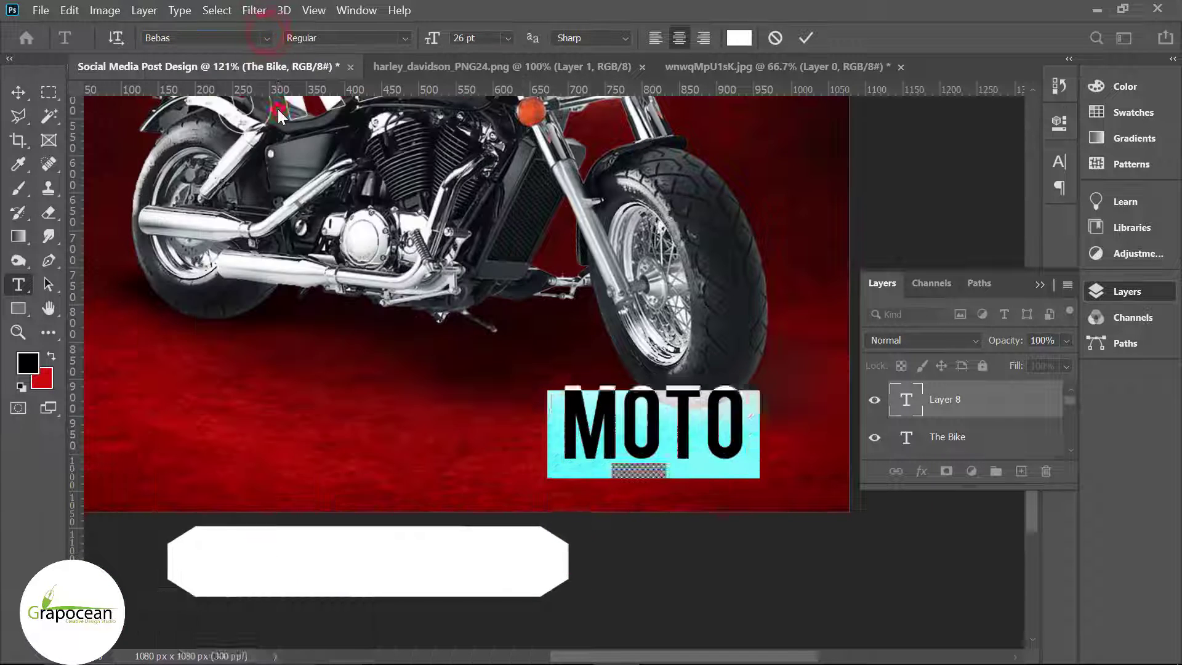
{"action": "left_click", "coordinate": [266, 38]}
{"action": "left_click", "coordinate": [261, 101]}
{"action": "left_click", "coordinate": [405, 38]}
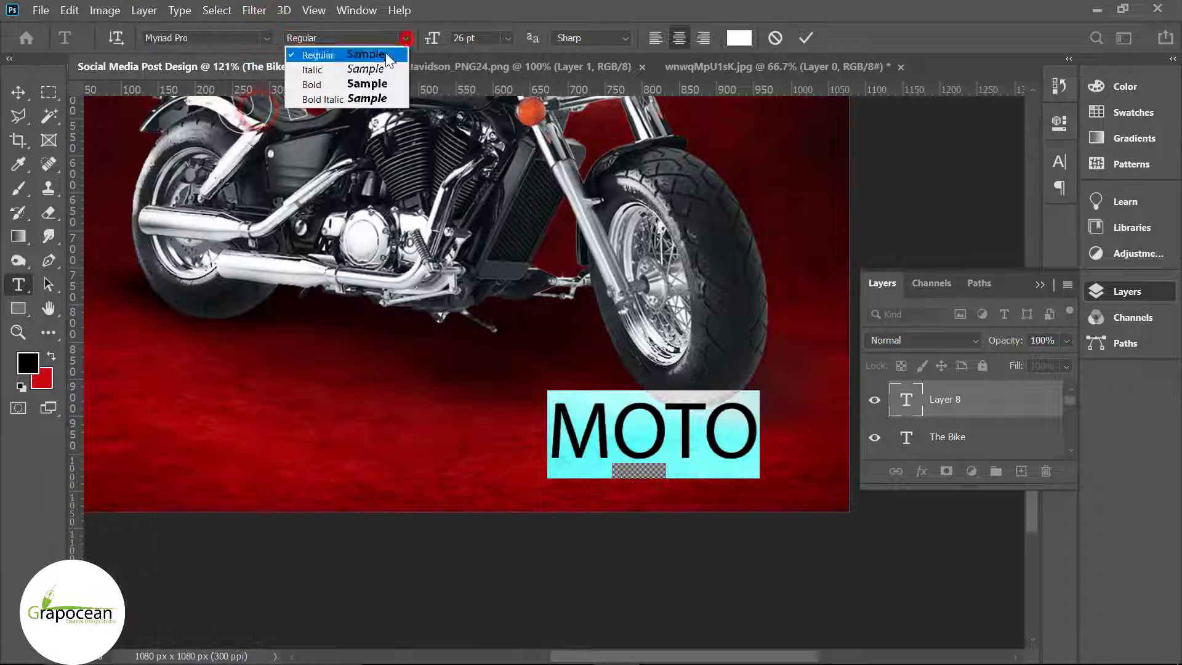
{"action": "left_click", "coordinate": [366, 84]}
{"action": "key", "text": "ctrl+Return"}
- Move MOTO to the bottom-right corner and scale it down
{"action": "key", "text": "v"}
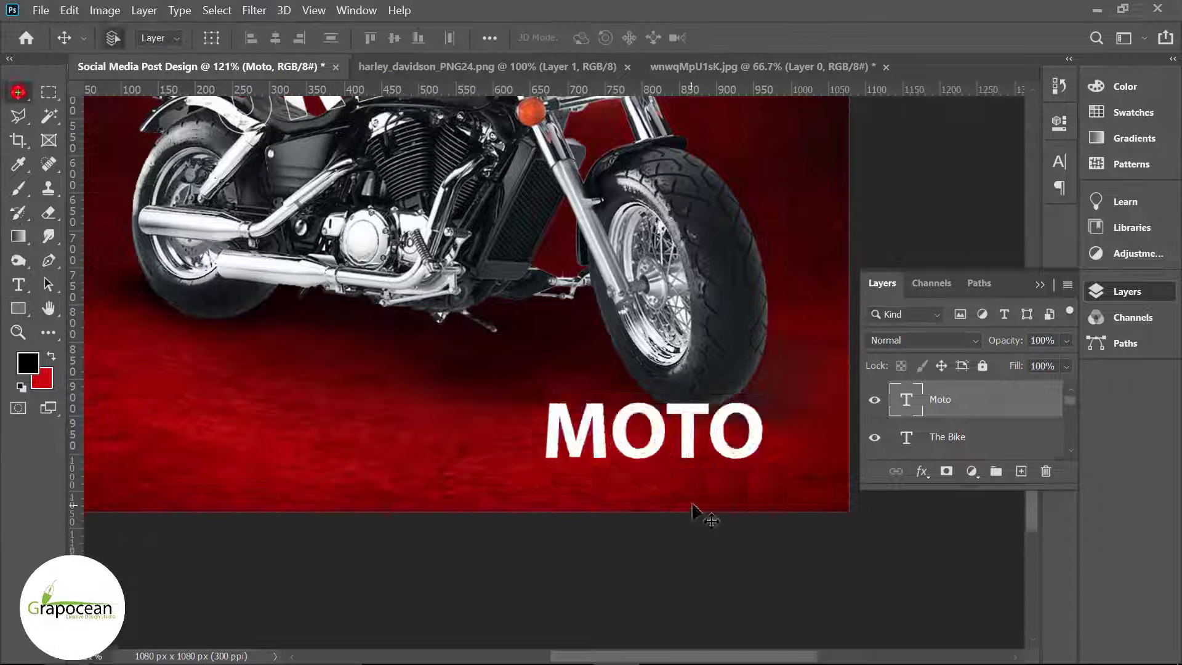
{"action": "key", "text": "ctrl+0"}
{"action": "left_click_drag", "start_coordinate": [695, 554], "coordinate": [727, 565]}
{"action": "key", "text": "ctrl+t"}
{"action": "key", "text": "Return"}
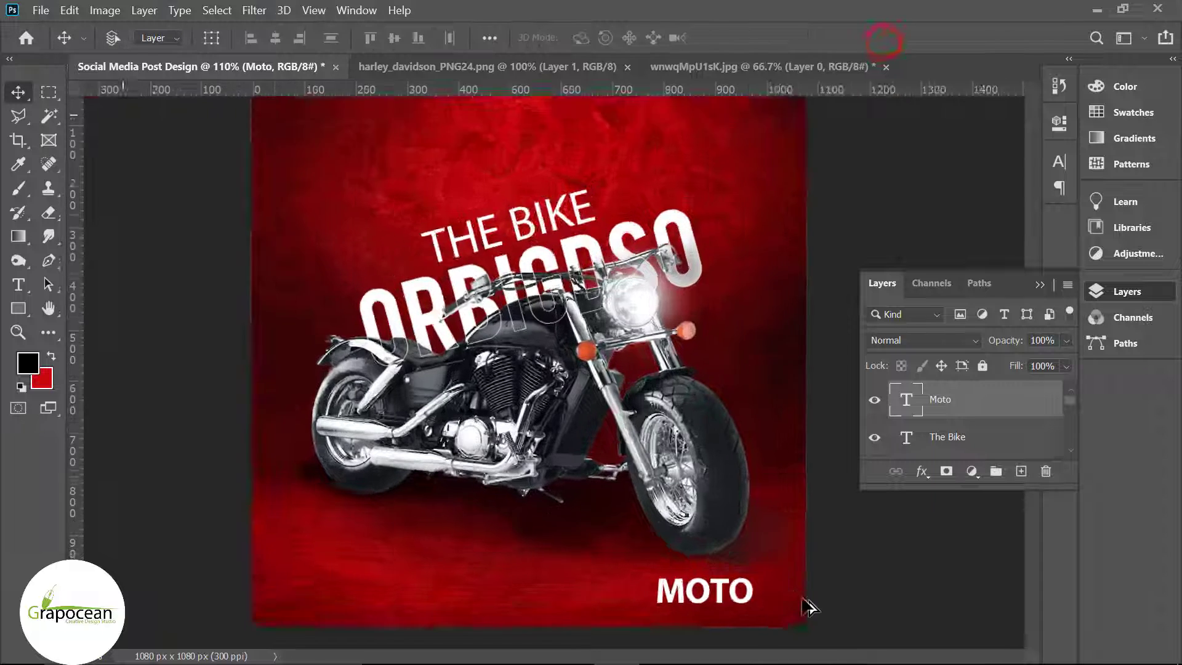
{"action": "scroll", "coordinate": [805, 607], "scroll_direction": "up", "scroll_amount": 5, "text": "alt"}
{"action": "scroll", "coordinate": [728, 516], "scroll_direction": "up", "scroll_amount": 2, "text": "alt"}
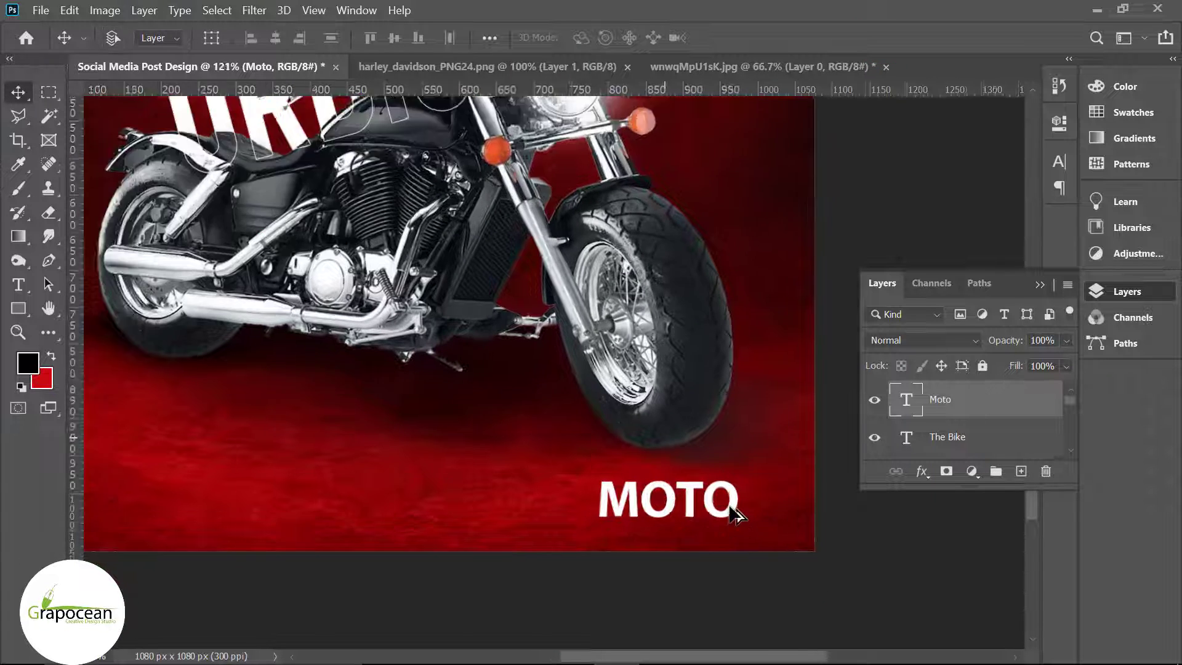
{"action": "left_click", "coordinate": [652, 459]}
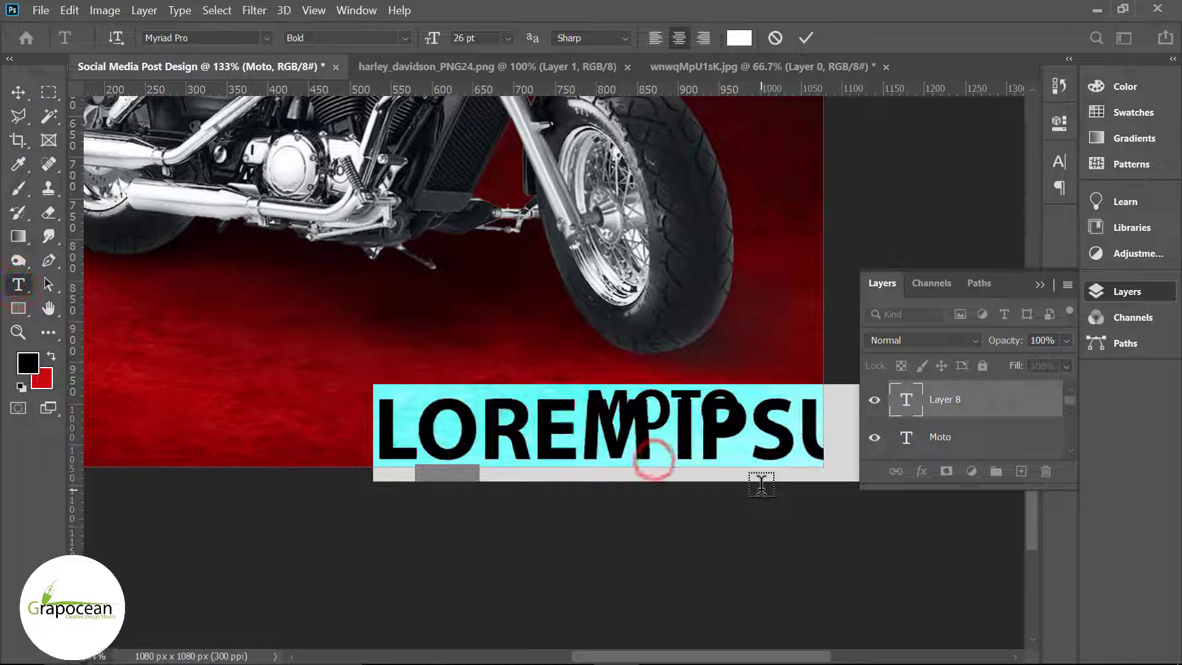
{"action": "type", "text": "www.grapocean.com"}
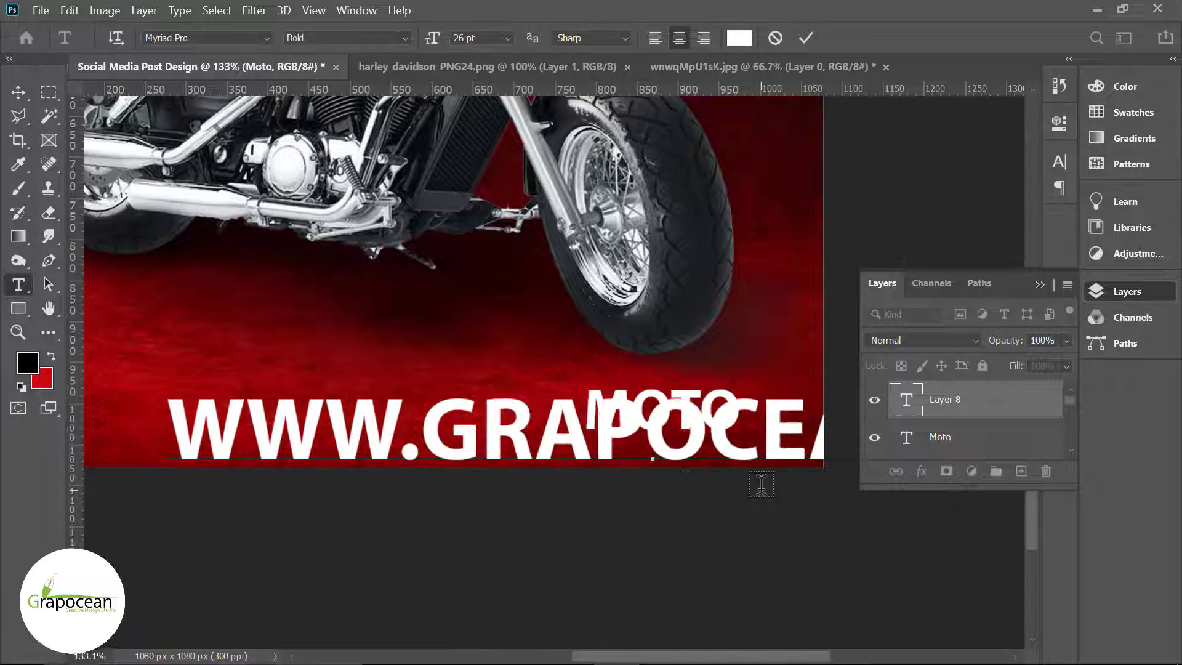
{"action": "triple_click", "coordinate": [176, 426]}
{"action": "left_click_drag", "start_coordinate": [433, 41], "coordinate": [413, 41]}
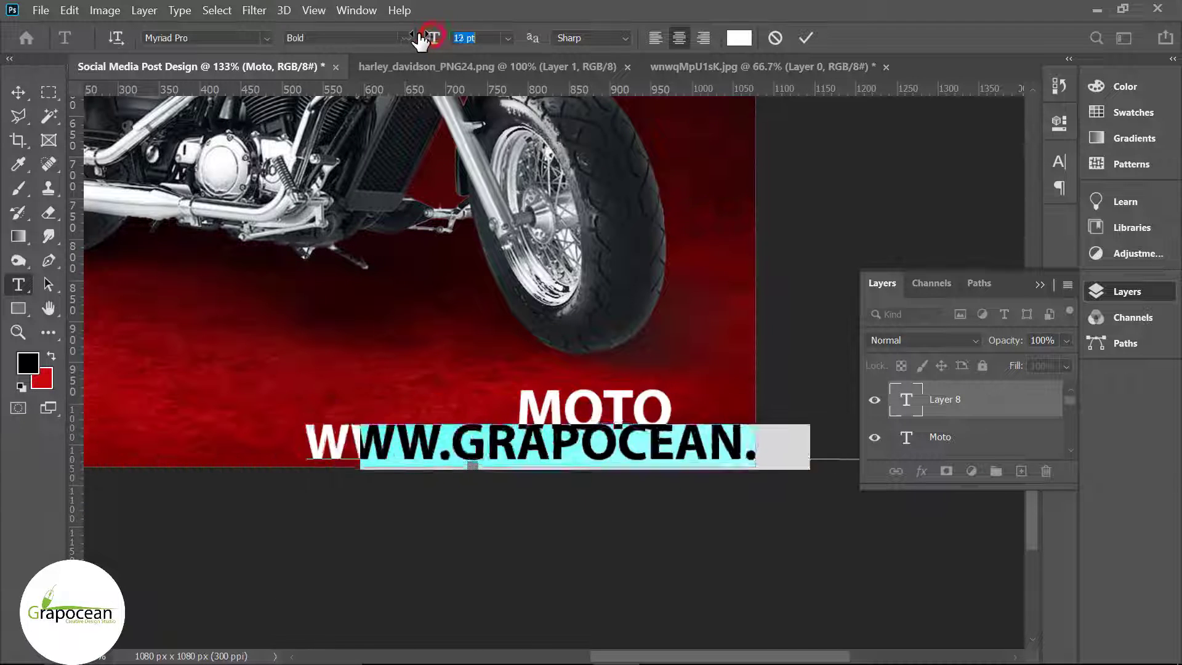
{"action": "key", "text": "ctrl+Return"}
{"action": "key", "text": "v"}
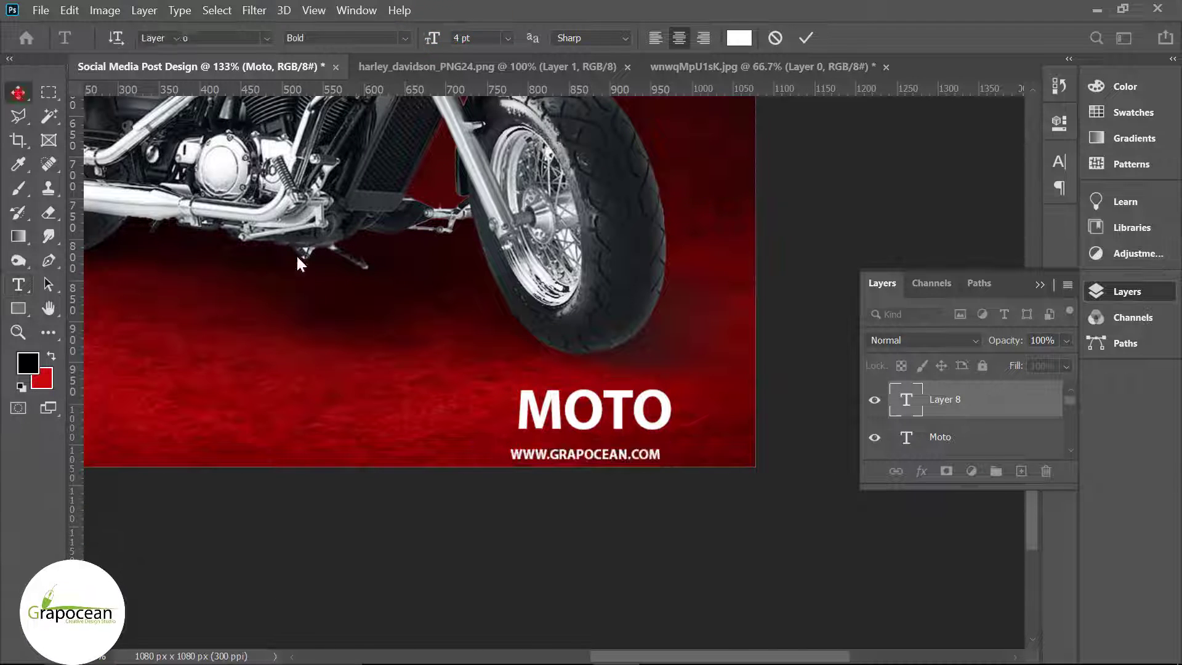
{"action": "scroll", "coordinate": [597, 468], "scroll_direction": "up", "scroll_amount": 2}
{"action": "left_click_drag", "start_coordinate": [626, 454], "coordinate": [635, 438]}
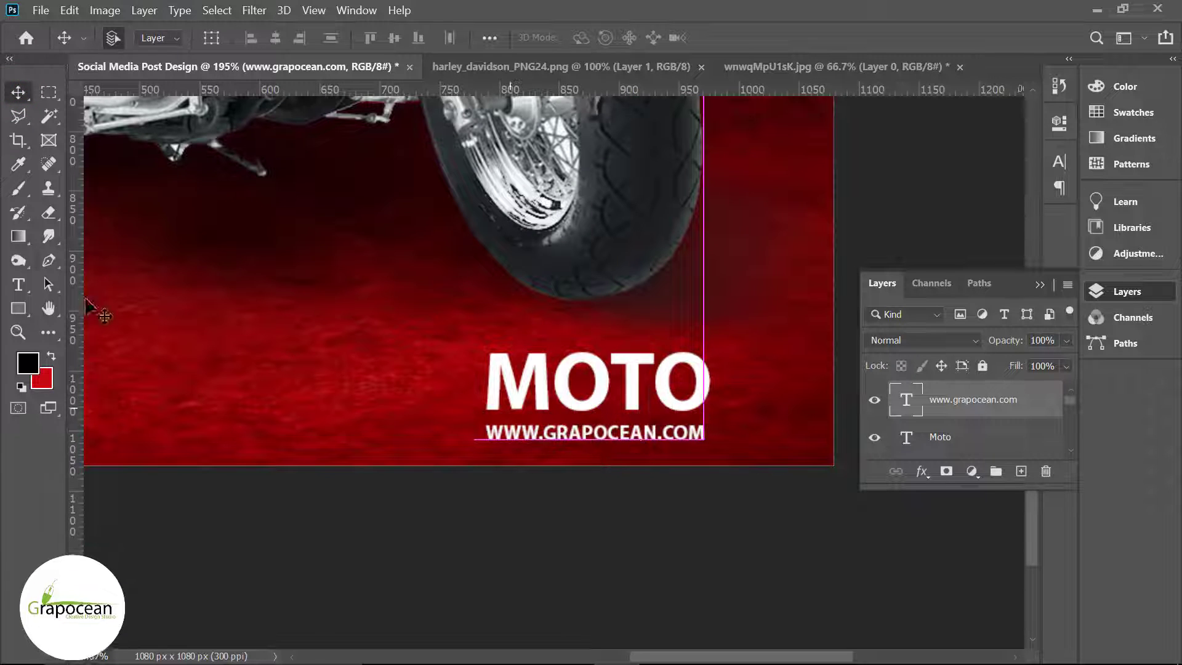
- Colour the M of MOTO black
{"action": "key", "text": "t"}
{"action": "left_click_drag", "start_coordinate": [467, 382], "coordinate": [542, 381]}
{"action": "left_click", "coordinate": [741, 41]}
{"action": "left_click_drag", "start_coordinate": [714, 397], "coordinate": [659, 516]}
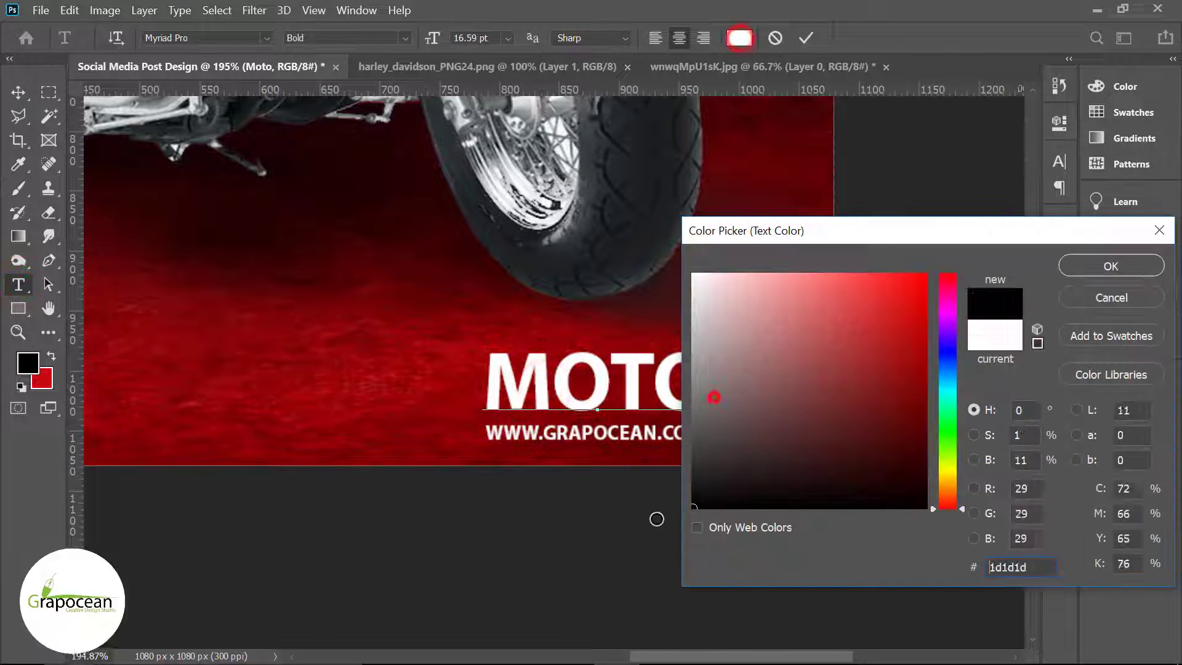
{"action": "left_click", "coordinate": [1027, 323]}
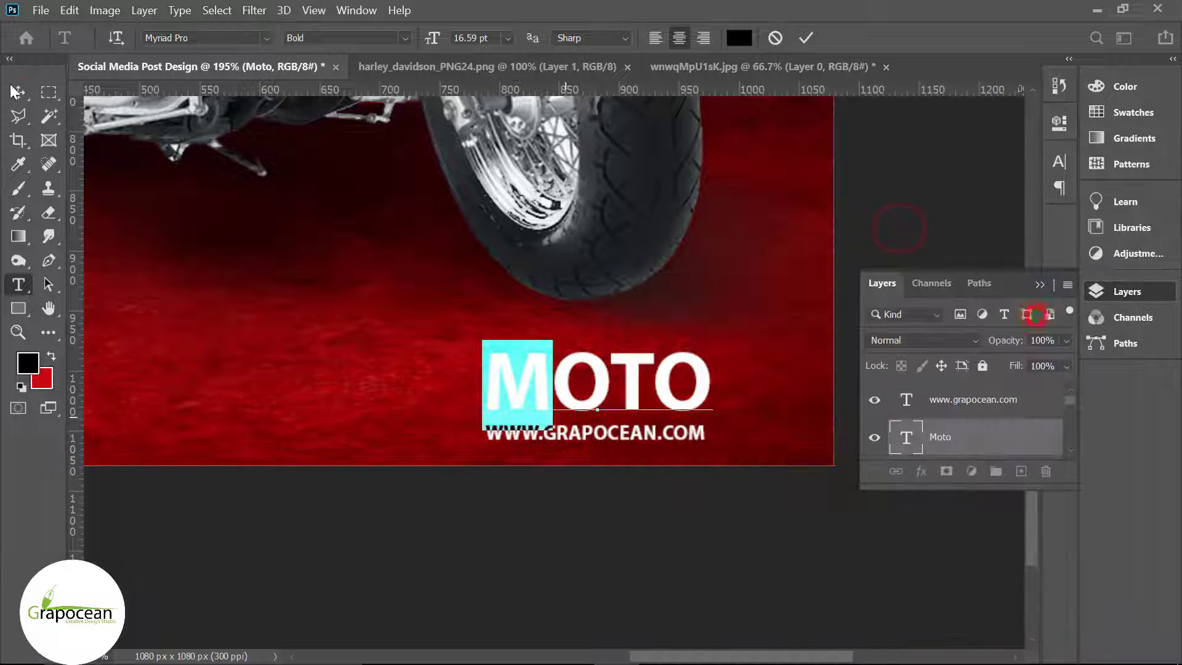
{"action": "key", "text": "ctrl+Return"}
{"action": "key", "text": "ctrl+0"}
{"action": "left_click", "coordinate": [949, 411]}
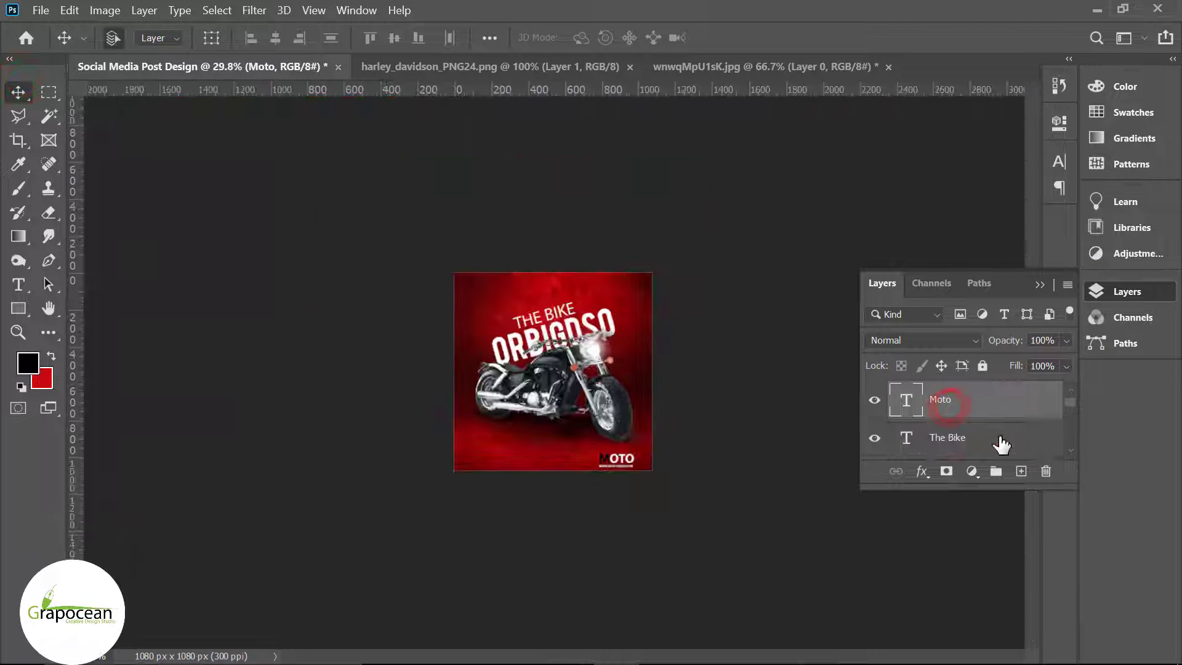
{"action": "left_click", "coordinate": [1020, 471]}
- Add the bottom-left tagline BUY YOUR DESIGN FROM US at 6 pt in white ffffff
{"action": "scroll", "coordinate": [535, 501], "scroll_direction": "up", "scroll_amount": 3}
{"action": "left_click", "coordinate": [18, 284]}
{"action": "left_click", "coordinate": [408, 557]}
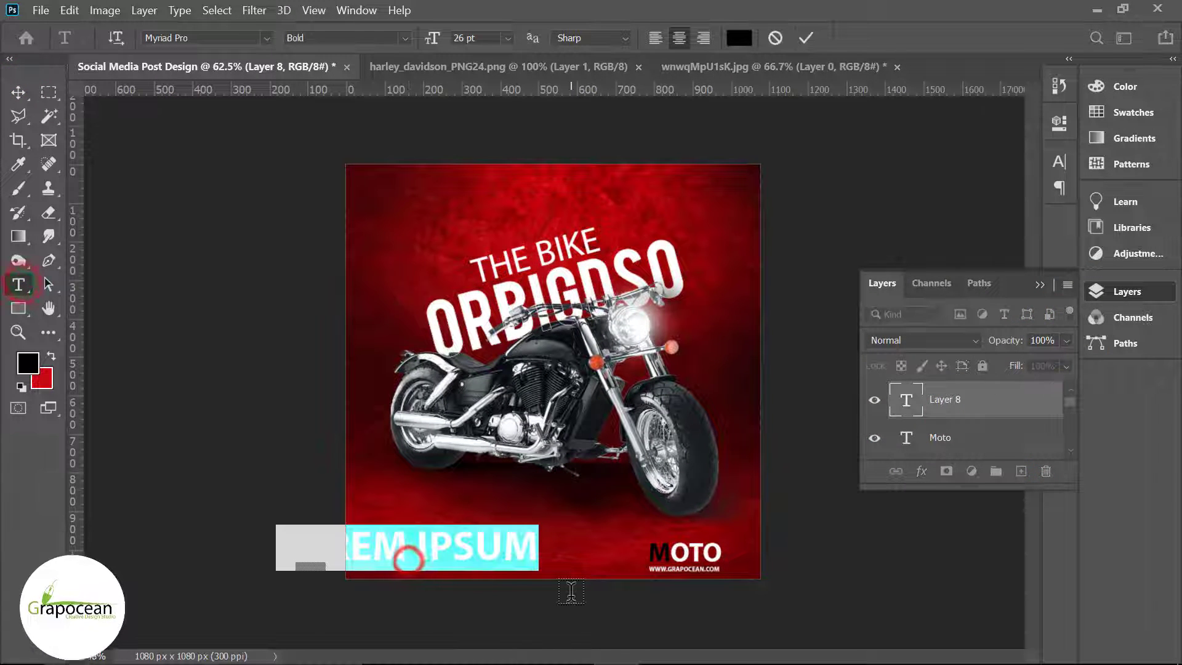
{"action": "type", "text": "B"}
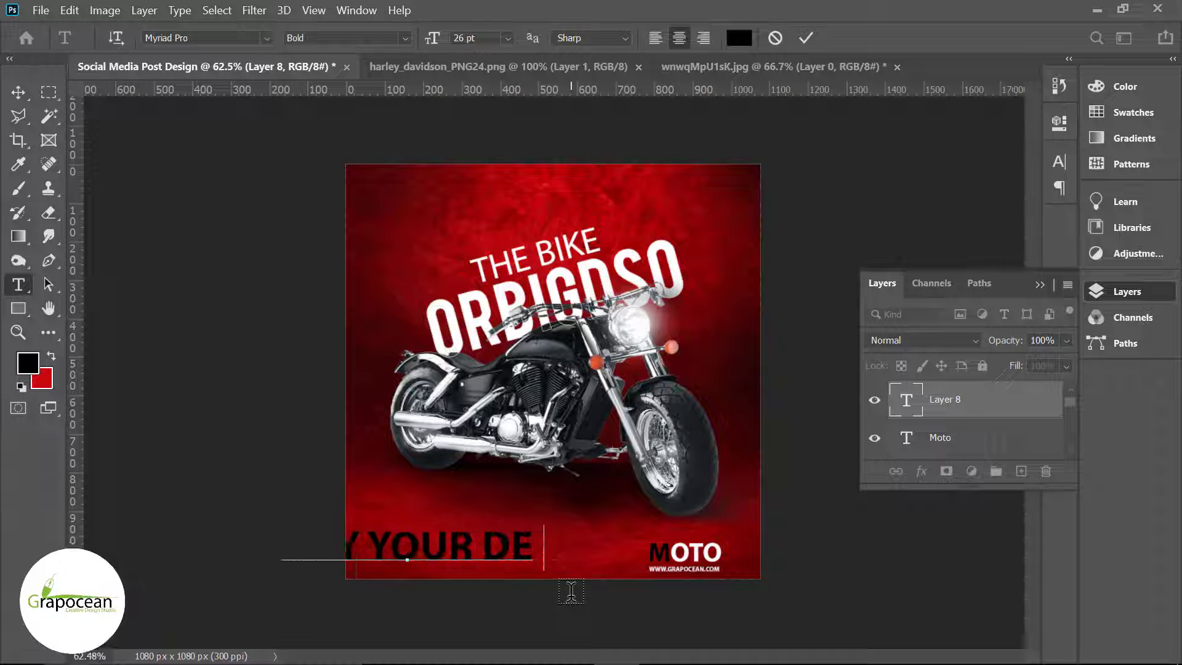
{"action": "type", "text": "SIGN FROM US"}
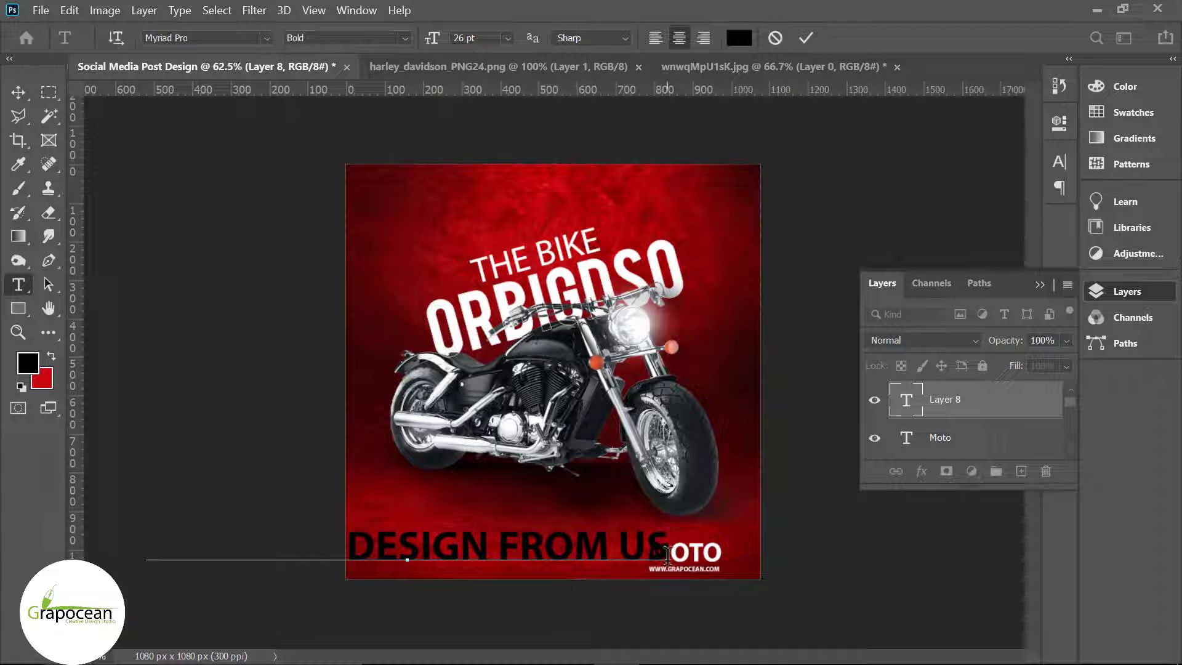
{"action": "key", "text": "ctrl+a"}
{"action": "left_click_drag", "start_coordinate": [433, 37], "coordinate": [417, 46]}
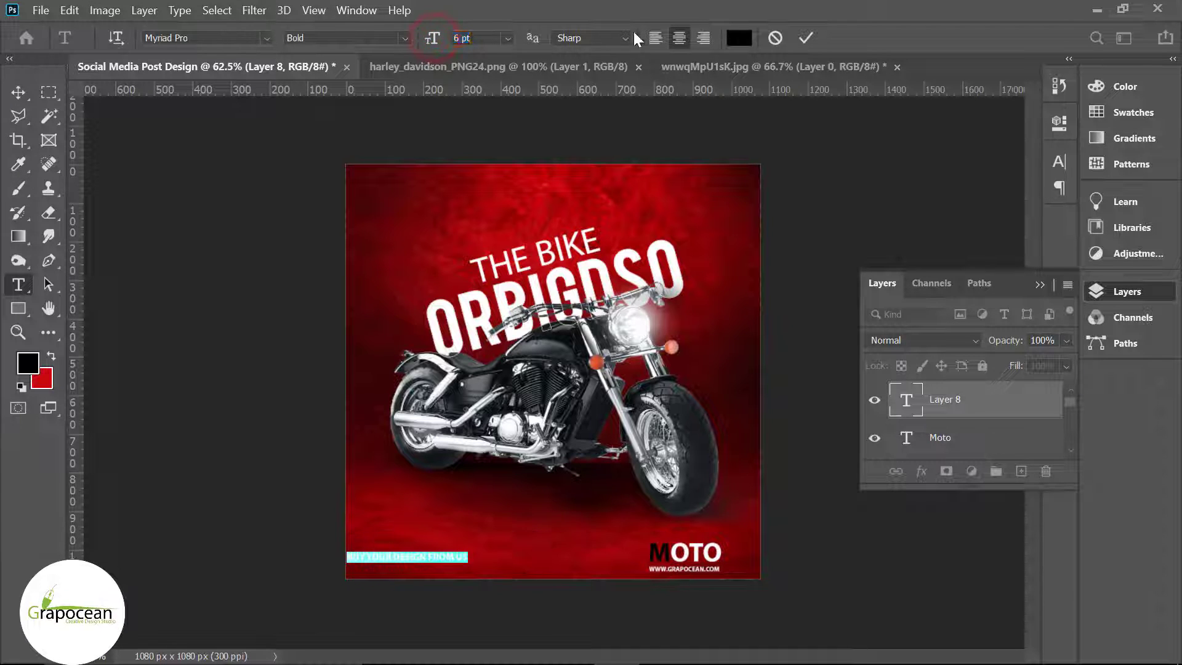
{"action": "left_click", "coordinate": [739, 38]}
{"action": "type", "text": "ffffff"}
{"action": "left_click", "coordinate": [1006, 312]}
- Commit the tagline and shift it slightly right into place
{"action": "key", "text": "ctrl+0"}
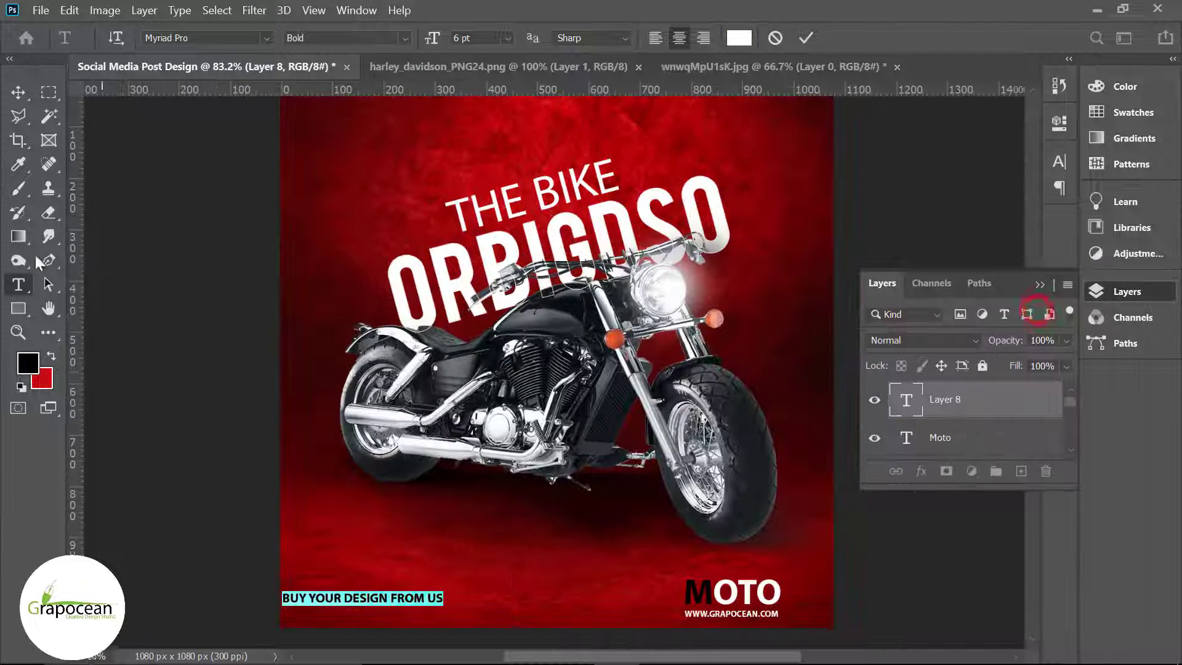
{"action": "left_click", "coordinate": [18, 92]}
{"action": "left_click_drag", "start_coordinate": [419, 601], "coordinate": [449, 602]}
{"action": "scroll", "coordinate": [541, 622], "scroll_direction": "down", "scroll_amount": 3}
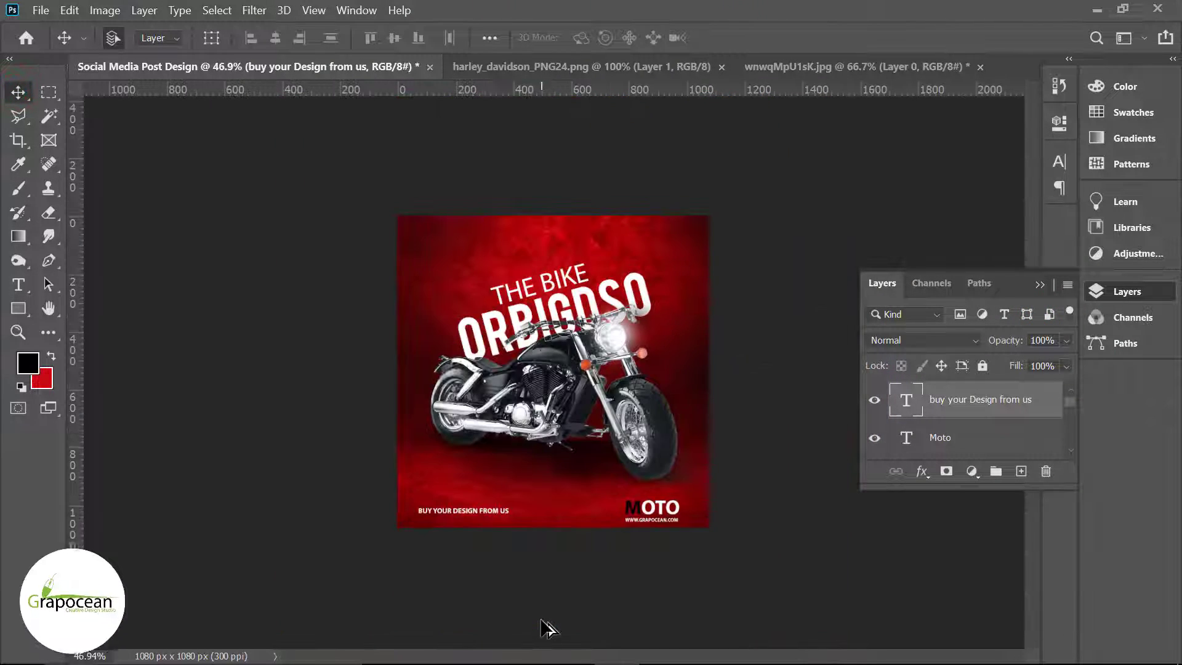